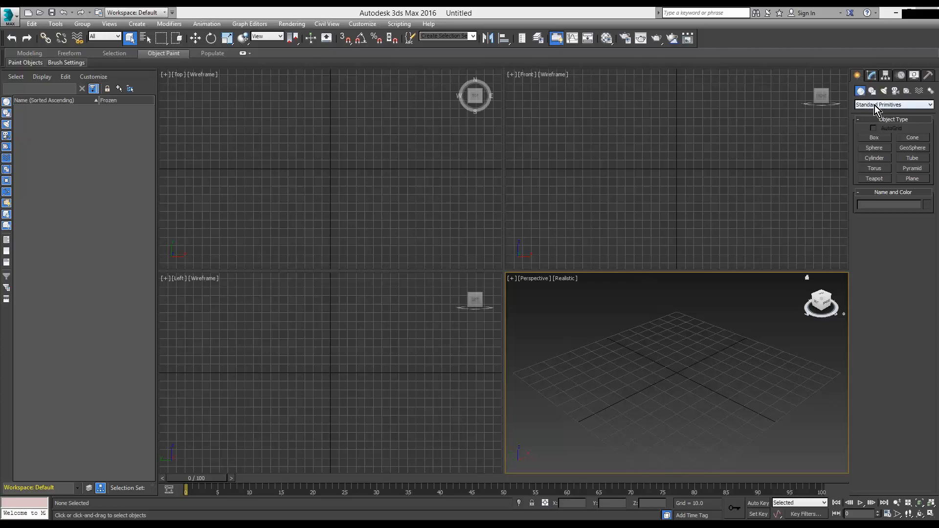
Draw a flat plane about 44 long and 52 wide in the Perspective viewport
{"action": "left_click", "coordinate": [912, 179]}
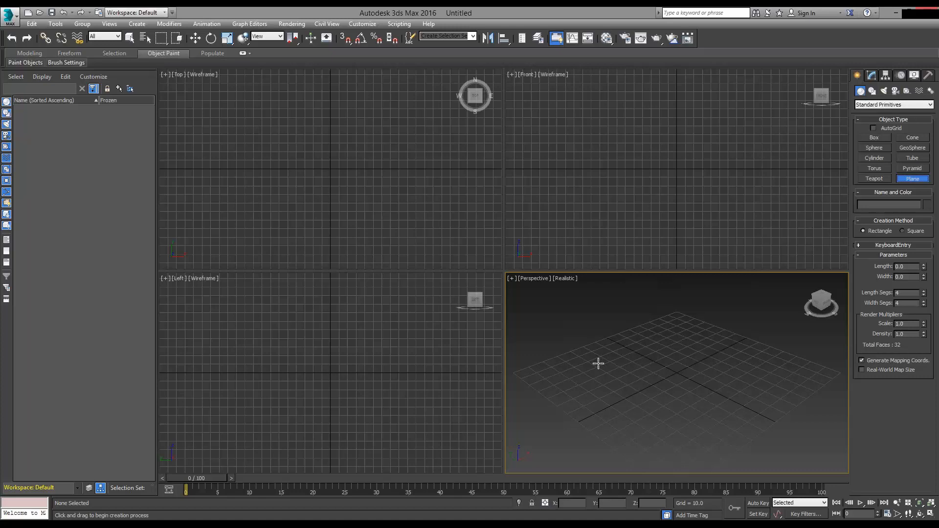
{"action": "left_click_drag", "start_coordinate": [630, 368], "coordinate": [739, 363]}
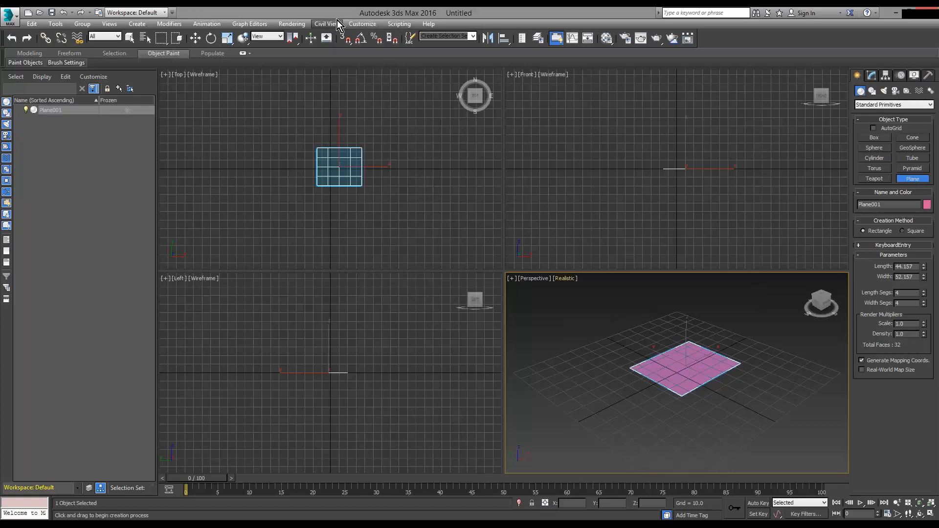
Set the system unit scale to 1 unit = 1.0 meters and accept the units setup with generic display units
{"action": "left_click", "coordinate": [364, 24]}
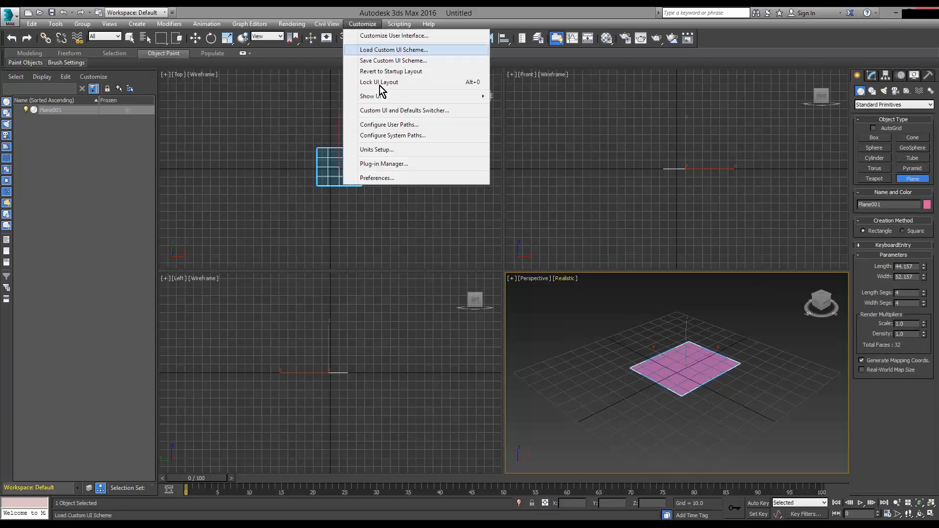
{"action": "left_click", "coordinate": [394, 151]}
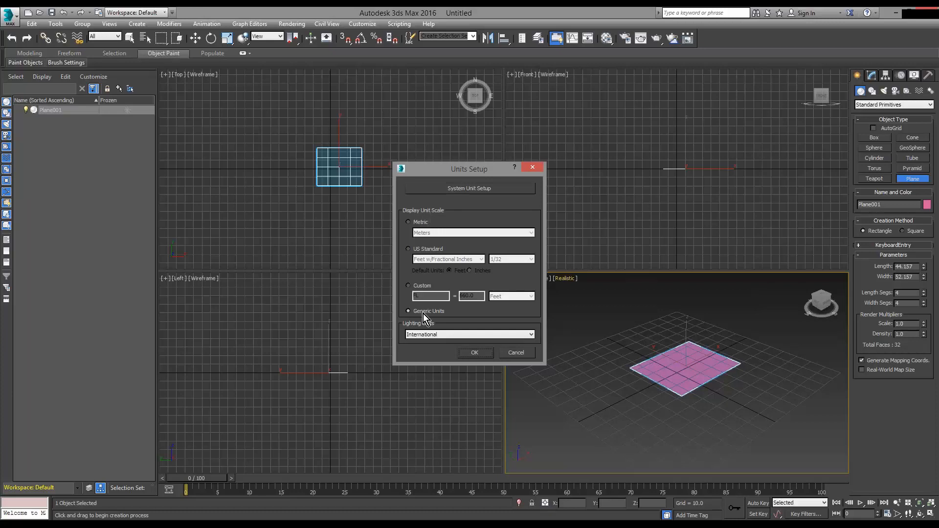
{"action": "left_click", "coordinate": [491, 191]}
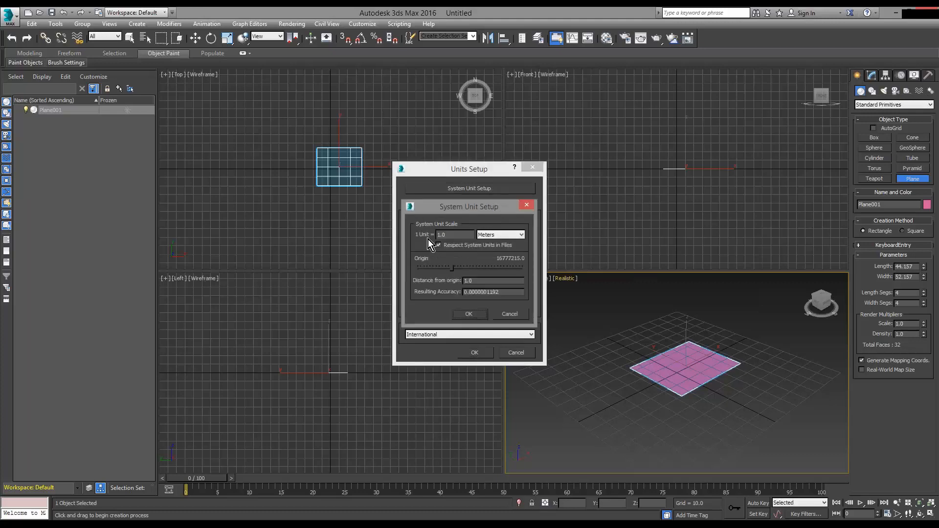
{"action": "left_click", "coordinate": [515, 236]}
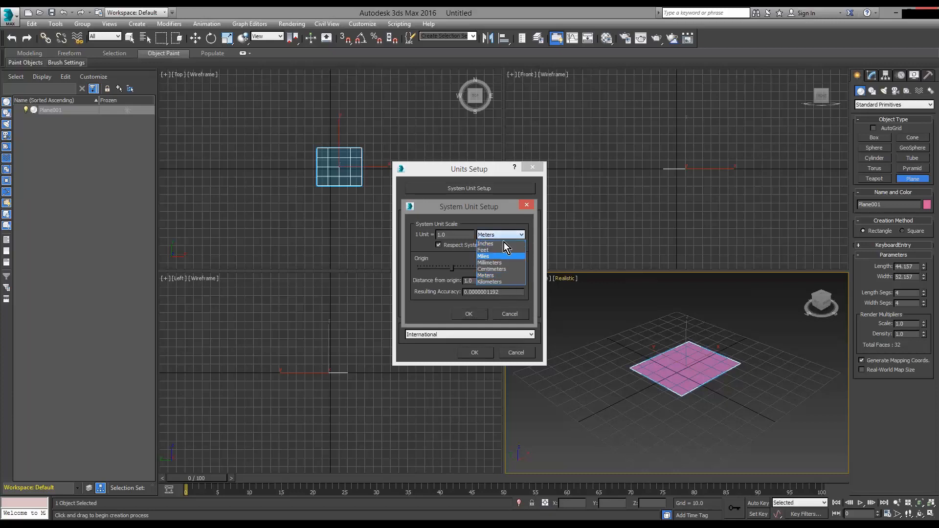
{"action": "left_click", "coordinate": [498, 275]}
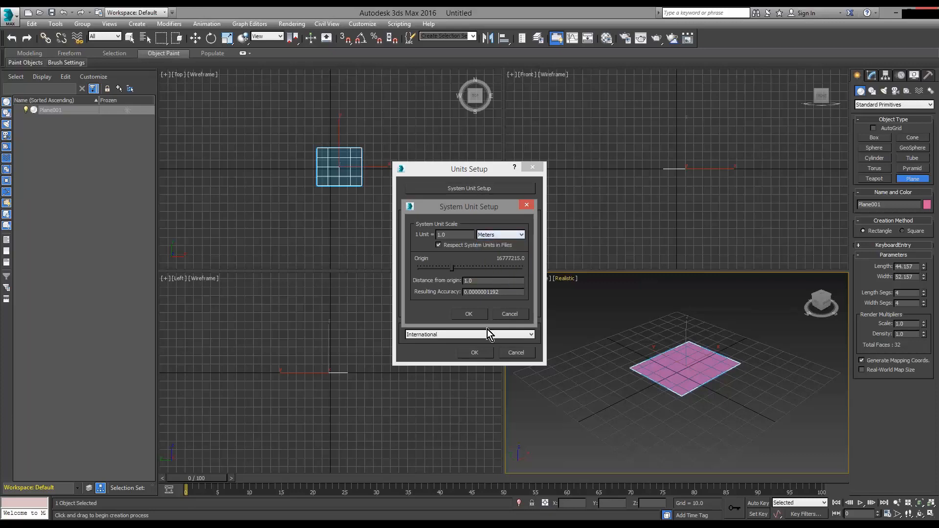
{"action": "left_click_drag", "start_coordinate": [488, 209], "coordinate": [521, 206]}
{"action": "left_click_drag", "start_coordinate": [649, 148], "coordinate": [651, 144]}
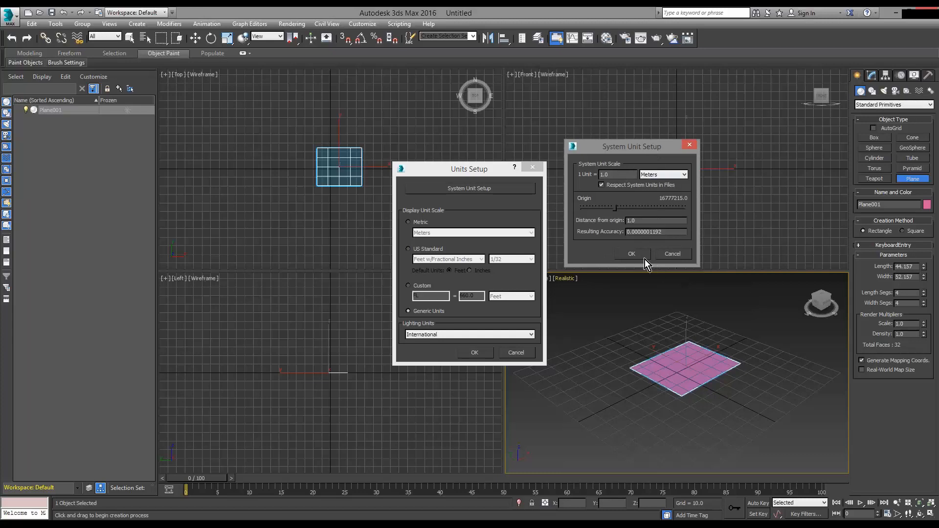
{"action": "left_click", "coordinate": [631, 254]}
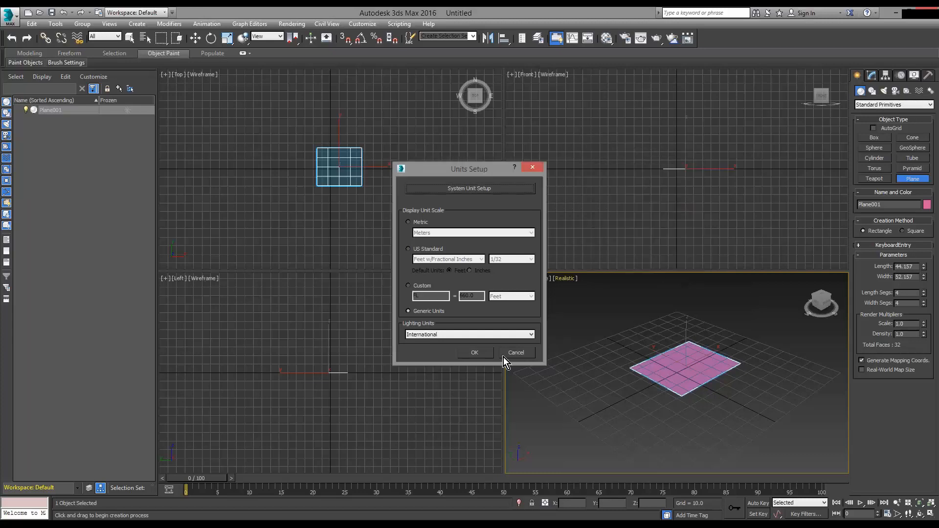
{"action": "left_click", "coordinate": [475, 352]}
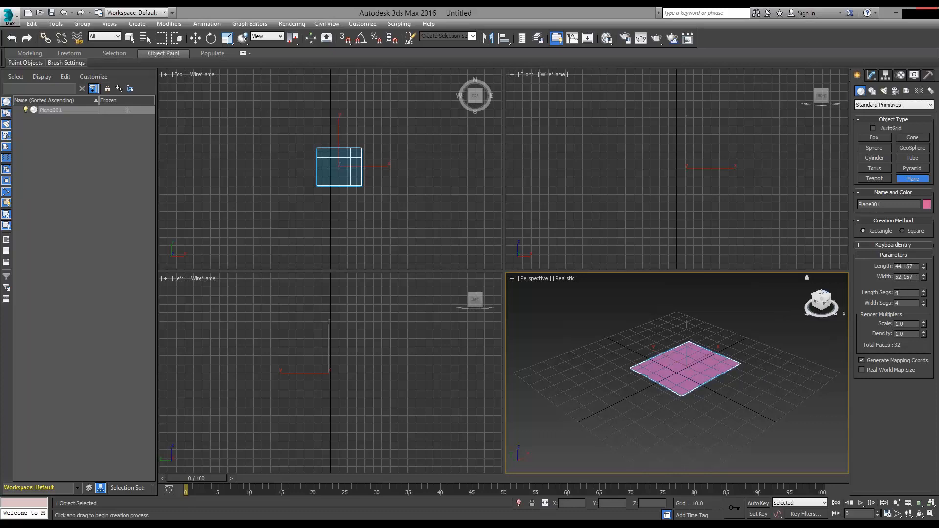
Set the flat plane's width to 16 and length to 9, and fit it in all viewports
{"action": "double_click", "coordinate": [909, 276]}
{"action": "type", "text": "16.0"}
{"action": "key", "text": "Return"}
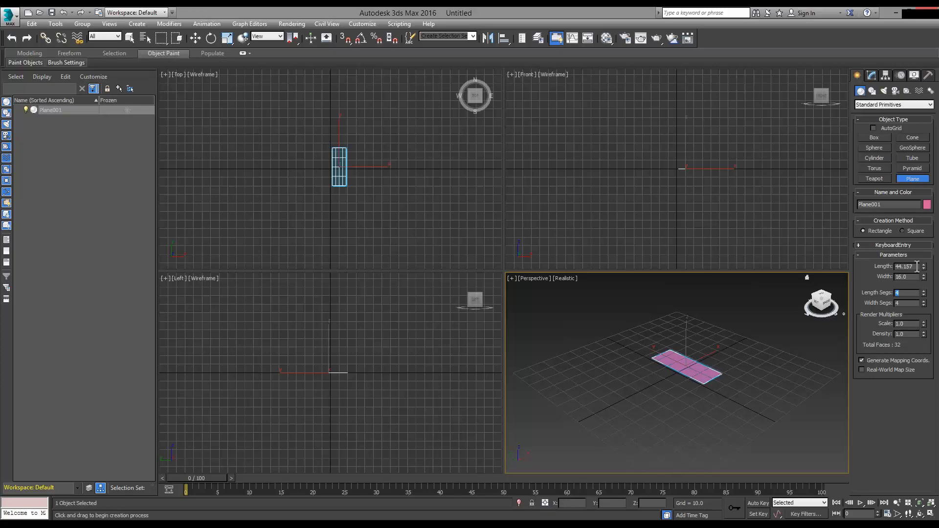
{"action": "double_click", "coordinate": [909, 267]}
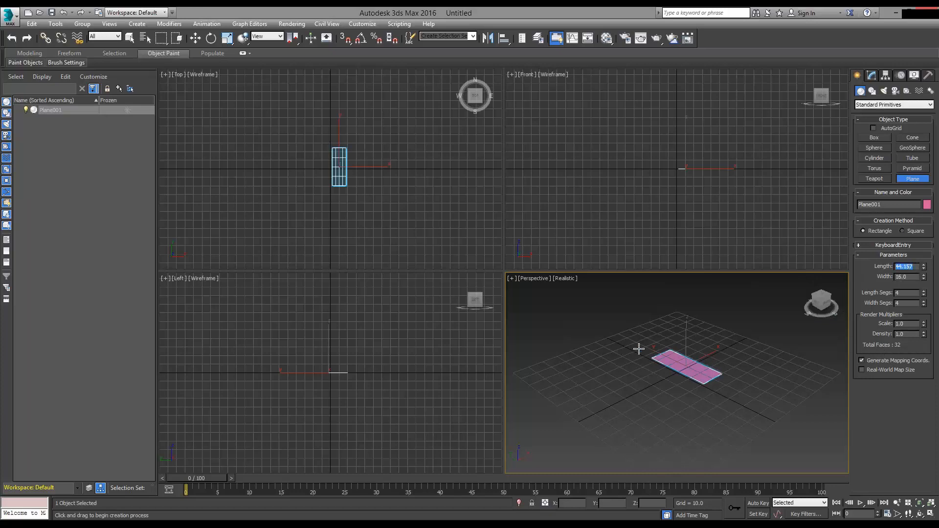
{"action": "type", "text": "9"}
{"action": "key", "text": "Return"}
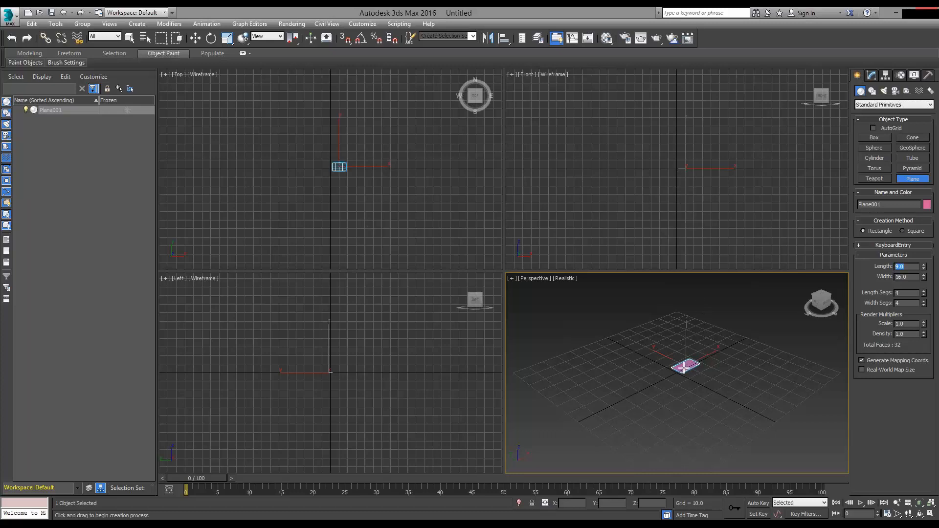
{"action": "left_click", "coordinate": [932, 505]}
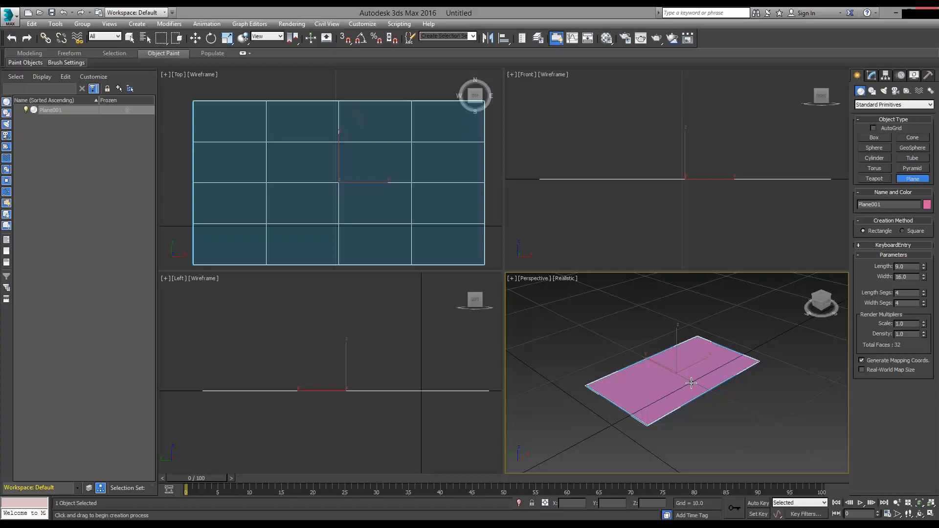
Delete the flat plane and create an upright one in the Front viewport with length 9 and width 16
{"action": "key", "text": "Delete"}
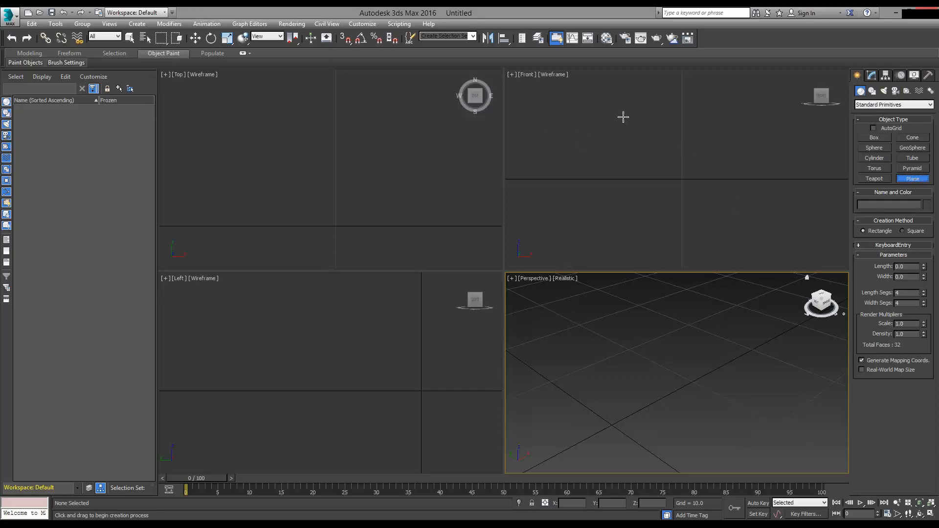
{"action": "left_click_drag", "start_coordinate": [585, 103], "coordinate": [809, 241]}
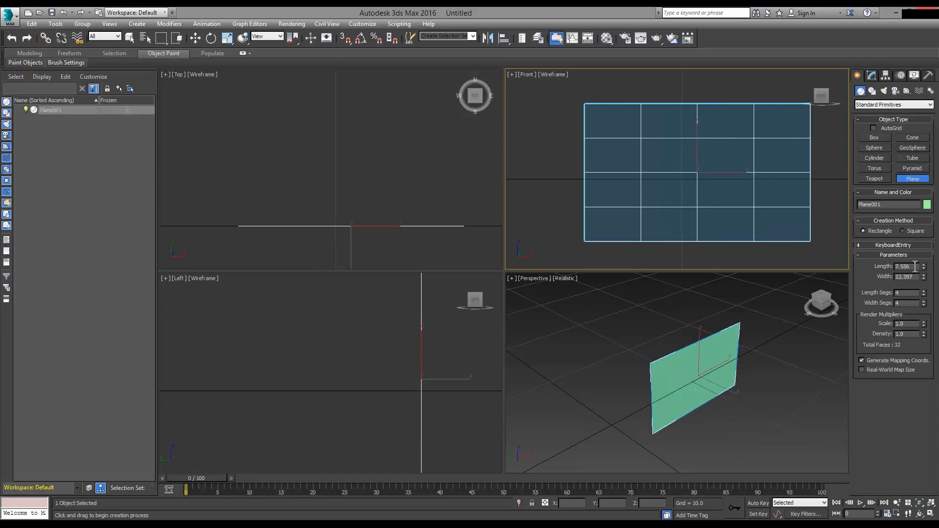
{"action": "left_click_drag", "start_coordinate": [915, 267], "coordinate": [867, 273]}
{"action": "type", "text": "9"}
{"action": "key", "text": "Tab"}
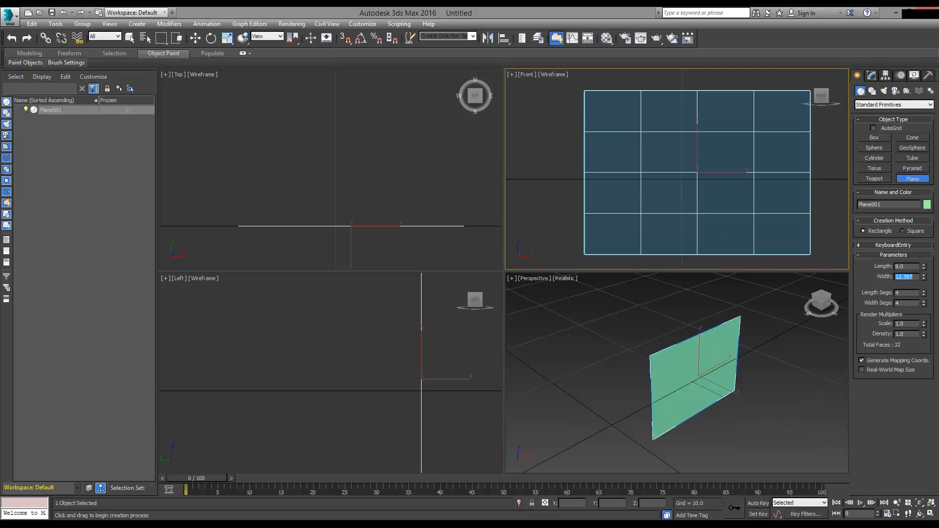
{"action": "type", "text": "16"}
{"action": "key", "text": "Tab"}
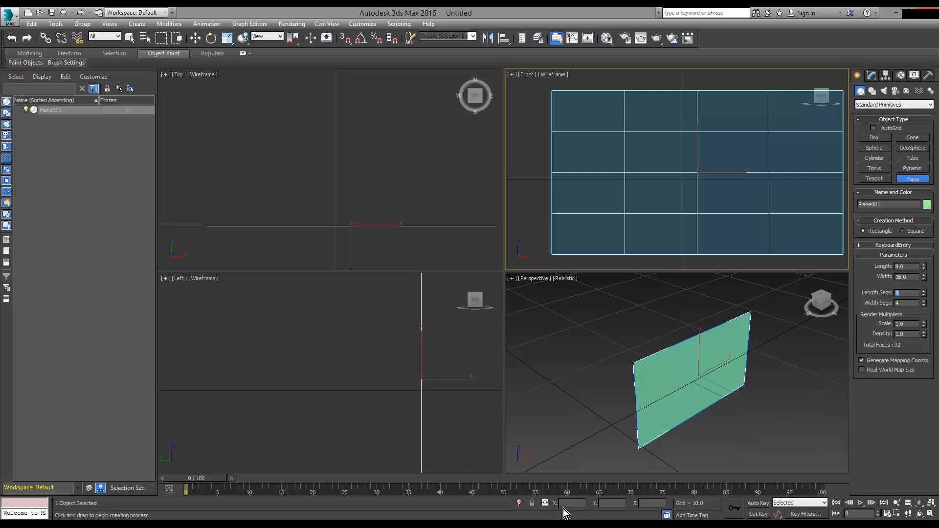
Move the upright plane to absolute world X 0, Y 0, Z 0 with the Front viewport active
{"action": "right_click", "coordinate": [196, 43]}
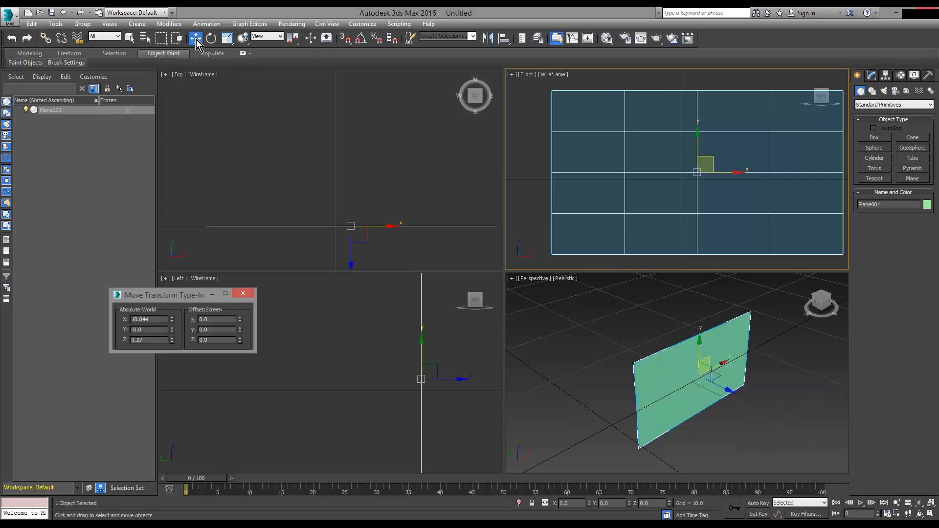
{"action": "double_click", "coordinate": [166, 320]}
{"action": "type", "text": "0"}
{"action": "key", "text": "Tab"}
{"action": "type", "text": "0"}
{"action": "key", "text": "Tab"}
{"action": "type", "text": "0"}
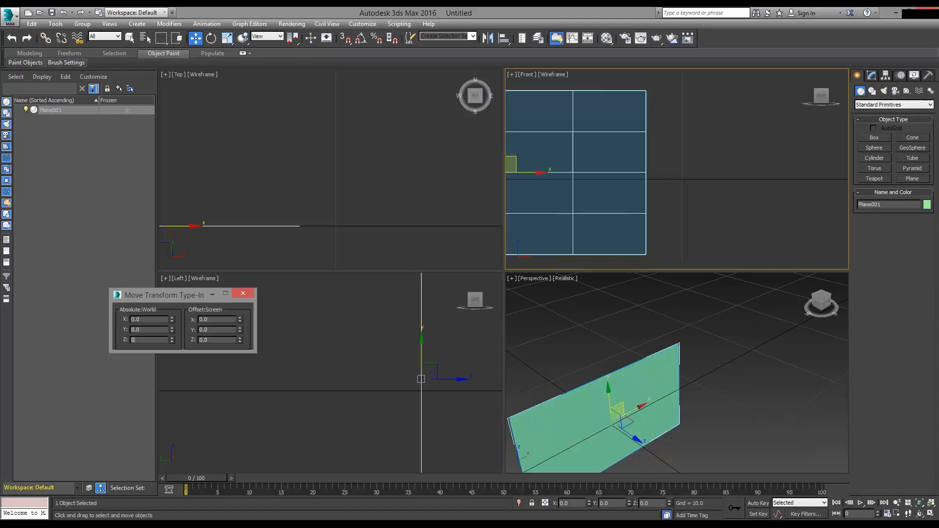
{"action": "key", "text": "Return"}
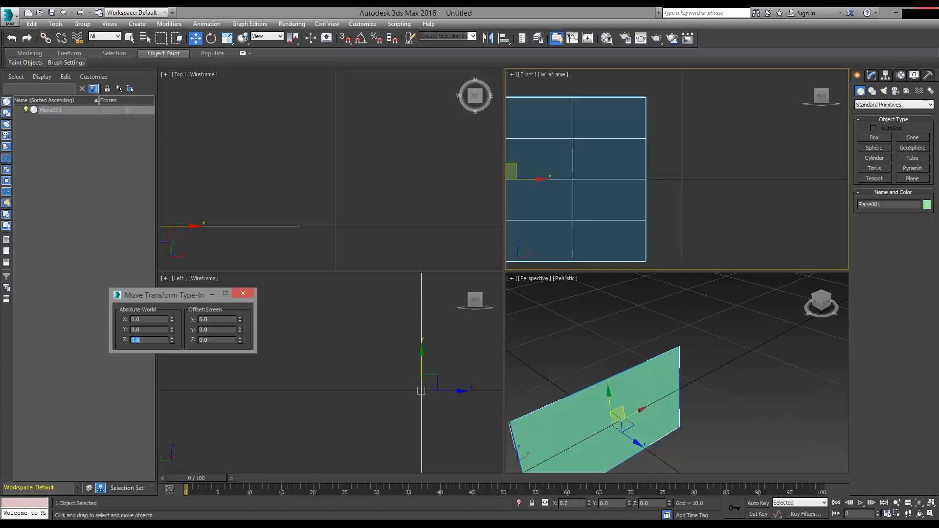
{"action": "left_click", "coordinate": [245, 293]}
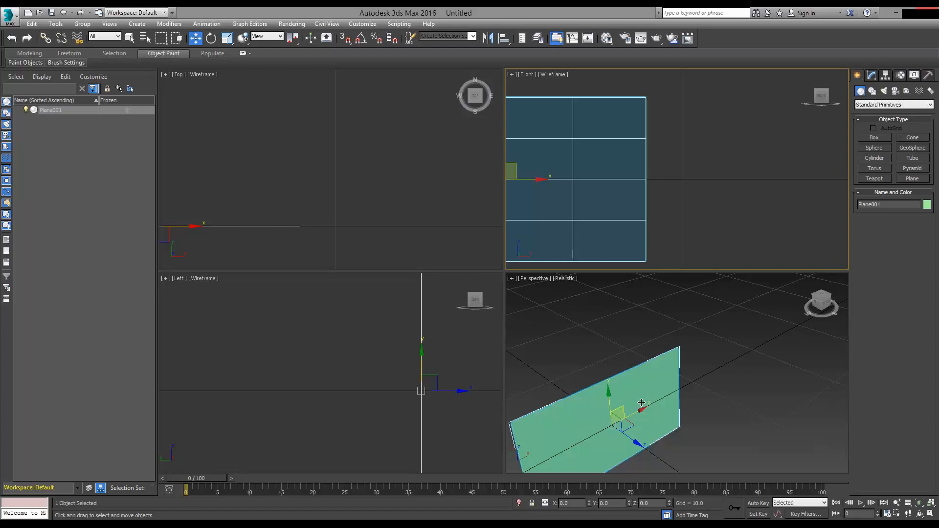
Undo the plane's move to the origin and compare its axes with the Front and Perspective viewports active
{"action": "left_click", "coordinate": [642, 402]}
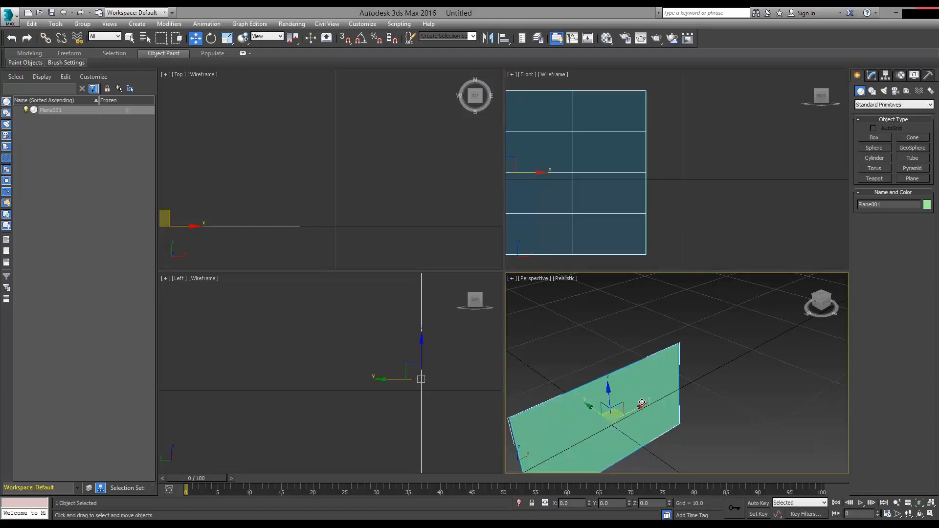
{"action": "key", "text": "ctrl+shift+z"}
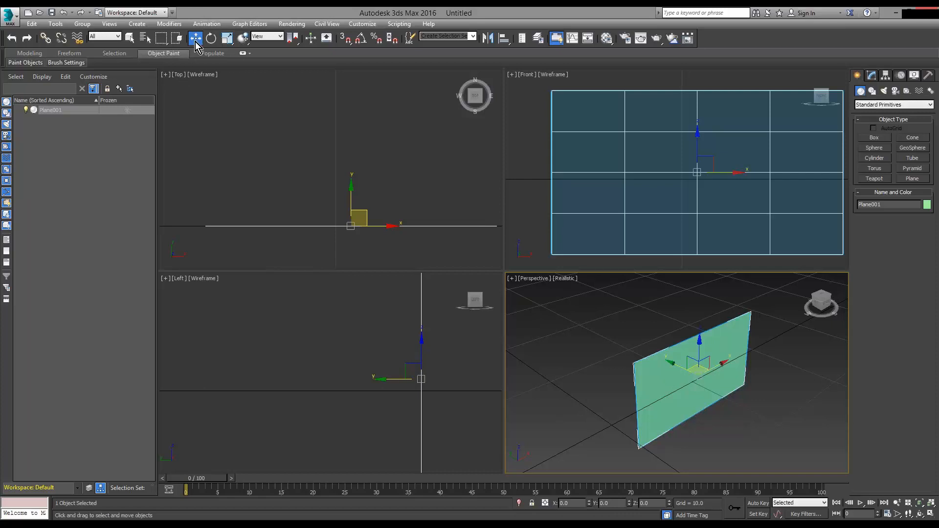
{"action": "left_click_drag", "start_coordinate": [575, 503], "coordinate": [534, 507]}
{"action": "left_click", "coordinate": [727, 434]}
{"action": "left_click", "coordinate": [695, 380]}
{"action": "left_click", "coordinate": [739, 104]}
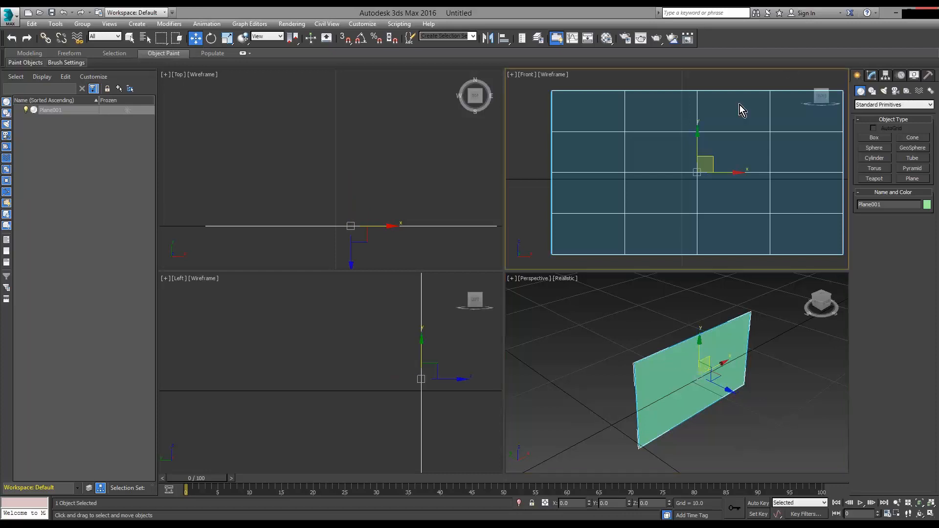
{"action": "left_click", "coordinate": [671, 413]}
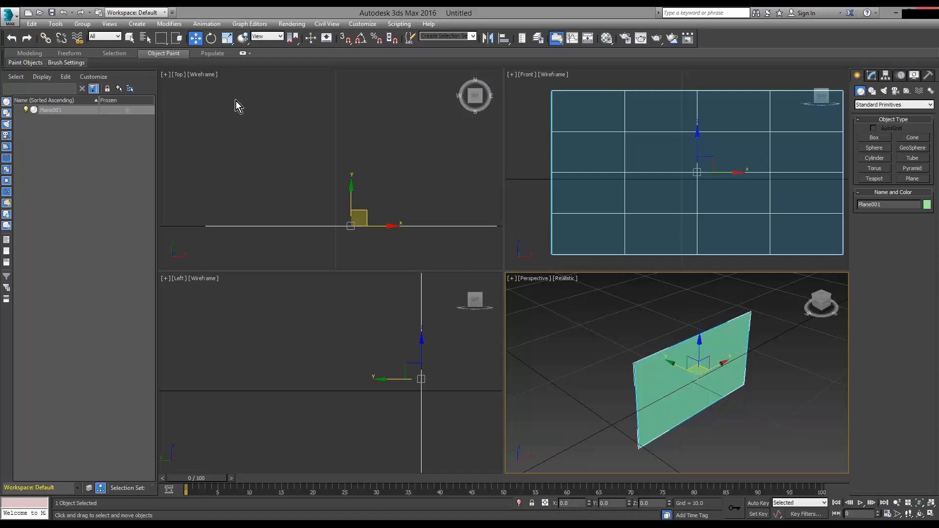
Place the upright plane at absolute world X 0, Y 0, Z 0 and fit it in all viewports
{"action": "right_click", "coordinate": [195, 39]}
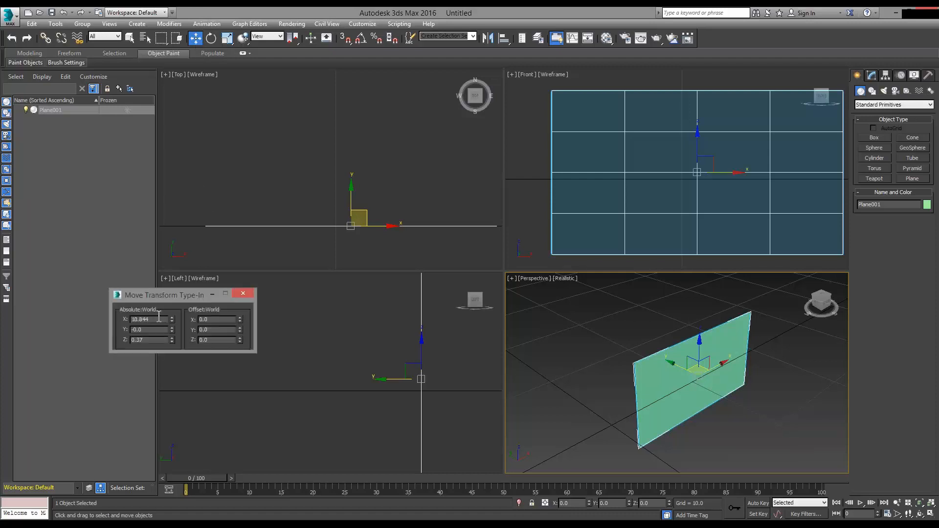
{"action": "left_click_drag", "start_coordinate": [163, 319], "coordinate": [122, 318]}
{"action": "type", "text": "0"}
{"action": "key", "text": "Tab"}
{"action": "type", "text": "0"}
{"action": "key", "text": "Tab"}
{"action": "type", "text": "0"}
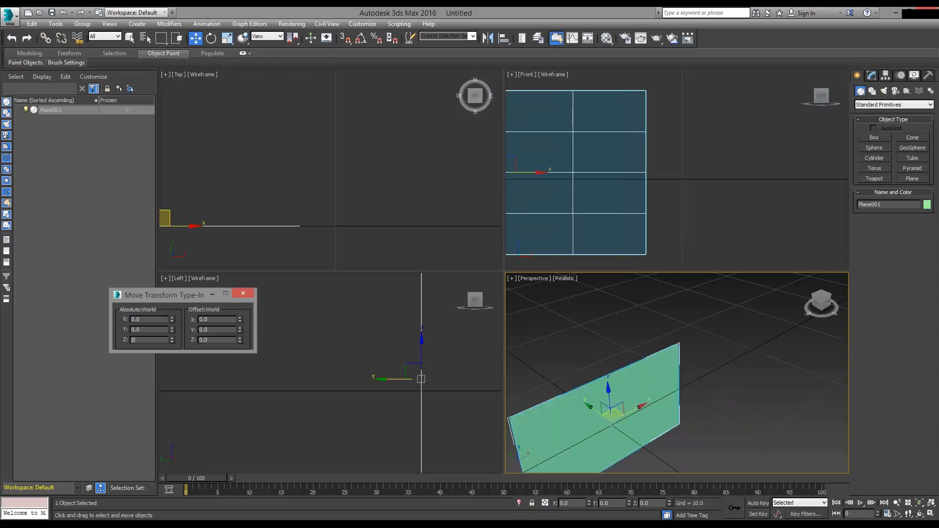
{"action": "key", "text": "Return"}
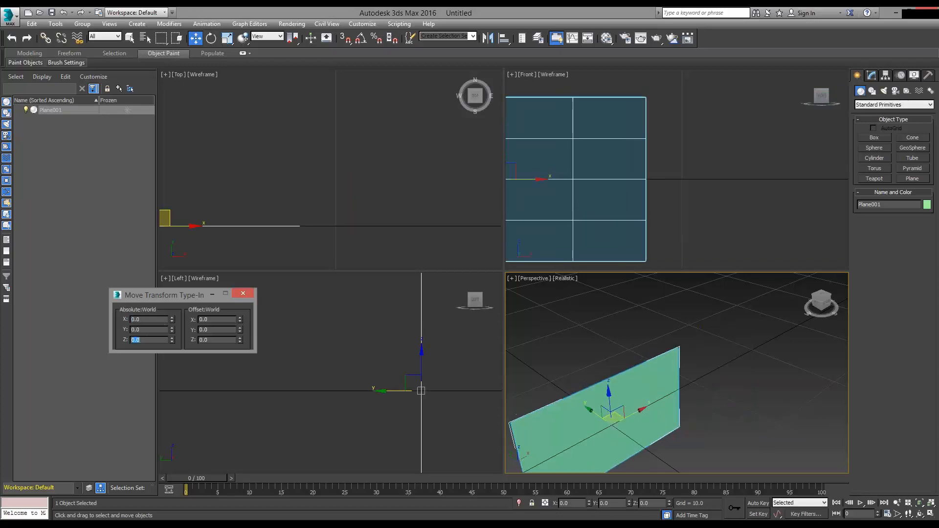
{"action": "left_click", "coordinate": [247, 295]}
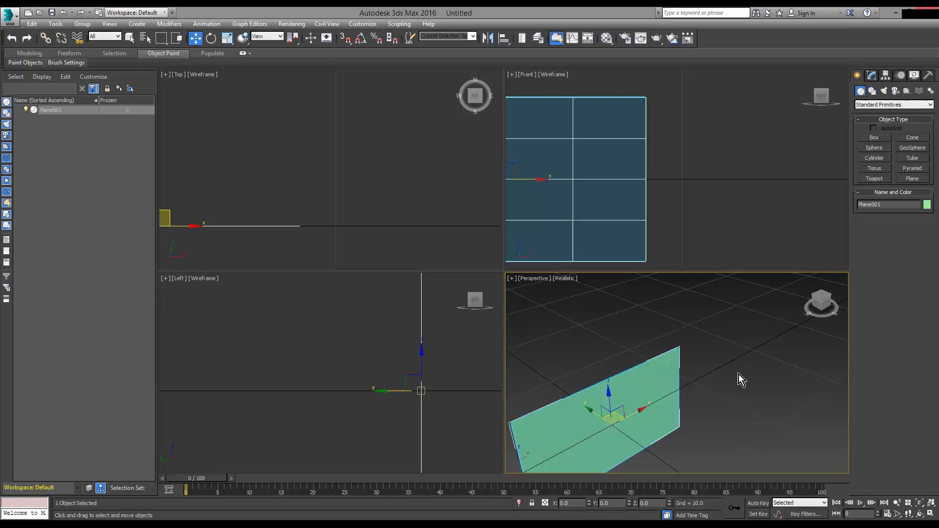
{"action": "left_click", "coordinate": [930, 502]}
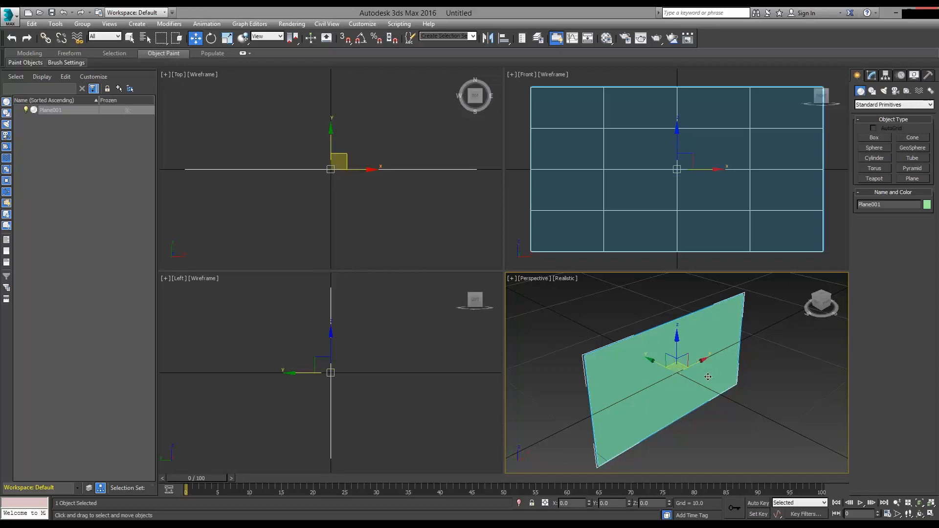
Start exporting the scene as an Autodesk FBX file named plane 16x9_2.FBX in the _webinar folder
{"action": "left_click", "coordinate": [10, 15]}
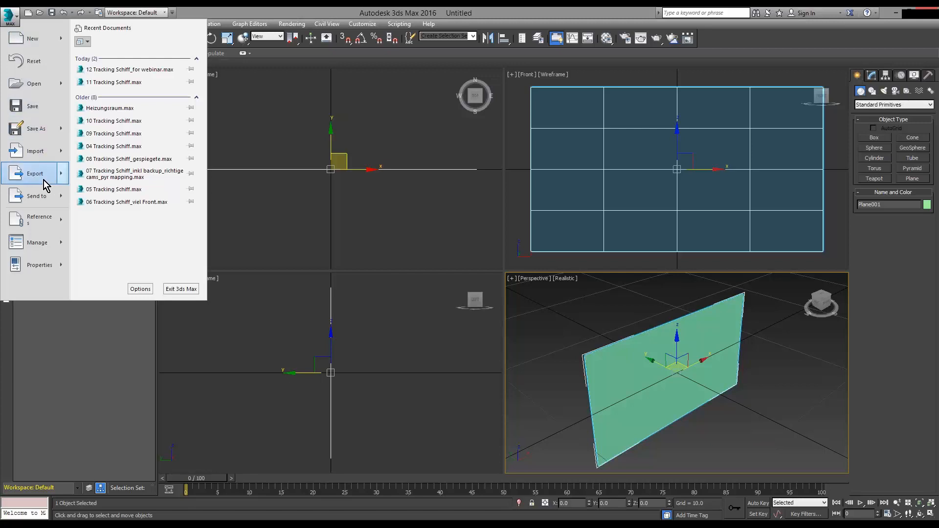
{"action": "mouse_move", "coordinate": [47, 186]}
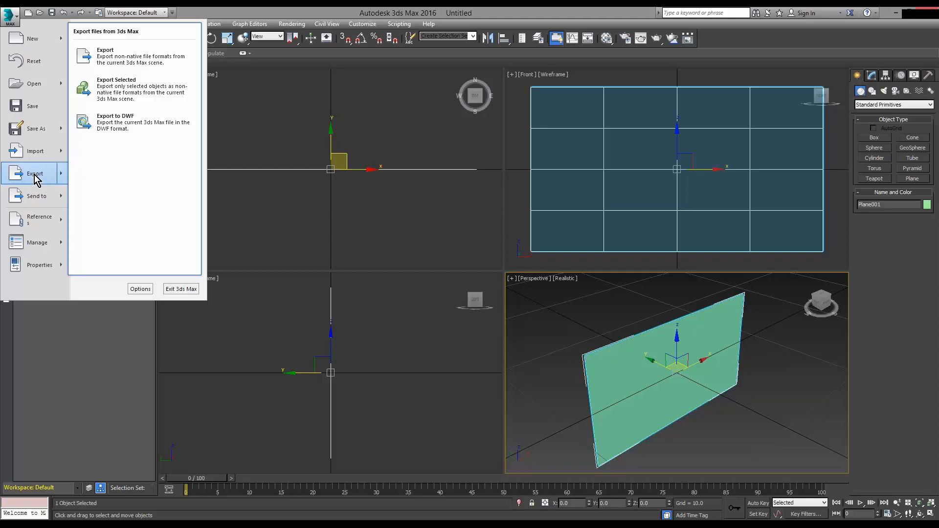
{"action": "left_click", "coordinate": [35, 175]}
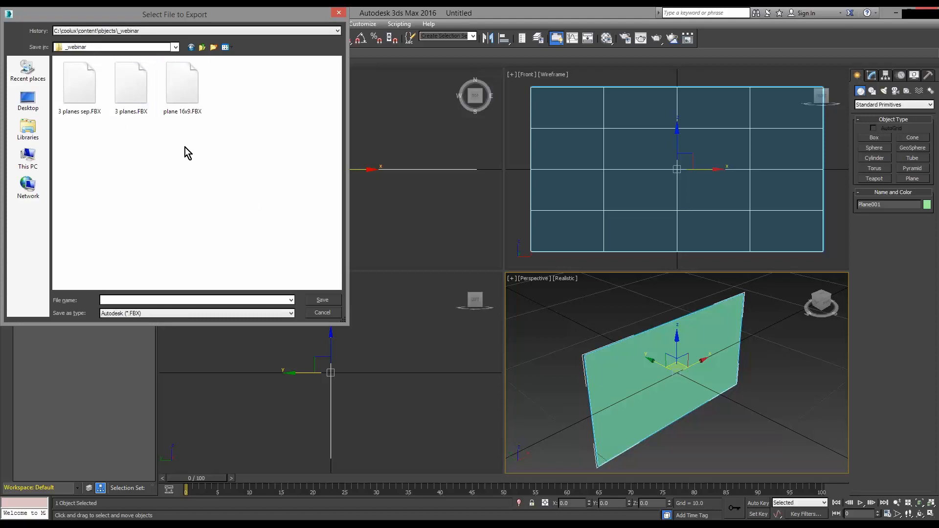
{"action": "left_click", "coordinate": [184, 110]}
{"action": "left_click", "coordinate": [130, 299]}
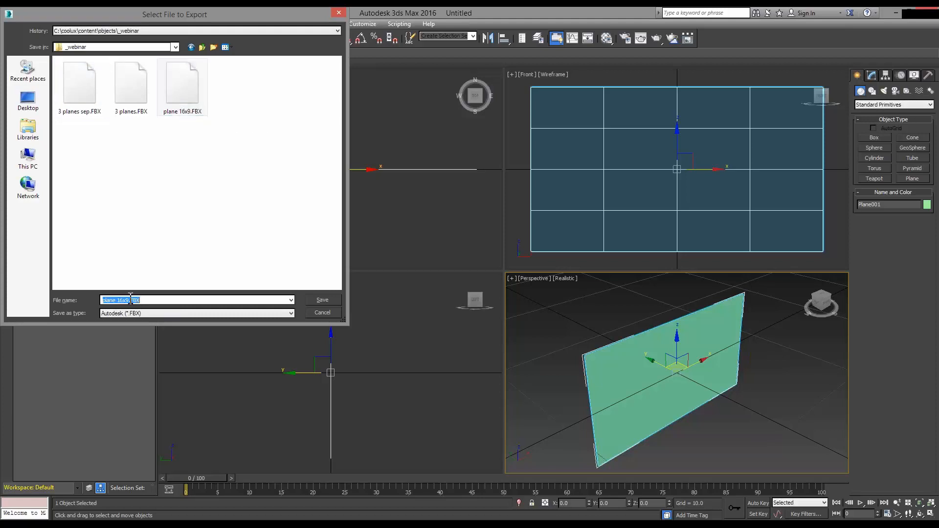
{"action": "left_click", "coordinate": [131, 299]}
{"action": "type", "text": "_2"}
{"action": "left_click", "coordinate": [327, 302]}
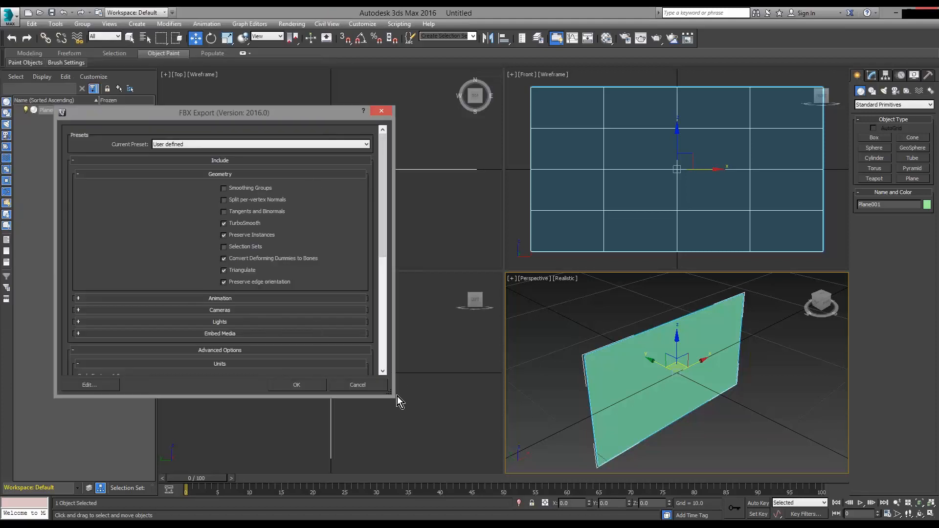
Enlarge the FBX export options window to show all settings and choose Y-up as the up axis
{"action": "left_click_drag", "start_coordinate": [397, 396], "coordinate": [427, 483]}
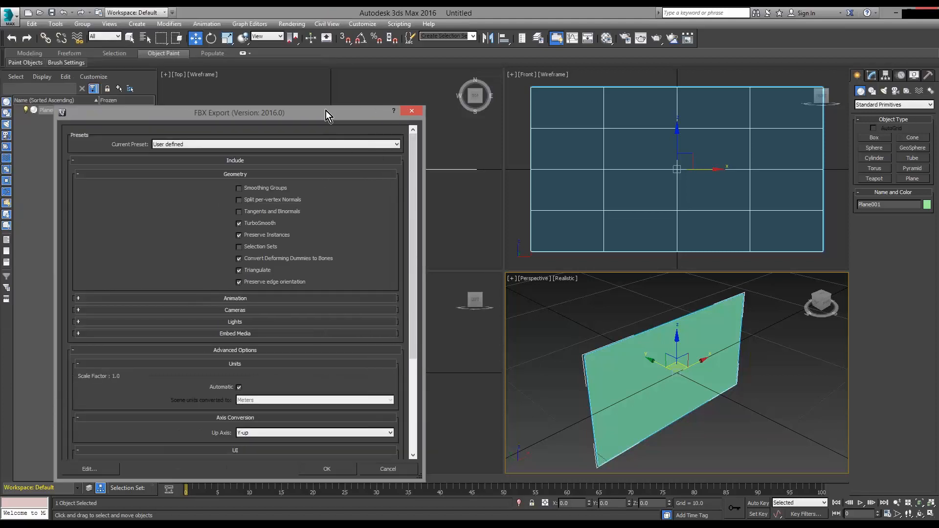
{"action": "left_click_drag", "start_coordinate": [325, 106], "coordinate": [318, 17]}
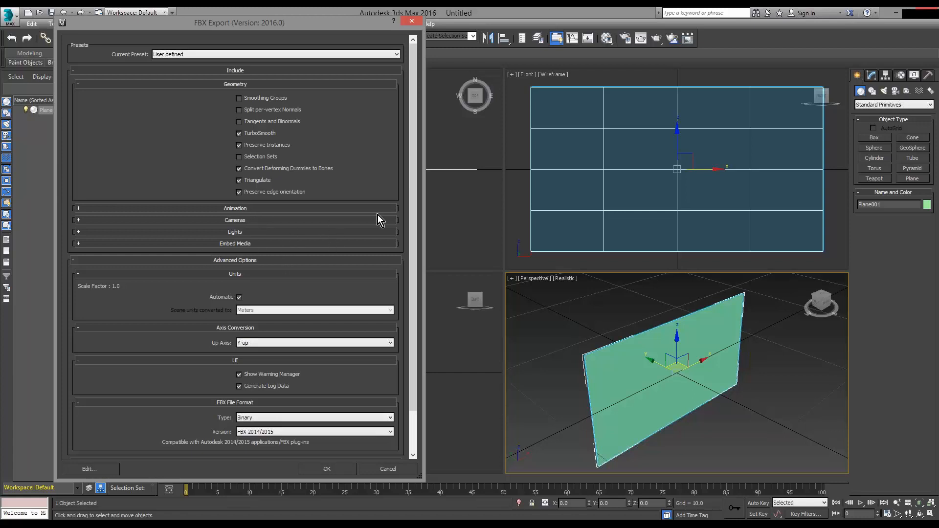
{"action": "scroll", "coordinate": [410, 198], "scroll_direction": "down", "scroll_amount": 2}
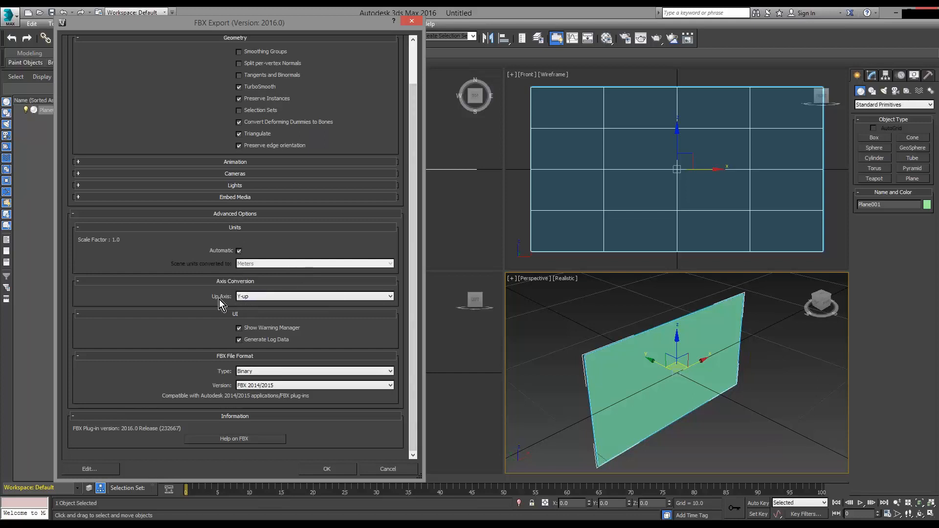
{"action": "left_click", "coordinate": [390, 296]}
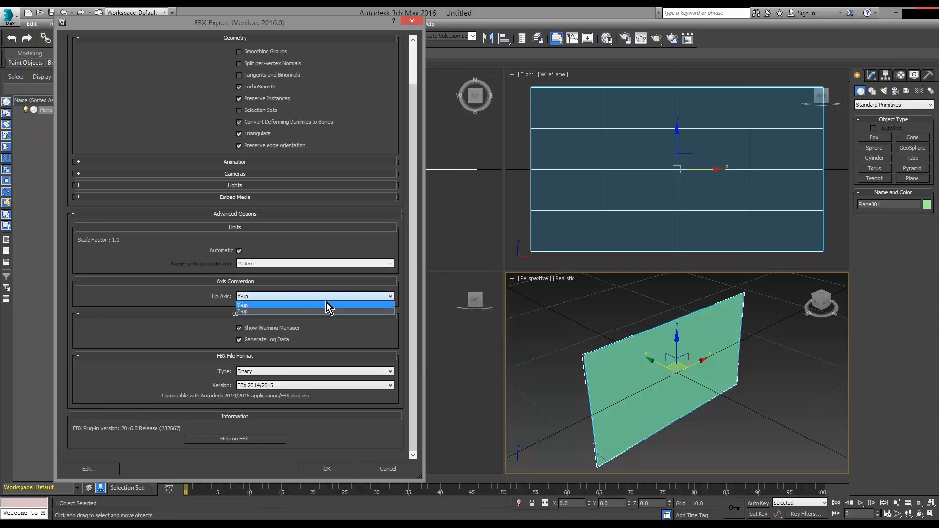
{"action": "left_click", "coordinate": [248, 306]}
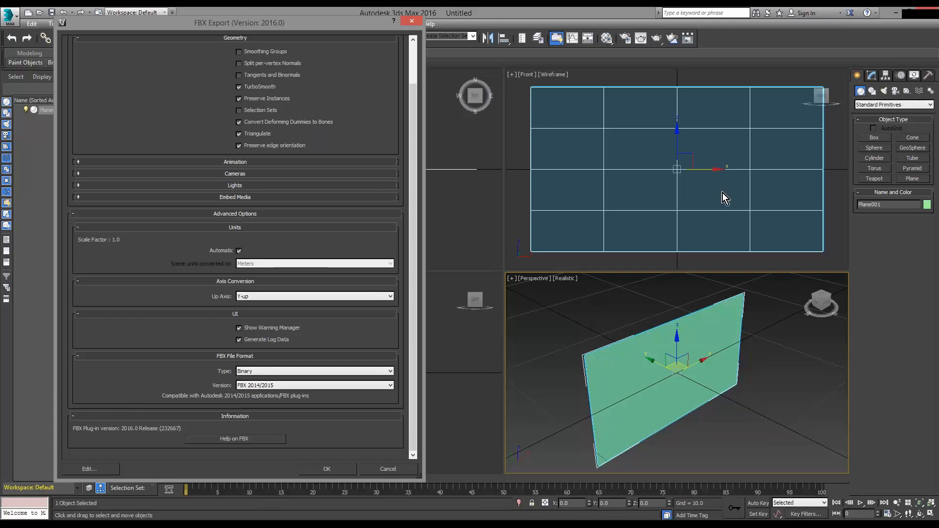
Consult the Coordinate System section of the Pandoras Box help file in the browser, and complete the FBX export
{"action": "left_click_drag", "start_coordinate": [424, 7], "coordinate": [425, 42]}
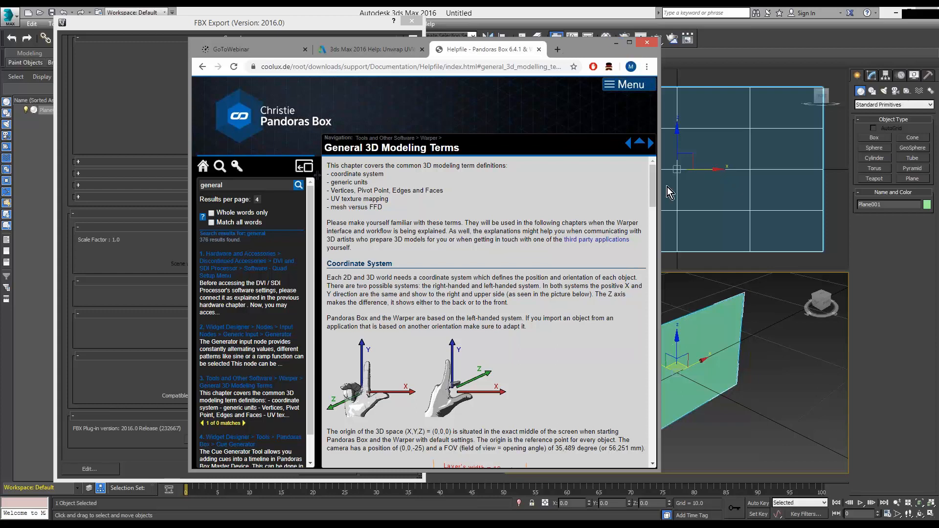
{"action": "left_click", "coordinate": [617, 42]}
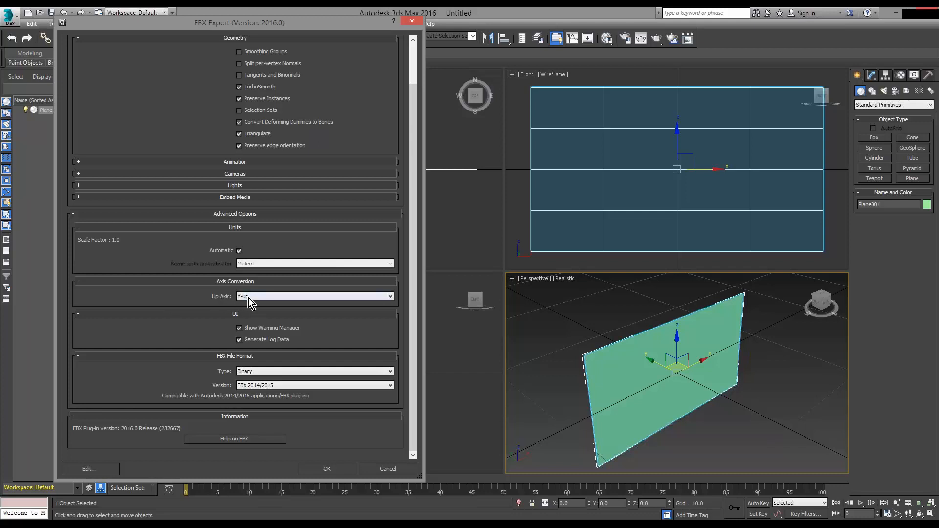
{"action": "left_click", "coordinate": [336, 471]}
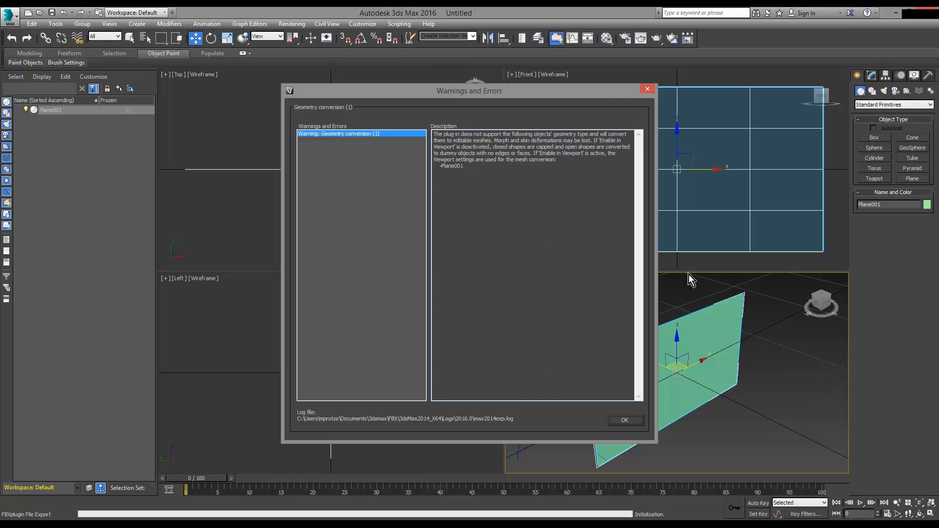
{"action": "left_click", "coordinate": [617, 421]}
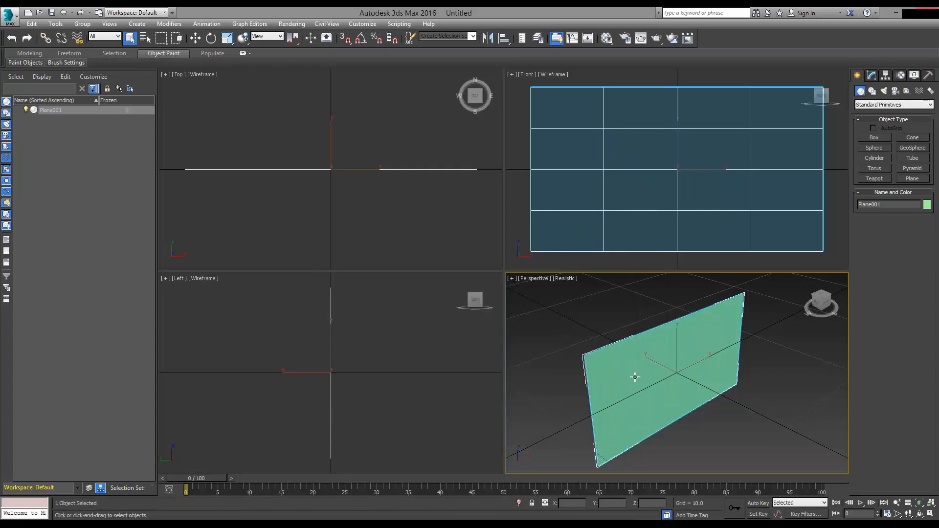
Export the plane again in 3D Studio (*.3DS) format as plane 16x9_2.3DS in the _webinar folder
{"action": "left_click", "coordinate": [13, 19]}
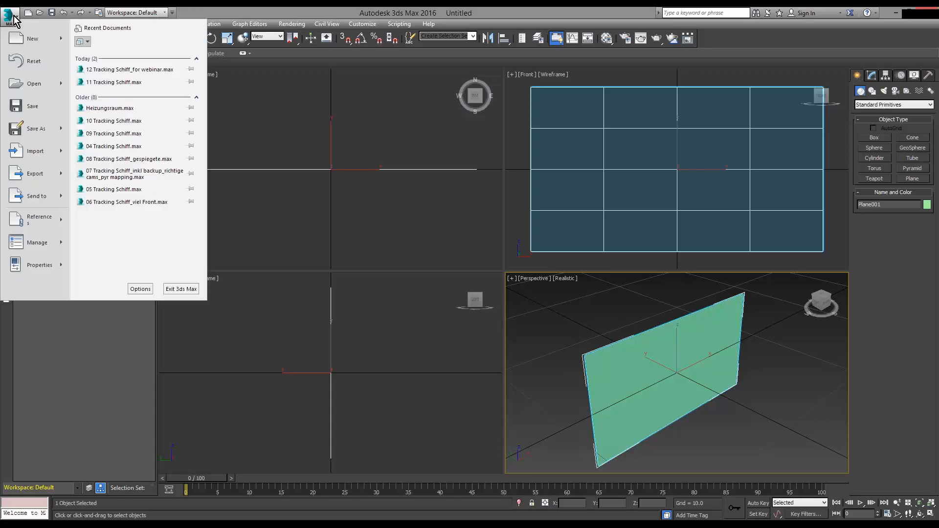
{"action": "left_click", "coordinate": [31, 175]}
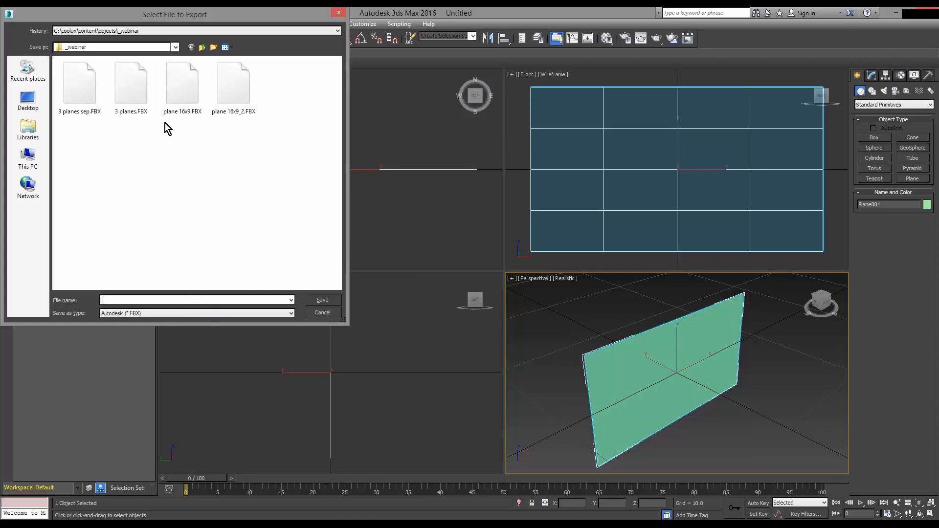
{"action": "left_click", "coordinate": [246, 98]}
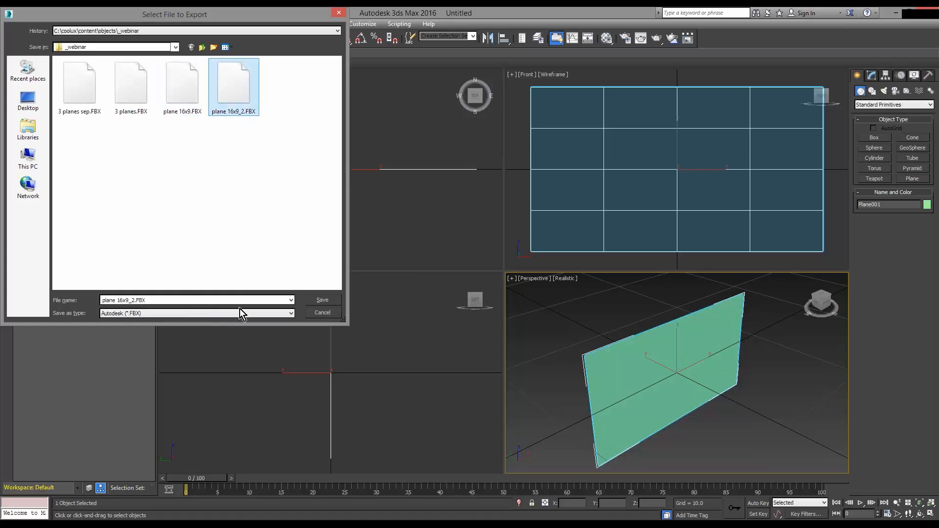
{"action": "left_click", "coordinate": [282, 315]}
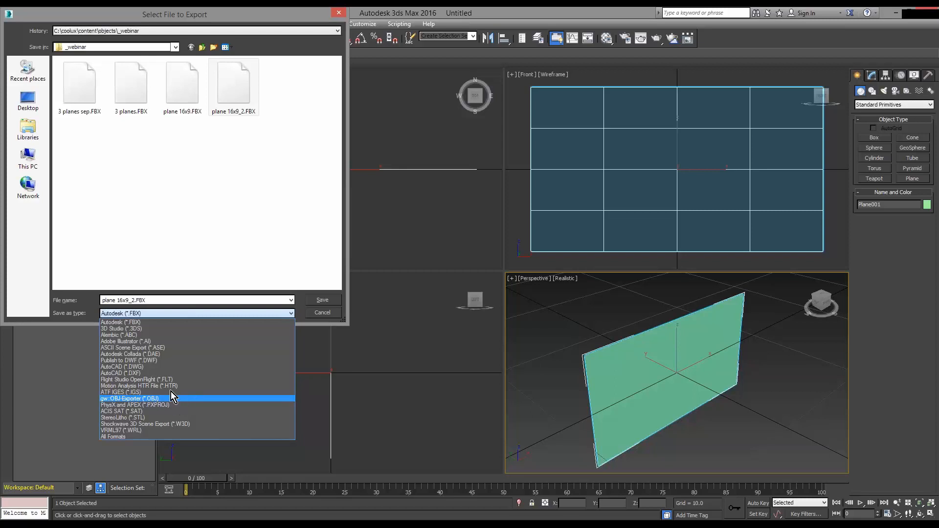
{"action": "left_click", "coordinate": [160, 331]}
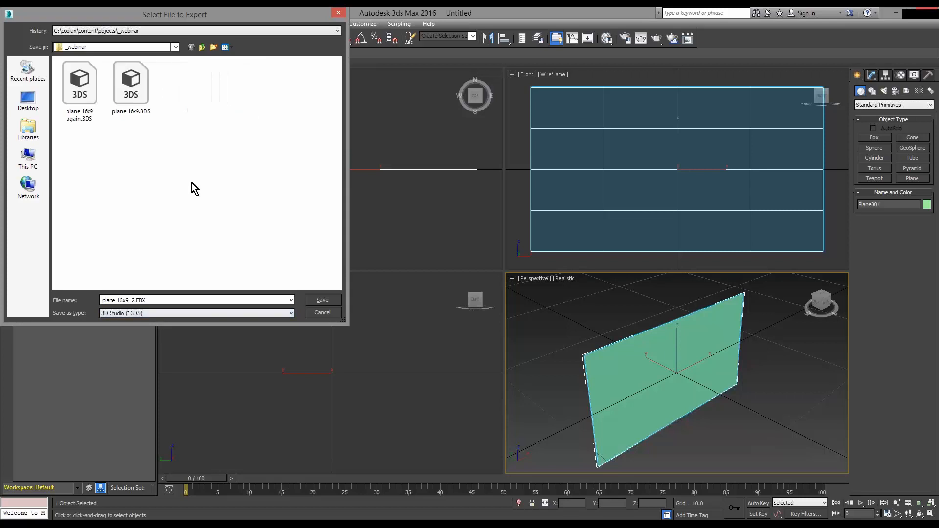
{"action": "left_click", "coordinate": [138, 97]}
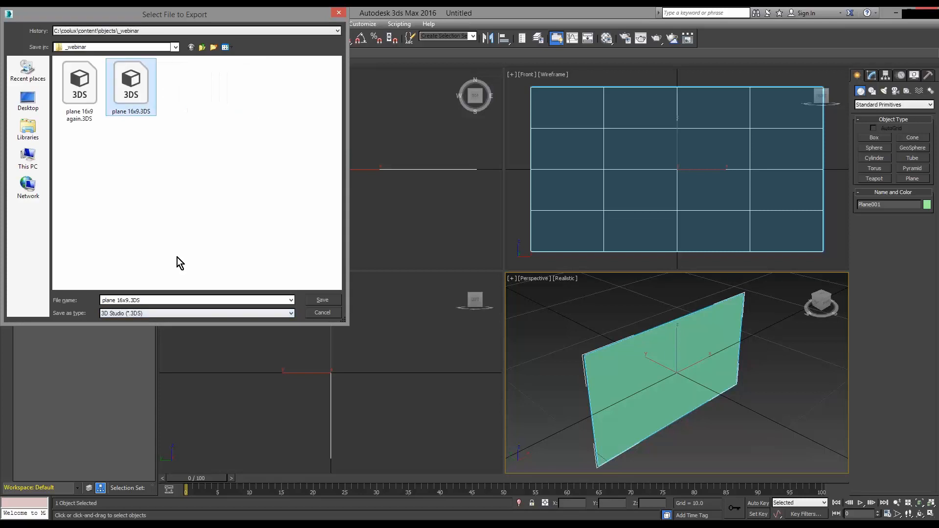
{"action": "left_click", "coordinate": [128, 300]}
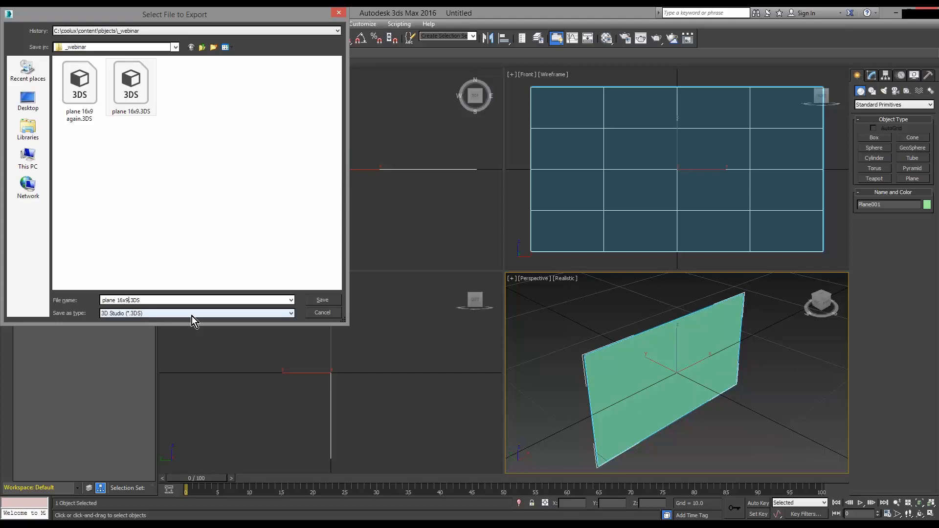
{"action": "type", "text": "_2"}
{"action": "left_click", "coordinate": [327, 300]}
{"action": "left_click", "coordinate": [444, 278]}
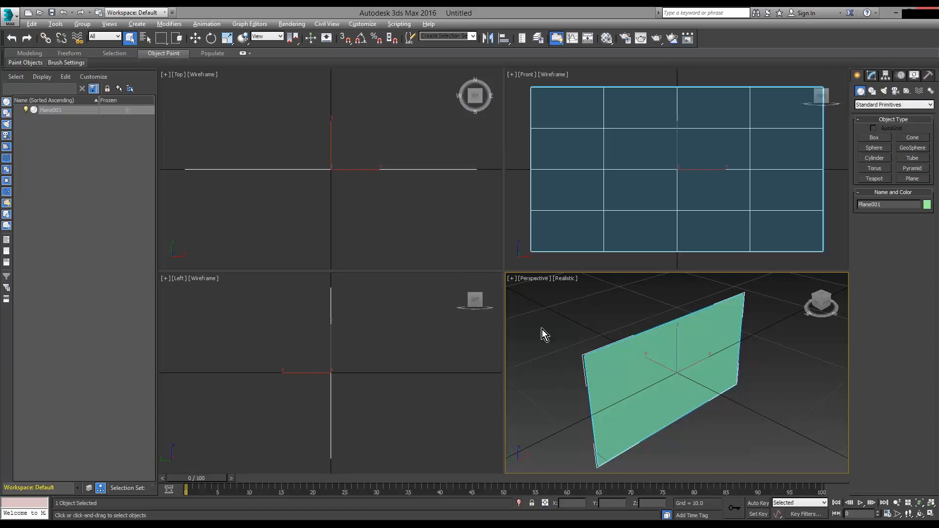
Switch to Pandoras Box Manager and show a widened Assets browser with the project's testpattern folder expanded
{"action": "key", "text": "alt+Tab"}
{"action": "key", "text": "Tab"}
{"action": "key", "text": "Tab"}
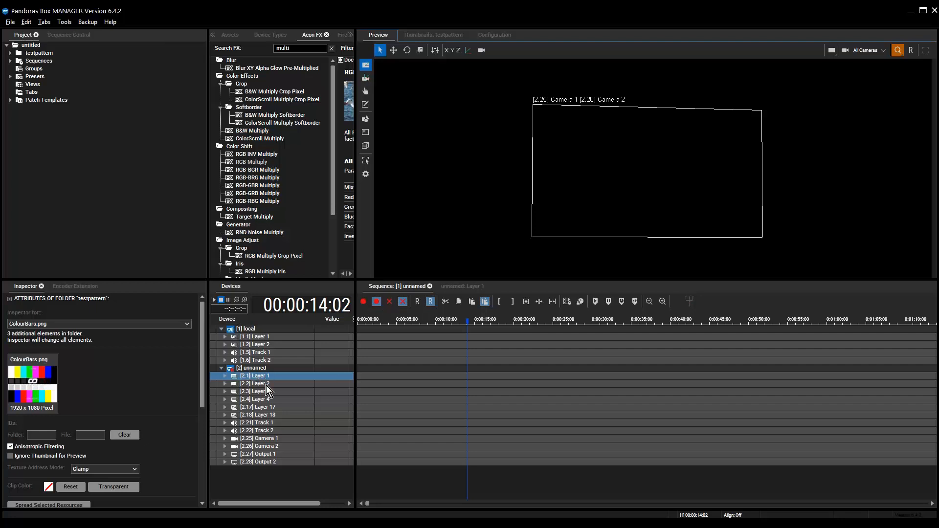
{"action": "double_click", "coordinate": [48, 57]}
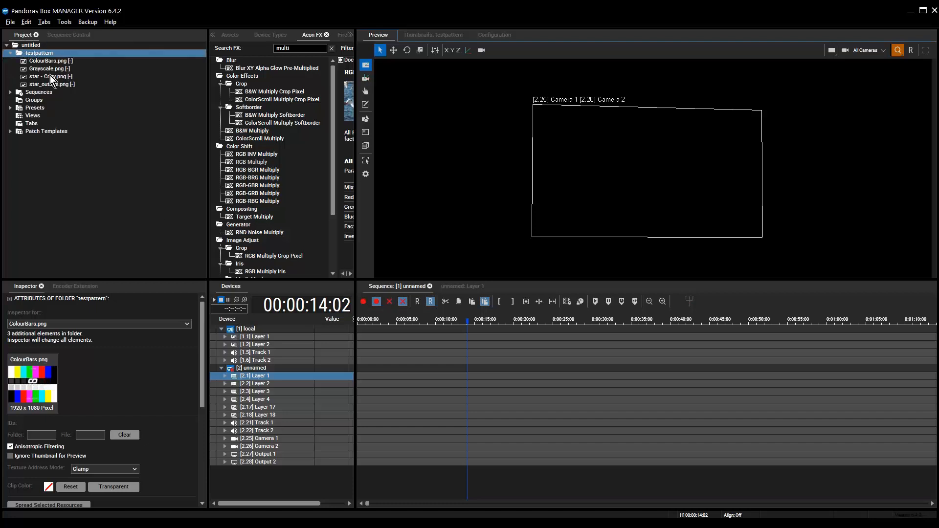
{"action": "left_click_drag", "start_coordinate": [356, 136], "coordinate": [507, 136]}
{"action": "left_click", "coordinate": [231, 36]}
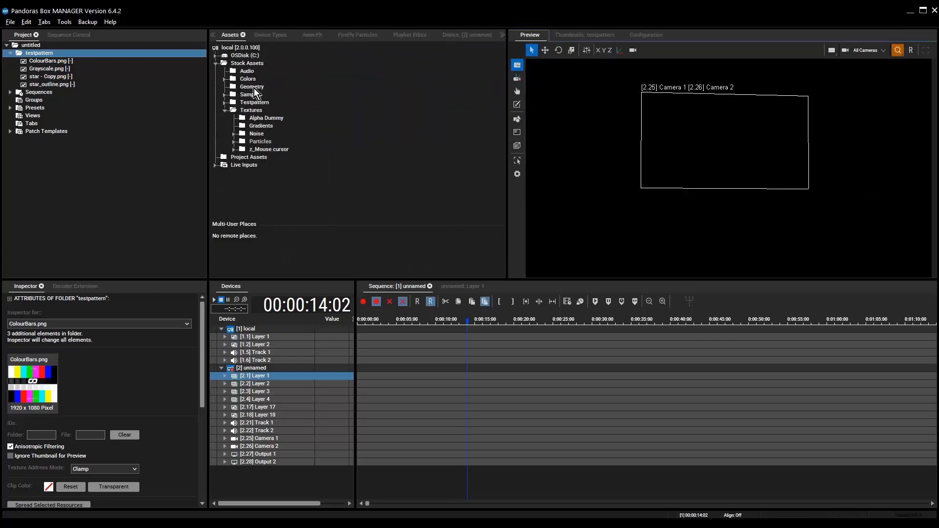
Browse the C: drive to coolux/content/objects and refresh the _webinar folder
{"action": "left_click", "coordinate": [216, 64]}
{"action": "double_click", "coordinate": [235, 55]}
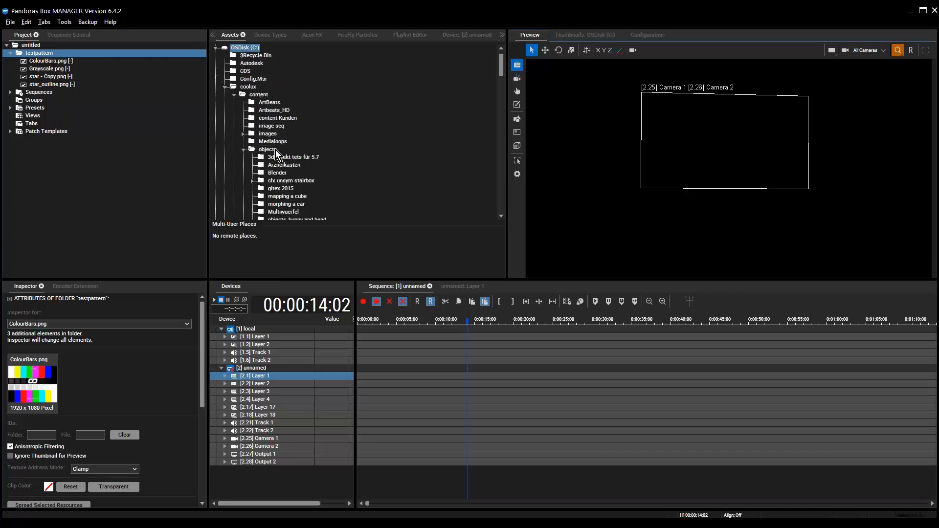
{"action": "left_click", "coordinate": [273, 150]}
{"action": "scroll", "coordinate": [276, 167], "scroll_direction": "down", "scroll_amount": 6}
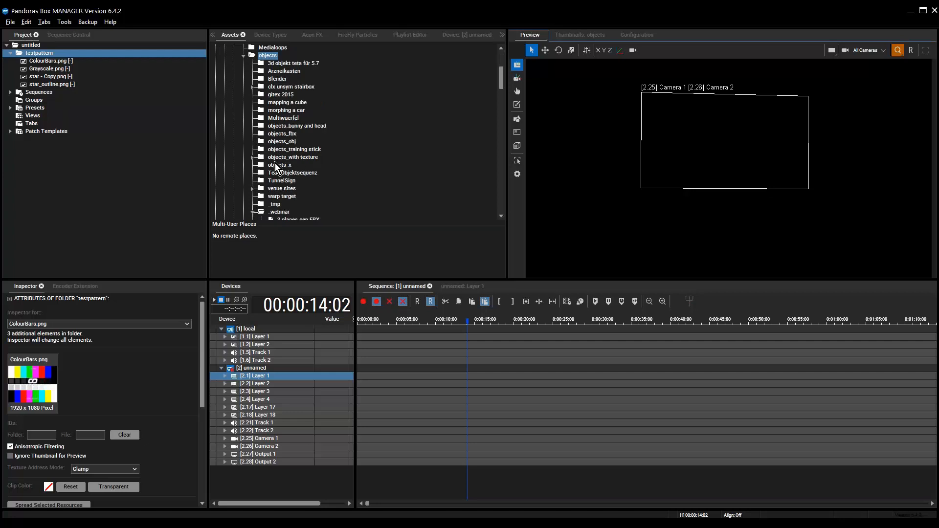
{"action": "right_click", "coordinate": [277, 120]}
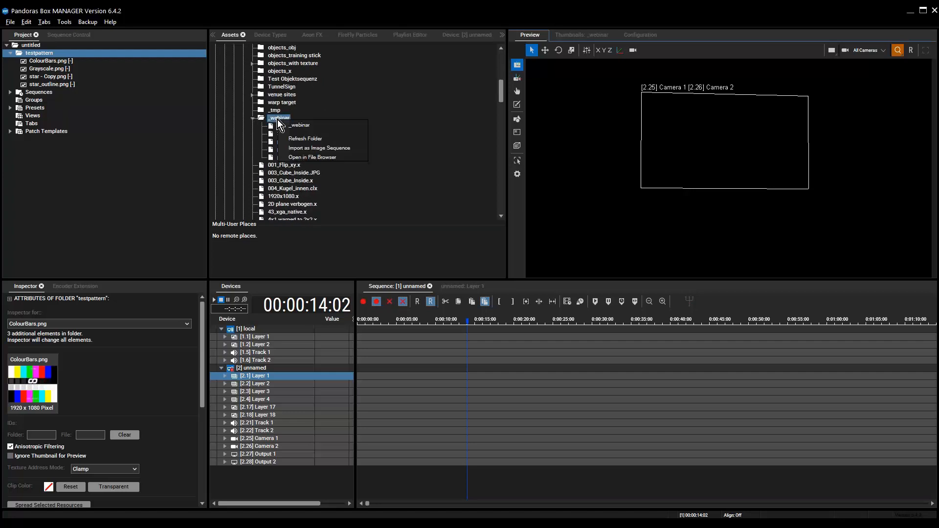
{"action": "left_click", "coordinate": [330, 140]}
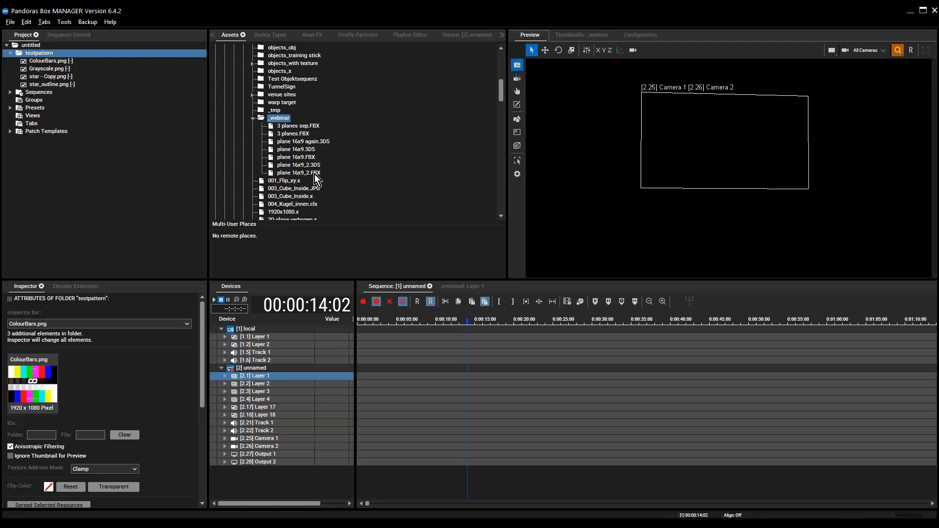
Import plane 16x9_2.FBX with object transformation applied to vertices and scale factor 1.0, and preview it on Layer 1 before resetting the layer
{"action": "left_click_drag", "start_coordinate": [315, 174], "coordinate": [104, 193]}
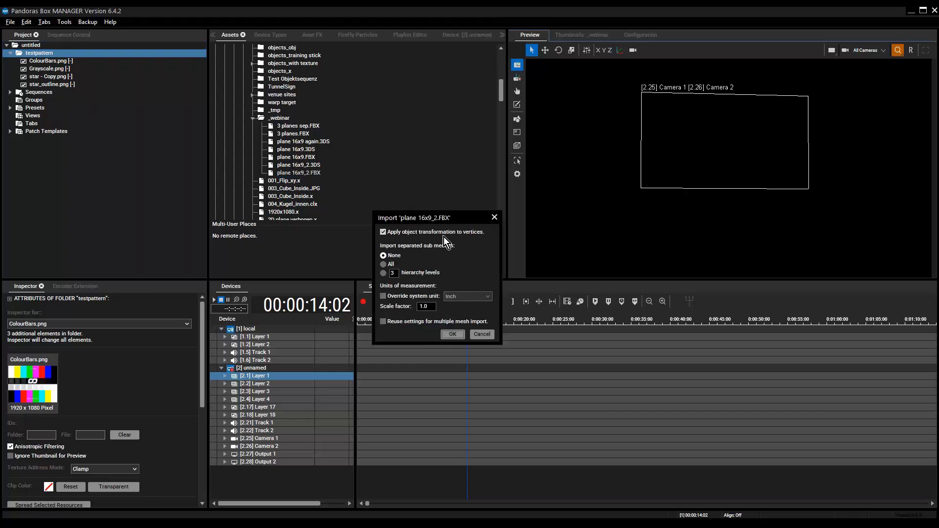
{"action": "left_click", "coordinate": [452, 334]}
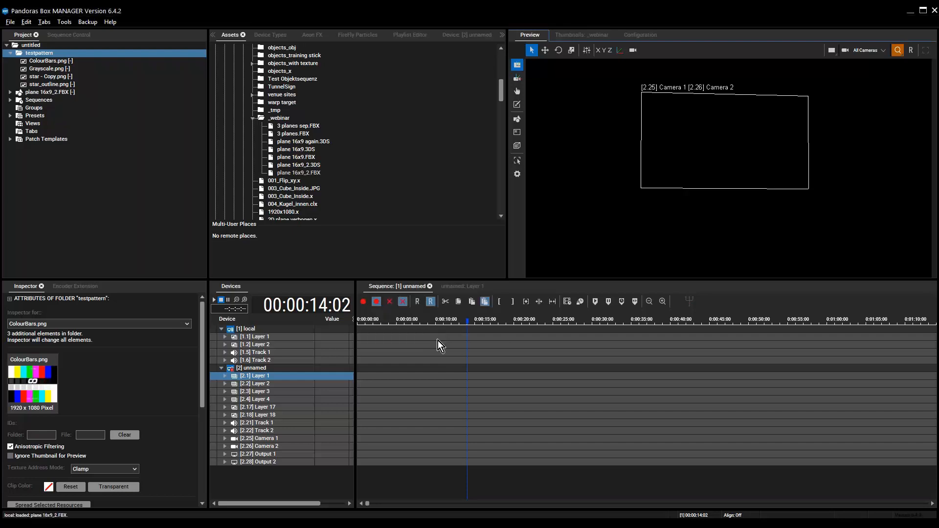
{"action": "double_click", "coordinate": [65, 94]}
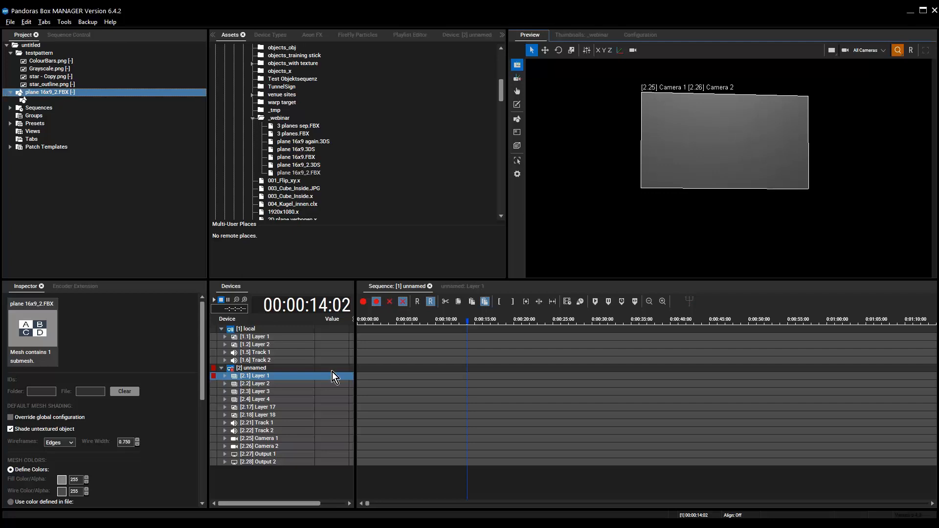
{"action": "left_click", "coordinate": [417, 301]}
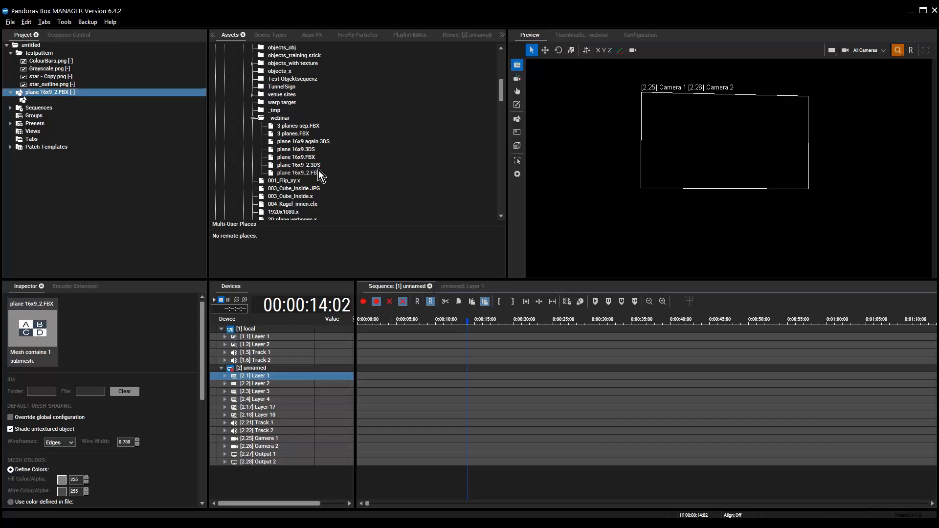
Import plane 16x9_2.3DS with object transformation applied to vertices and scale factor 1.0, and display it on Layer 1 of the unnamed site
{"action": "left_click_drag", "start_coordinate": [311, 166], "coordinate": [105, 218]}
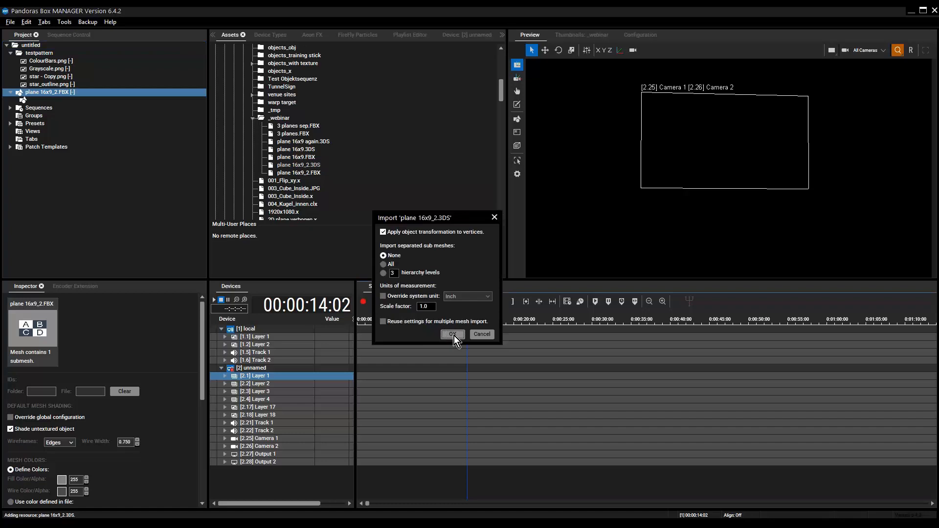
{"action": "left_click", "coordinate": [453, 335]}
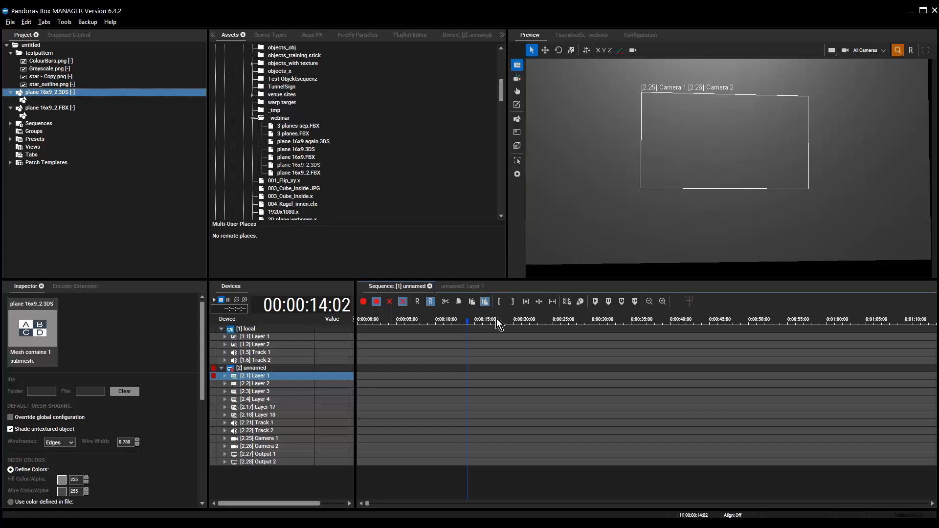
Scale the 3DS plane on Layer 1 of the unnamed site down uniformly to about 0.385 on all axes
{"action": "left_click", "coordinate": [472, 287]}
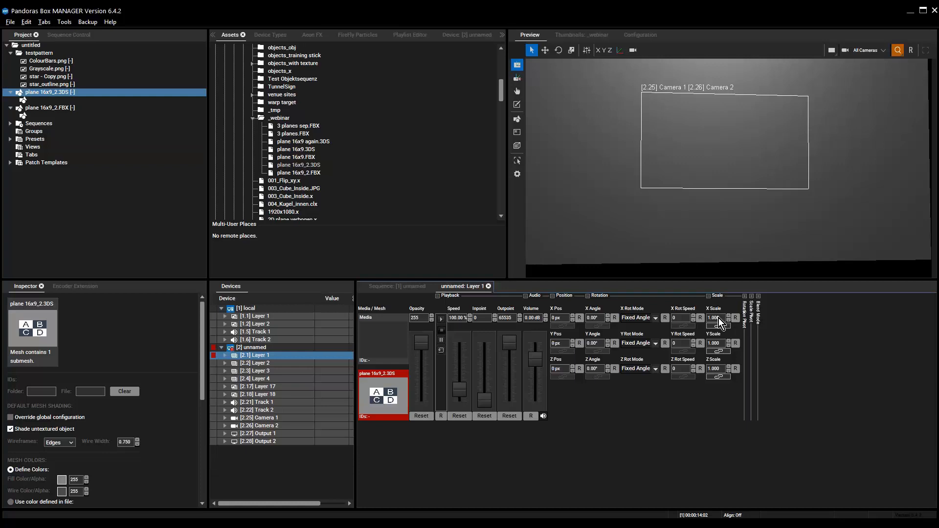
{"action": "left_click_drag", "start_coordinate": [719, 326], "coordinate": [727, 348]}
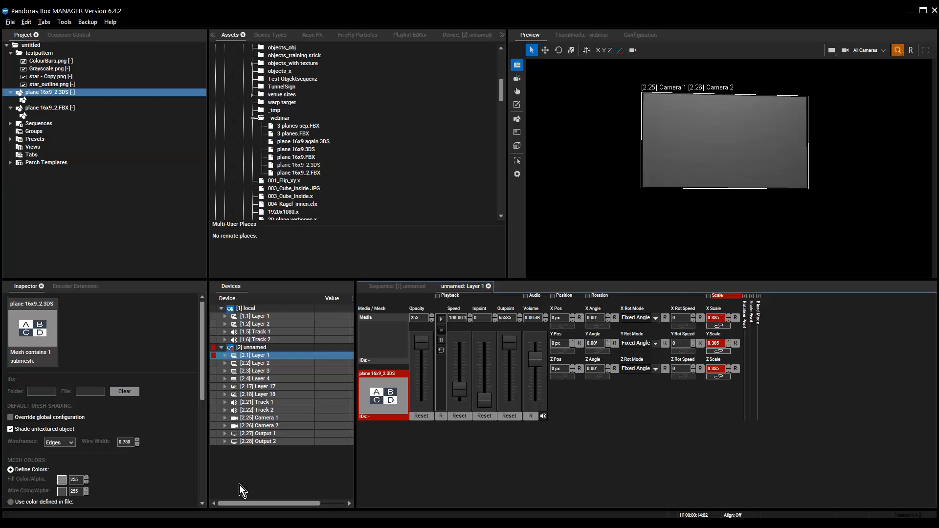
Calculate the reciprocal of 2.54 in Calculator, and close it again
{"action": "key", "text": "super"}
{"action": "type", "text": "calc"}
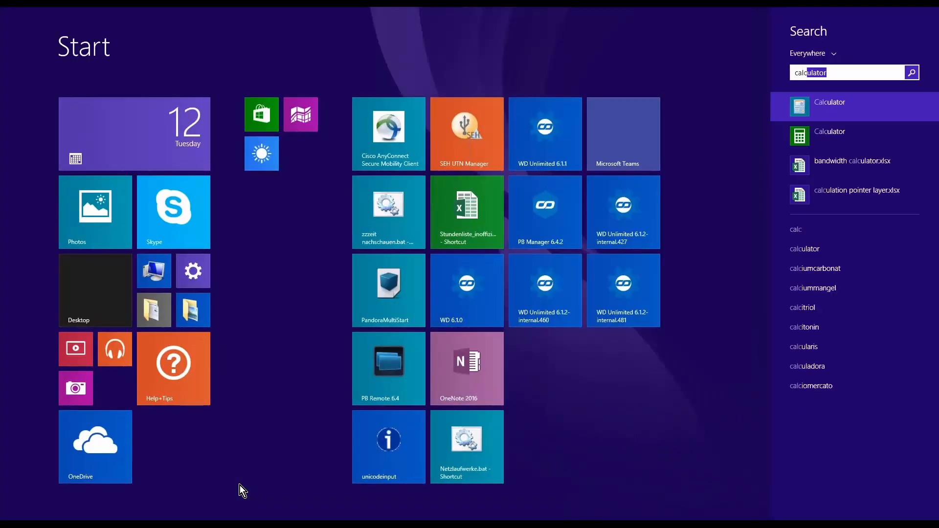
{"action": "key", "text": "Return"}
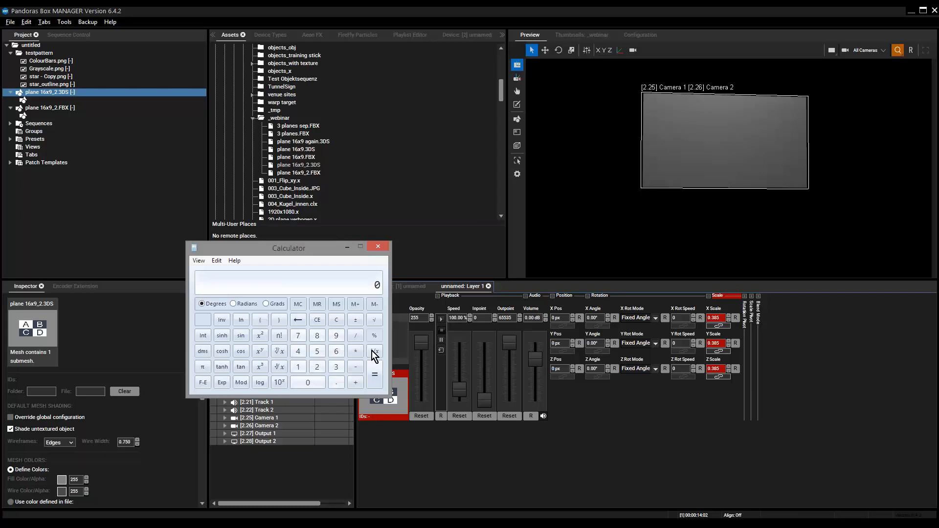
{"action": "left_click", "coordinate": [319, 367]}
{"action": "left_click", "coordinate": [337, 382]}
{"action": "left_click", "coordinate": [315, 351]}
{"action": "left_click", "coordinate": [293, 351]}
{"action": "left_click", "coordinate": [375, 351]}
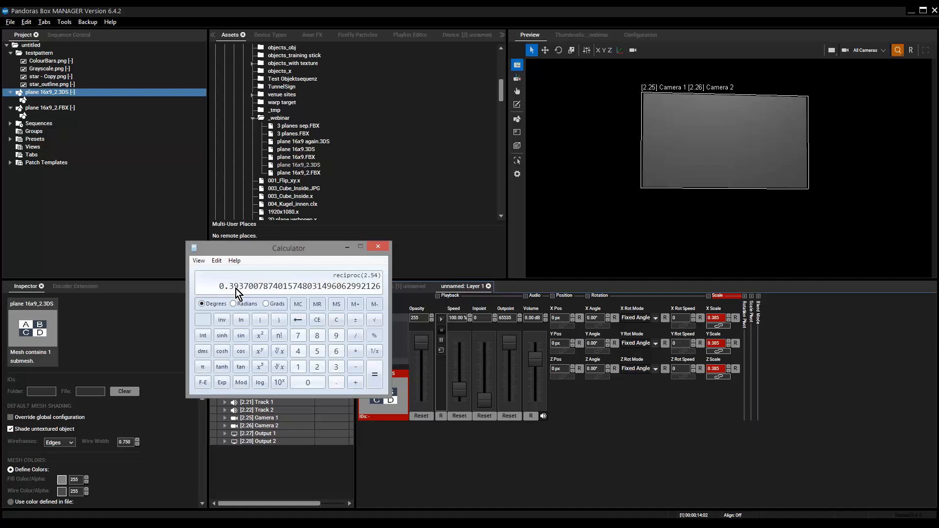
{"action": "left_click", "coordinate": [379, 248]}
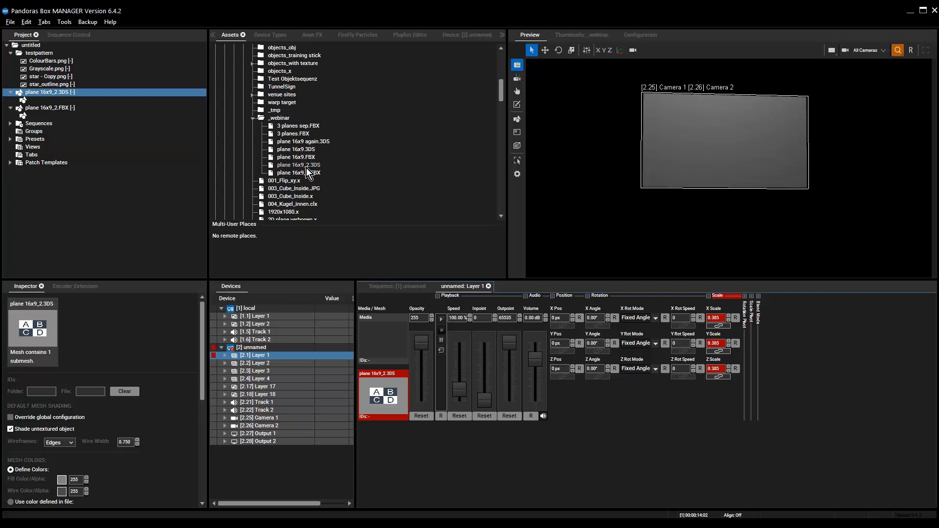
Import plane 16x9_2.3DS again with the system unit overridden to Inch, assign it to Layer 1 and reset the layer's scale
{"action": "left_click_drag", "start_coordinate": [305, 167], "coordinate": [120, 223]}
{"action": "left_click_drag", "start_coordinate": [286, 166], "coordinate": [78, 234]}
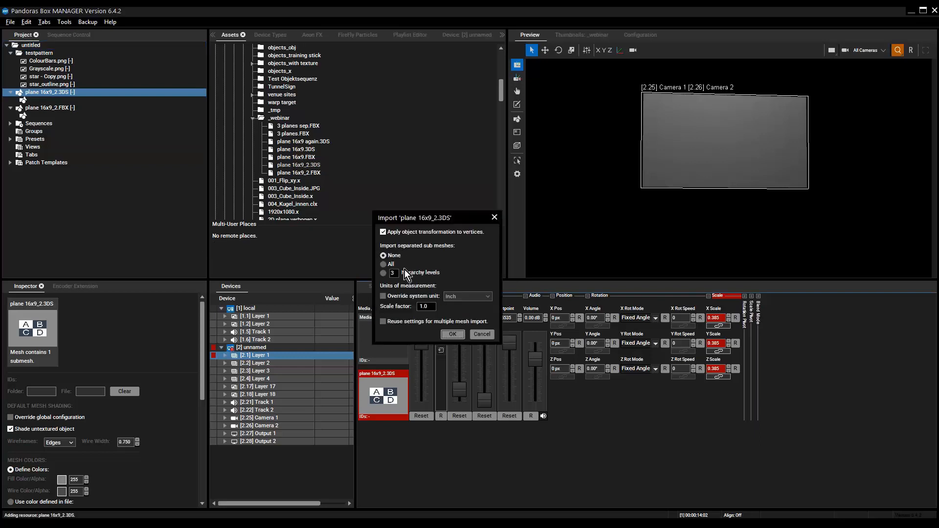
{"action": "left_click", "coordinate": [397, 298]}
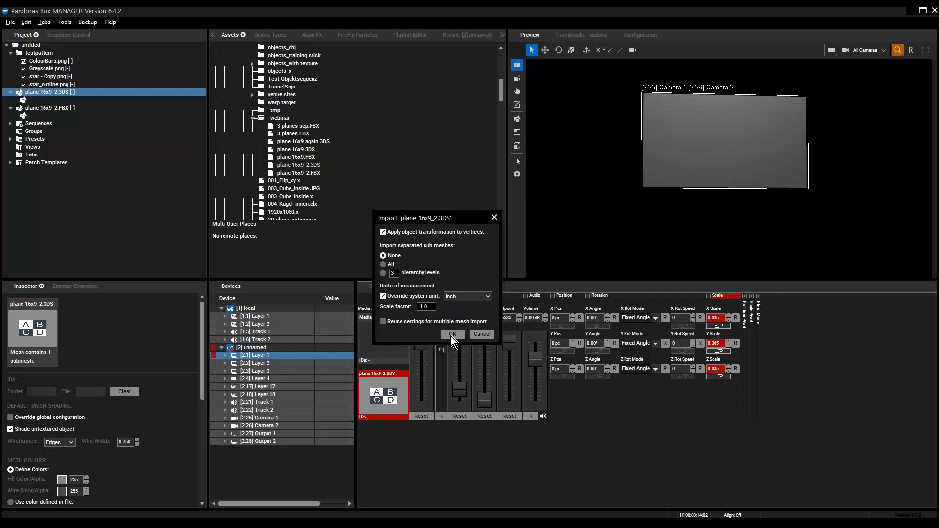
{"action": "key", "text": "Return"}
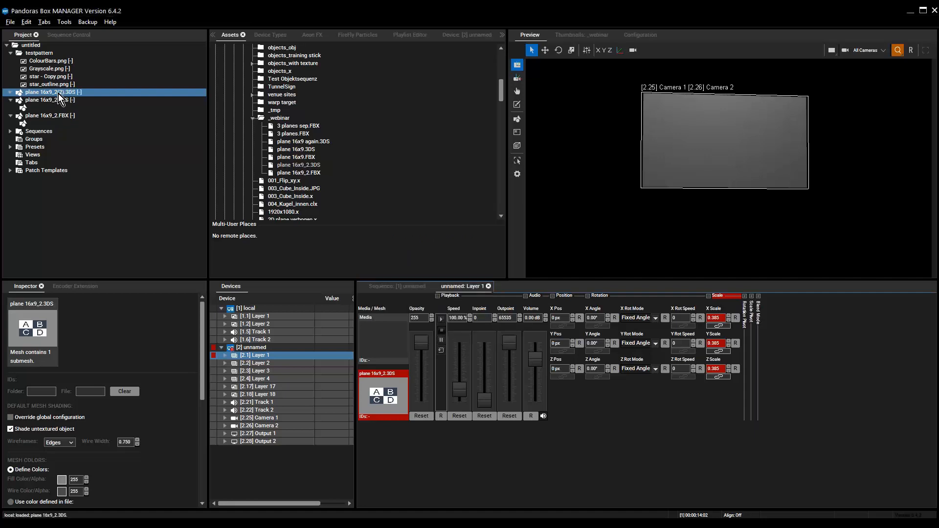
{"action": "left_click", "coordinate": [735, 318]}
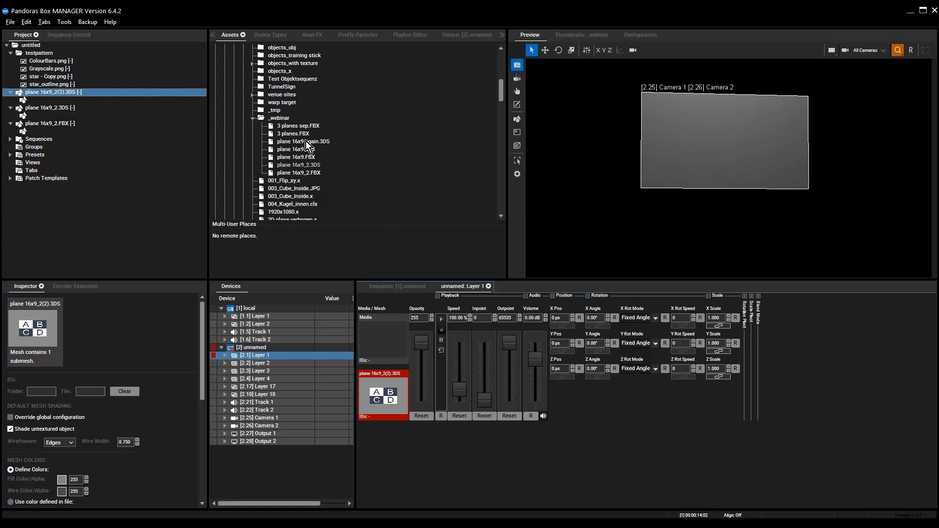
Add a folder named objects to the untitled project and select it
{"action": "right_click", "coordinate": [31, 45]}
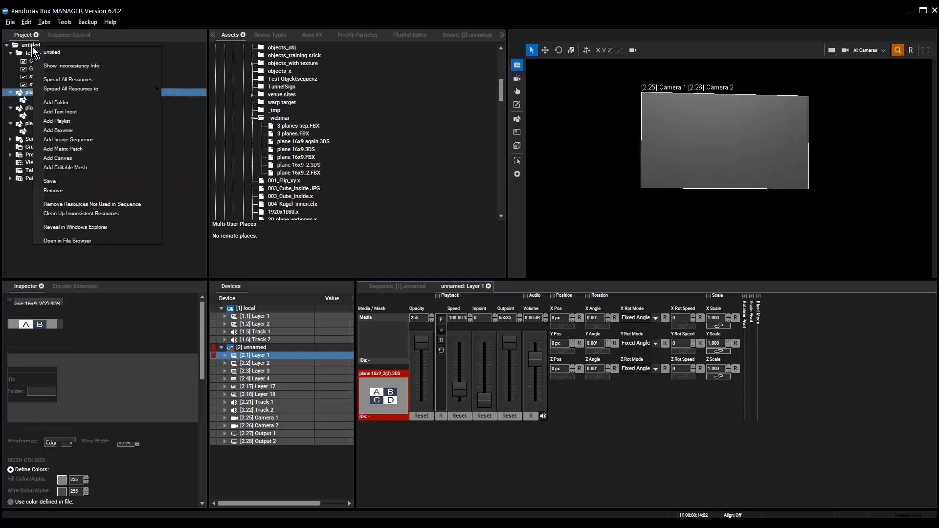
{"action": "left_click", "coordinate": [64, 103]}
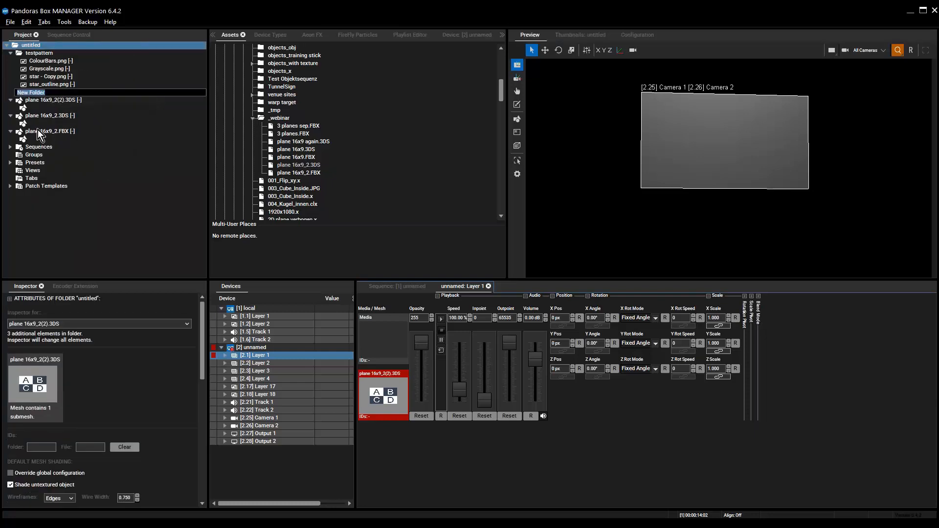
{"action": "type", "text": "objects"}
{"action": "key", "text": "Return"}
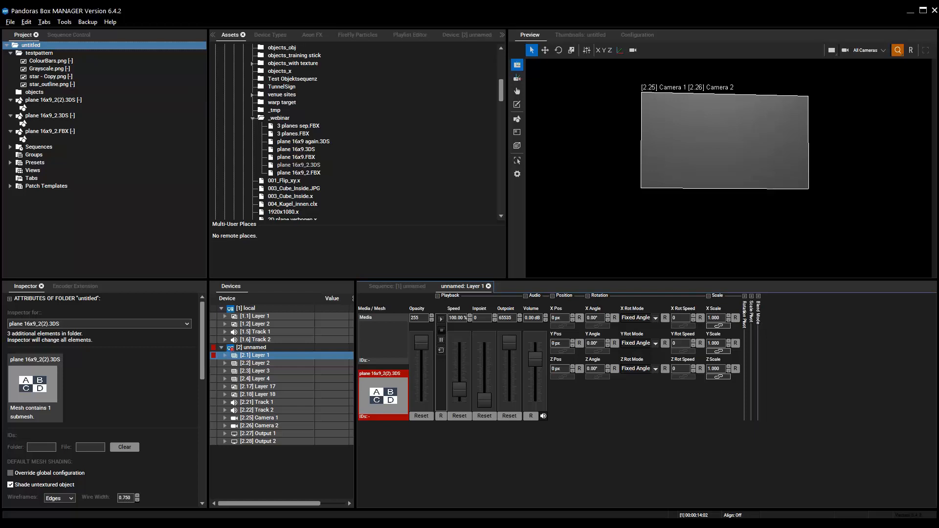
{"action": "left_click", "coordinate": [34, 93]}
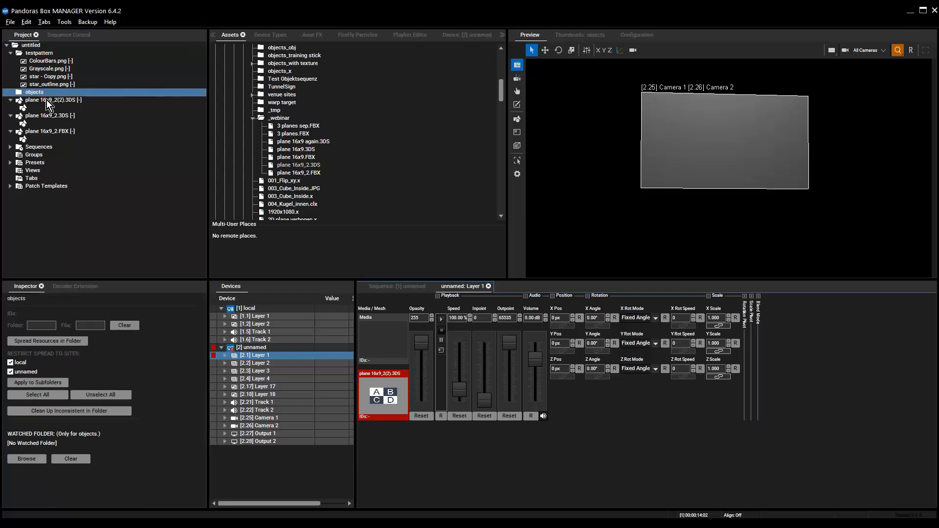
Remove plane 16x9_2(2).3DS, plane 16x9_2.3DS and plane 16x9_2.FBX from the project
{"action": "left_click", "coordinate": [34, 105]}
{"action": "left_click", "coordinate": [40, 117], "text": "ctrl"}
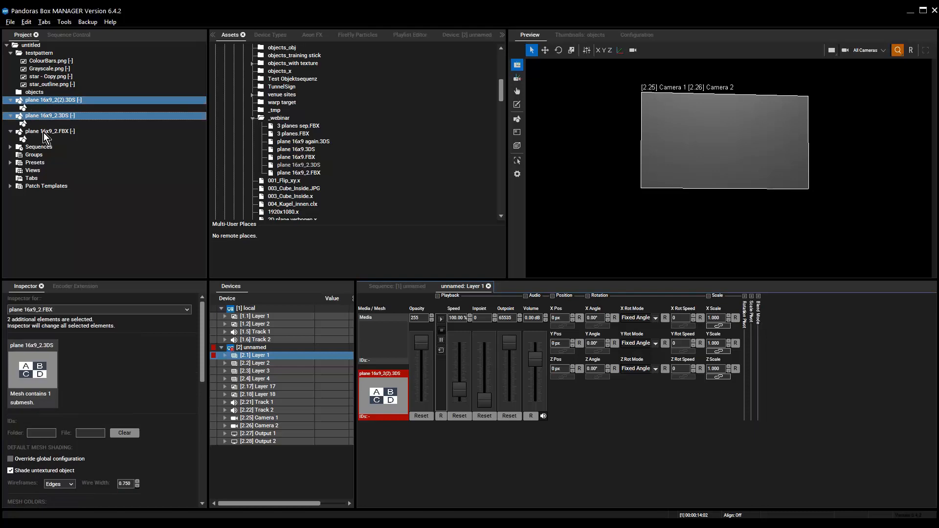
{"action": "left_click", "coordinate": [44, 132], "text": "ctrl"}
{"action": "right_click", "coordinate": [44, 133]}
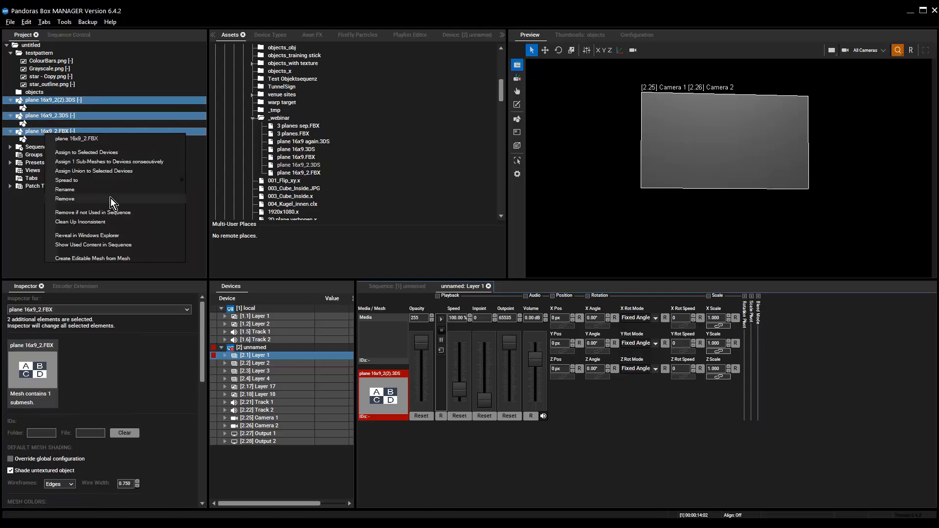
{"action": "left_click", "coordinate": [111, 198]}
Set the objects folder's watched folder to coolux/content/objects/_webinar on the local C: drive
{"action": "left_click", "coordinate": [39, 92]}
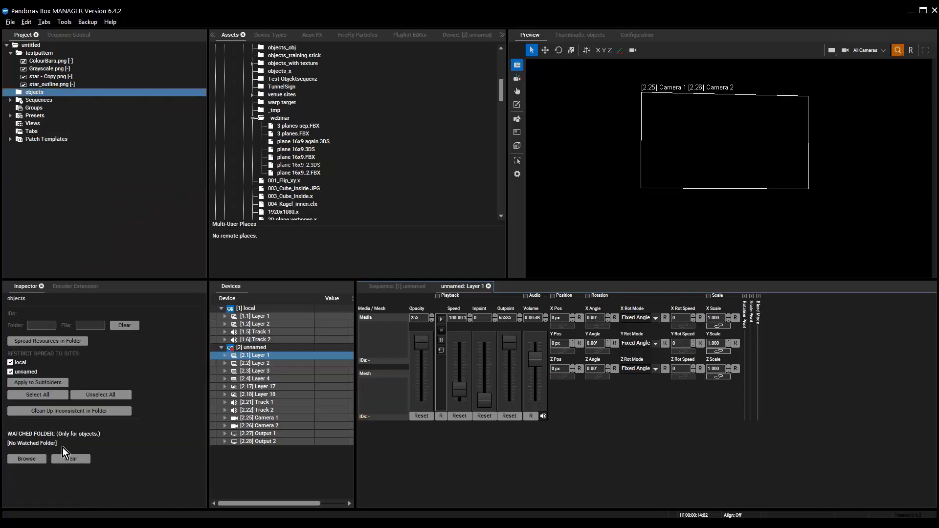
{"action": "left_click", "coordinate": [39, 462]}
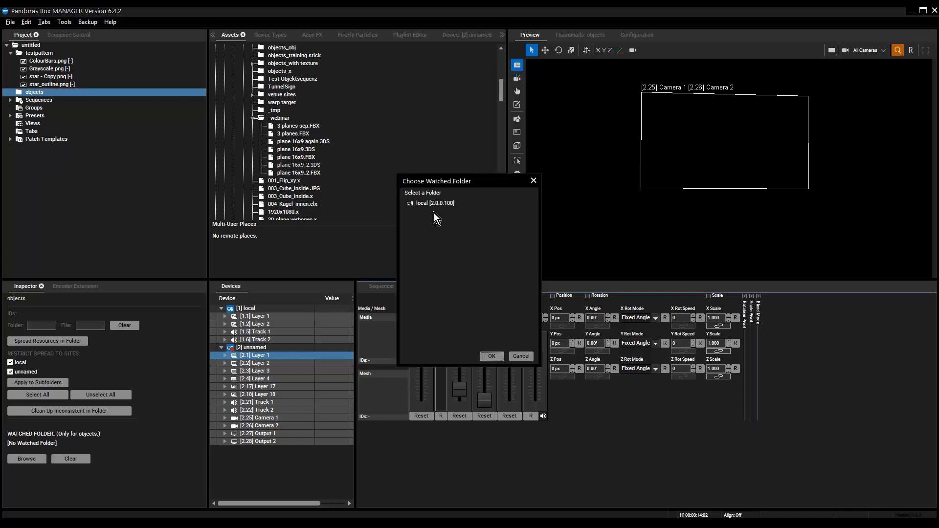
{"action": "left_click", "coordinate": [432, 207]}
{"action": "double_click", "coordinate": [451, 211]}
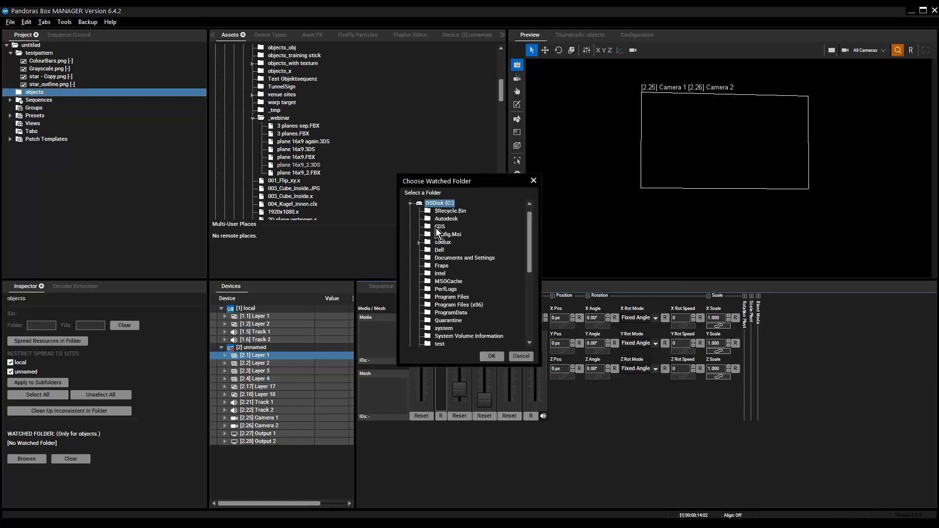
{"action": "double_click", "coordinate": [443, 243]}
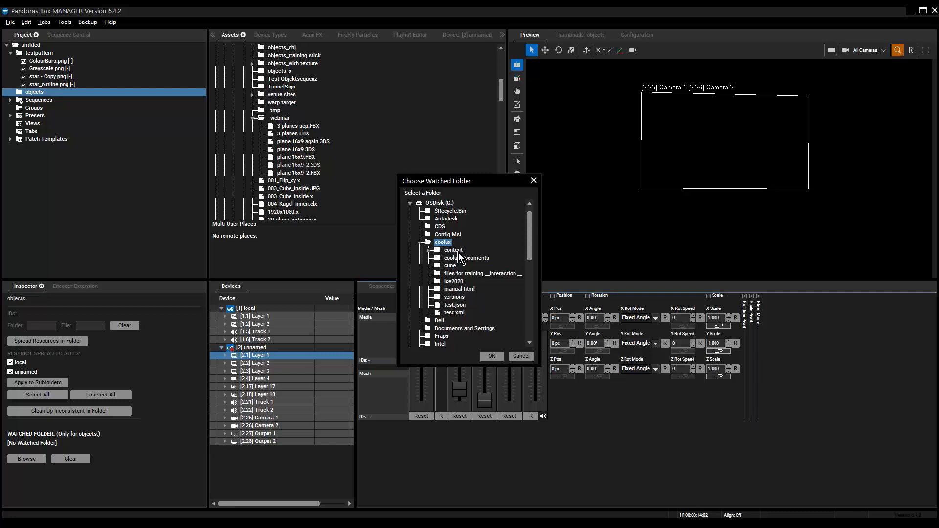
{"action": "double_click", "coordinate": [457, 251]}
{"action": "double_click", "coordinate": [465, 260]}
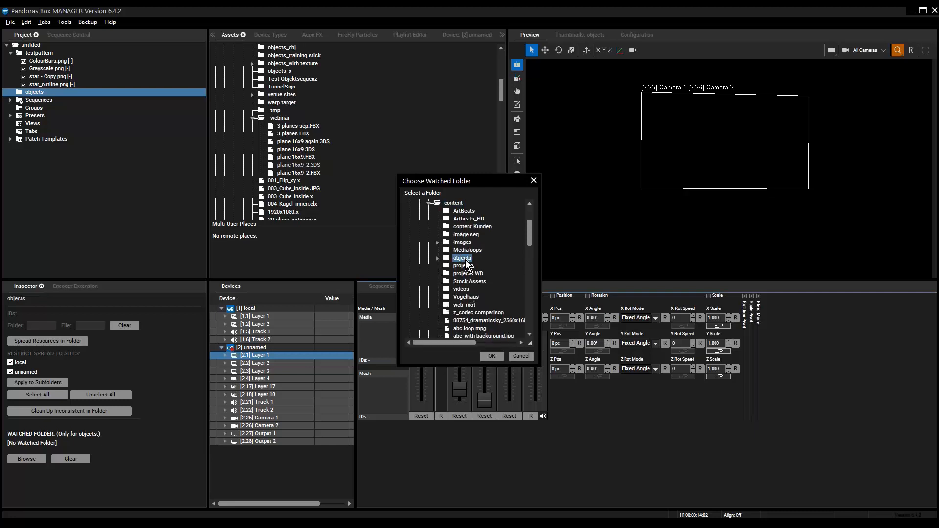
{"action": "scroll", "coordinate": [488, 327], "scroll_direction": "down", "scroll_amount": 10}
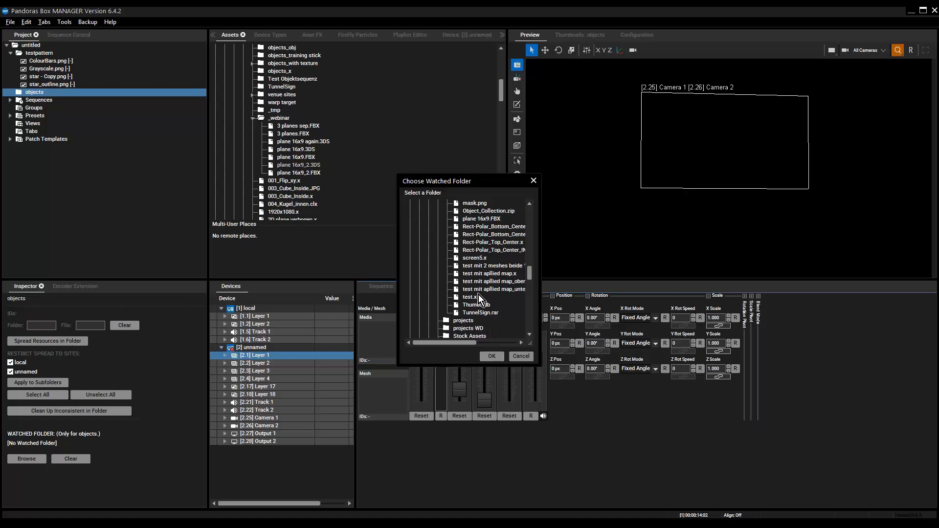
{"action": "scroll", "coordinate": [478, 294], "scroll_direction": "up", "scroll_amount": 12}
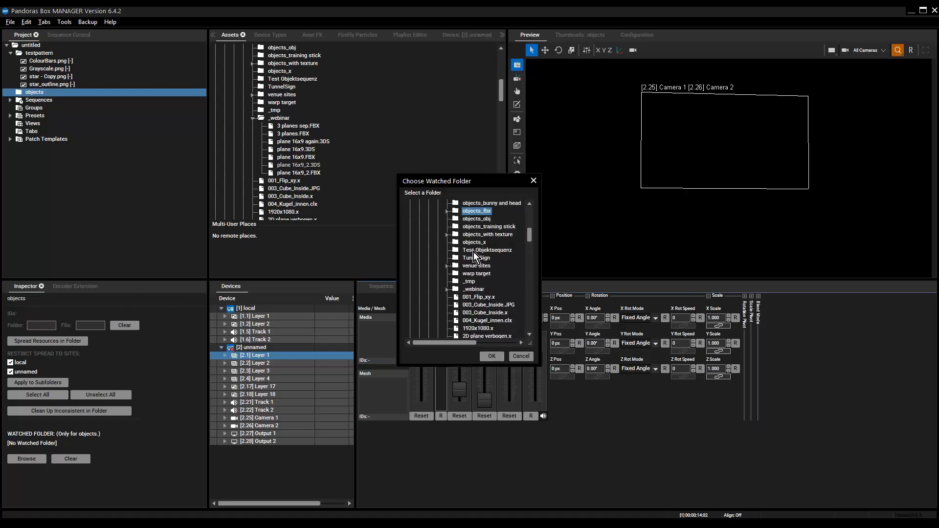
{"action": "left_click", "coordinate": [475, 289]}
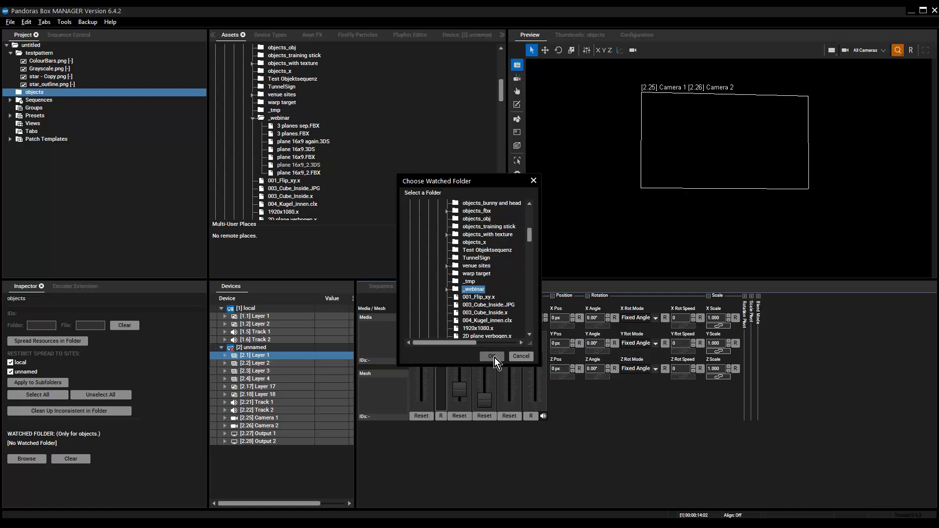
{"action": "left_click", "coordinate": [493, 356]}
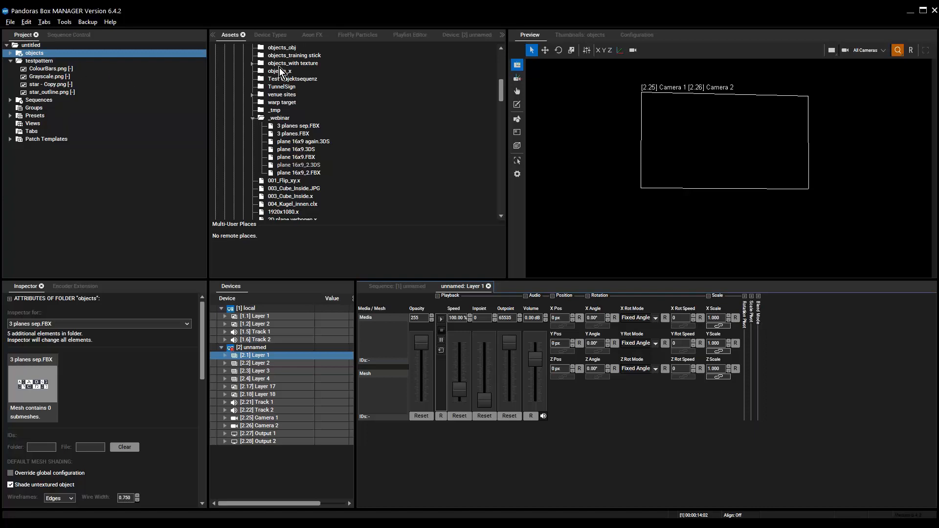
Examine the default mesh import settings for FBX, 3DS, OBJ and DXF in the user resources configuration
{"action": "left_click", "coordinate": [640, 36]}
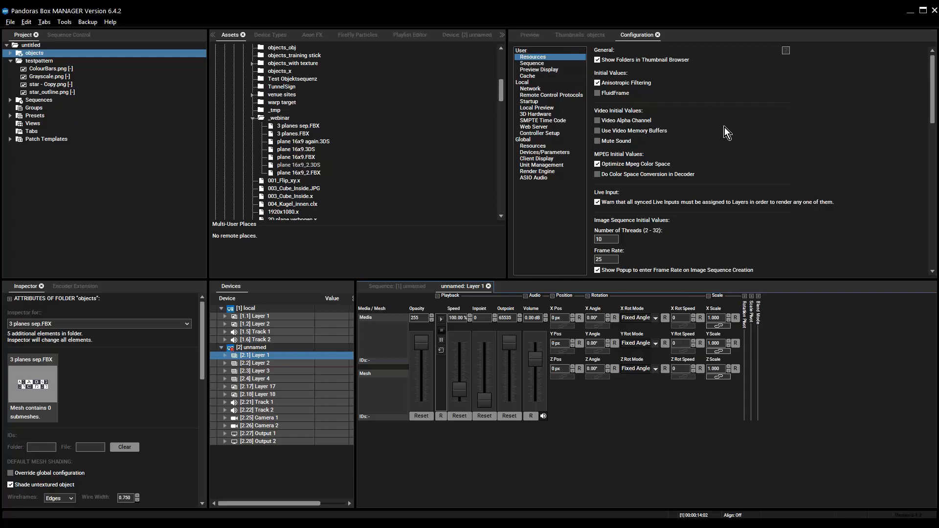
{"action": "scroll", "coordinate": [818, 173], "scroll_direction": "down", "scroll_amount": 1}
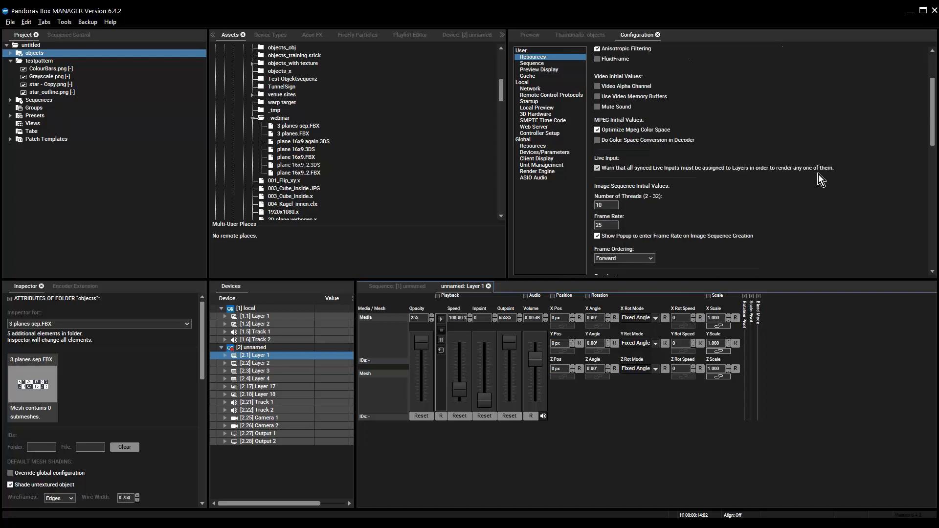
{"action": "scroll", "coordinate": [818, 174], "scroll_direction": "down", "scroll_amount": 5}
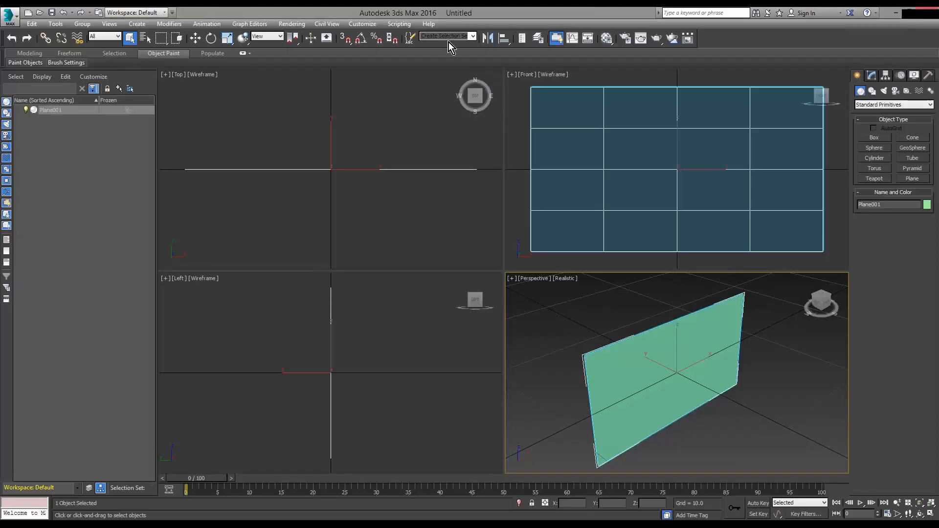
Review the Units Setup in 3ds Max without changing it, and return to Pandoras Box Manager
{"action": "left_click", "coordinate": [362, 23]}
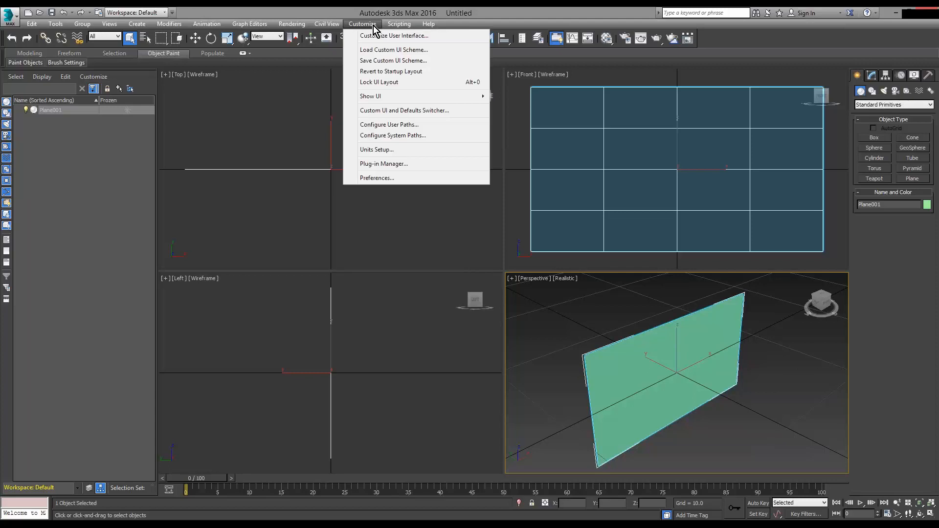
{"action": "left_click", "coordinate": [375, 150]}
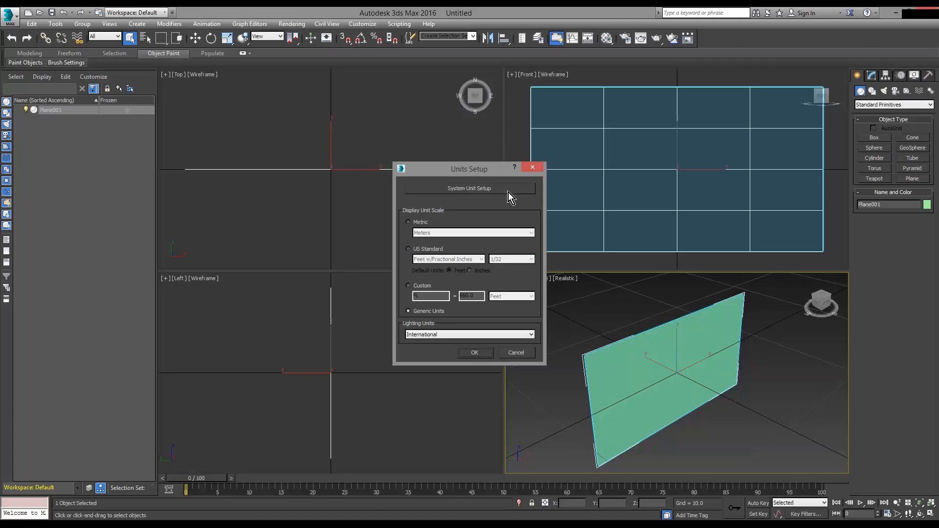
{"action": "left_click", "coordinate": [534, 168]}
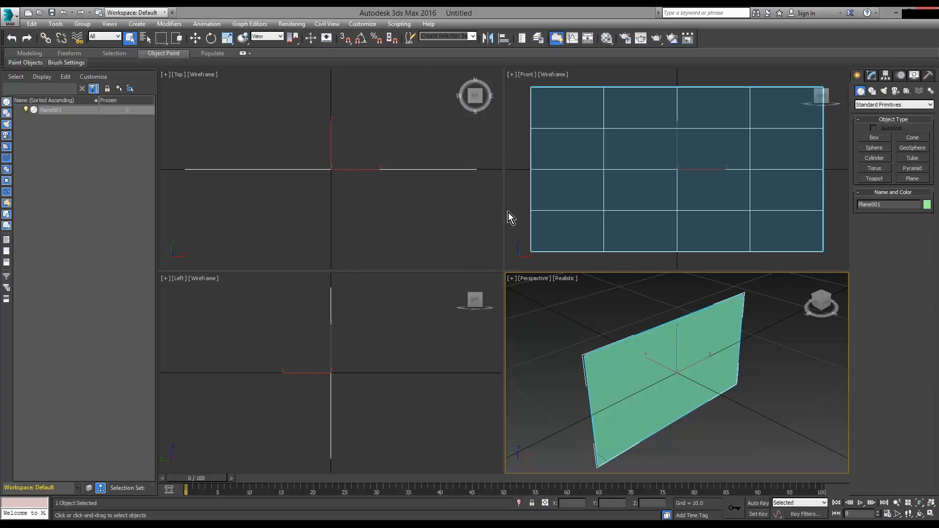
{"action": "key", "text": "alt+Tab"}
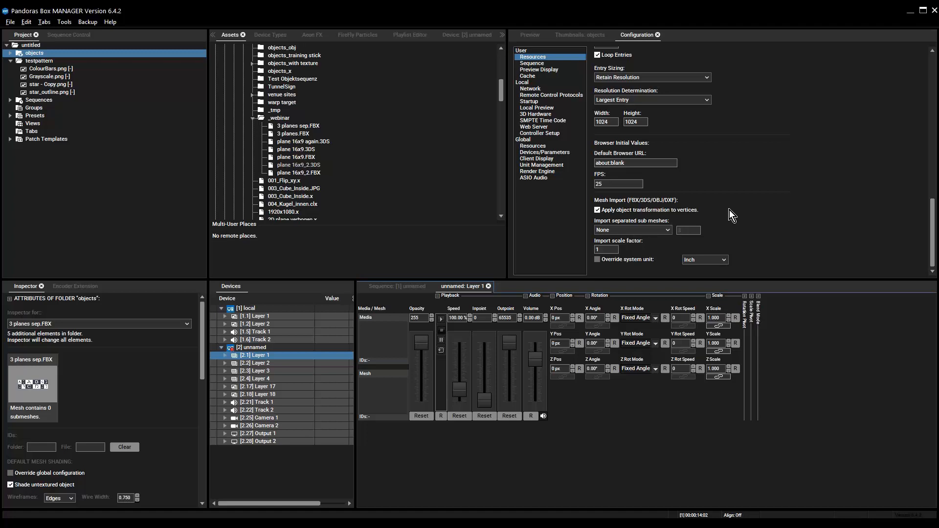
Switch to 3ds Max and move the plane to an X position of 8
{"action": "left_click", "coordinate": [911, 13]}
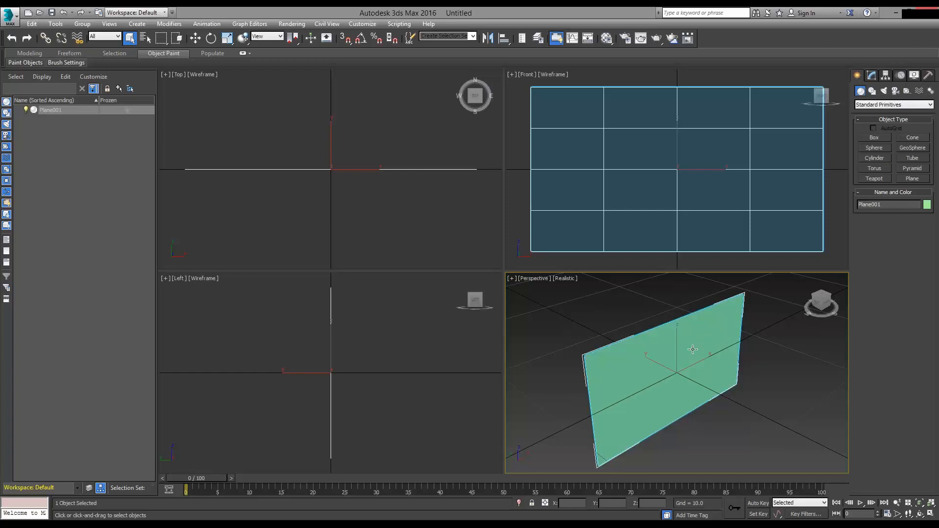
{"action": "left_click", "coordinate": [195, 38]}
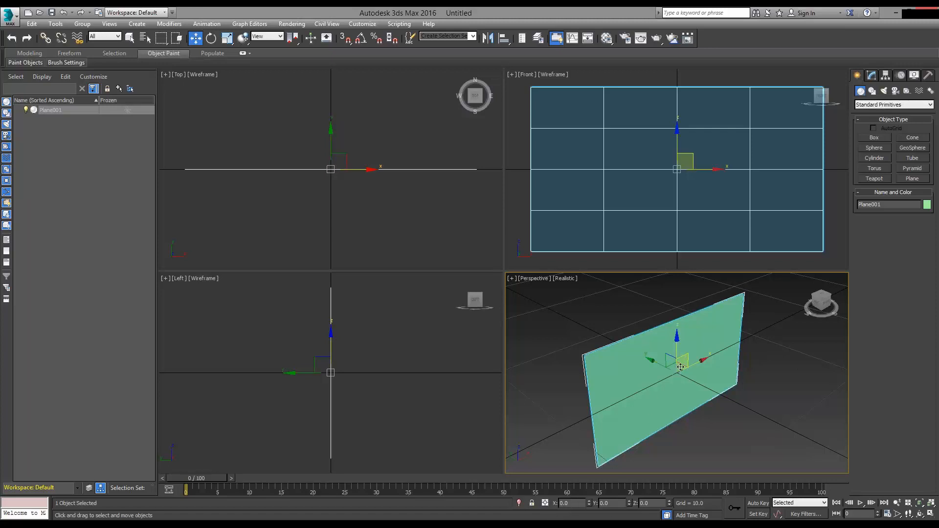
{"action": "double_click", "coordinate": [564, 504]}
{"action": "type", "text": "8"}
{"action": "key", "text": "Return"}
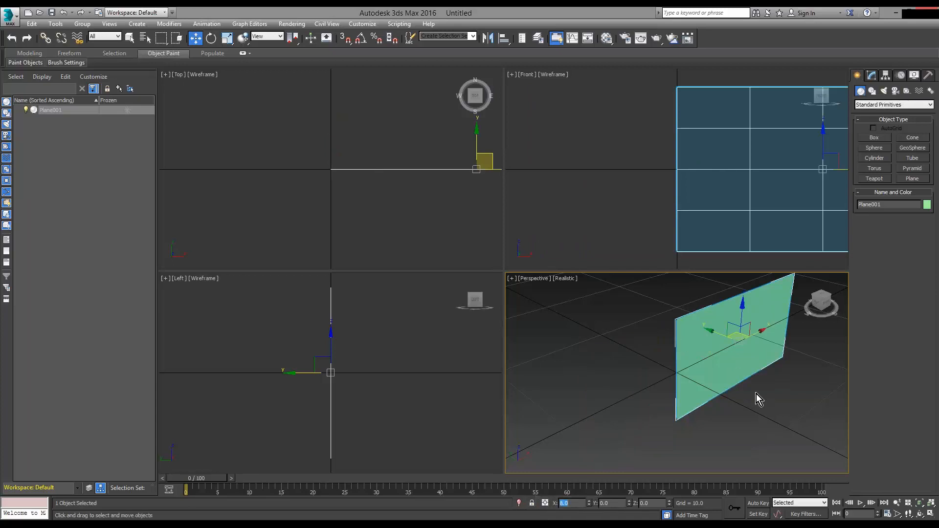
Move only the plane's pivot to an X position of 0, leaving the plane's geometry in place
{"action": "middle_click_drag", "start_coordinate": [745, 398], "coordinate": [720, 424], "text": "alt"}
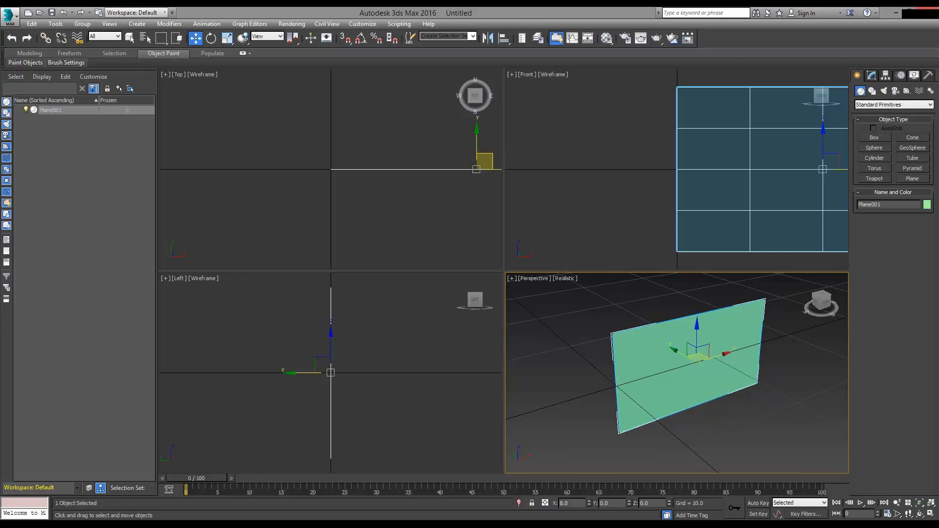
{"action": "left_click", "coordinate": [698, 343]}
{"action": "left_click", "coordinate": [885, 77]}
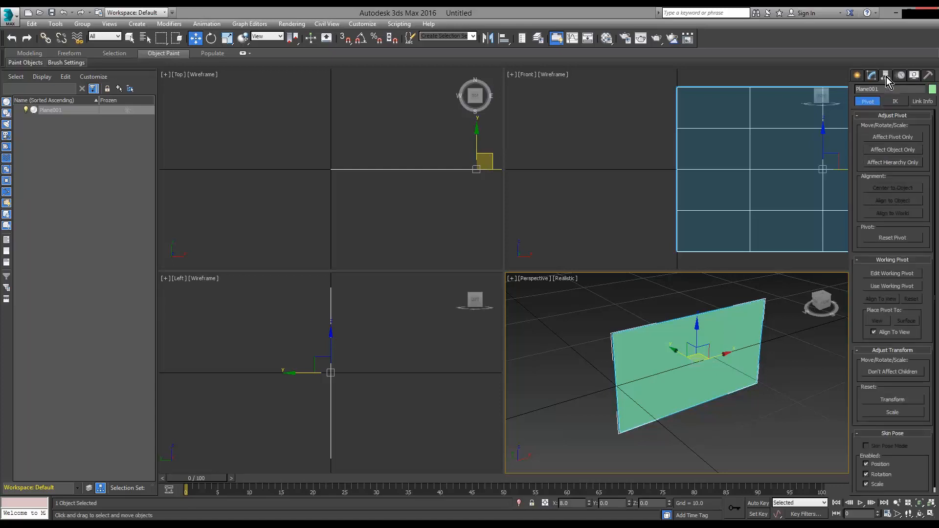
{"action": "left_click", "coordinate": [894, 140]}
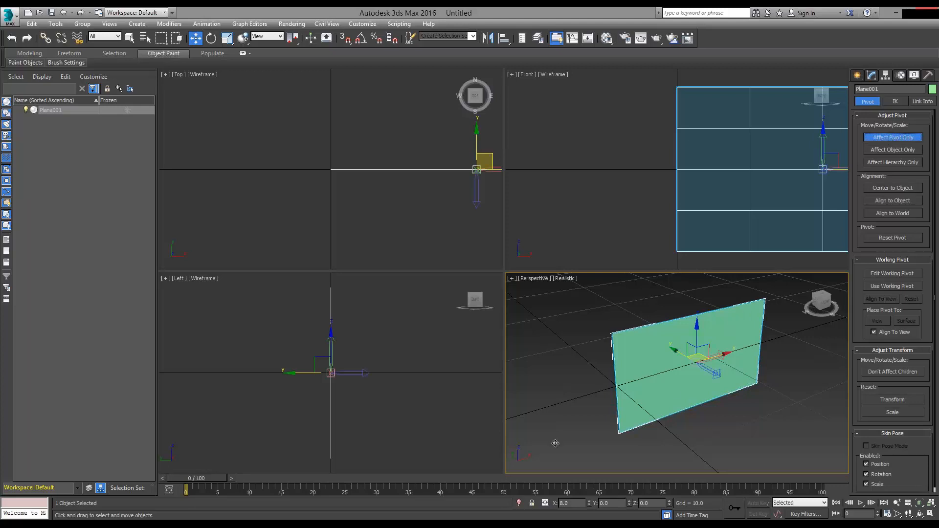
{"action": "left_click", "coordinate": [575, 503]}
{"action": "type", "text": "0"}
{"action": "key", "text": "Return"}
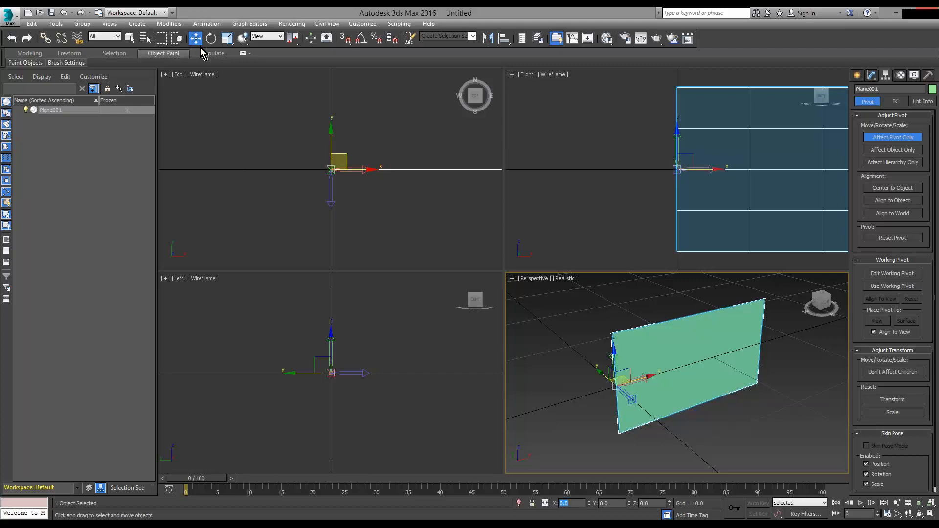
Try rotating only the pivot about the vertical axis by about 16.5 degrees, and undo the rotation
{"action": "left_click", "coordinate": [211, 37]}
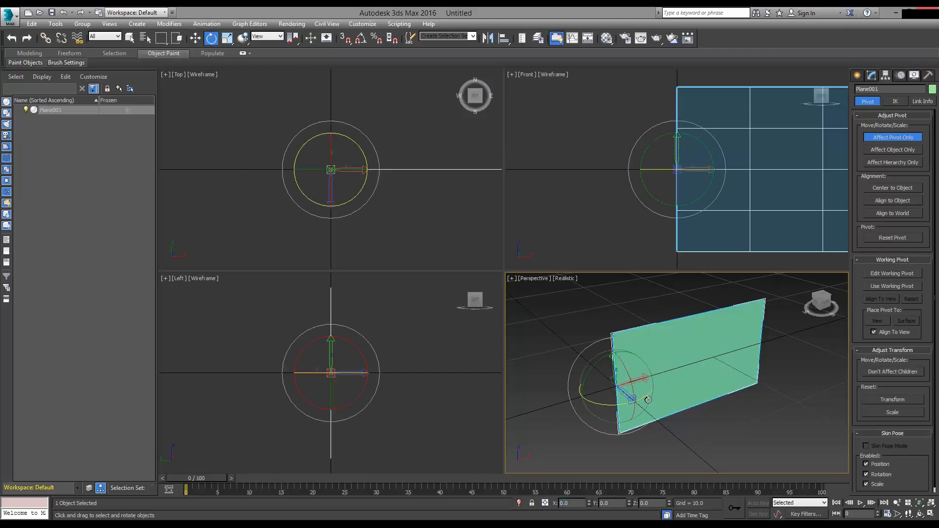
{"action": "left_click_drag", "start_coordinate": [646, 396], "coordinate": [637, 409]}
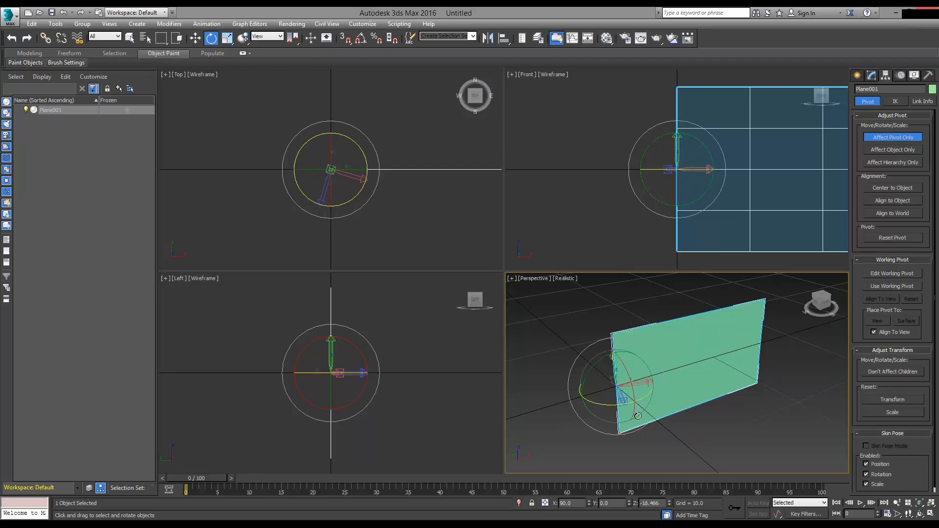
{"action": "key", "text": "ctrl+z"}
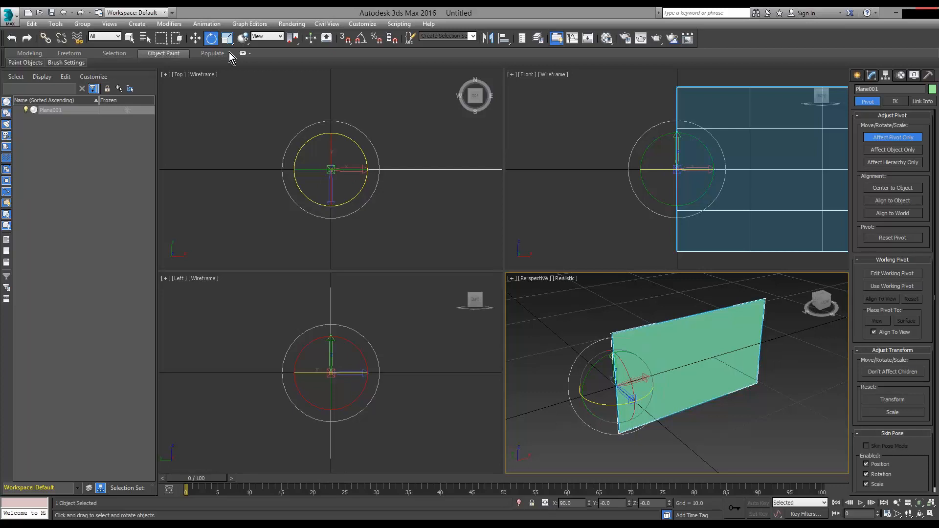
Stop editing the pivot, rotate the plane freely around its edge to about 97.5 degrees in X, and reset the pivot
{"action": "left_click", "coordinate": [894, 138]}
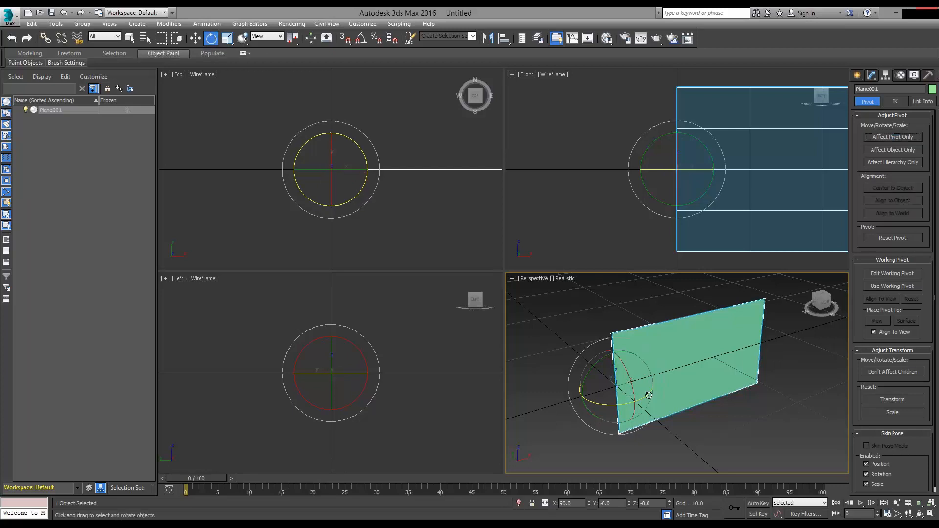
{"action": "left_click_drag", "start_coordinate": [644, 395], "coordinate": [618, 381]}
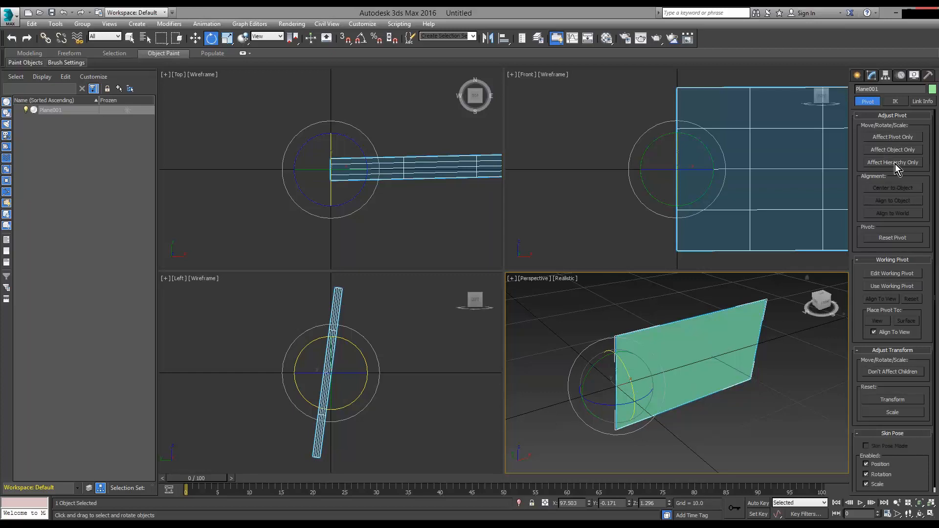
{"action": "left_click", "coordinate": [894, 239]}
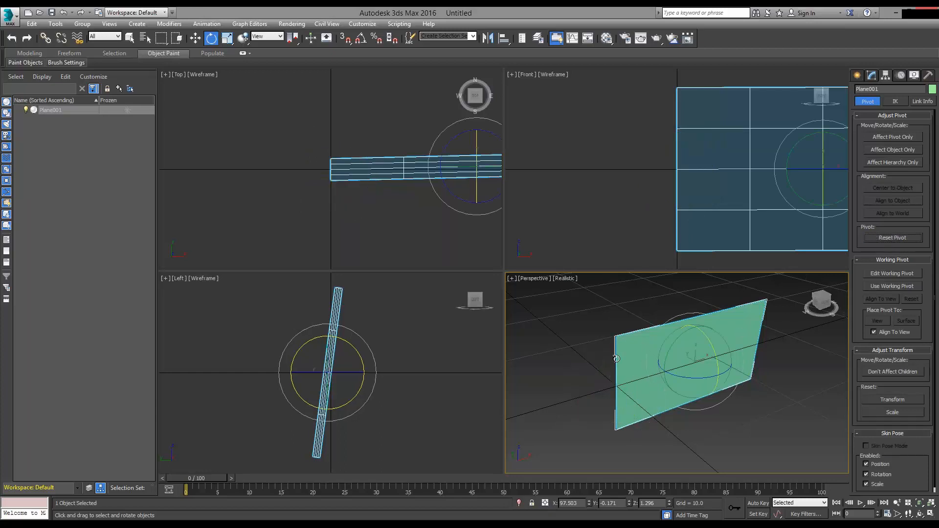
Start an export of only the selected plane to the _webinar folder in the Autodesk FBX format
{"action": "left_click", "coordinate": [10, 16]}
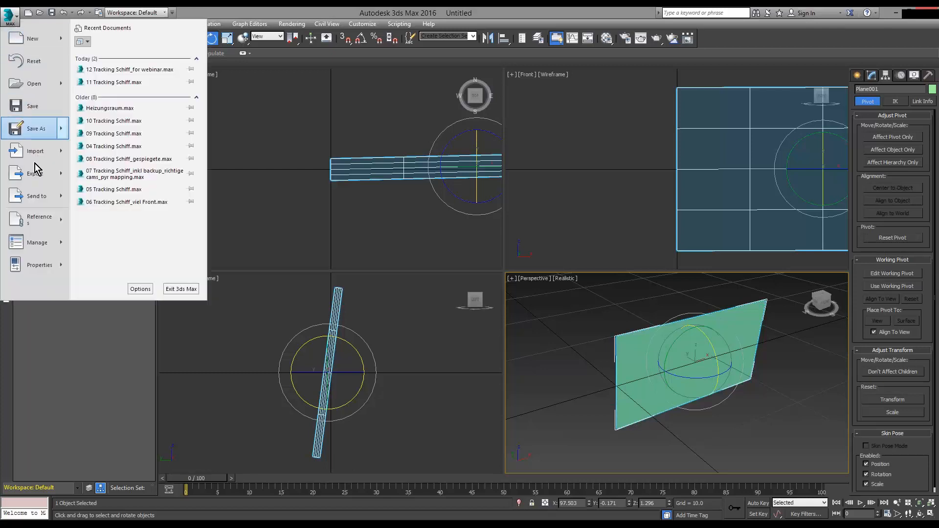
{"action": "mouse_move", "coordinate": [36, 176]}
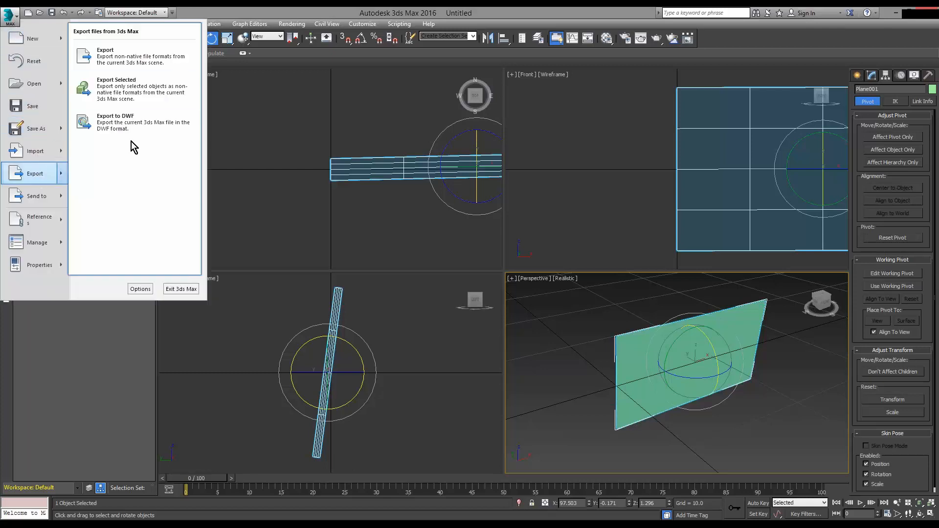
{"action": "left_click", "coordinate": [125, 93]}
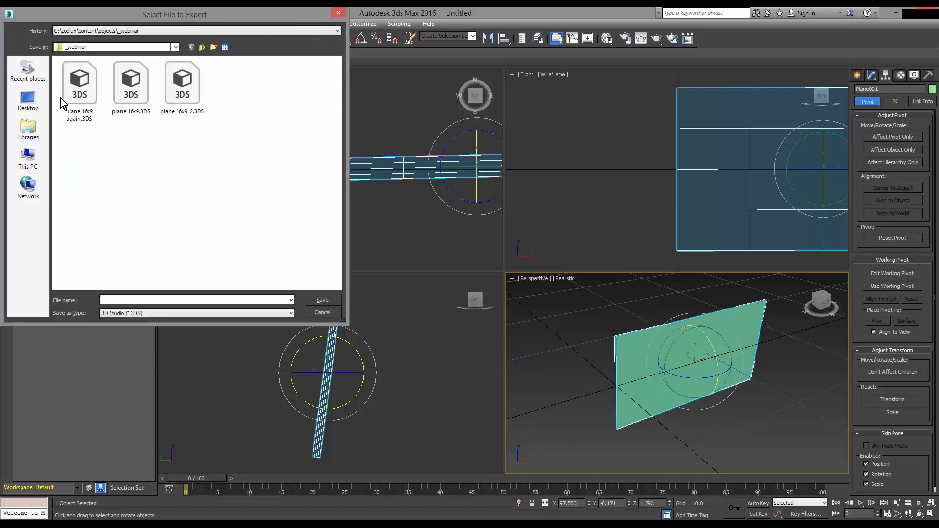
{"action": "left_click", "coordinate": [171, 313]}
{"action": "left_click", "coordinate": [171, 325]}
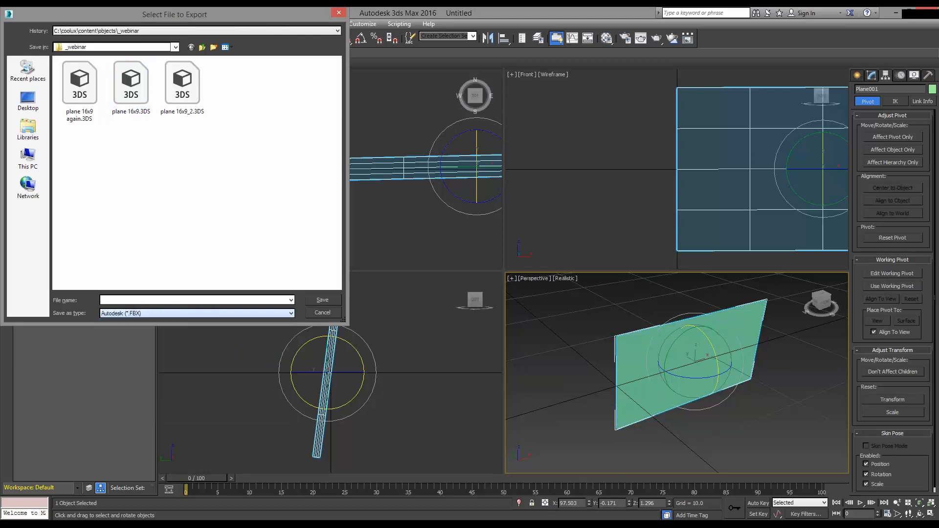
Name the export plane 16x9 moved.FBX and save it with the current FBX options, accepting the geometry conversion
{"action": "left_click", "coordinate": [239, 95]}
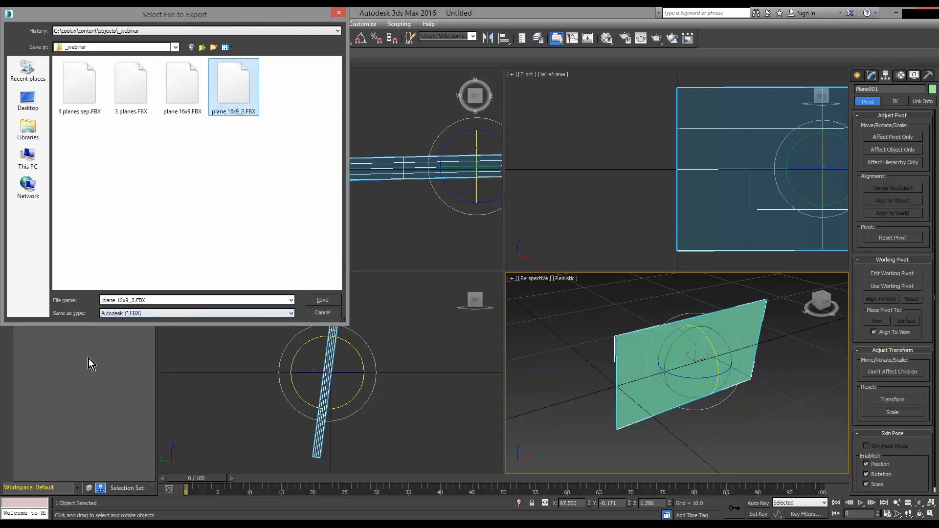
{"action": "left_click", "coordinate": [127, 300]}
{"action": "left_click_drag", "start_coordinate": [131, 299], "coordinate": [172, 301]}
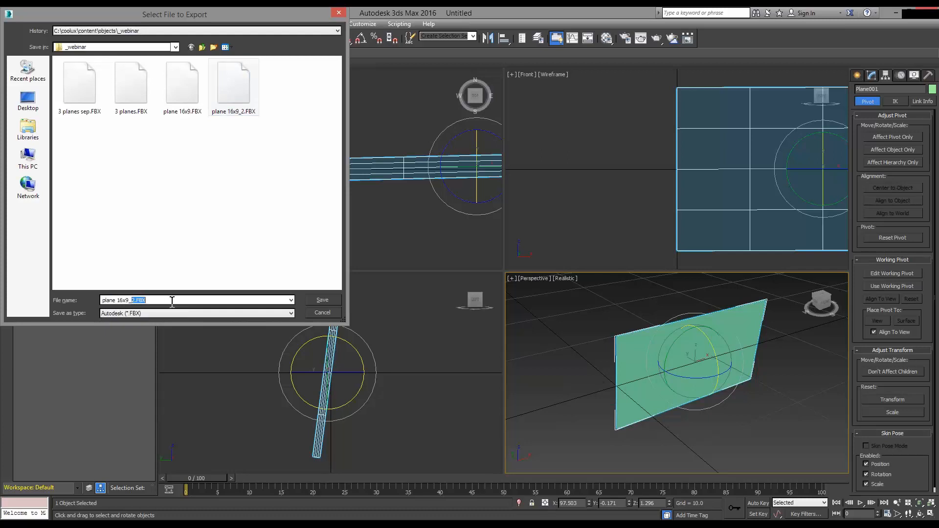
{"action": "key", "text": "BackSpace"}
{"action": "key", "text": "BackSpace"}
{"action": "type", "text": "mov"}
{"action": "left_click", "coordinate": [321, 300]}
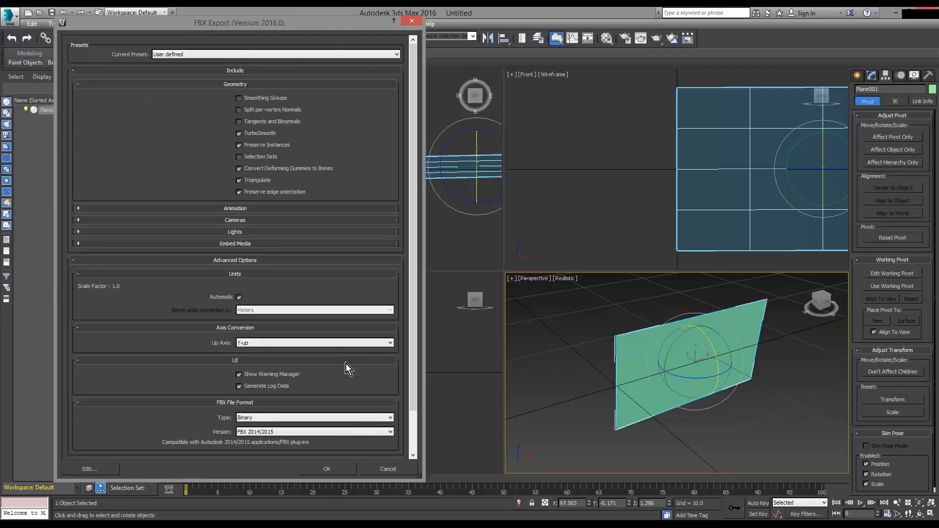
{"action": "left_click", "coordinate": [347, 467]}
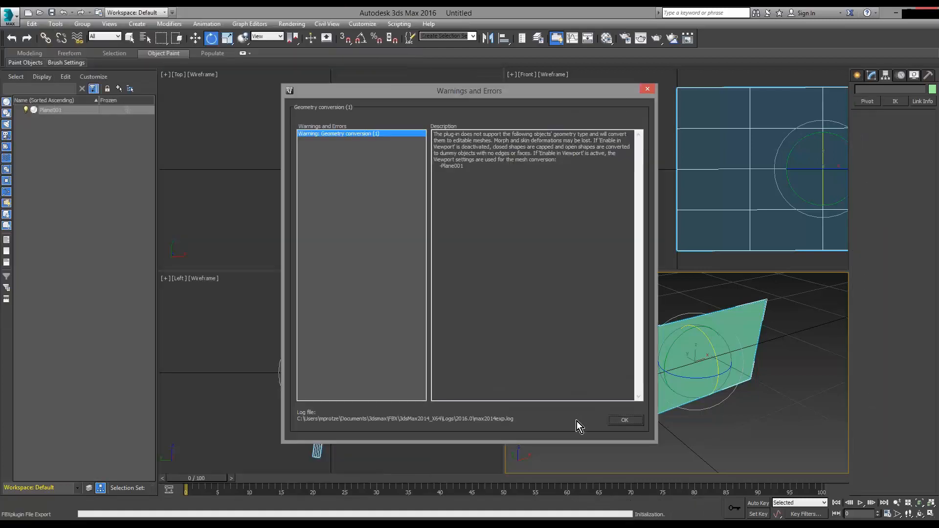
{"action": "left_click", "coordinate": [613, 422]}
Switch to Pandoras Box Manager, assign plane 16x9 moved.FBX as the mesh of Layer 1 and show it in the preview
{"action": "key", "text": "alt+Tab"}
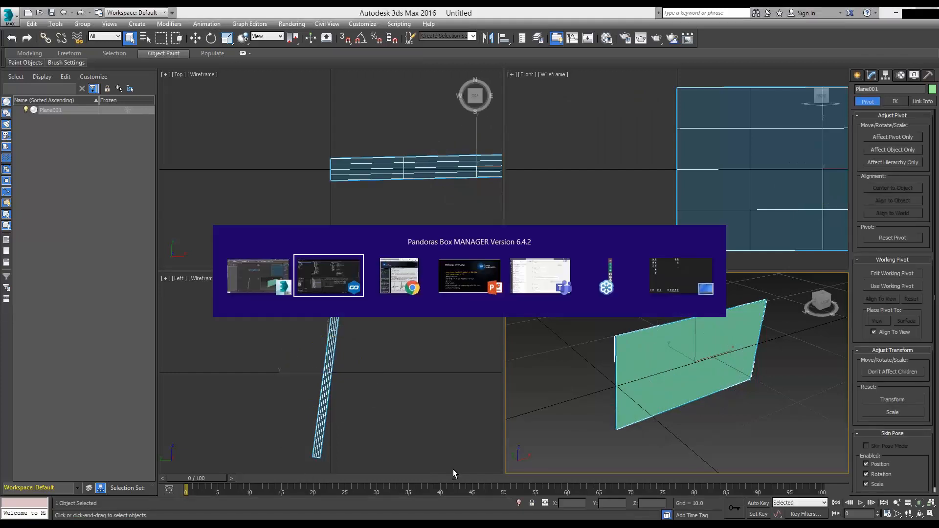
{"action": "left_click", "coordinate": [10, 53]}
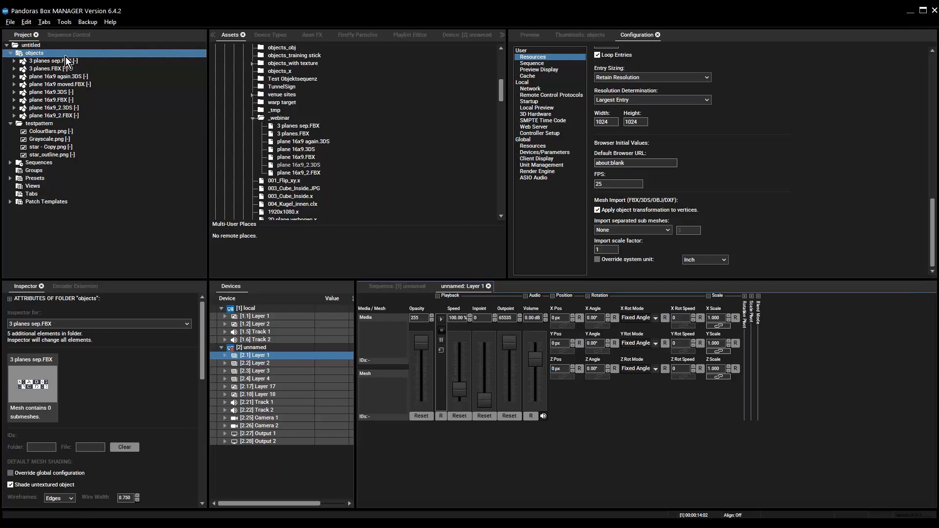
{"action": "left_click", "coordinate": [80, 86]}
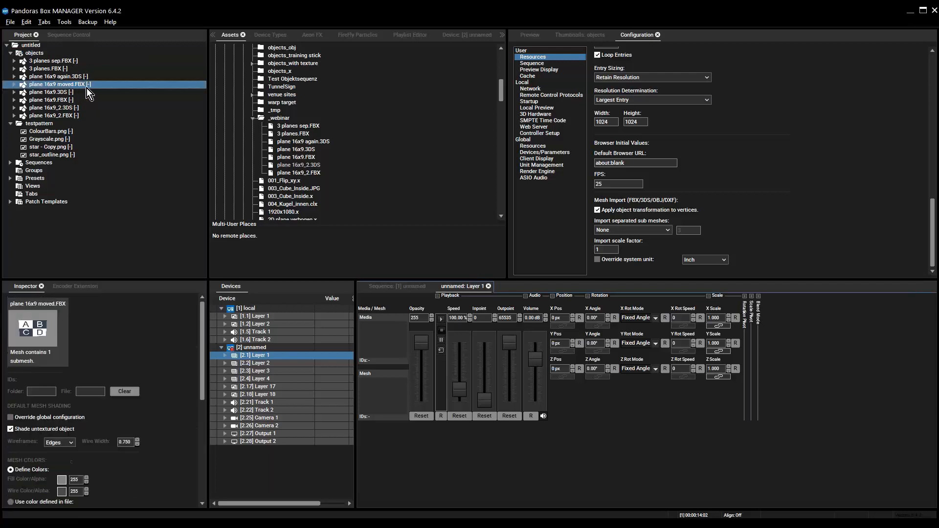
{"action": "double_click", "coordinate": [81, 86]}
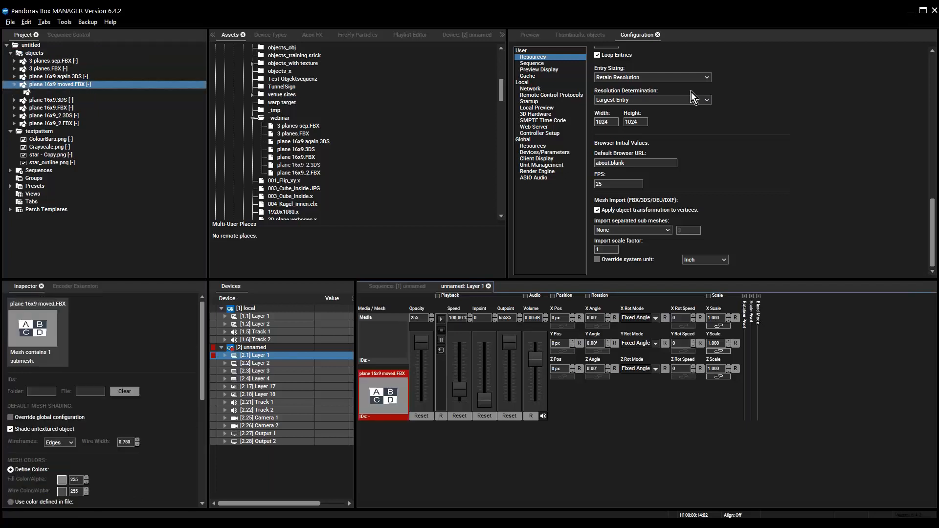
{"action": "left_click", "coordinate": [535, 36]}
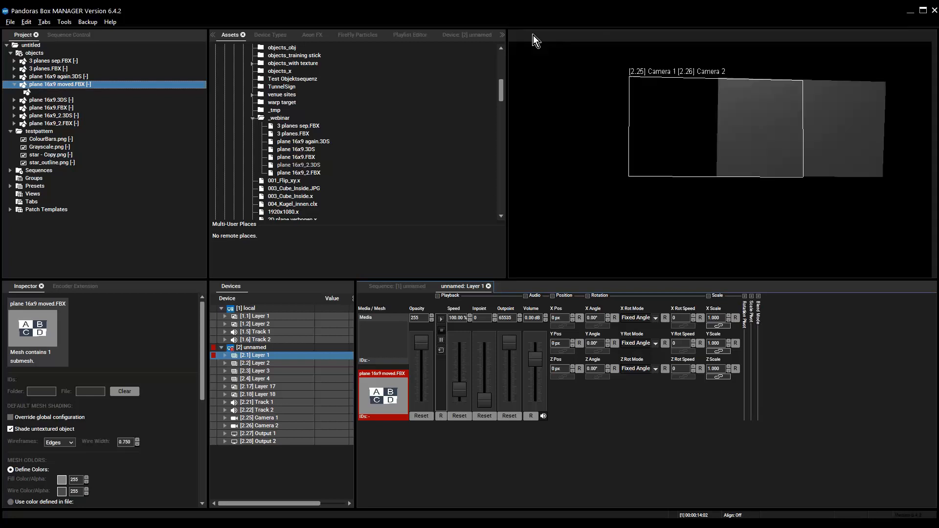
{"action": "middle_click_drag", "start_coordinate": [676, 171], "coordinate": [682, 165]}
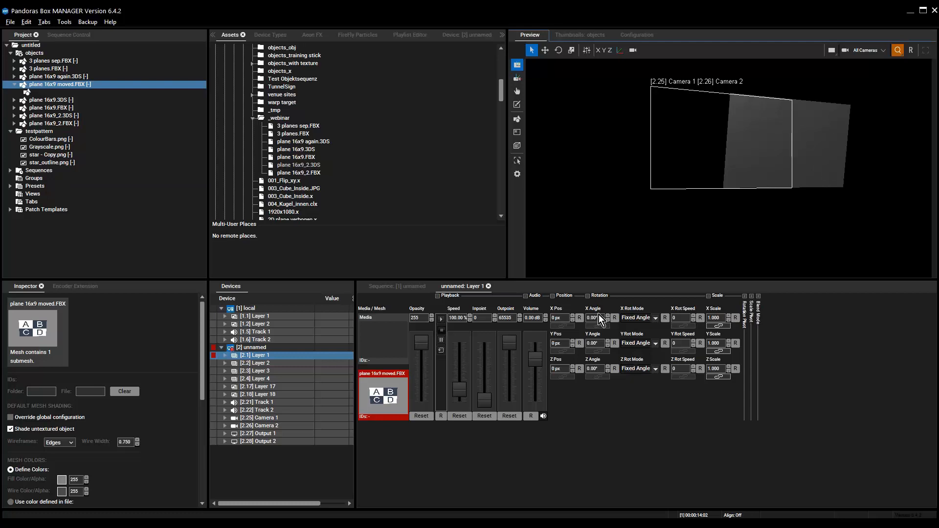
Try a Y angle of about 56.5° on Layer 1, compare its rotation centre with the plane in 3ds Max, and reset the angle
{"action": "left_click_drag", "start_coordinate": [598, 344], "coordinate": [584, 296]}
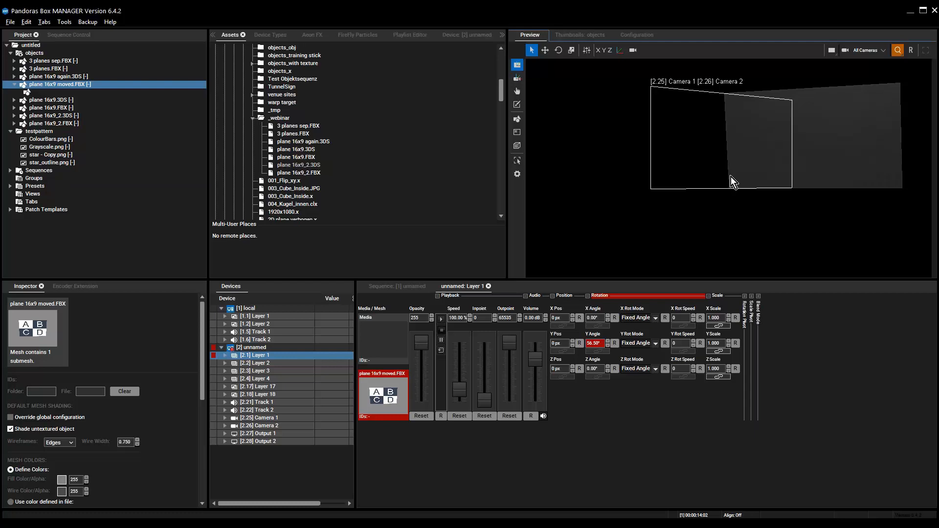
{"action": "key", "text": "alt+Tab"}
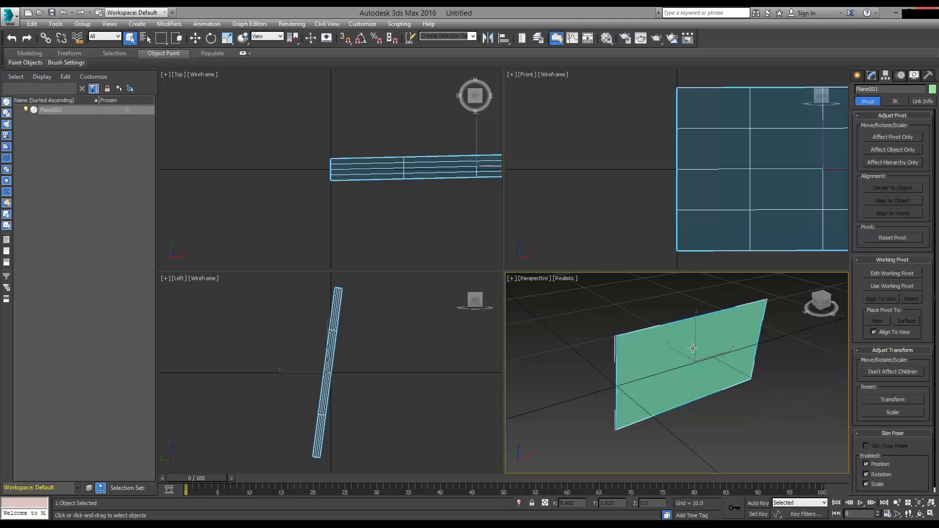
{"action": "key", "text": "alt+Tab"}
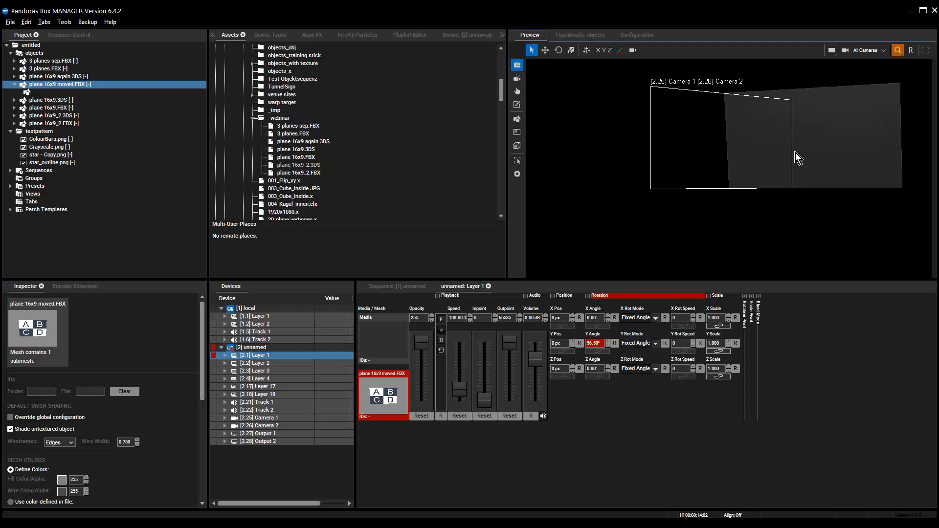
{"action": "left_click", "coordinate": [614, 343]}
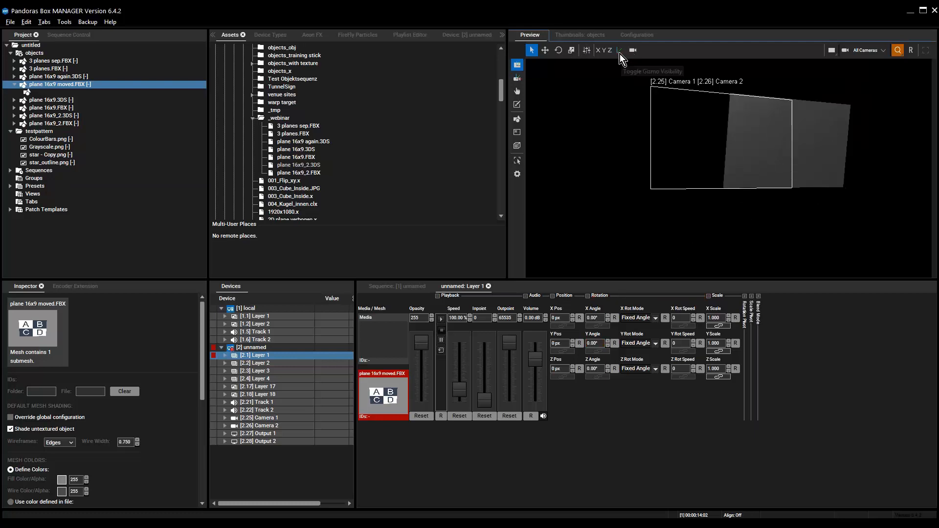
Select Layer 1 in the preview, show its gizmo and activate the rotate tool
{"action": "left_click", "coordinate": [814, 152]}
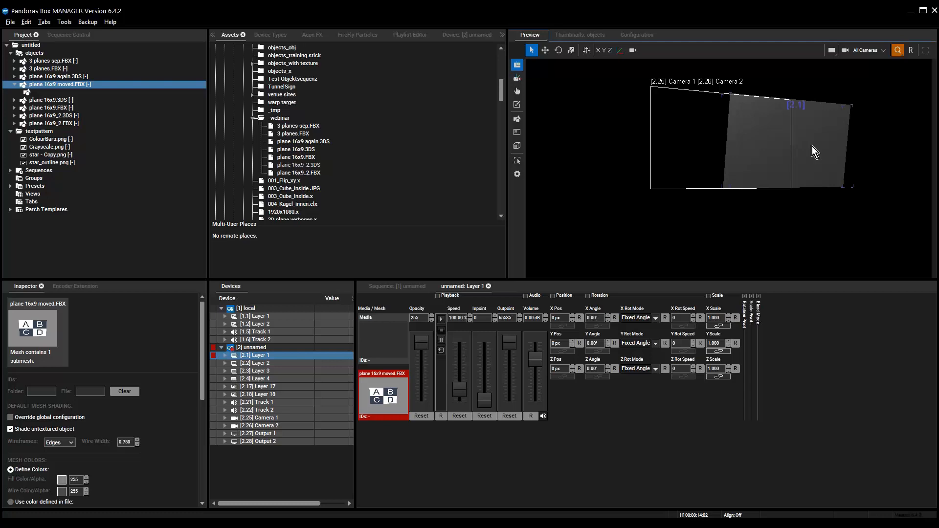
{"action": "left_click", "coordinate": [619, 50]}
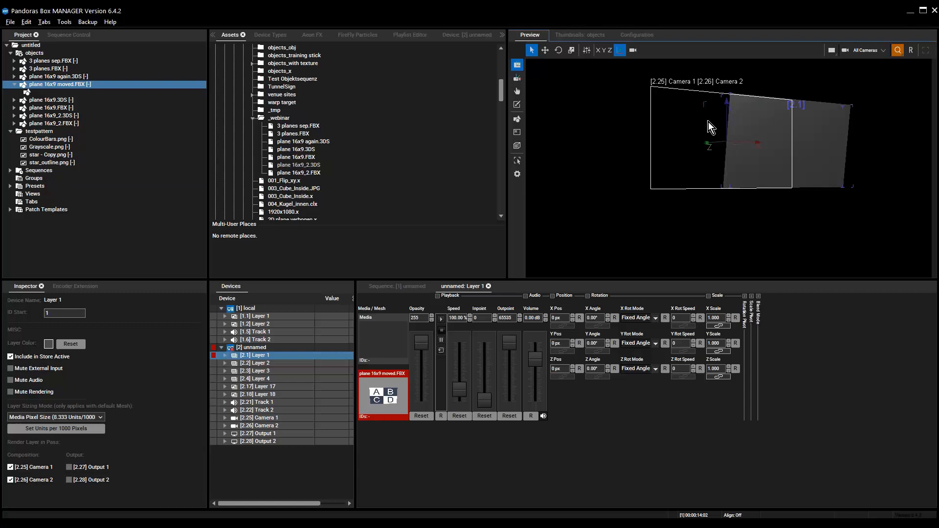
{"action": "left_click", "coordinate": [560, 53]}
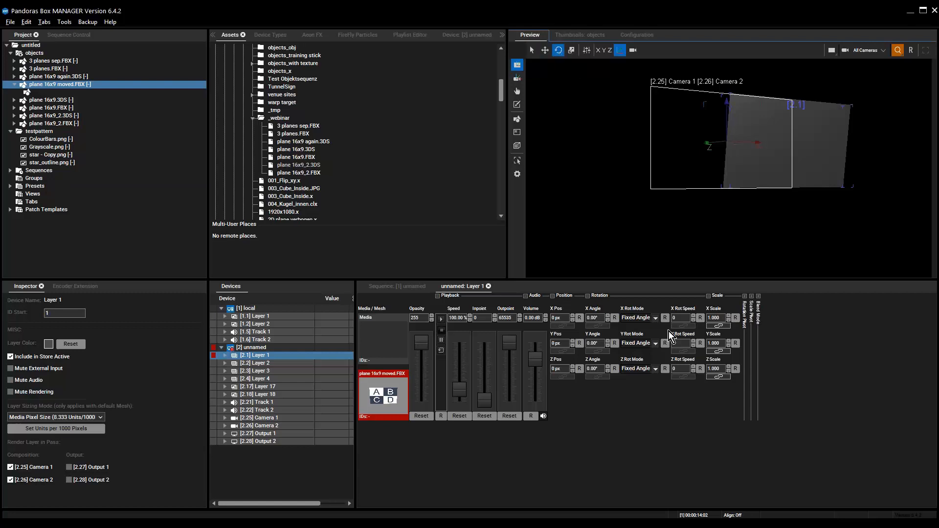
Set Layer 1's rotation pivot X position to 965 px and its Y angle to about 27.3°
{"action": "left_click", "coordinate": [745, 297]}
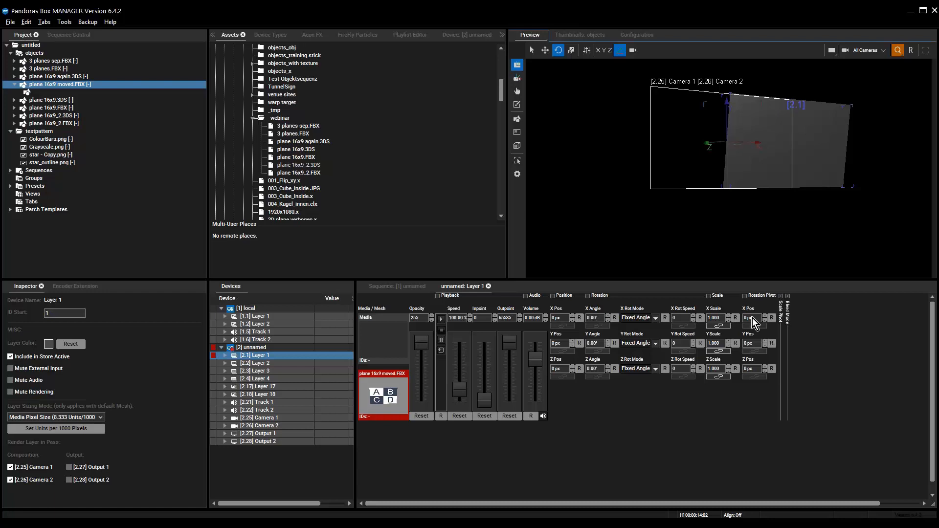
{"action": "left_click_drag", "start_coordinate": [752, 318], "coordinate": [742, 223]}
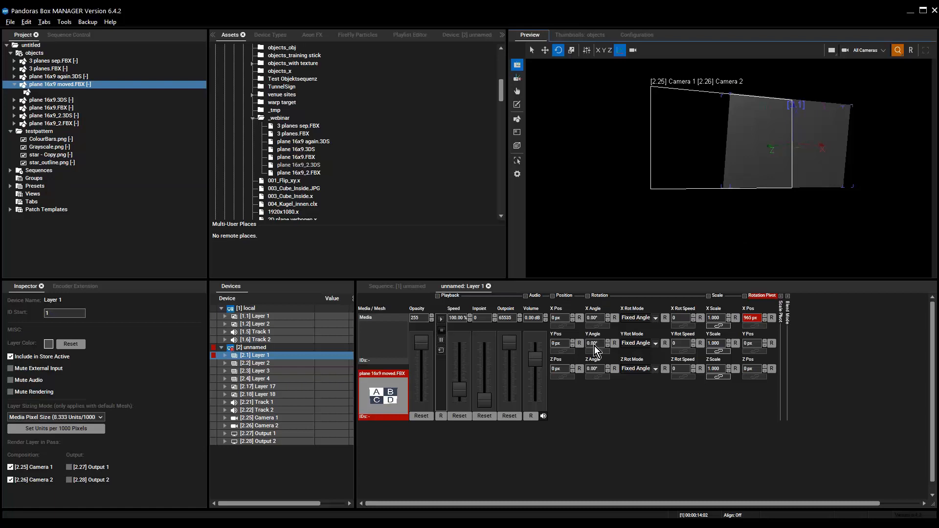
{"action": "left_click_drag", "start_coordinate": [595, 348], "coordinate": [606, 320]}
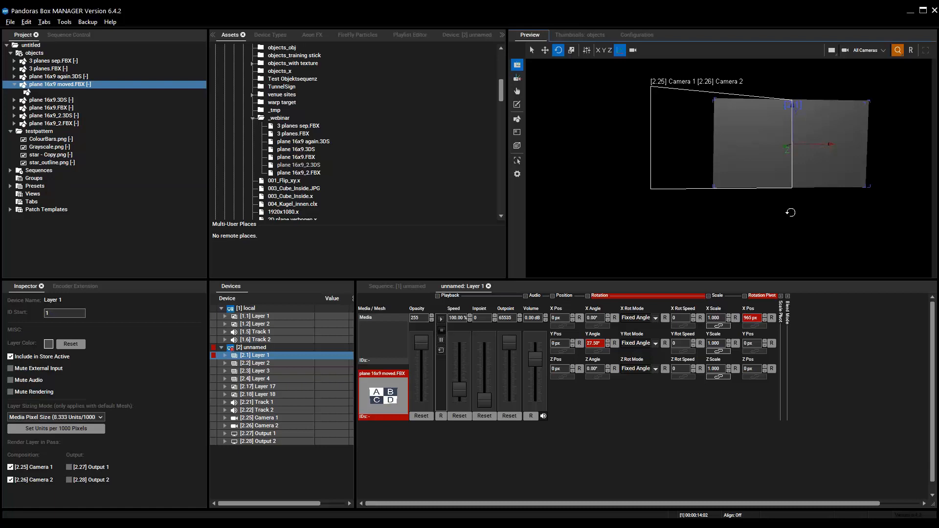
Set the global unit translation mode to Map 16 3D Units to each Resolution and apply all recommended changes
{"action": "left_click", "coordinate": [636, 35]}
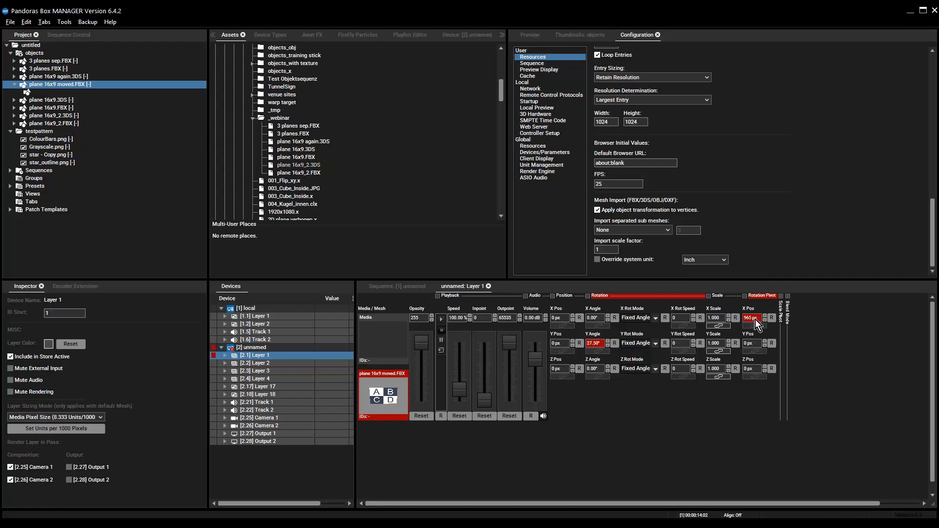
{"action": "left_click", "coordinate": [538, 165]}
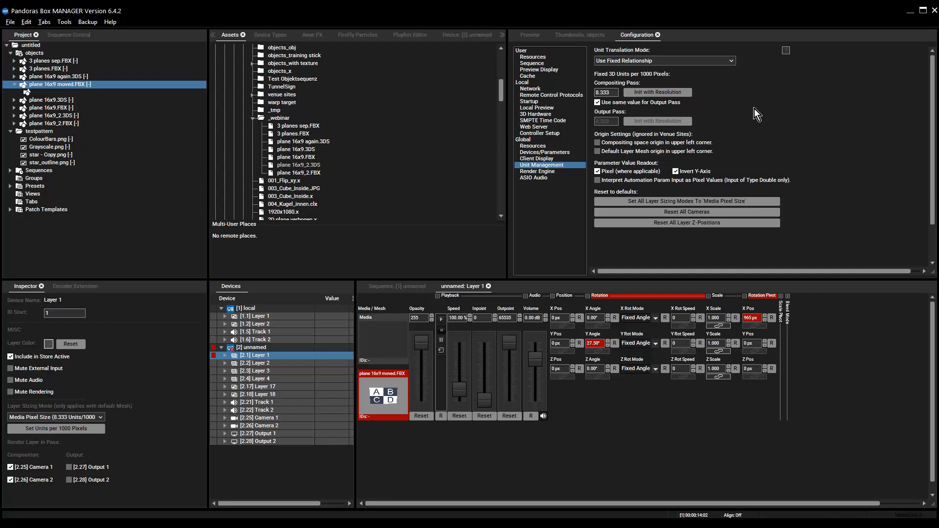
{"action": "left_click", "coordinate": [732, 63]}
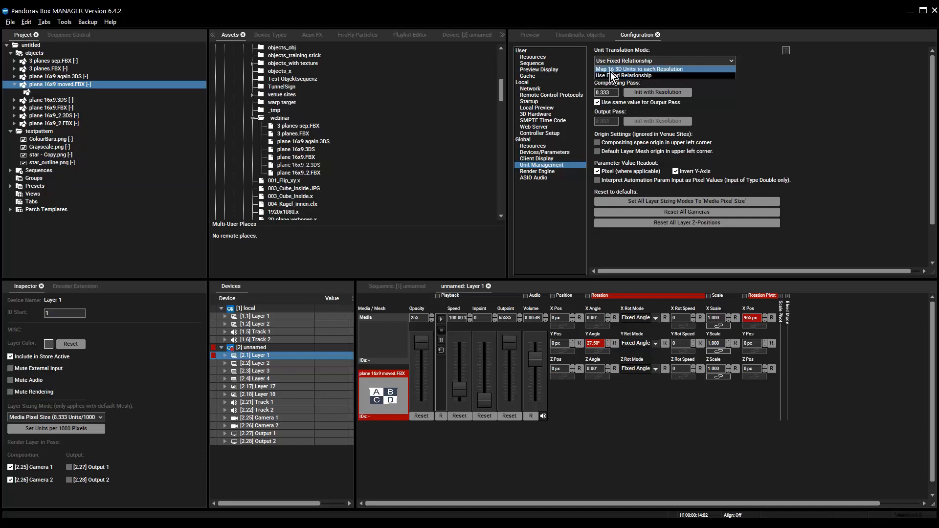
{"action": "left_click", "coordinate": [641, 78]}
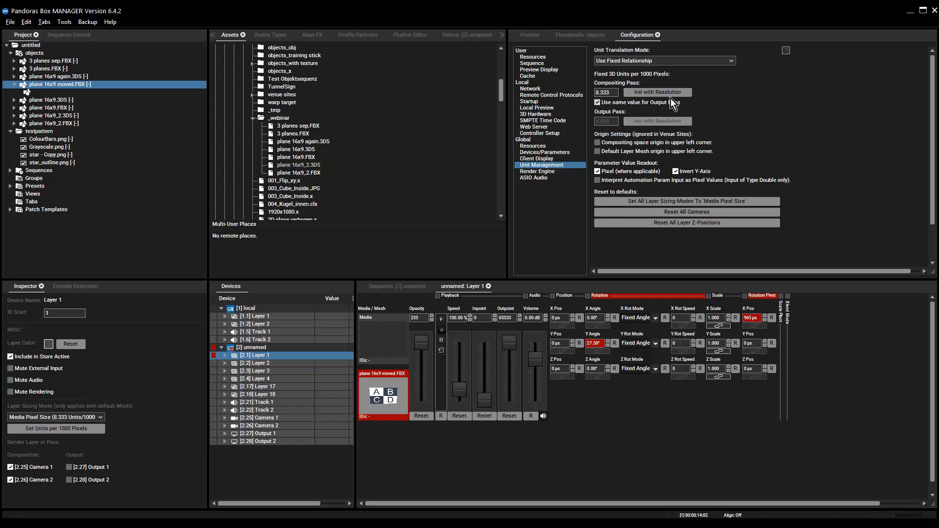
{"action": "left_click", "coordinate": [731, 62]}
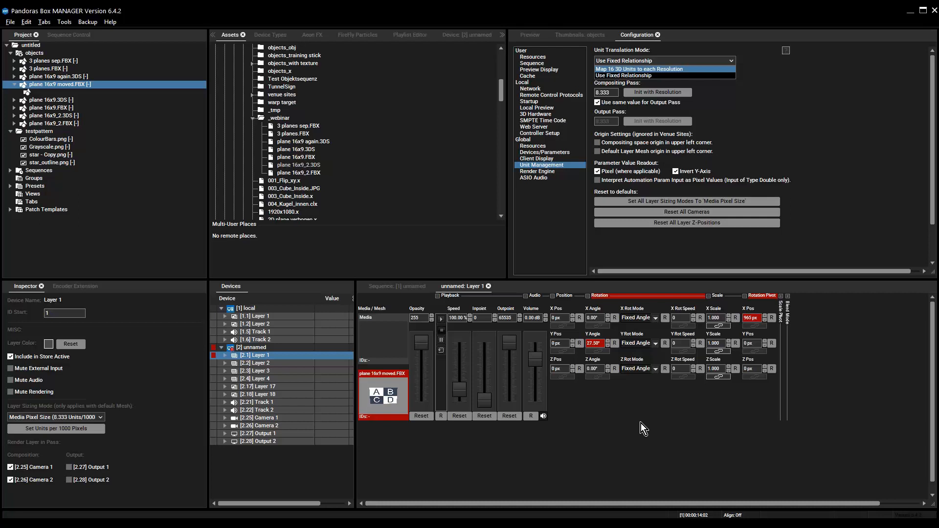
{"action": "left_click", "coordinate": [634, 68]}
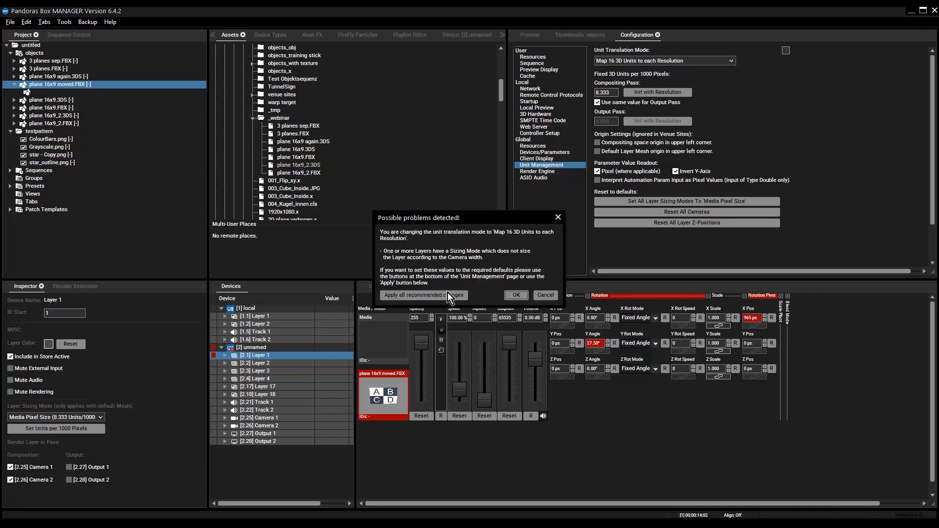
{"action": "left_click", "coordinate": [451, 295]}
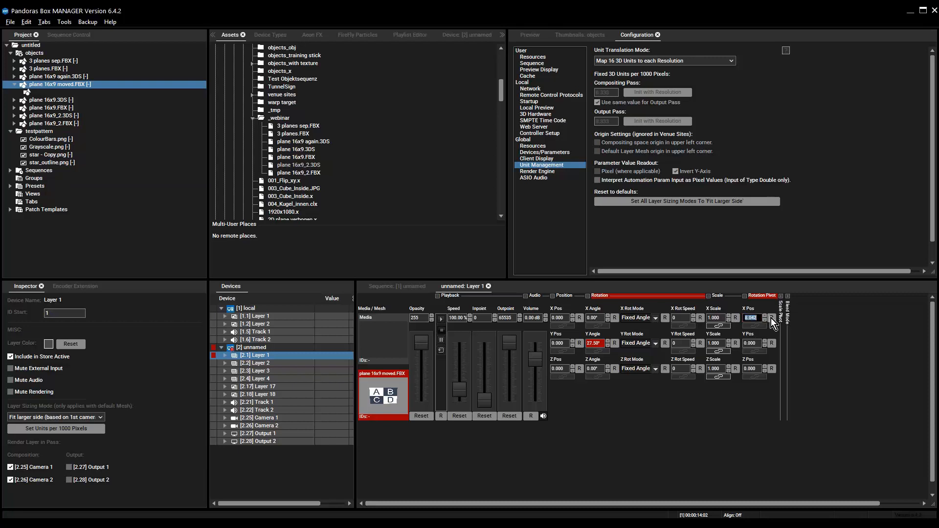
Override the global shading configuration for plane 16x9 moved.FBX and set its mesh fill color to a muted dark red
{"action": "left_click", "coordinate": [529, 39]}
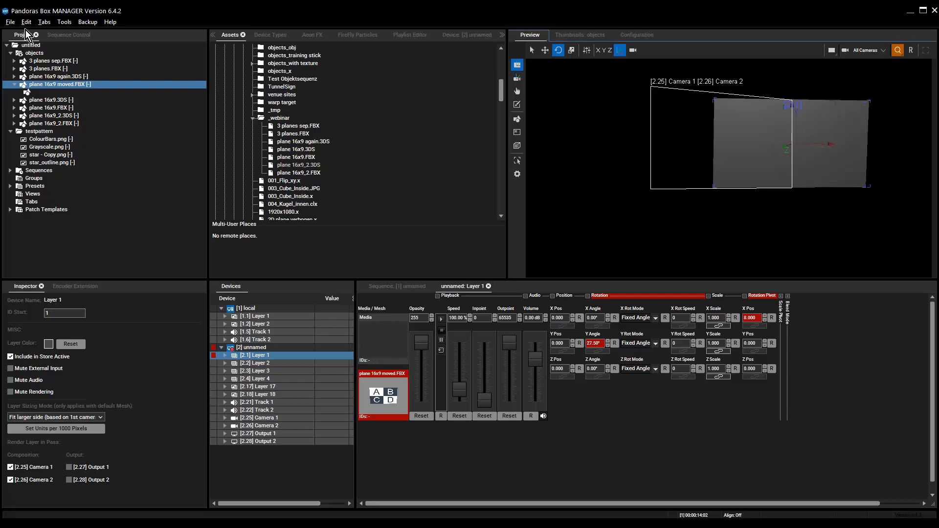
{"action": "left_click", "coordinate": [58, 84]}
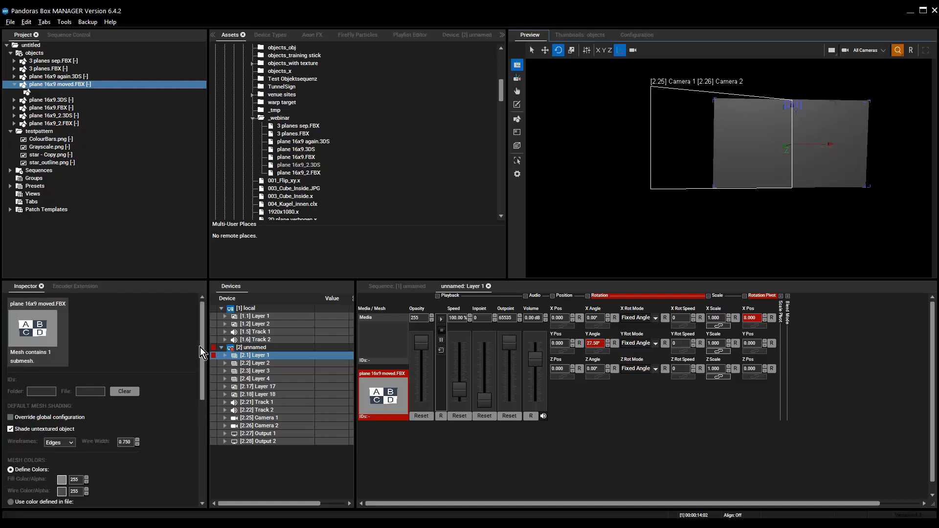
{"action": "left_click_drag", "start_coordinate": [201, 337], "coordinate": [208, 417]}
{"action": "scroll", "coordinate": [97, 391], "scroll_direction": "up", "scroll_amount": 3}
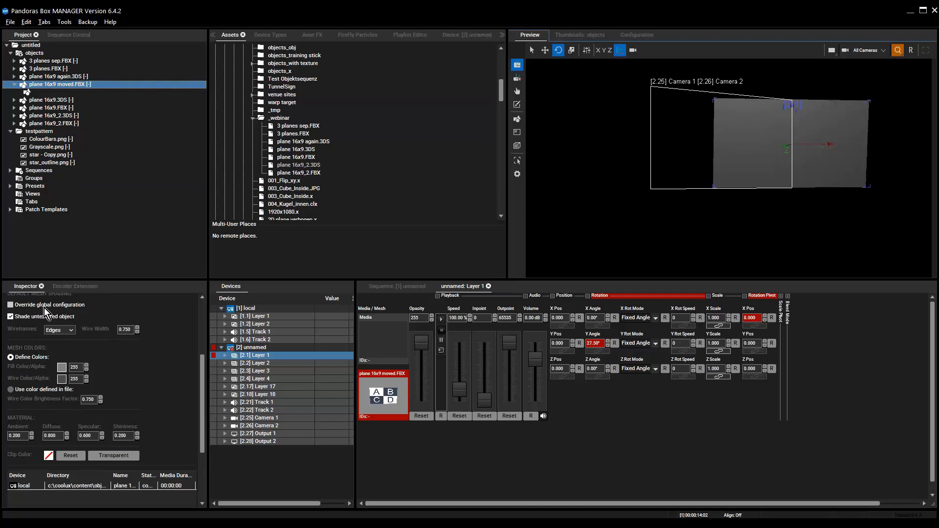
{"action": "scroll", "coordinate": [44, 307], "scroll_direction": "up", "scroll_amount": 1}
{"action": "left_click", "coordinate": [34, 318]}
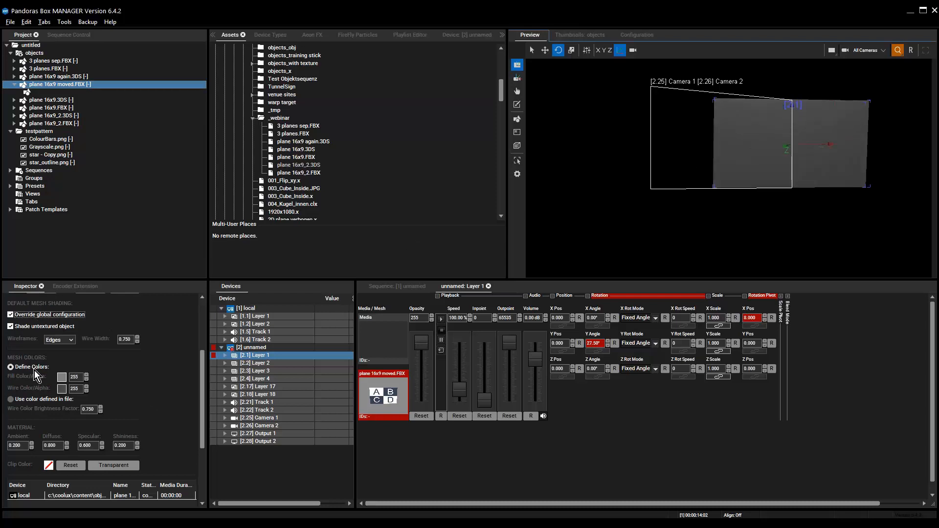
{"action": "left_click", "coordinate": [62, 377]}
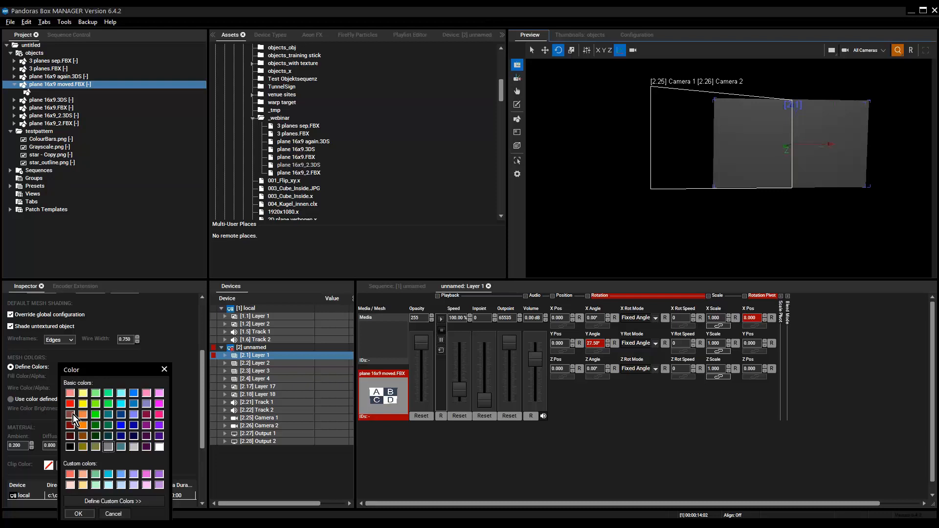
{"action": "left_click", "coordinate": [73, 414]}
{"action": "left_click", "coordinate": [78, 513]}
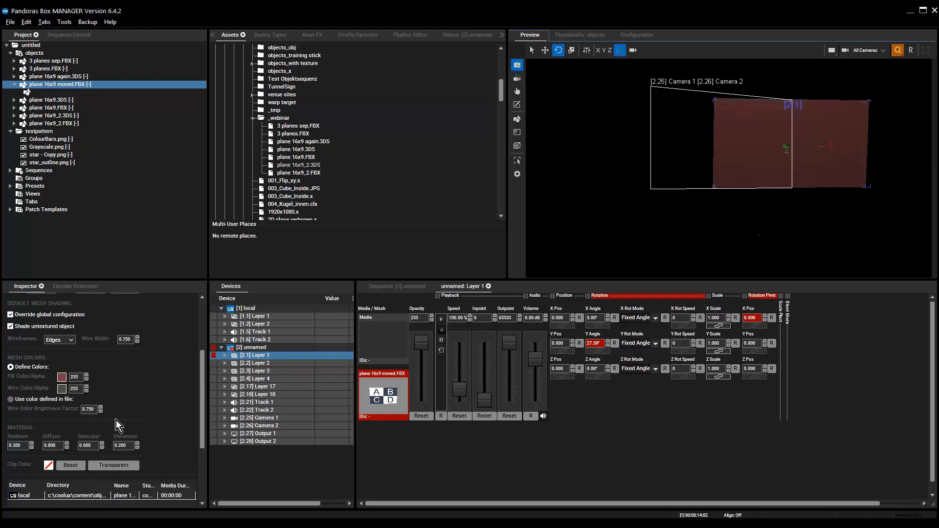
Look through the resource and preview display configuration and examine the Default Mesh Shading settings
{"action": "left_click", "coordinate": [639, 39]}
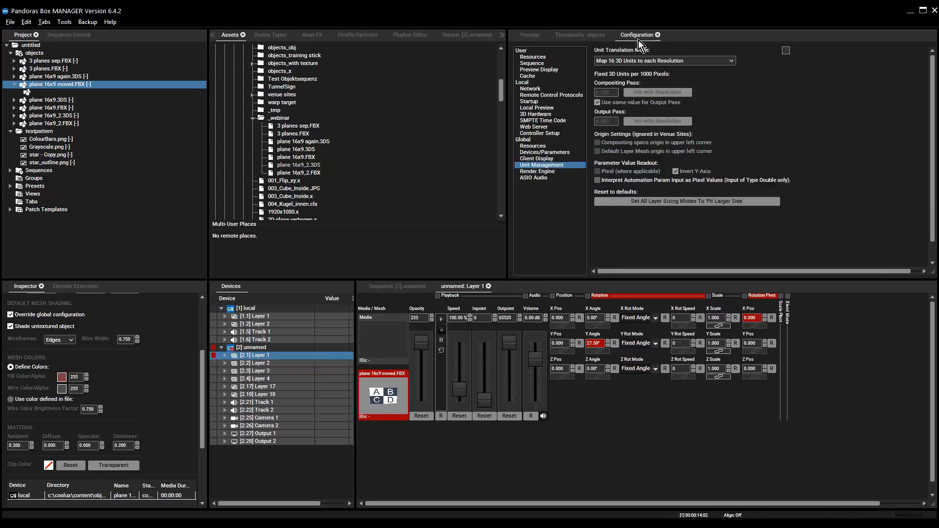
{"action": "left_click", "coordinate": [533, 58]}
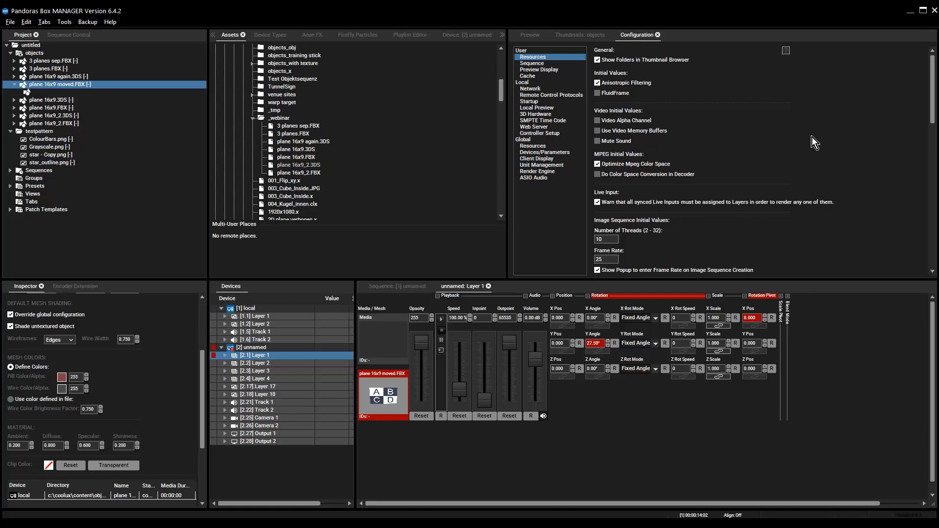
{"action": "scroll", "coordinate": [813, 142], "scroll_direction": "down", "scroll_amount": 3}
{"action": "scroll", "coordinate": [813, 142], "scroll_direction": "down", "scroll_amount": 5}
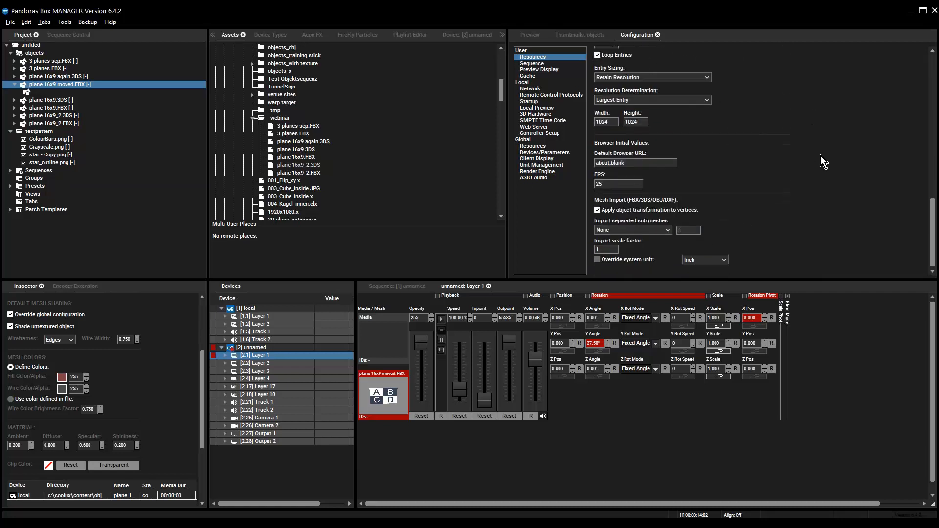
{"action": "scroll", "coordinate": [811, 160], "scroll_direction": "up", "scroll_amount": 5}
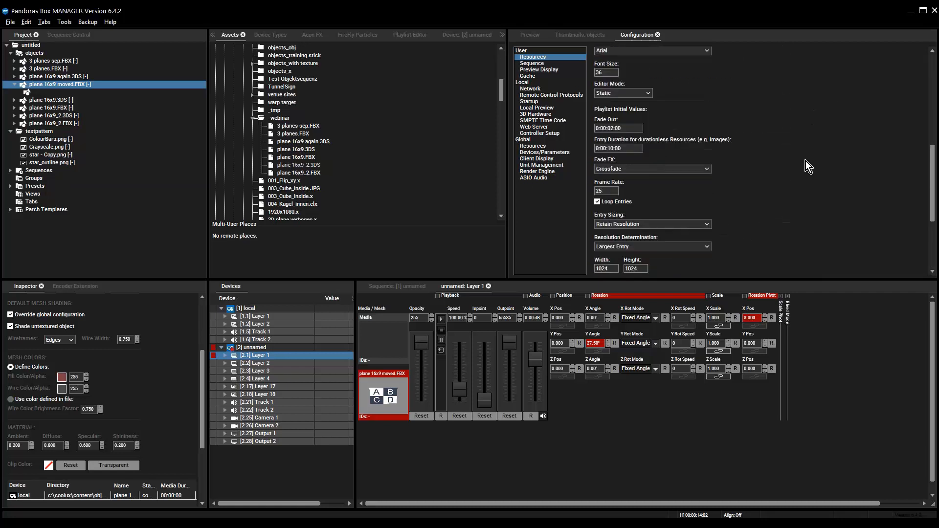
{"action": "scroll", "coordinate": [803, 161], "scroll_direction": "up", "scroll_amount": 5}
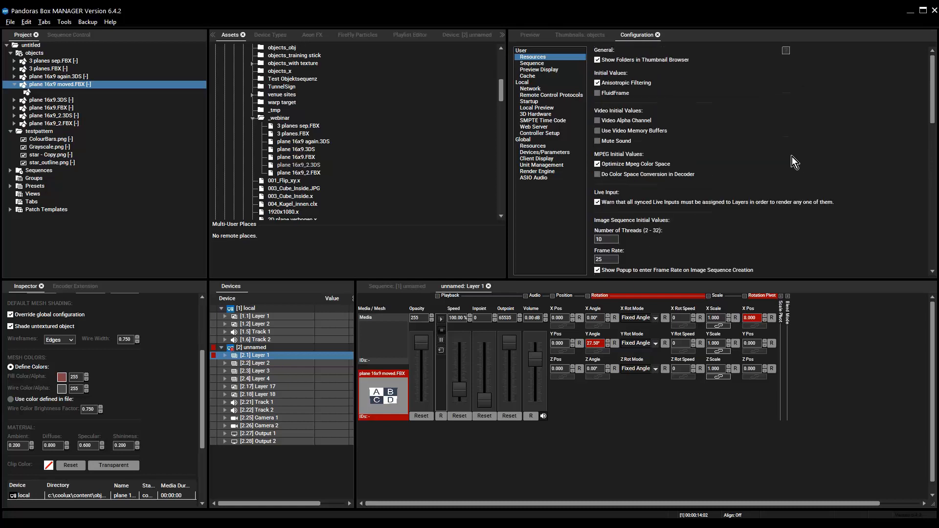
{"action": "left_click", "coordinate": [539, 71]}
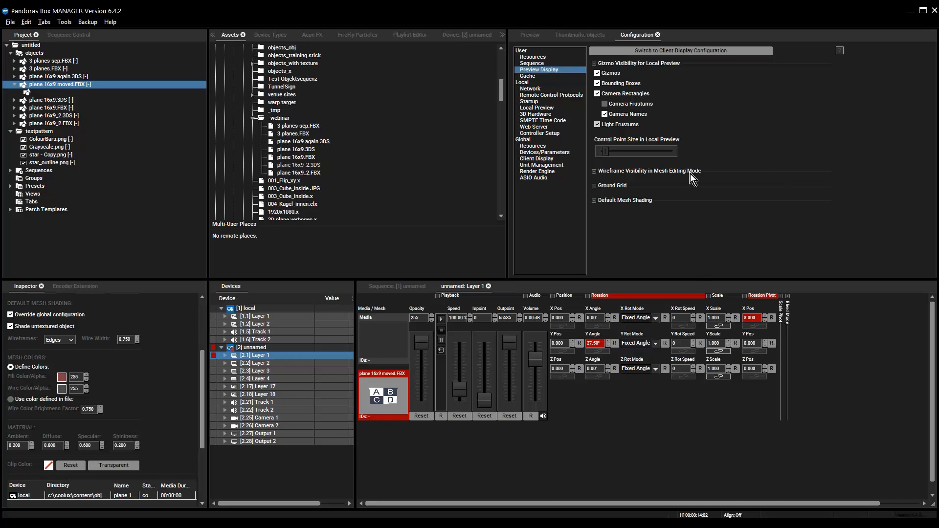
{"action": "left_click", "coordinate": [595, 201]}
{"action": "scroll", "coordinate": [761, 220], "scroll_direction": "down", "scroll_amount": 3}
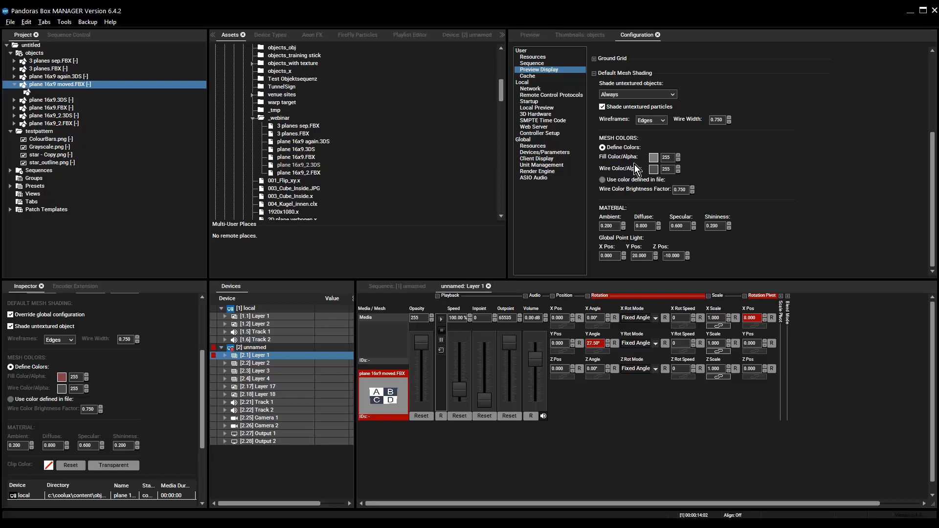
{"action": "scroll", "coordinate": [747, 192], "scroll_direction": "up", "scroll_amount": 3}
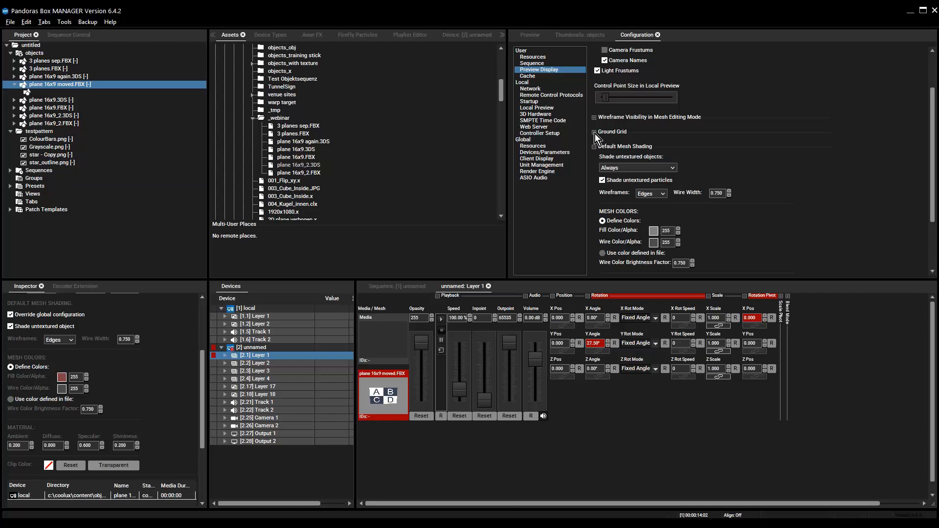
Enable the ground grid for the global preview and view the plane on it from an elevated angle
{"action": "left_click", "coordinate": [594, 132]}
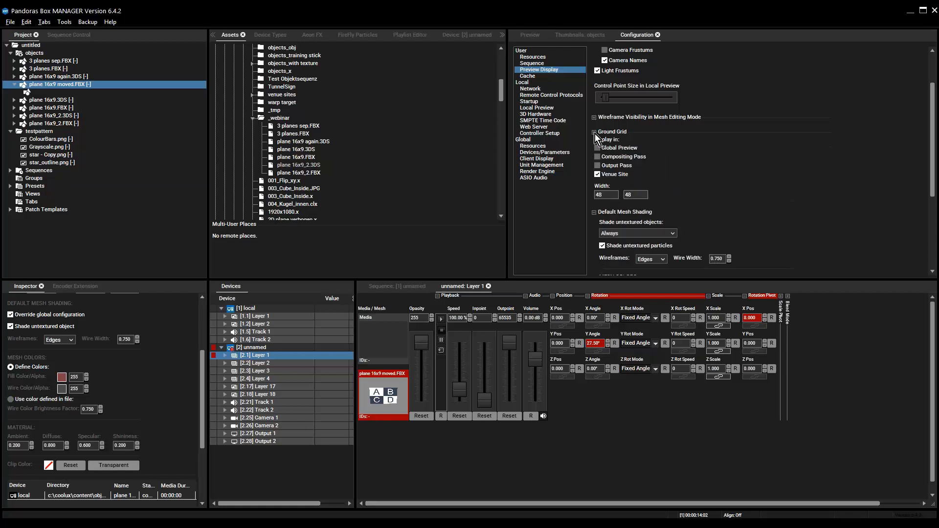
{"action": "left_click", "coordinate": [615, 149]}
{"action": "scroll", "coordinate": [667, 201], "scroll_direction": "up", "scroll_amount": 3}
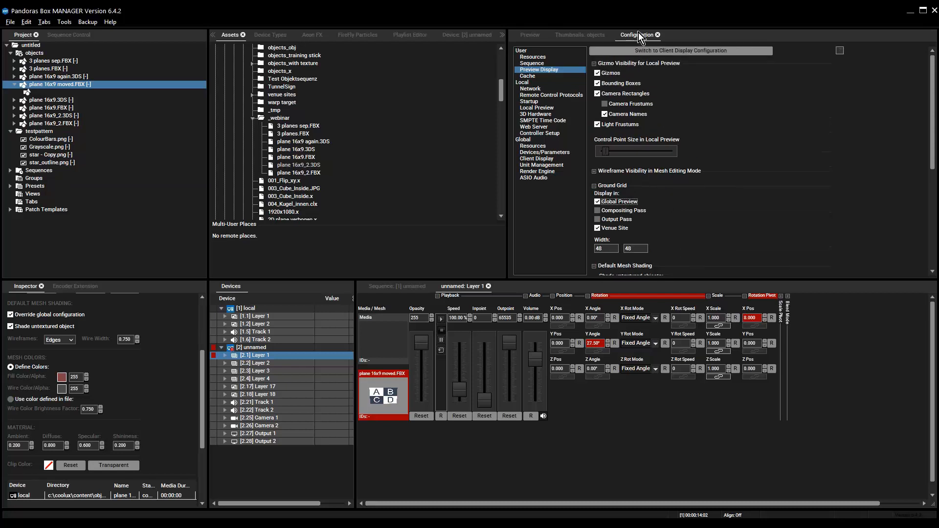
{"action": "left_click", "coordinate": [532, 35]}
{"action": "left_click_drag", "start_coordinate": [720, 191], "coordinate": [766, 120]}
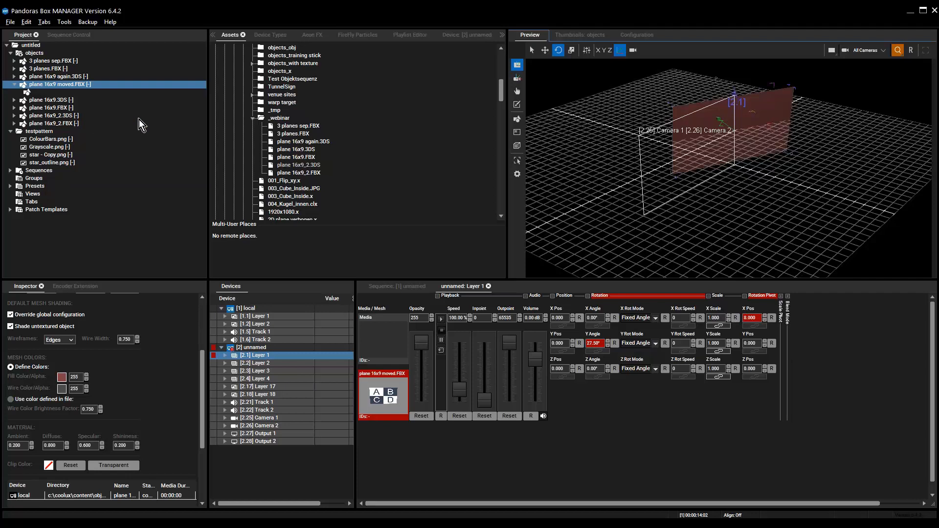
Assign plane 16x9_2.FBX as Layer 1's mesh and reset the layer's rotation pivot X position and Y angle
{"action": "double_click", "coordinate": [68, 125]}
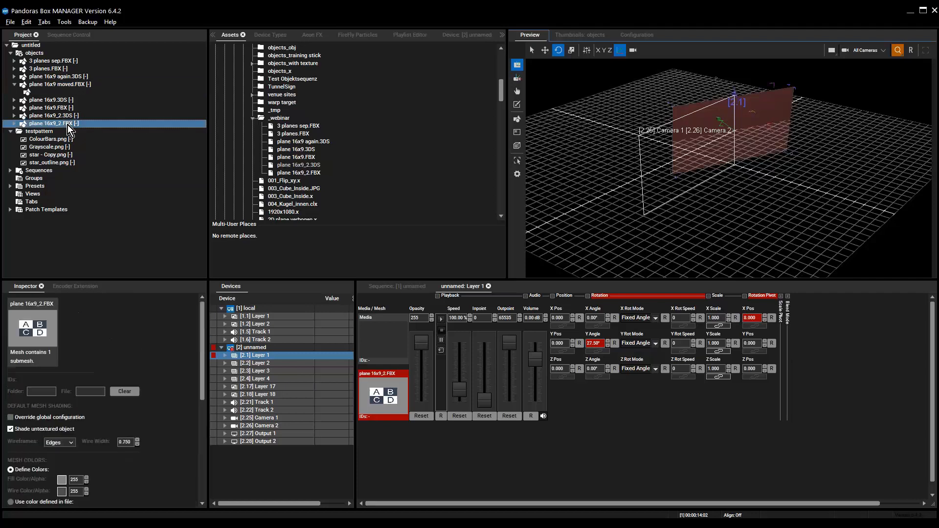
{"action": "left_click", "coordinate": [772, 317]}
{"action": "left_click", "coordinate": [615, 343]}
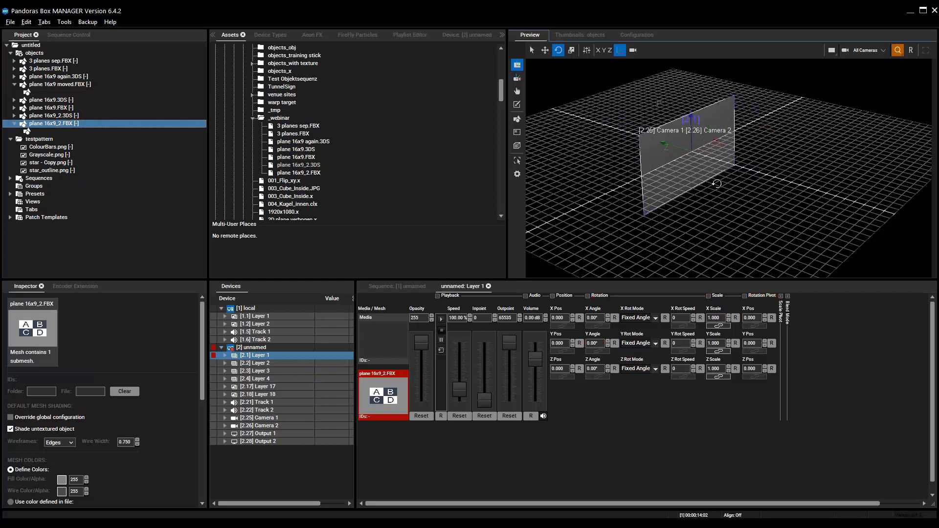
{"action": "scroll", "coordinate": [732, 171], "scroll_direction": "up", "scroll_amount": 6}
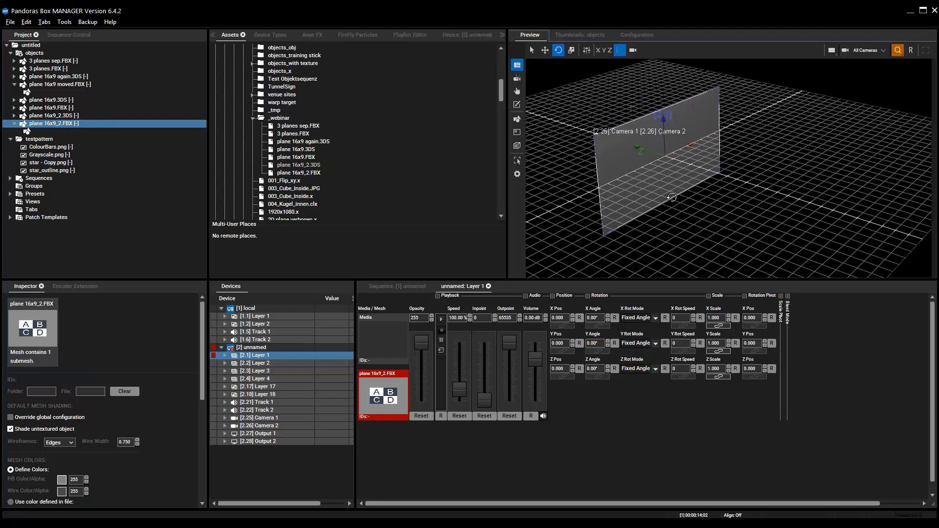
{"action": "left_click_drag", "start_coordinate": [749, 165], "coordinate": [804, 172]}
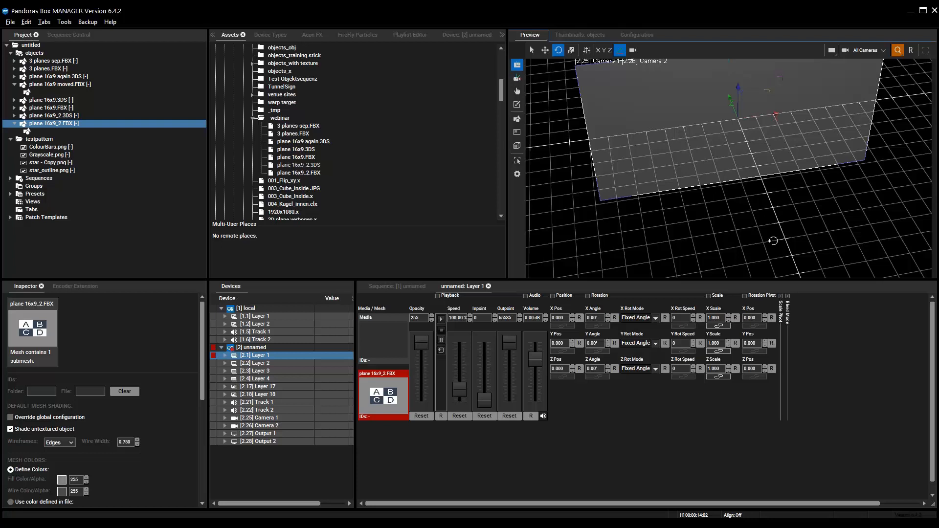
{"action": "left_click_drag", "start_coordinate": [773, 240], "coordinate": [798, 242]}
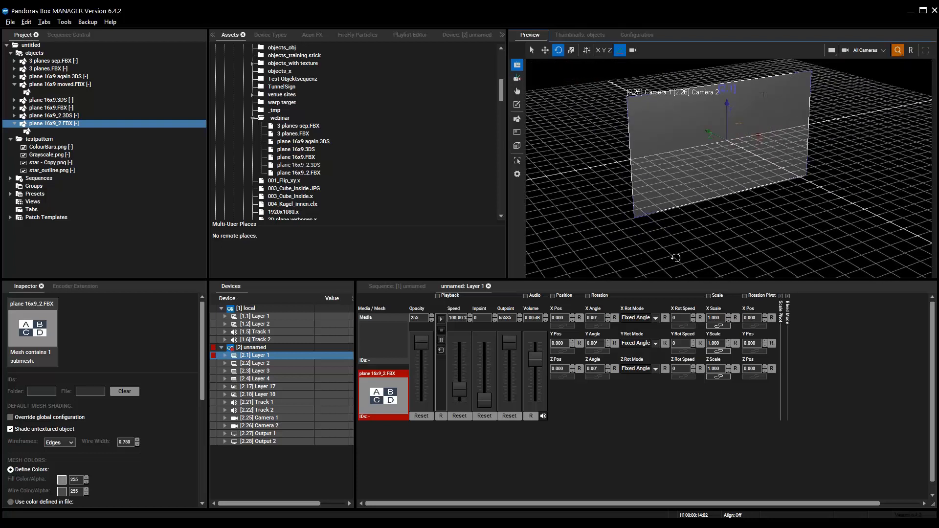
Switch to 3ds Max, examine the plane in the perspective view and show the standard primitives for creation
{"action": "left_click", "coordinate": [910, 12]}
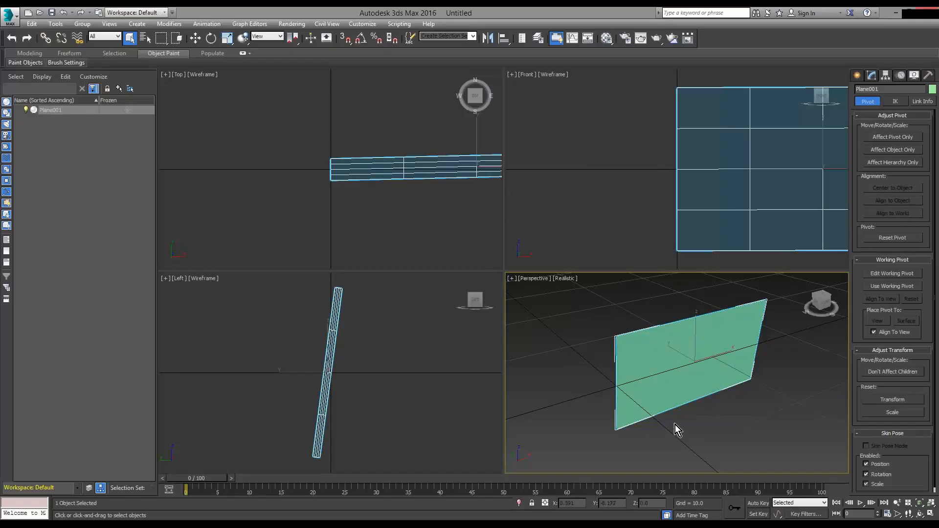
{"action": "middle_click_drag", "start_coordinate": [697, 429], "coordinate": [695, 434]}
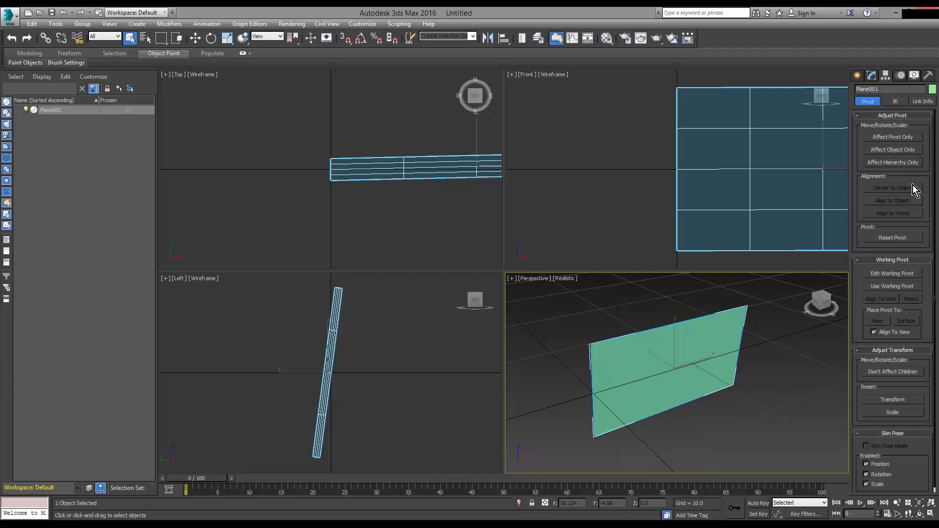
{"action": "left_click", "coordinate": [857, 76]}
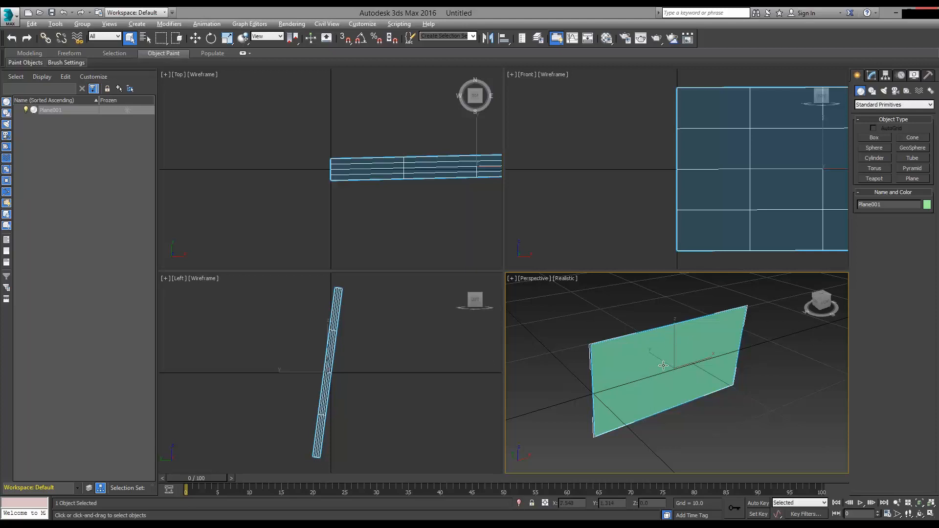
Switch back to Pandoras Box Manager and assign ColourBars.png as Layer 1's media
{"action": "key", "text": "alt+Tab"}
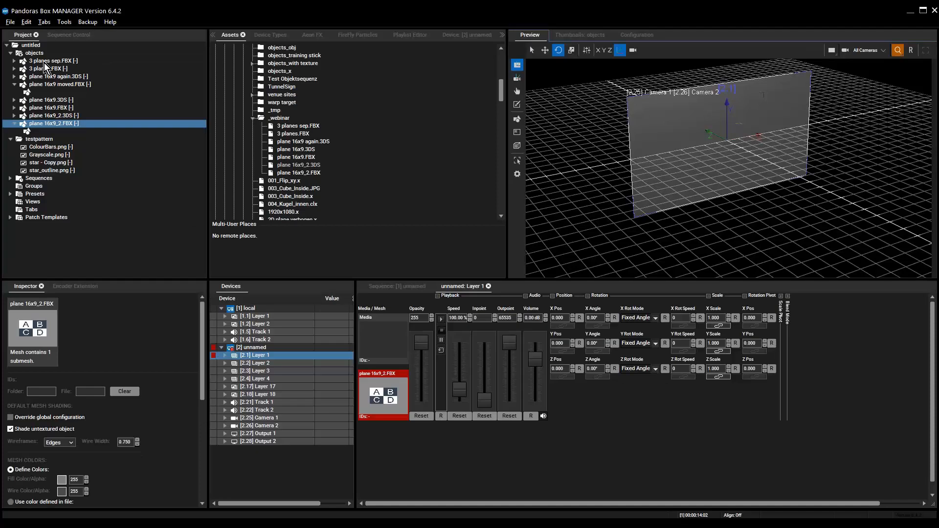
{"action": "double_click", "coordinate": [44, 149]}
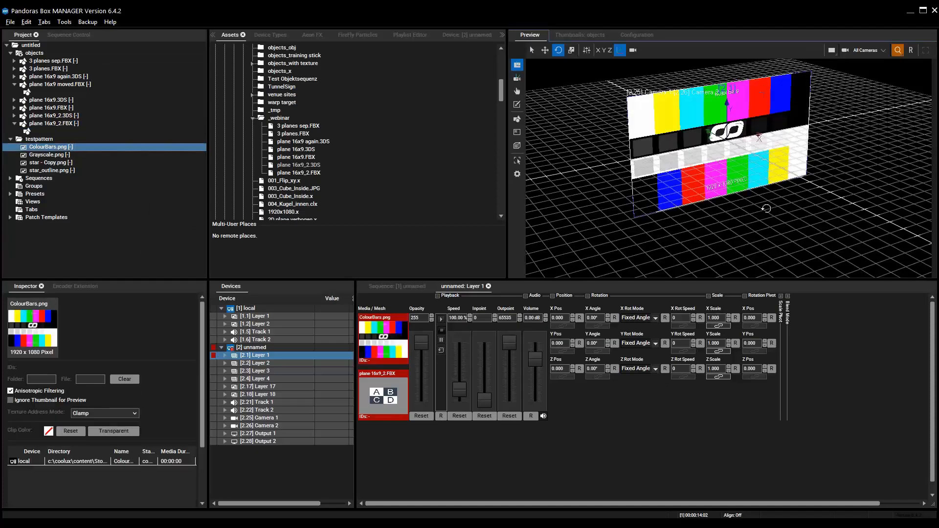
{"action": "left_click_drag", "start_coordinate": [766, 208], "coordinate": [722, 171]}
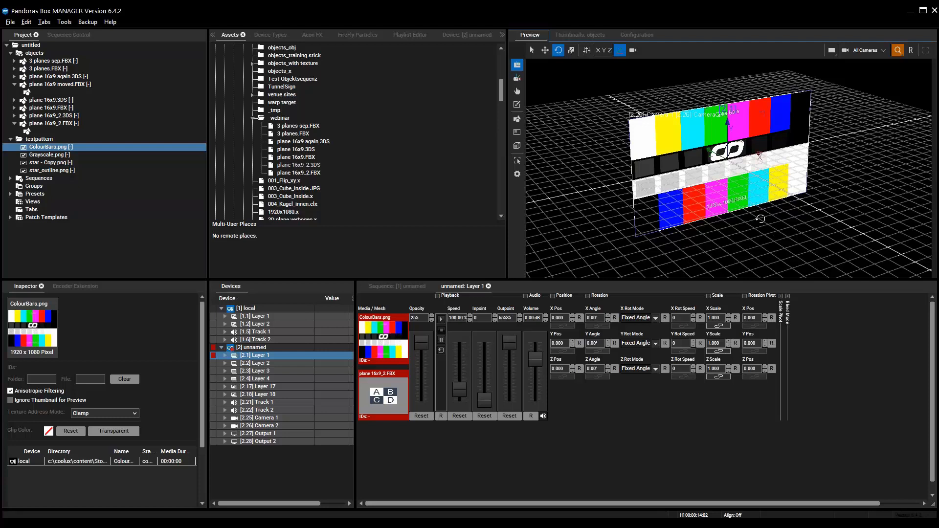
Switch to 3ds Max, delete the plane and create a box about 13.87 long, 8.155 wide and 6.925 high
{"action": "key", "text": "alt+Tab"}
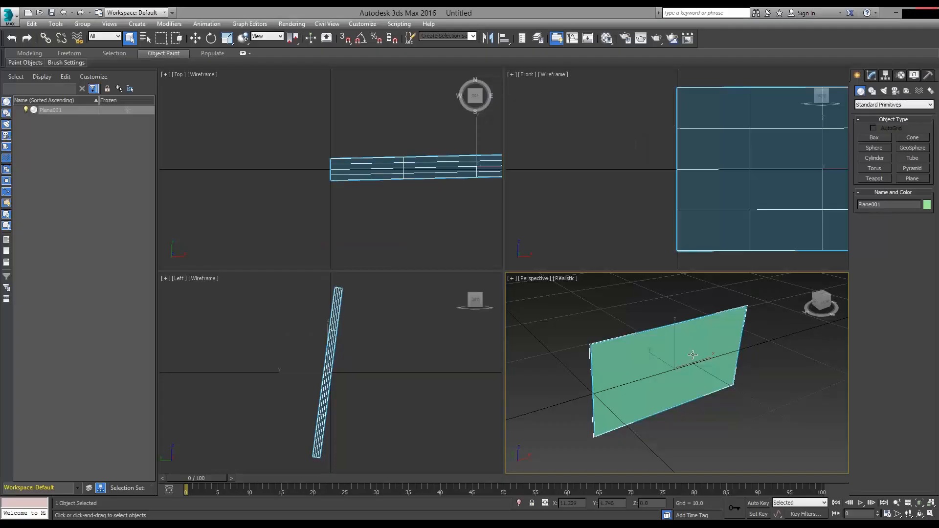
{"action": "key", "text": "Delete"}
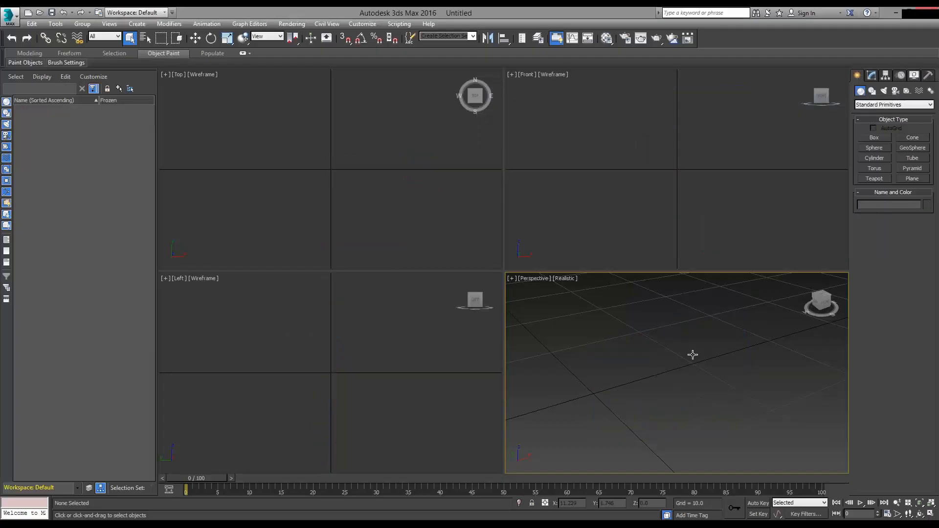
{"action": "left_click", "coordinate": [876, 138]}
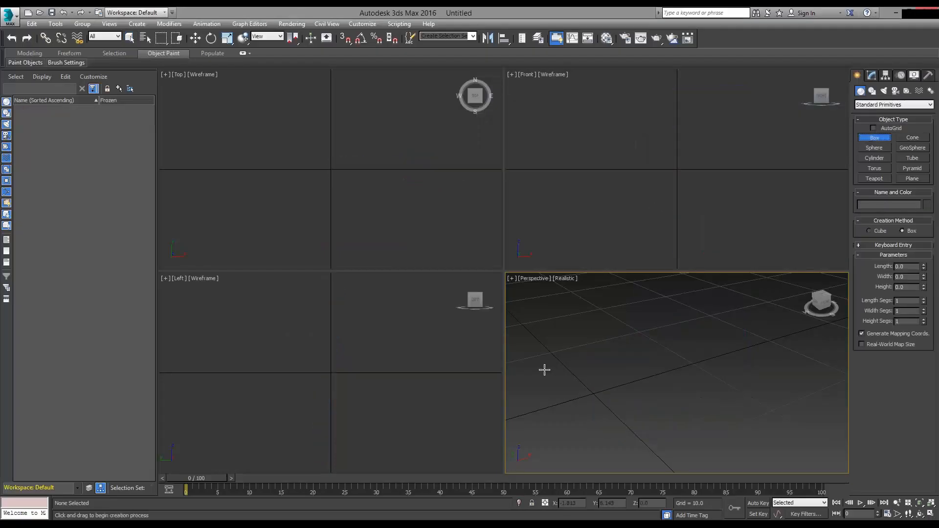
{"action": "mouse_move", "coordinate": [545, 370]}
{"action": "left_mouse_down"}
{"action": "mouse_move", "coordinate": [600, 419]}
{"action": "mouse_move", "coordinate": [694, 415]}
{"action": "mouse_move", "coordinate": [675, 335]}
{"action": "left_mouse_up"}
{"action": "left_click", "coordinate": [675, 332]}
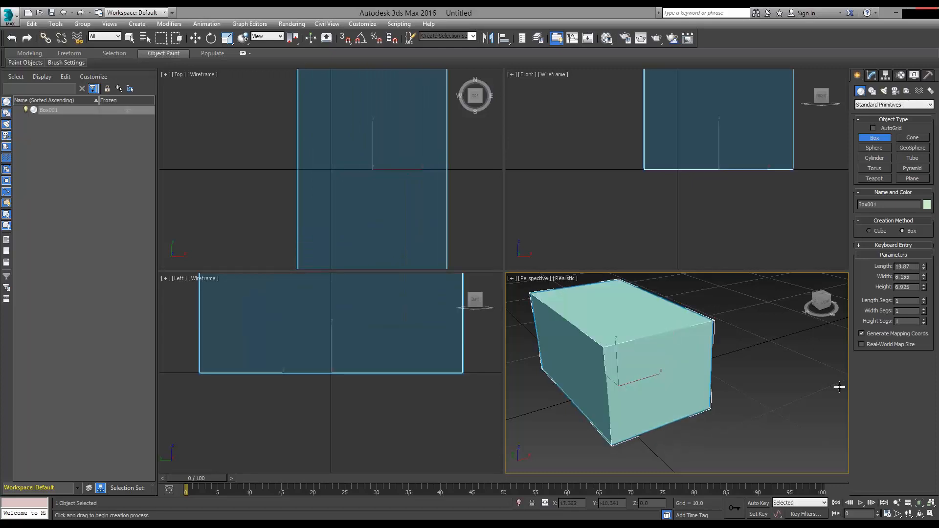
Export the box as an FBX file named cube to the _webinar folder with the default export options
{"action": "left_click", "coordinate": [15, 20]}
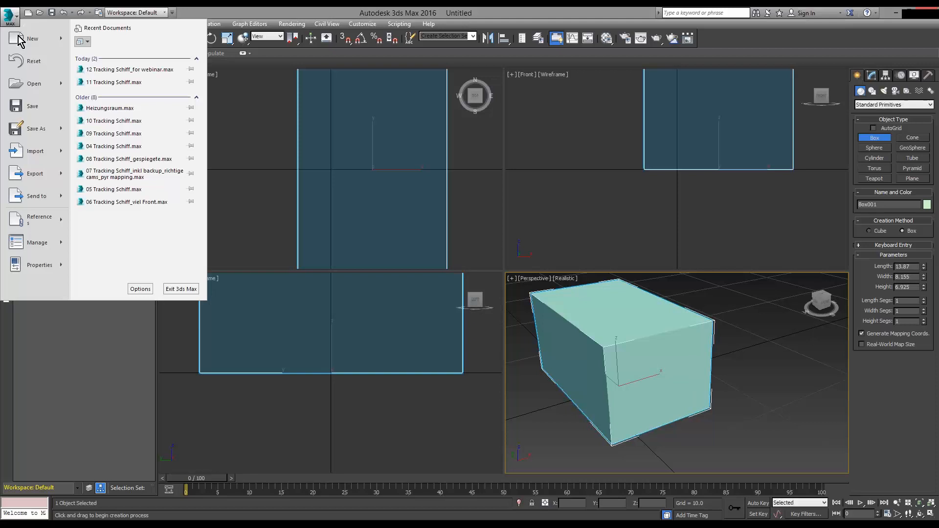
{"action": "left_click", "coordinate": [39, 178]}
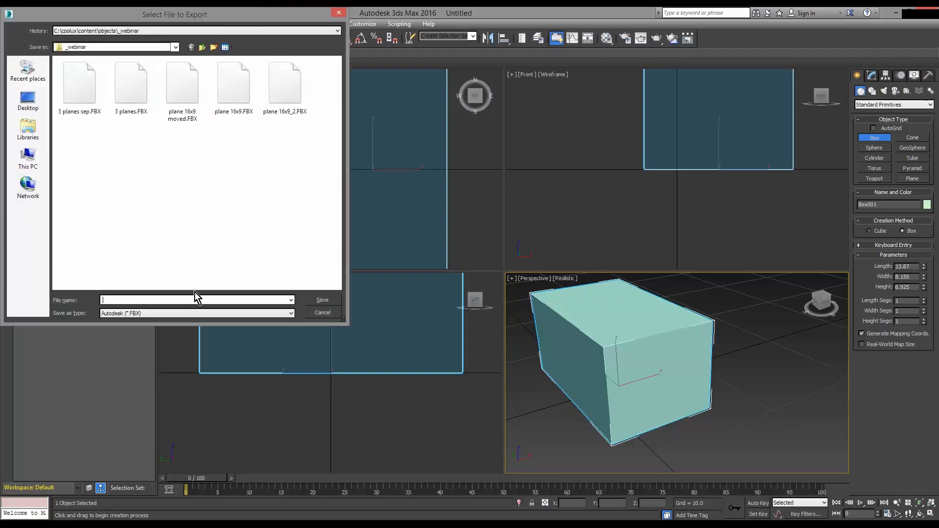
{"action": "type", "text": "cube"}
{"action": "left_click", "coordinate": [322, 300]}
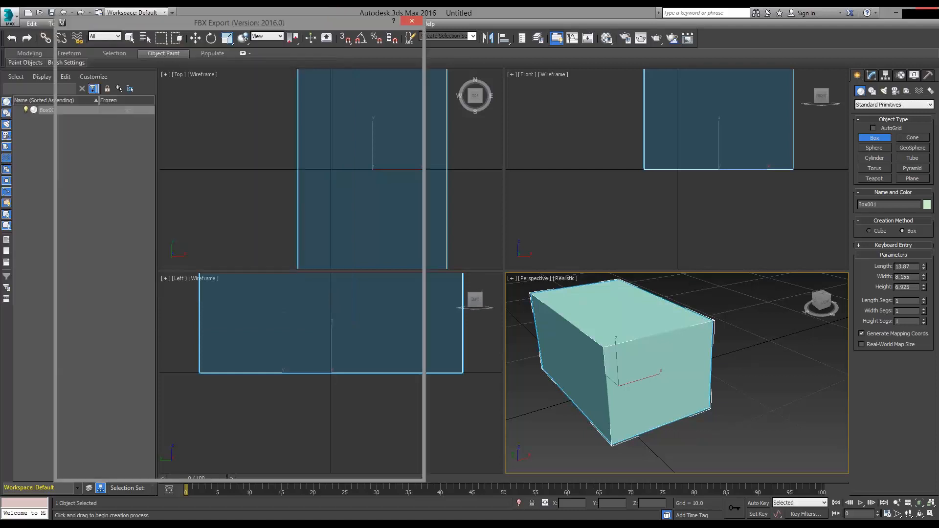
{"action": "left_click", "coordinate": [327, 469]}
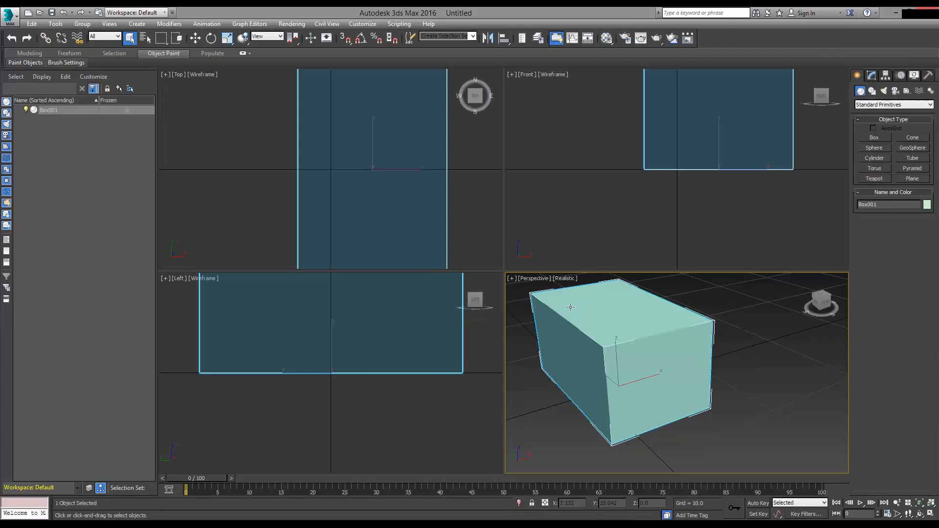
Switch back to Pandoras Box Manager, assign cube.FBX as Layer 1's mesh and view the textured box from another angle
{"action": "key", "text": "alt+Tab"}
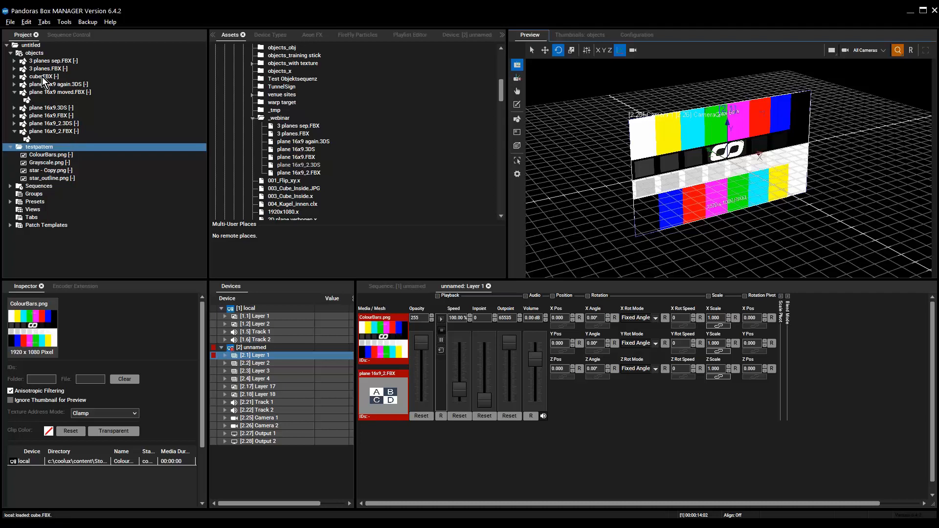
{"action": "double_click", "coordinate": [43, 77]}
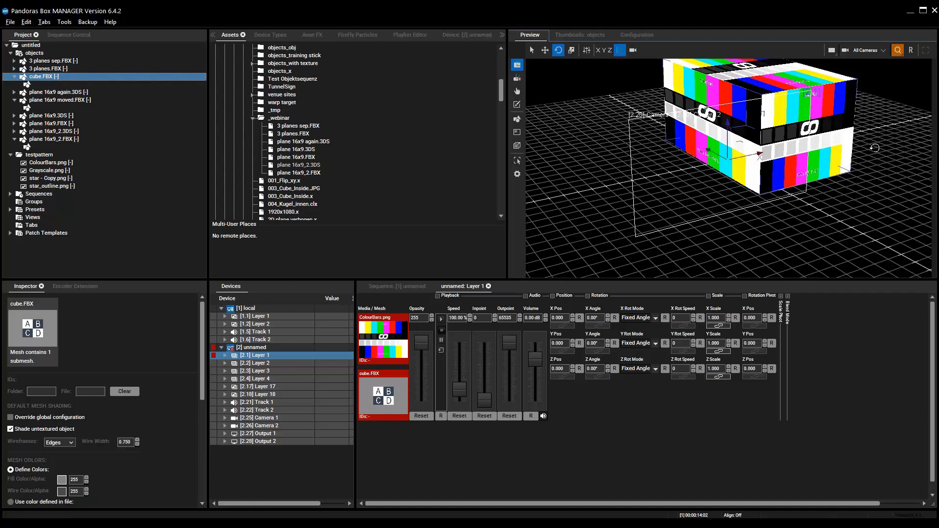
{"action": "middle_click_drag", "start_coordinate": [869, 148], "coordinate": [782, 167]}
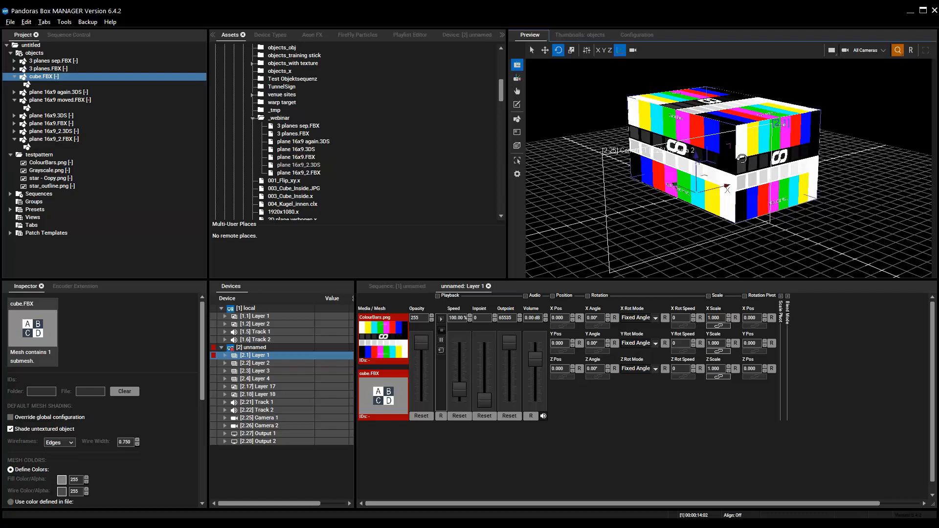
Switch to 3ds Max and load __ColourBars.png as the diffuse bitmap of the first material, 01 - Default, in the Material Editor
{"action": "key", "text": "alt+Tab"}
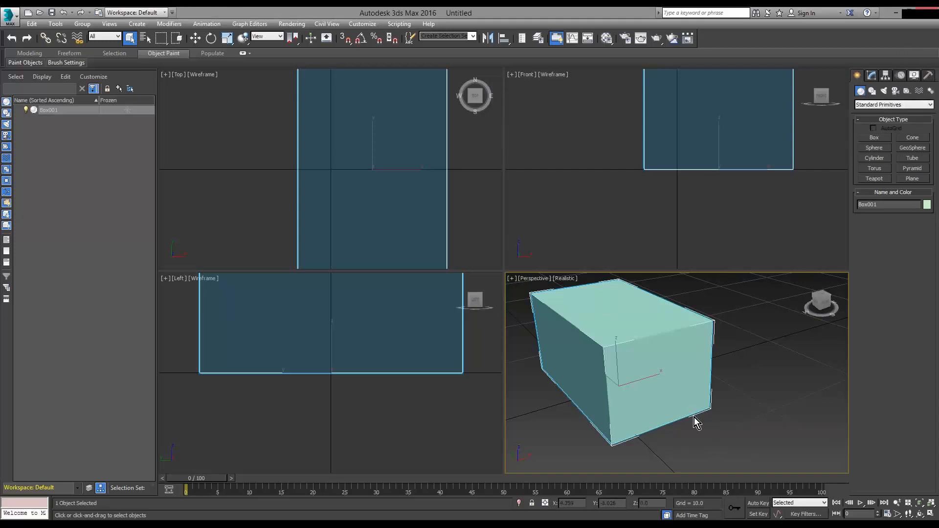
{"action": "left_click", "coordinate": [873, 77]}
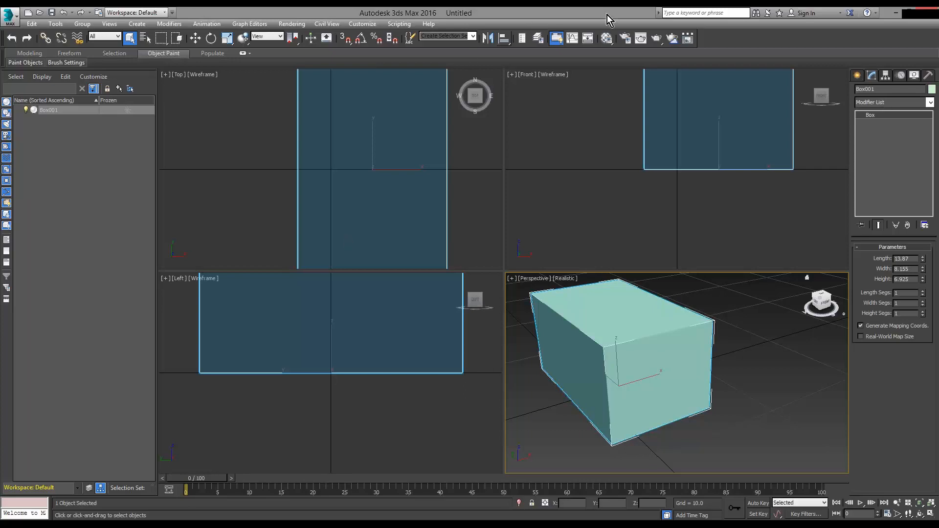
{"action": "left_click", "coordinate": [606, 38]}
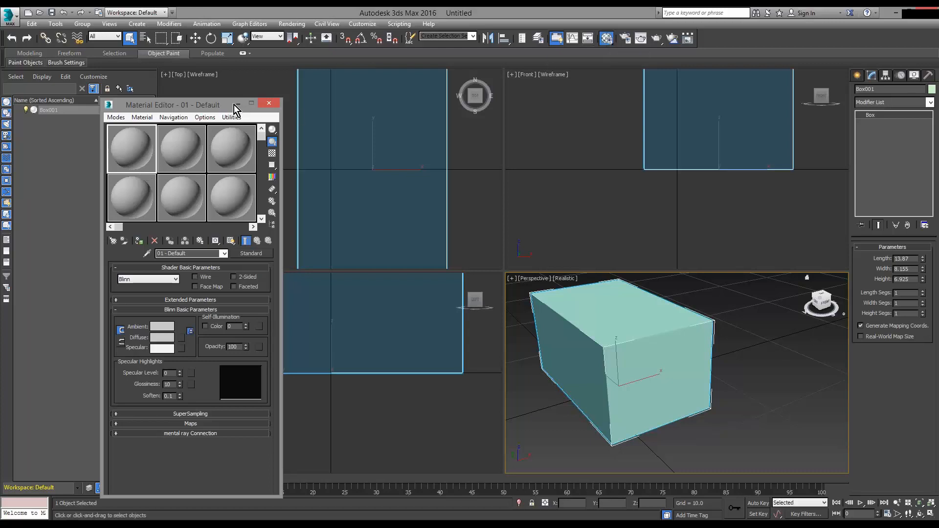
{"action": "left_click_drag", "start_coordinate": [233, 105], "coordinate": [249, 106]}
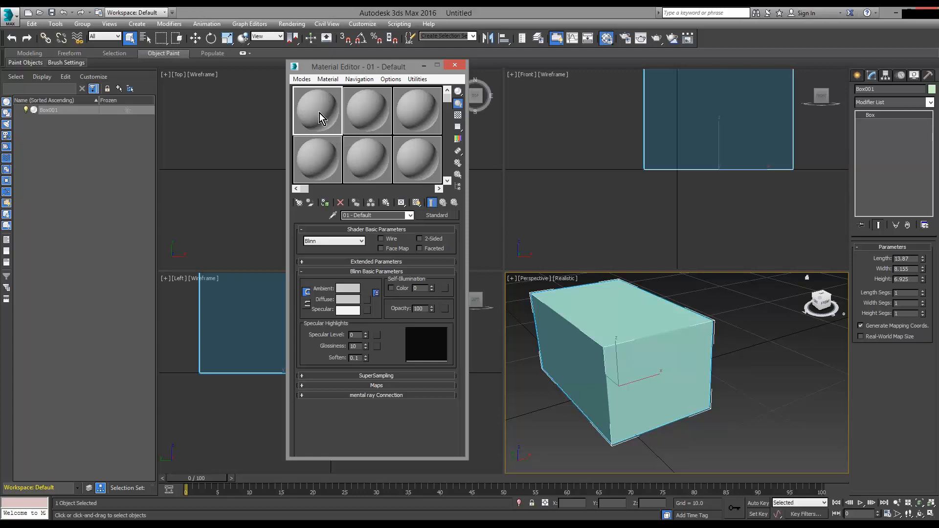
{"action": "left_click", "coordinate": [368, 302]}
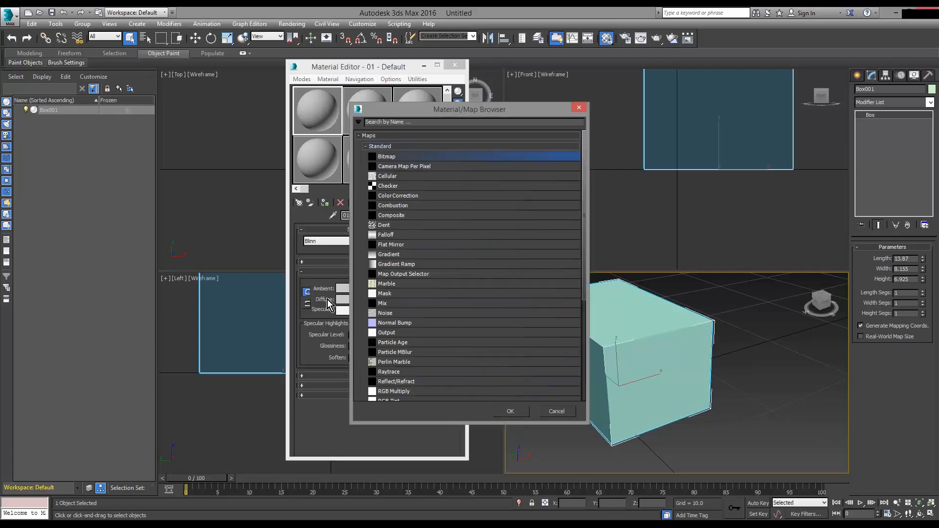
{"action": "left_click_drag", "start_coordinate": [400, 113], "coordinate": [511, 109]}
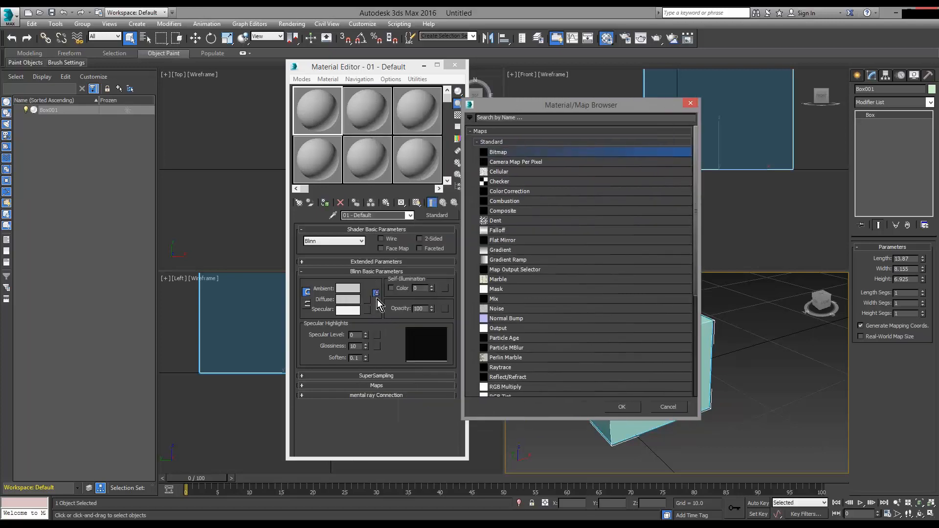
{"action": "left_click", "coordinate": [630, 410]}
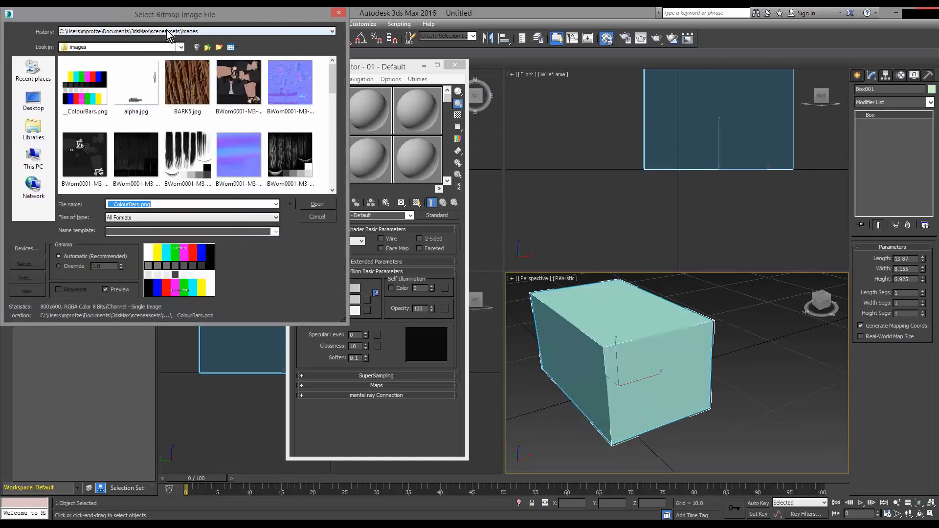
{"action": "left_click", "coordinate": [84, 95]}
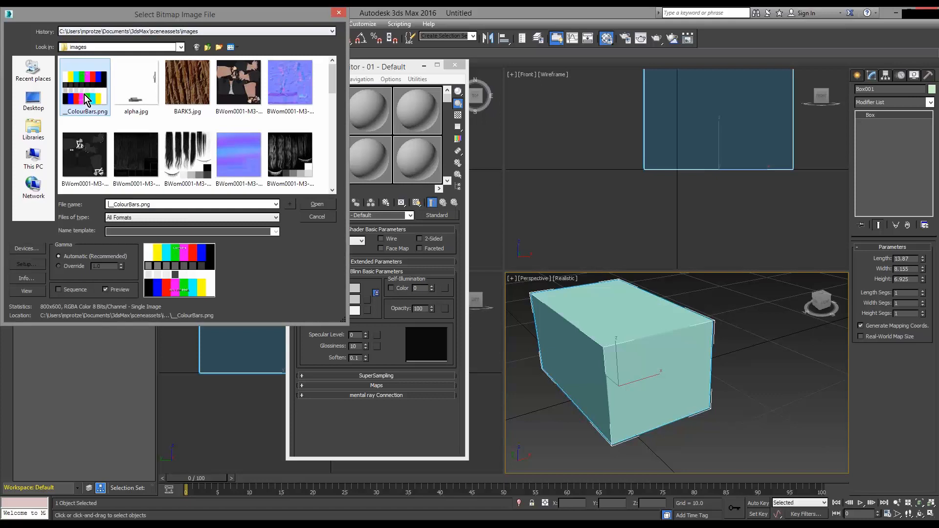
{"action": "left_click", "coordinate": [329, 206]}
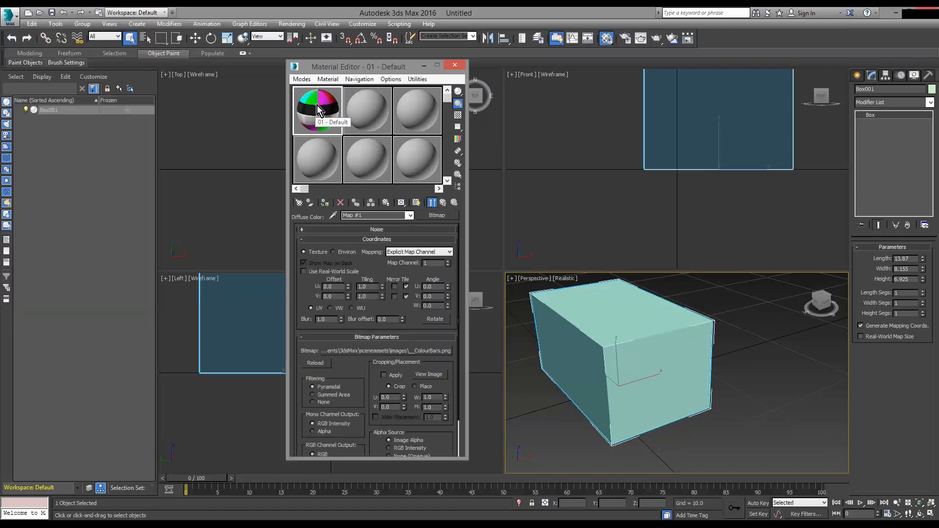
Assign the colour bar material to the box, show its map in the viewport and close the Material Editor
{"action": "left_click", "coordinate": [327, 202]}
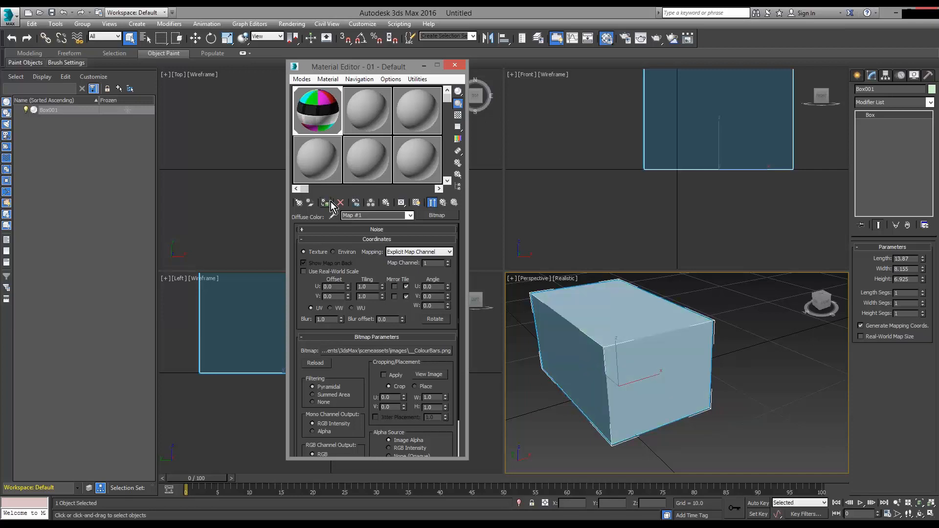
{"action": "left_click", "coordinate": [416, 202]}
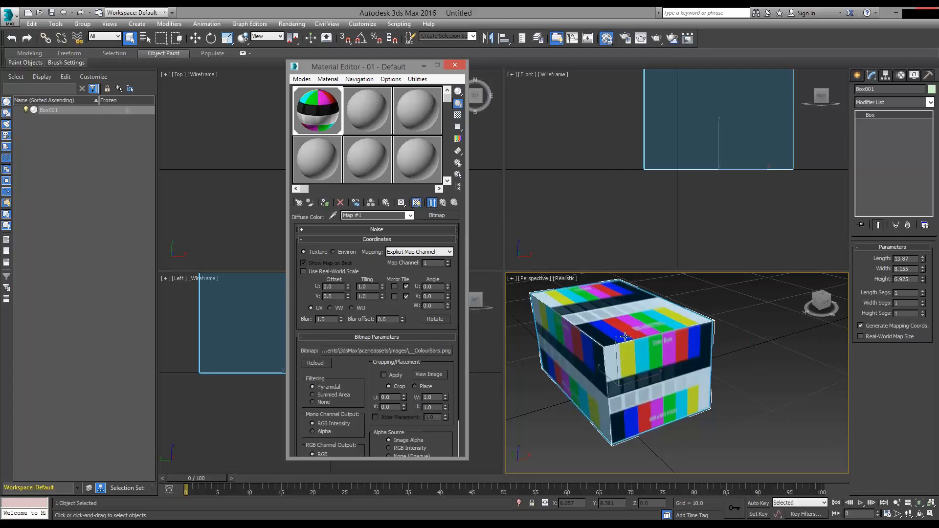
{"action": "left_click", "coordinate": [456, 66]}
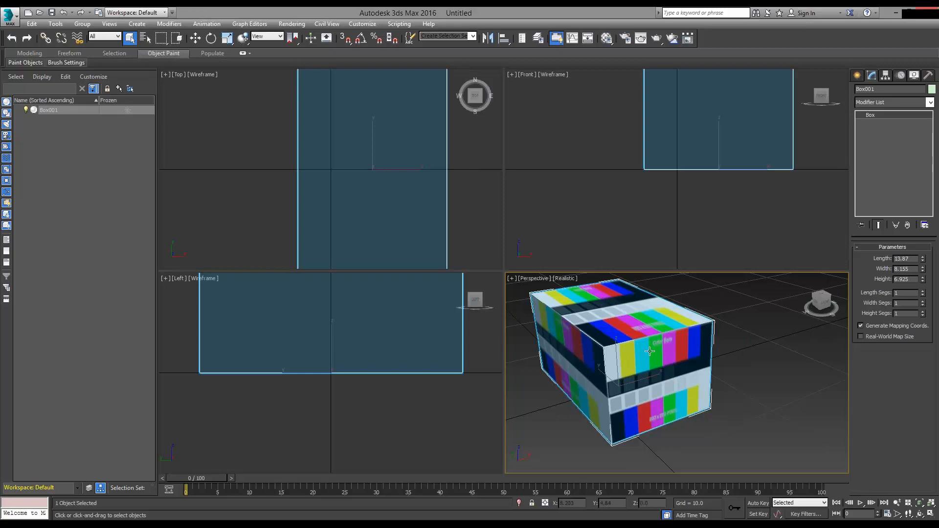
Set the perspective viewport to display Realistic Materials with Maps
{"action": "left_click", "coordinate": [562, 279]}
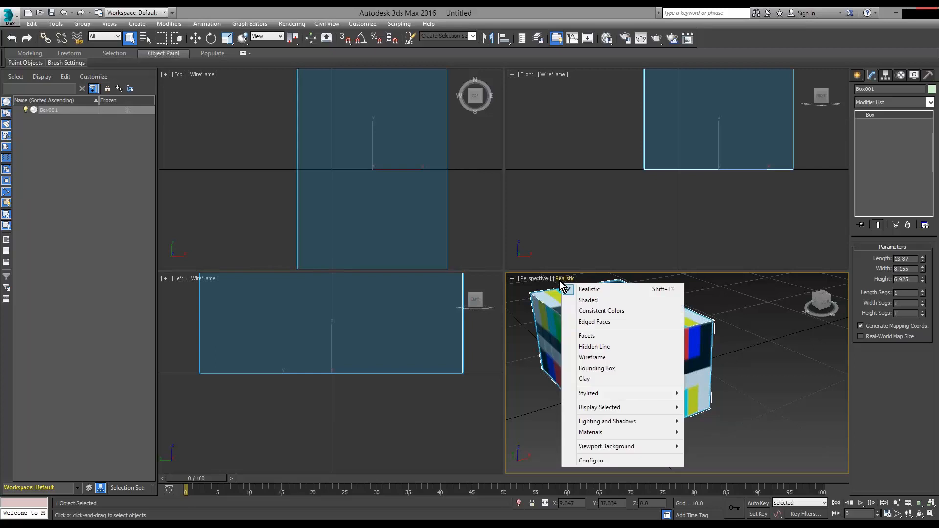
{"action": "mouse_move", "coordinate": [655, 432]}
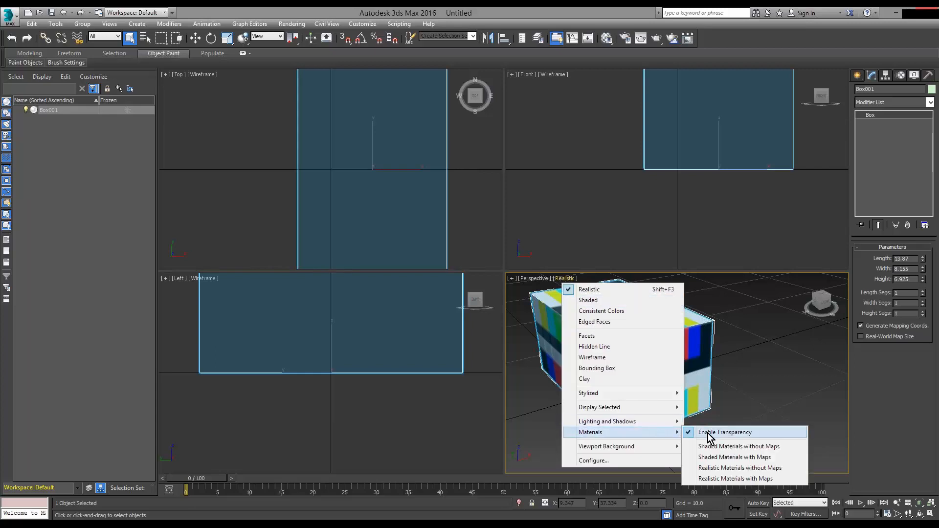
{"action": "left_click", "coordinate": [733, 479]}
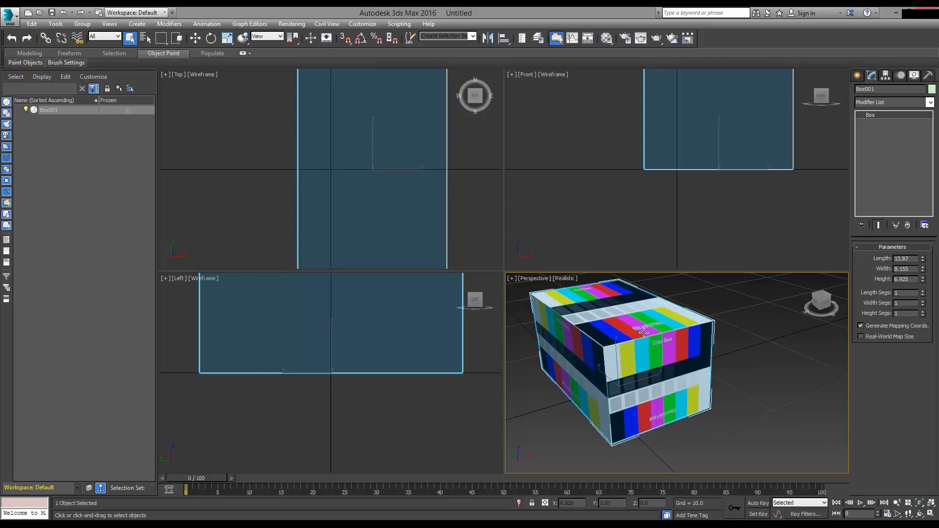
Set the maximum texture map display resolution to 256 pixels in the Viewport Configuration, apply it and close the dialog
{"action": "left_click", "coordinate": [565, 278]}
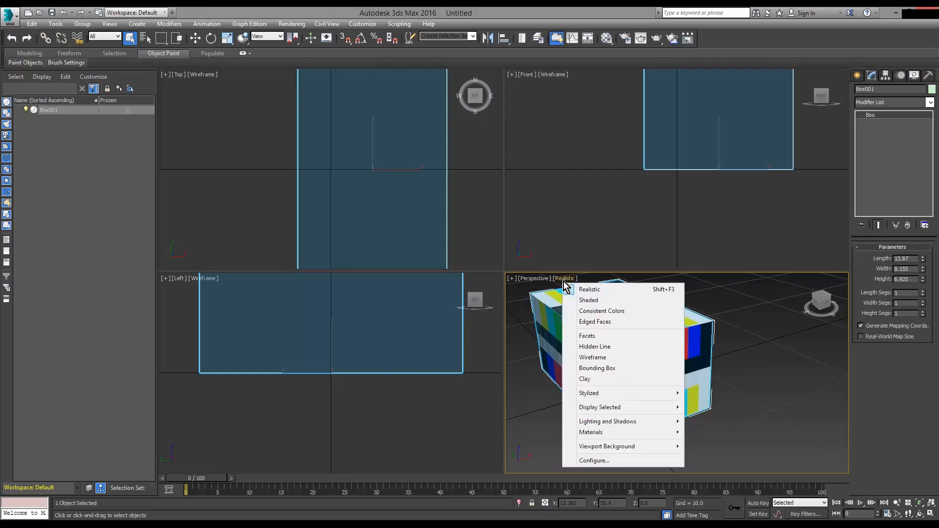
{"action": "left_click", "coordinate": [638, 461]}
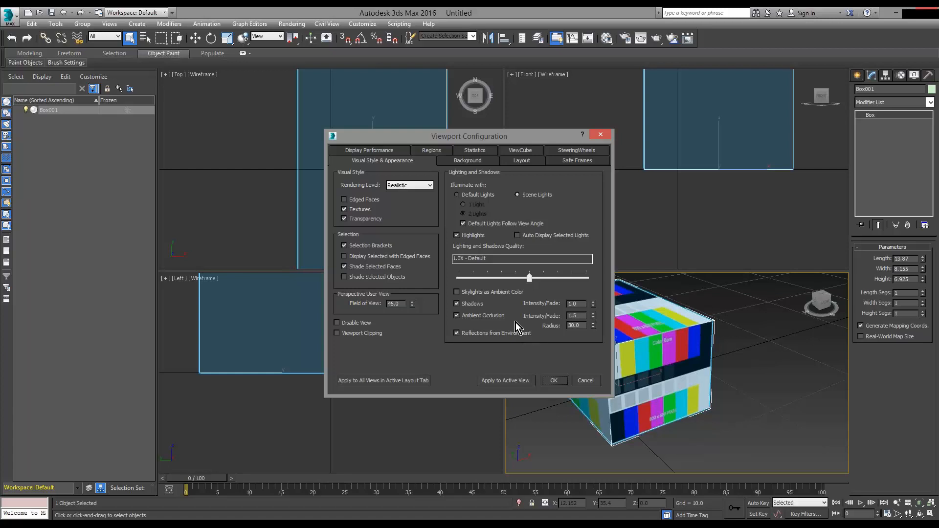
{"action": "left_click", "coordinate": [394, 152]}
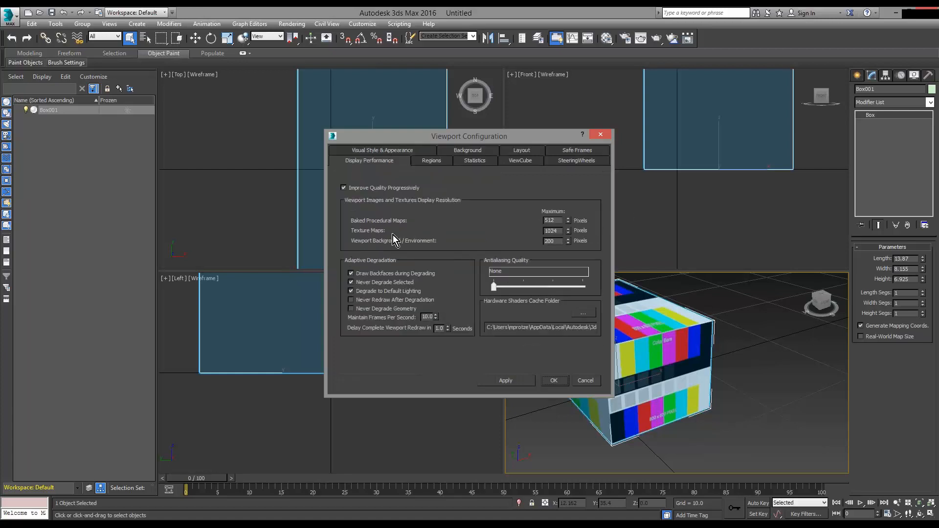
{"action": "double_click", "coordinate": [561, 231]}
{"action": "type", "text": "256"}
{"action": "left_click", "coordinate": [516, 381]}
{"action": "left_click_drag", "start_coordinate": [539, 137], "coordinate": [452, 193]}
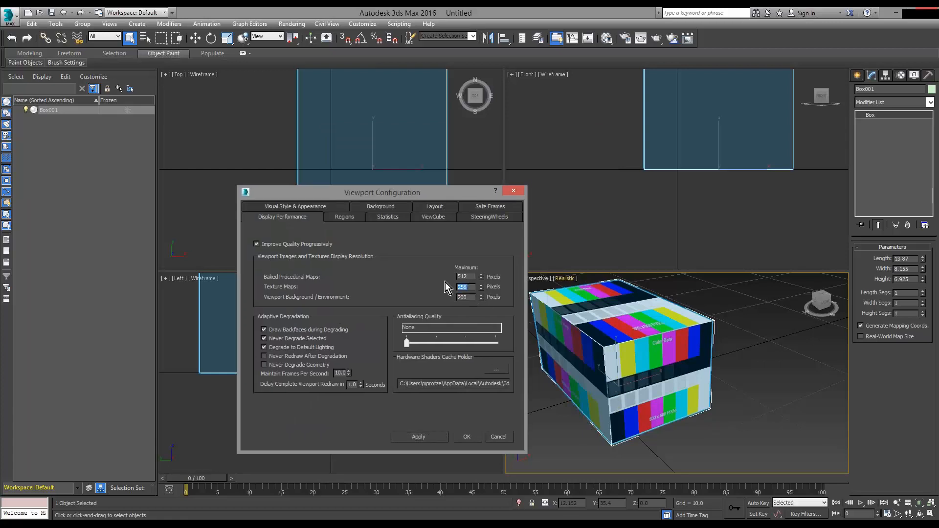
{"action": "left_click", "coordinate": [429, 440]}
{"action": "left_click_drag", "start_coordinate": [471, 287], "coordinate": [441, 280]}
{"action": "key", "text": "Return"}
{"action": "left_click", "coordinate": [415, 439]}
{"action": "left_click", "coordinate": [520, 190]}
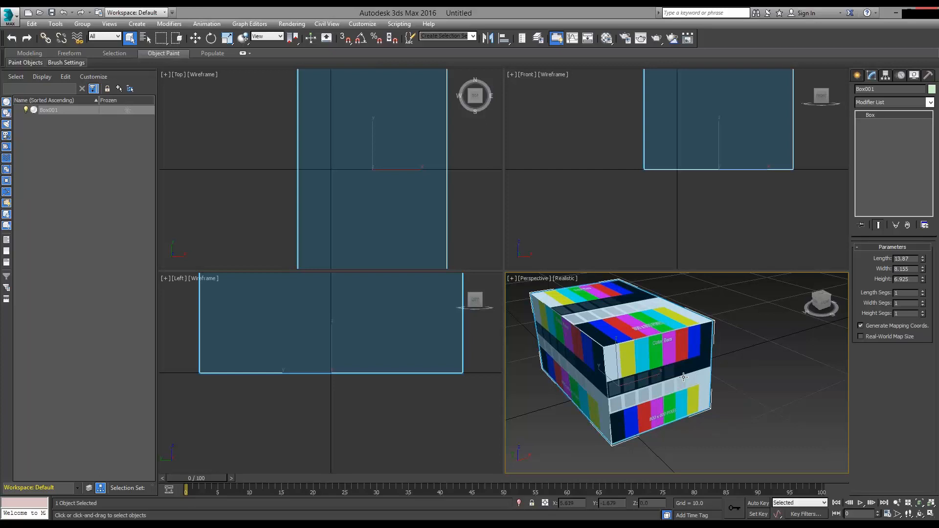
Add a UVW Map modifier to the box and view its planar mapping from a higher angle
{"action": "left_click", "coordinate": [890, 103]}
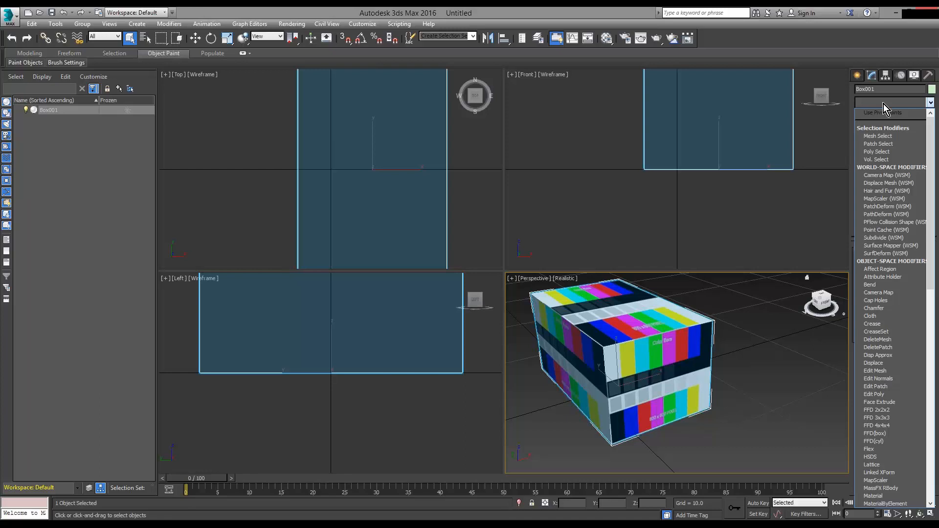
{"action": "type", "text": "uvw"}
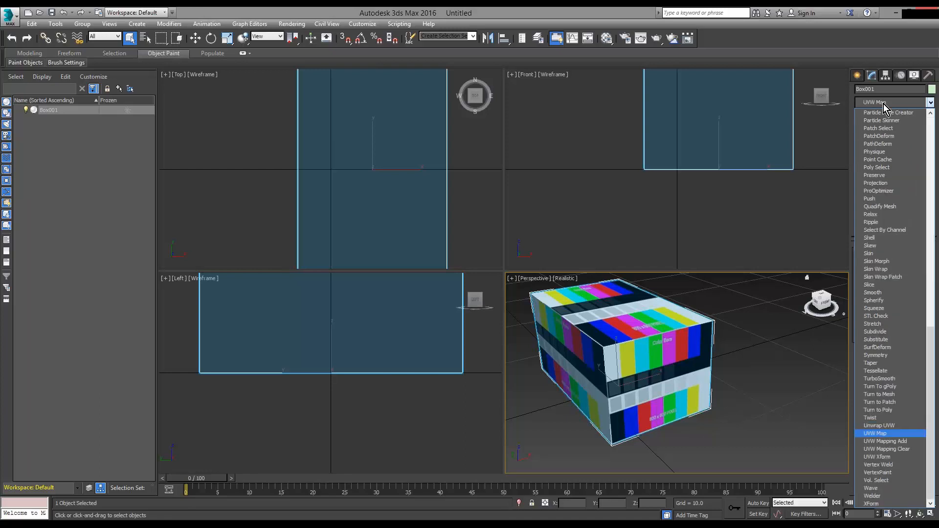
{"action": "key", "text": "Return"}
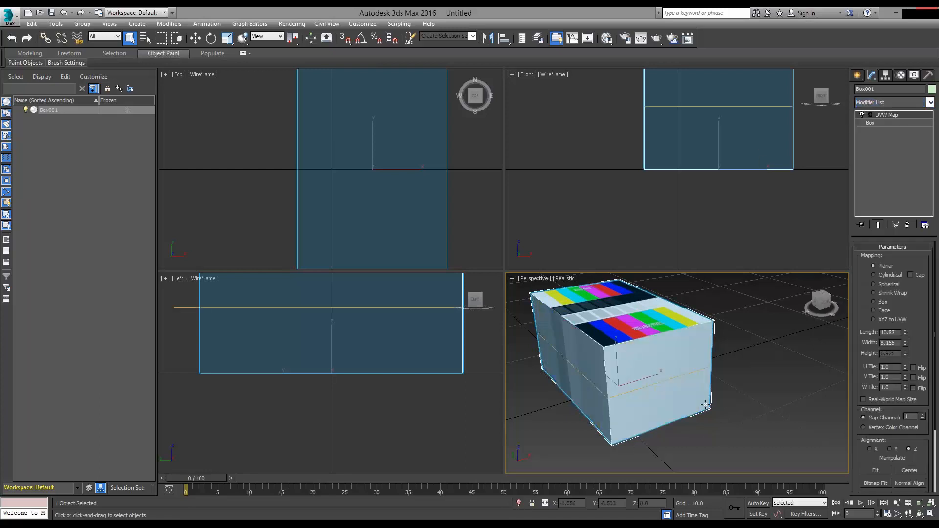
{"action": "middle_click_drag", "start_coordinate": [706, 389], "coordinate": [623, 369], "text": "alt"}
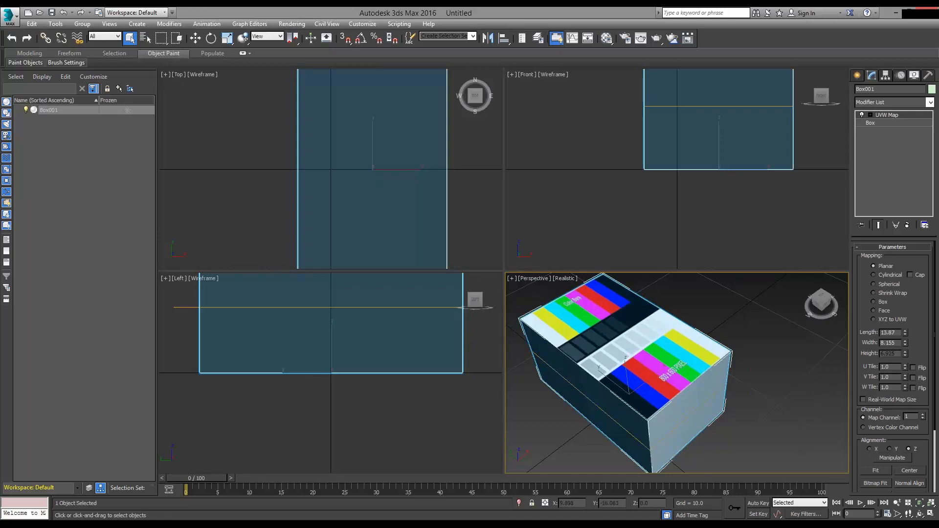
Align the box's planar UVW mapping to the Y axis and fit it to the object, checking the front face
{"action": "left_click", "coordinate": [889, 448]}
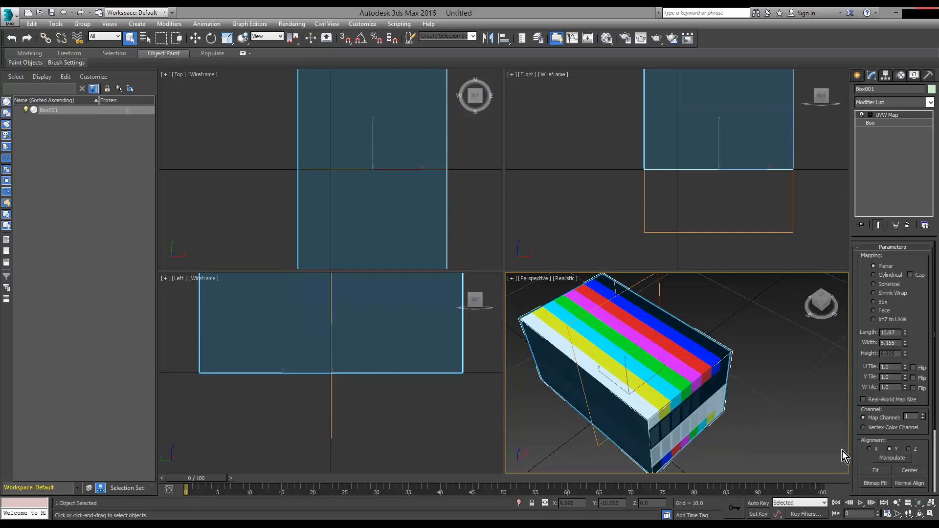
{"action": "middle_click_drag", "start_coordinate": [744, 424], "coordinate": [719, 381], "text": "alt"}
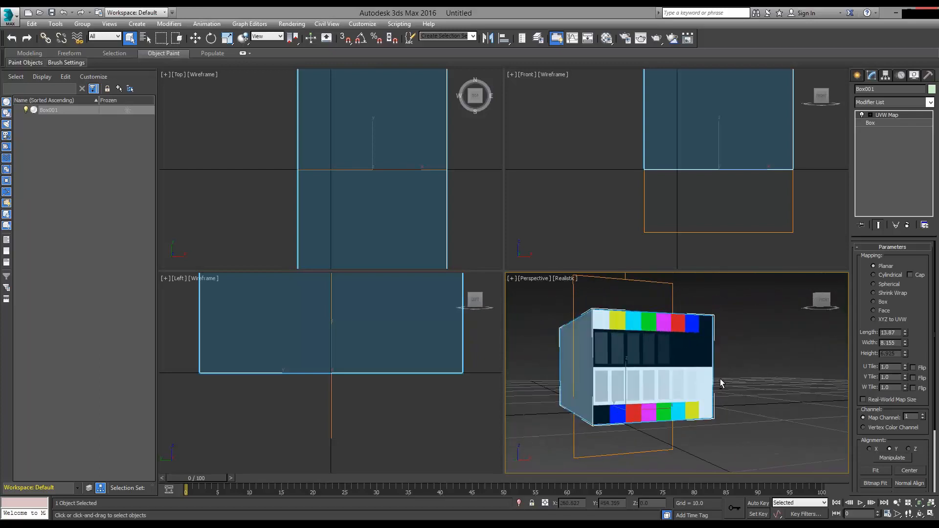
{"action": "left_click", "coordinate": [880, 471]}
{"action": "mouse_move", "coordinate": [642, 373]}
{"action": "middle_mouse_down", "text": "alt"}
{"action": "mouse_move", "coordinate": [647, 410]}
{"action": "mouse_move", "coordinate": [624, 392]}
{"action": "mouse_move", "coordinate": [595, 394]}
{"action": "mouse_move", "coordinate": [646, 391]}
{"action": "middle_mouse_up", "text": "alt"}
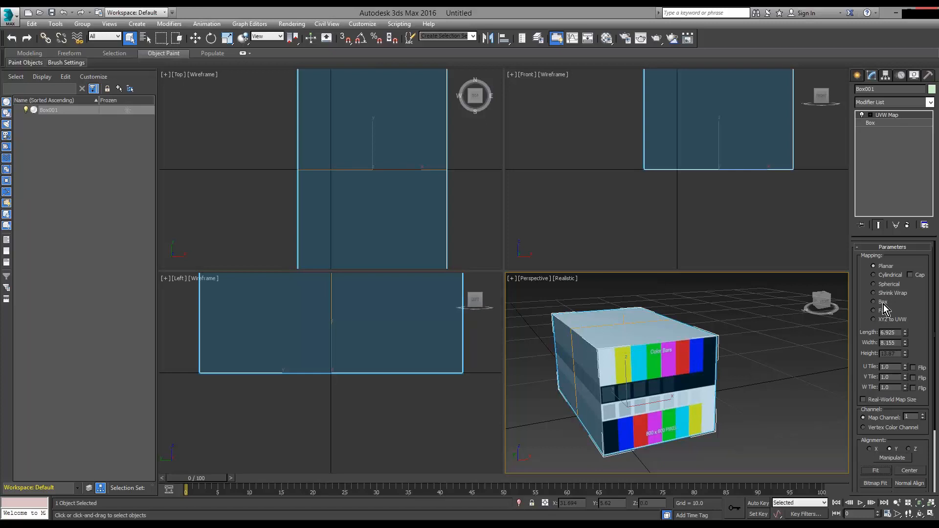
{"action": "scroll", "coordinate": [918, 377], "scroll_direction": "down", "scroll_amount": 1}
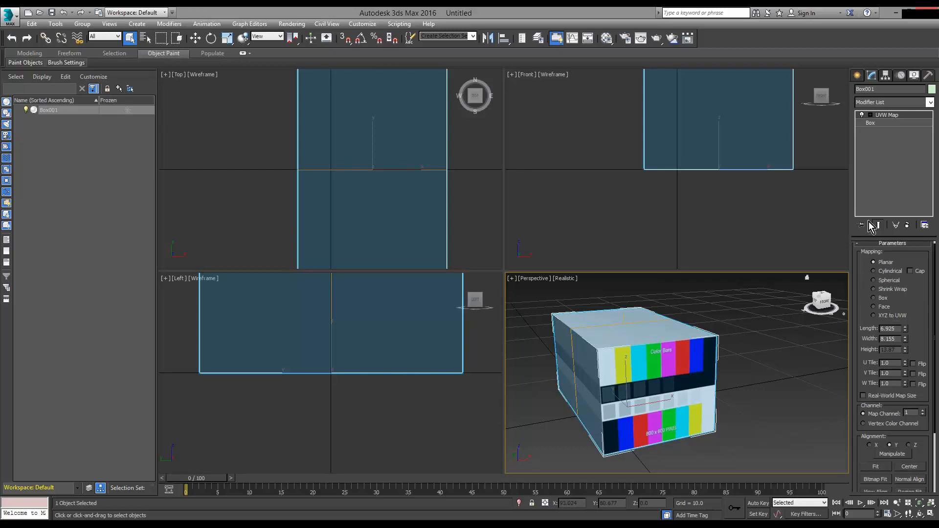
Remove the UVW Map modifier from the box
{"action": "left_click", "coordinate": [884, 115]}
{"action": "key", "text": "w"}
{"action": "left_click", "coordinate": [907, 225]}
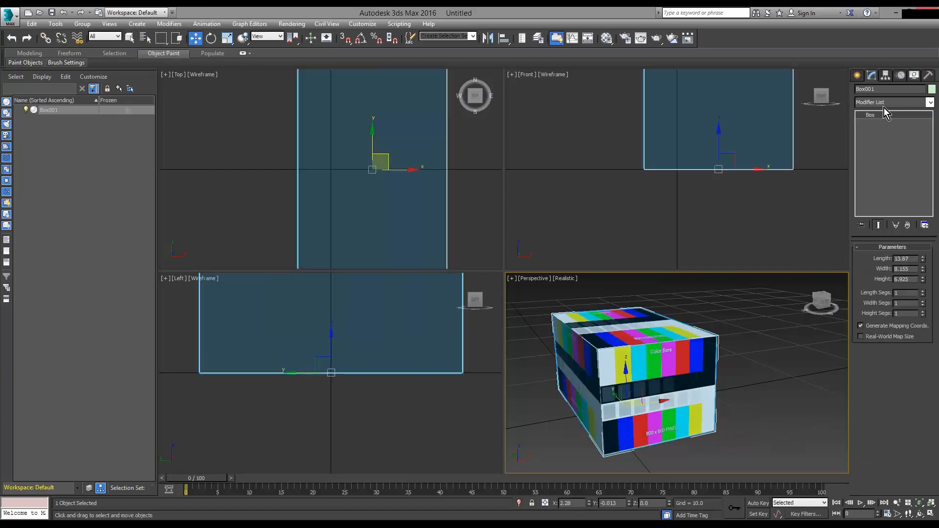
Add an Unwrap UVW modifier to the box
{"action": "left_click", "coordinate": [881, 104]}
{"action": "key", "text": "u"}
{"action": "key", "text": "v"}
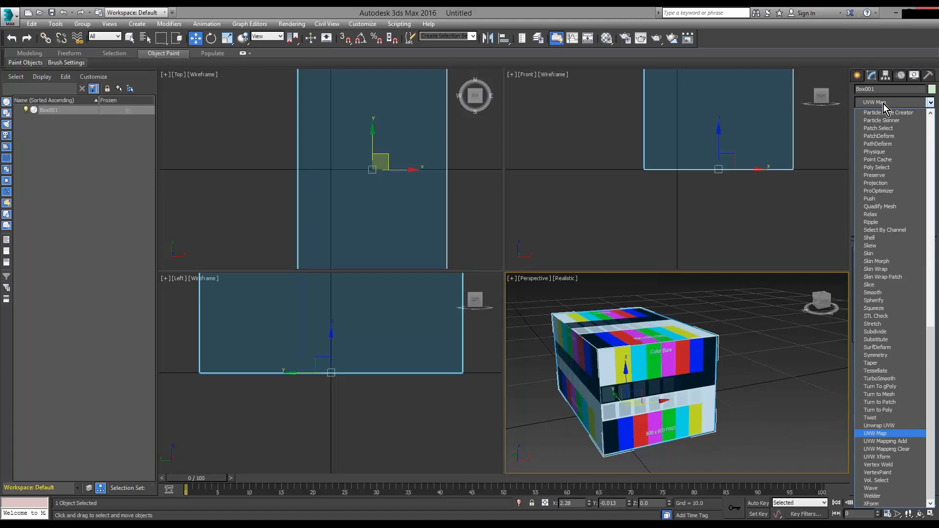
{"action": "key", "text": "Escape"}
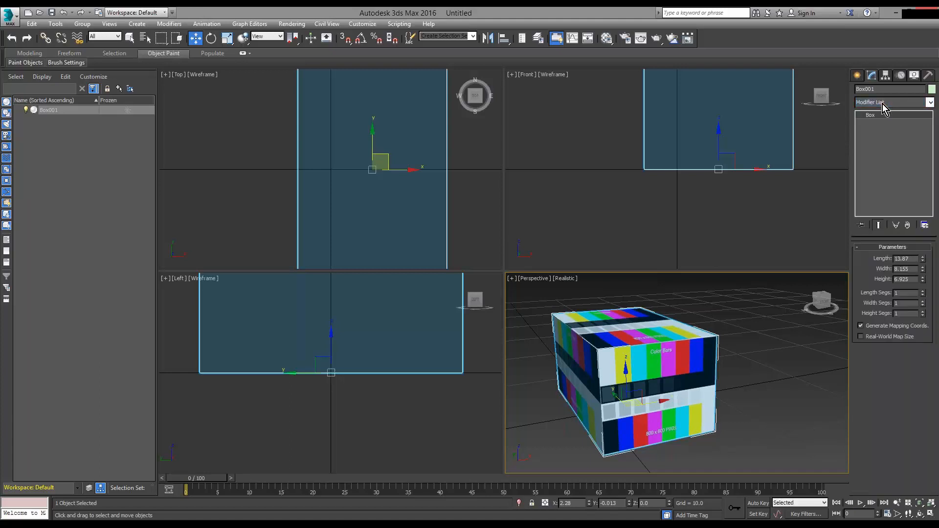
{"action": "left_click", "coordinate": [882, 104]}
{"action": "key", "text": "u"}
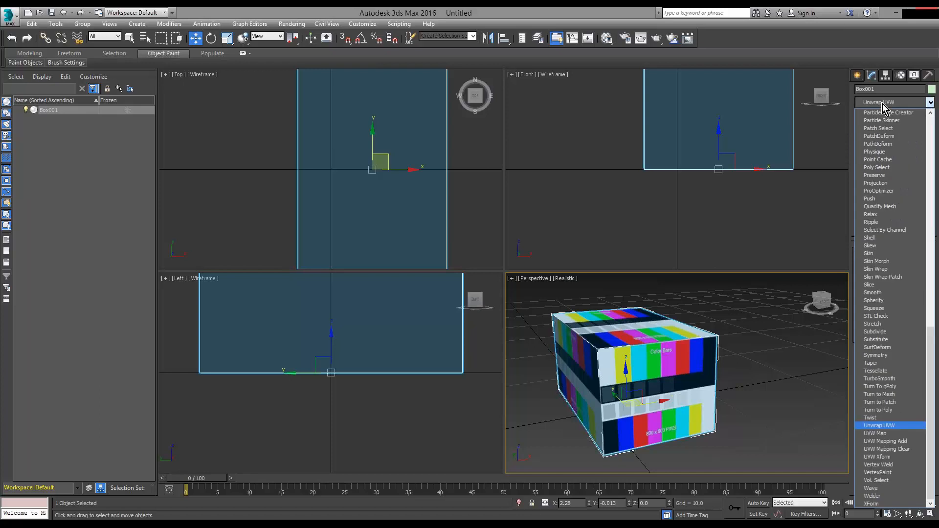
{"action": "key", "text": "Return"}
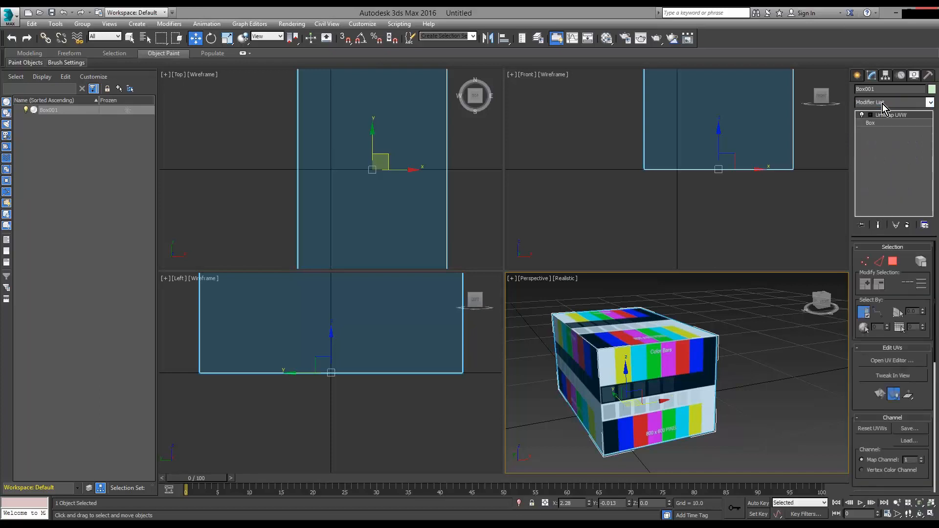
Examine the box's UV layout against the __ColourBars.png map in an enlarged UV editor, and close the editor
{"action": "left_click", "coordinate": [912, 362]}
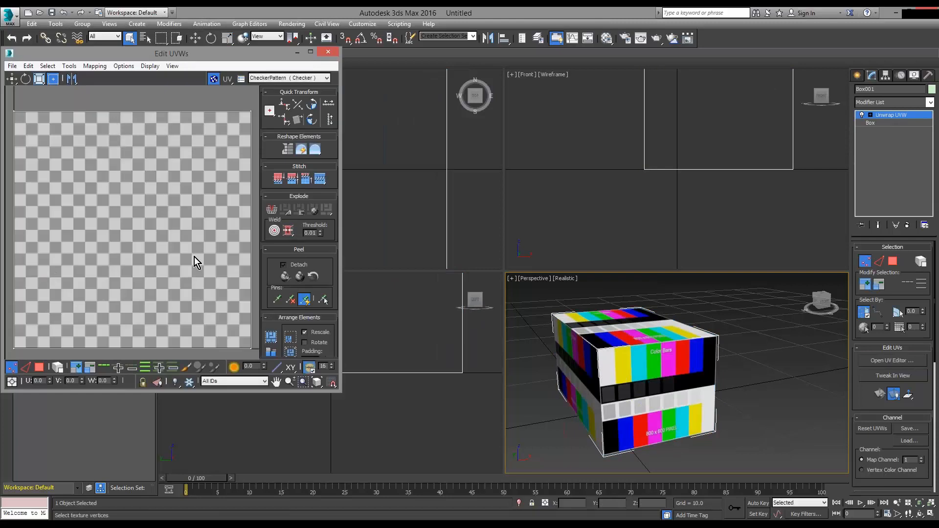
{"action": "left_click", "coordinate": [326, 78]}
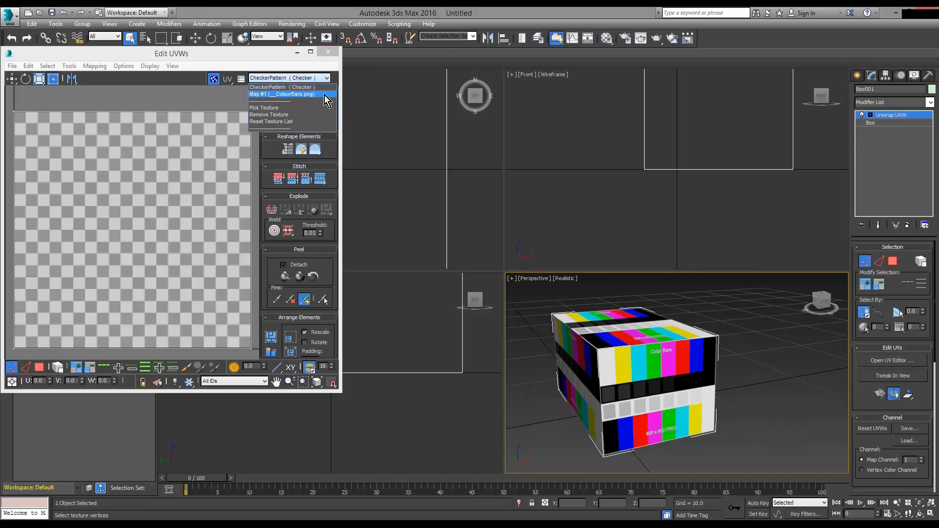
{"action": "left_click", "coordinate": [278, 94]}
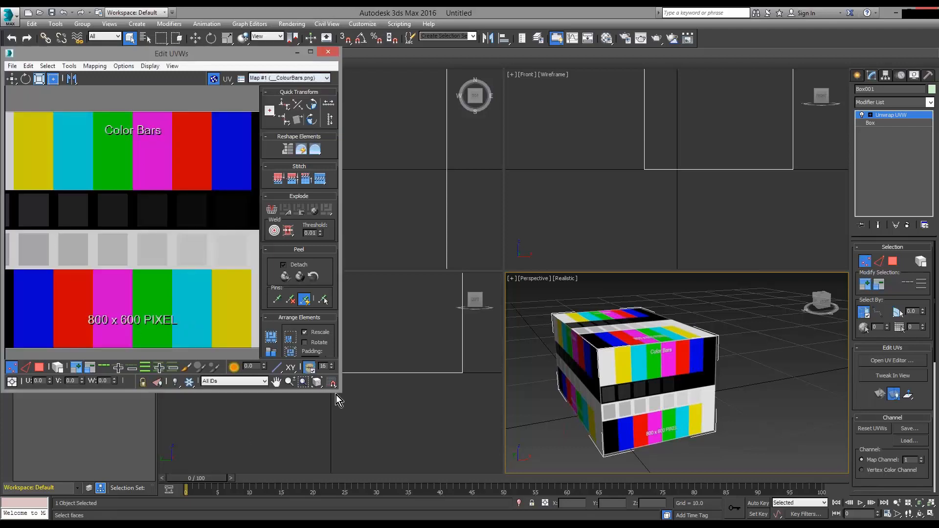
{"action": "left_click_drag", "start_coordinate": [339, 391], "coordinate": [501, 433]}
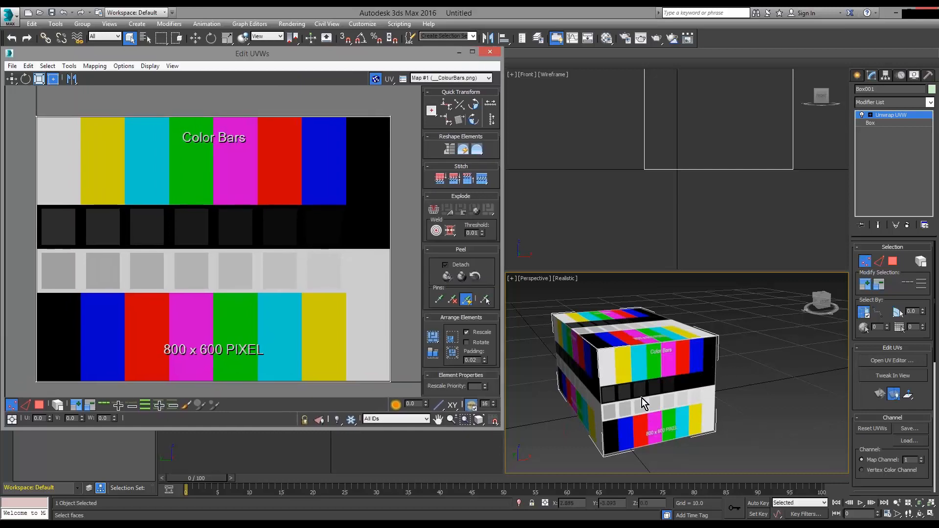
{"action": "left_click", "coordinate": [490, 52]}
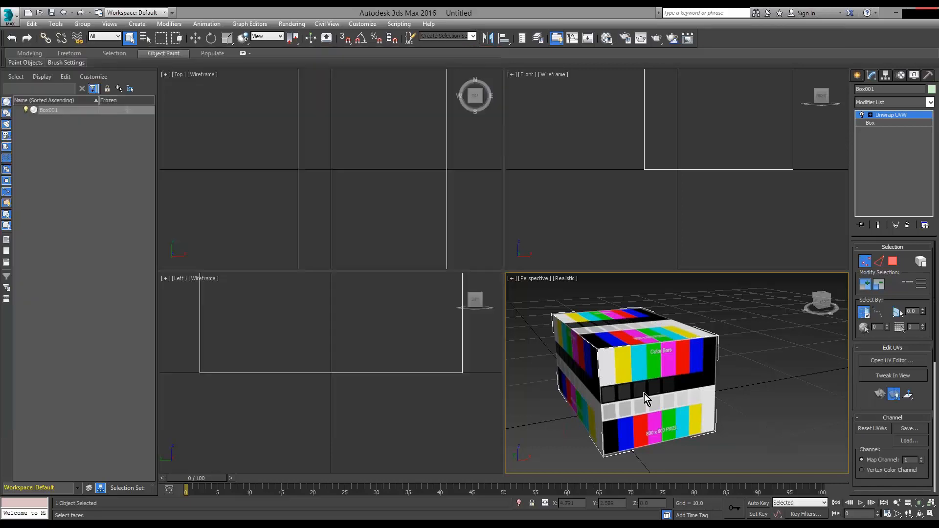
Delete the box and create a pyramid about 13.9 wide, 16.15 deep and 10.6 high in the perspective viewport
{"action": "key", "text": "Delete"}
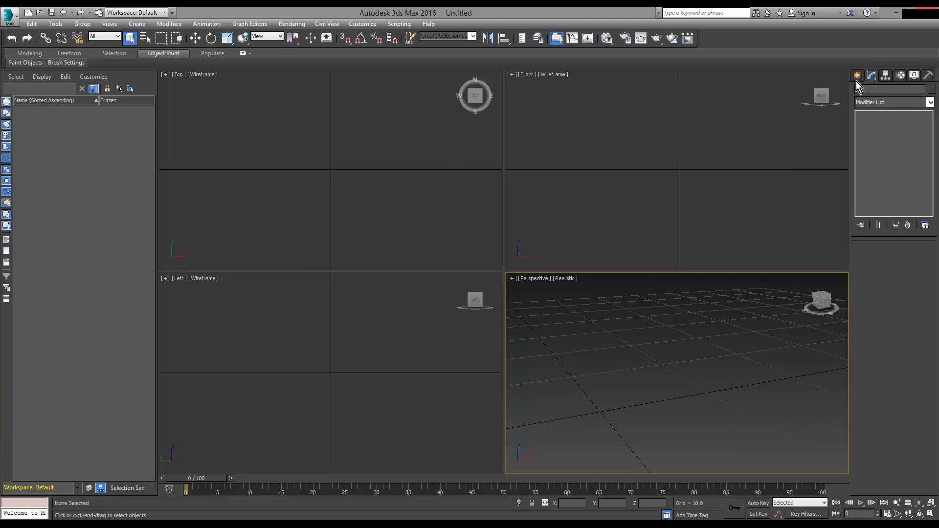
{"action": "left_click", "coordinate": [857, 76]}
{"action": "left_click", "coordinate": [912, 169]}
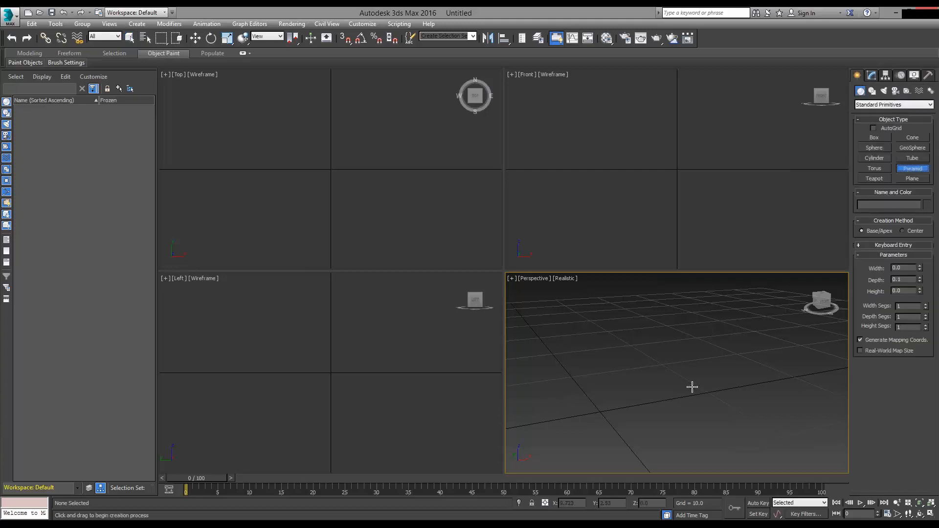
{"action": "left_click_drag", "start_coordinate": [548, 390], "coordinate": [738, 394]}
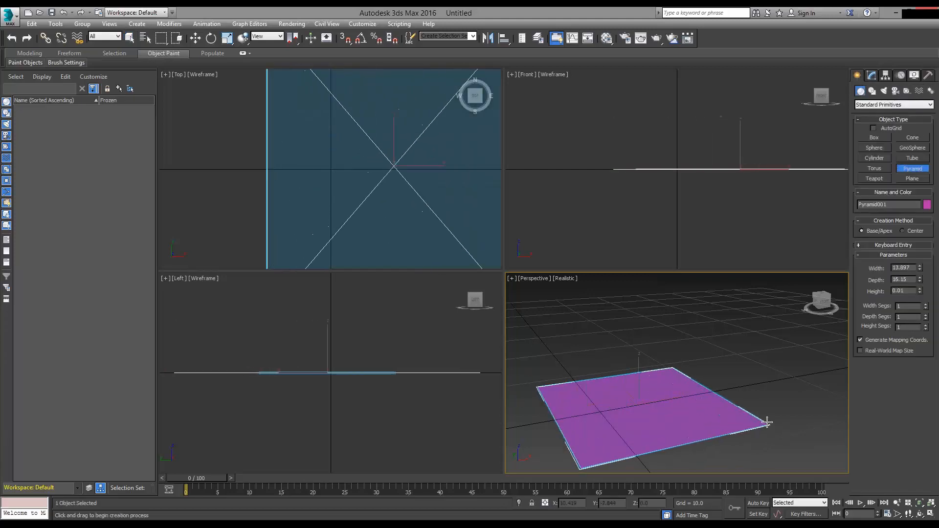
{"action": "left_click", "coordinate": [656, 310]}
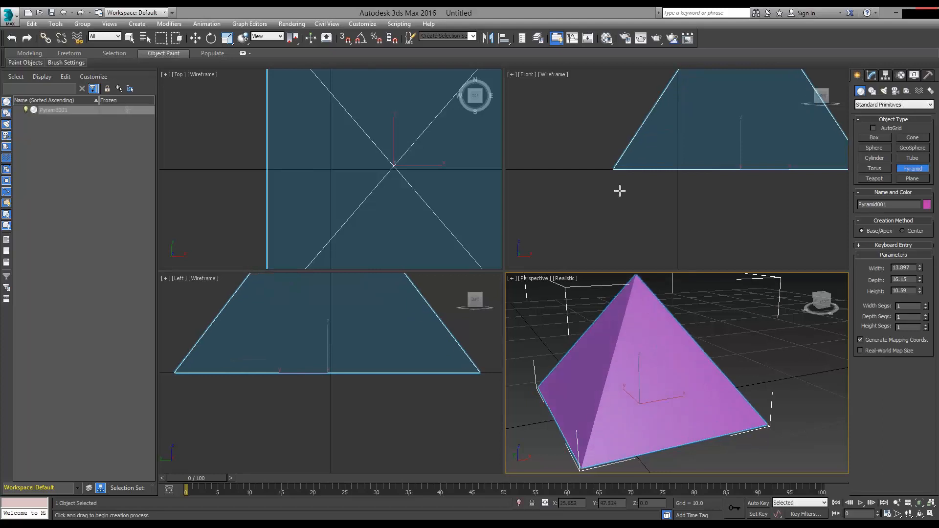
Assign the colour bar material to the pyramid and close the Material Editor
{"action": "left_click", "coordinate": [608, 39]}
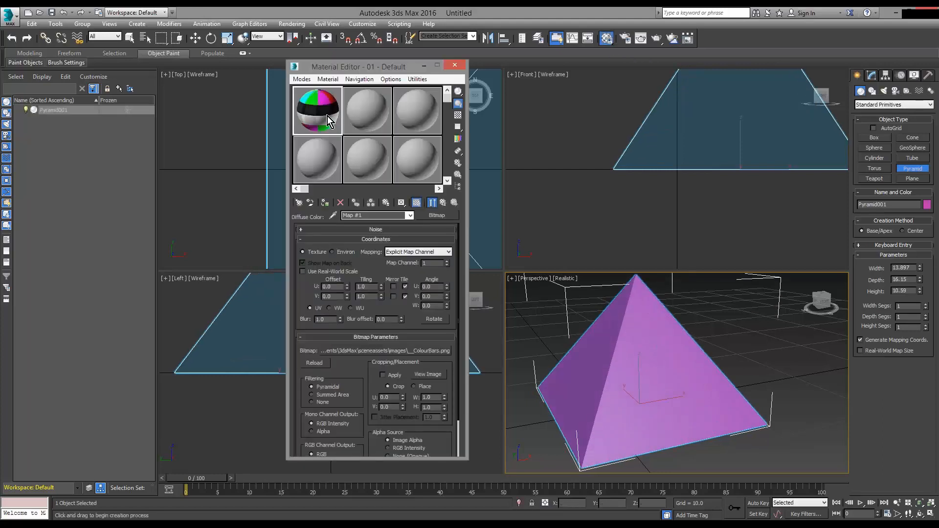
{"action": "left_click", "coordinate": [324, 203]}
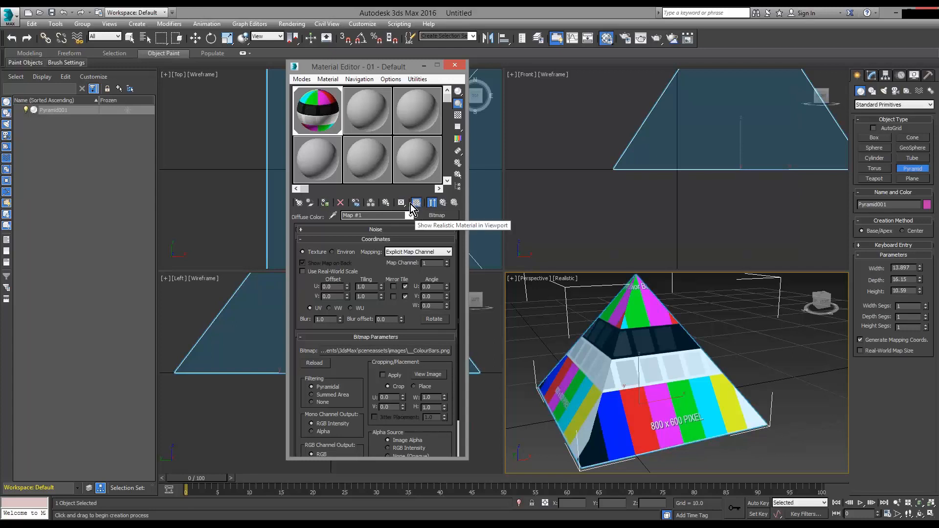
{"action": "left_click", "coordinate": [454, 66]}
Open the pyramid's hierarchy and pivot settings
{"action": "left_click", "coordinate": [886, 76]}
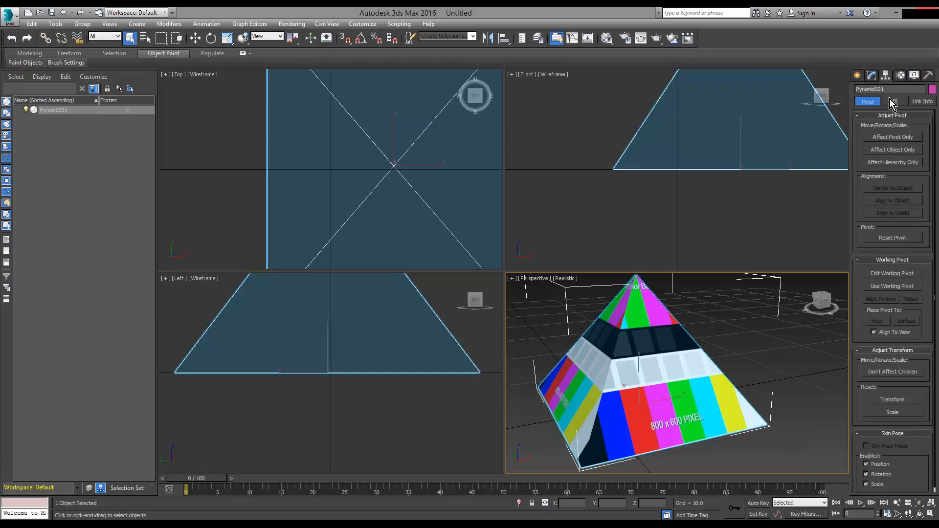
Apply an Unwrap UVW modifier to the pyramid and open its UVs in the UV editor
{"action": "left_click", "coordinate": [873, 76]}
{"action": "left_click", "coordinate": [880, 100]}
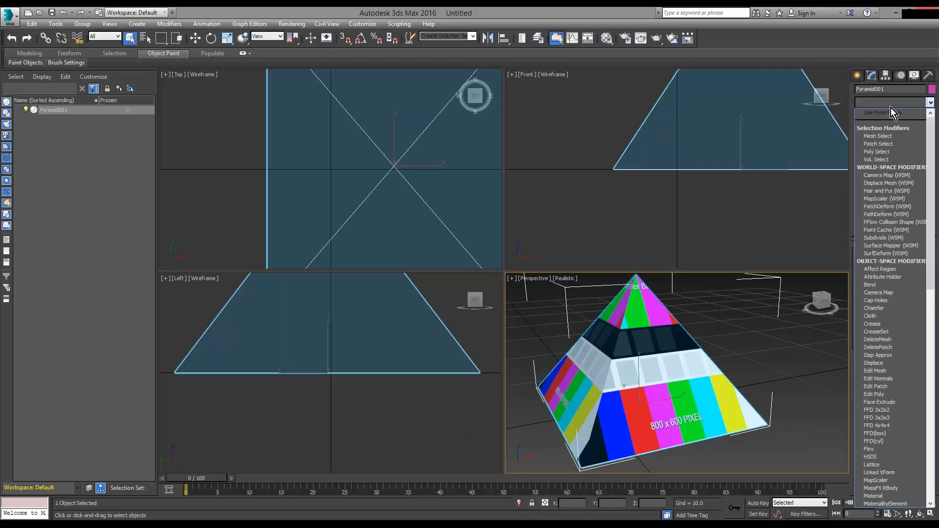
{"action": "key", "text": "u"}
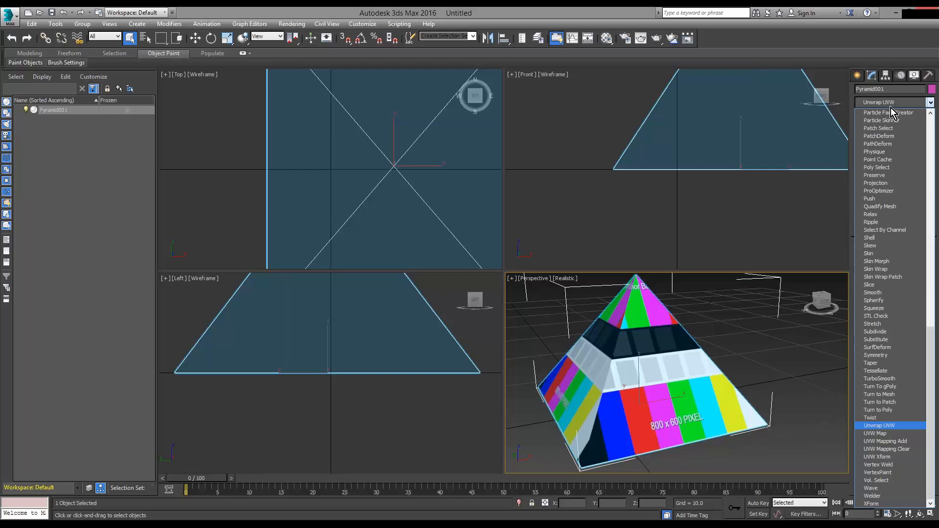
{"action": "key", "text": "Return"}
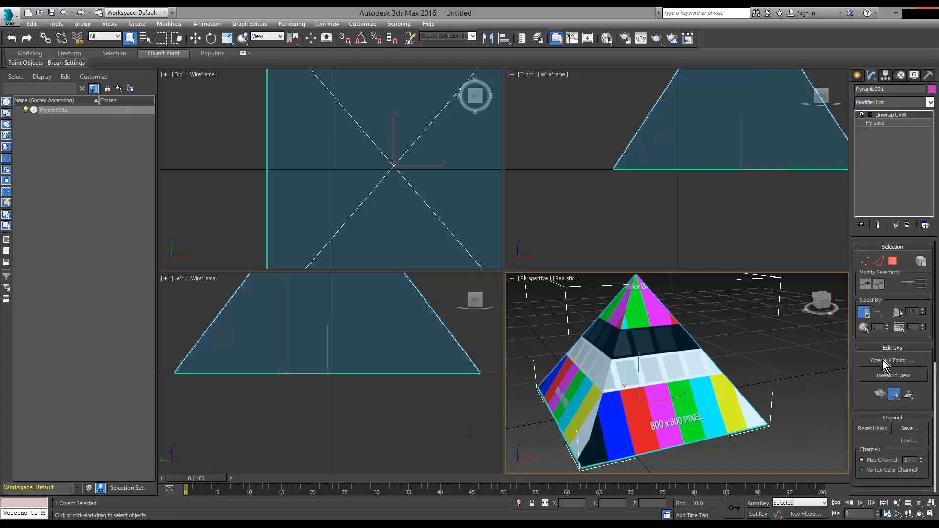
{"action": "left_click", "coordinate": [882, 360]}
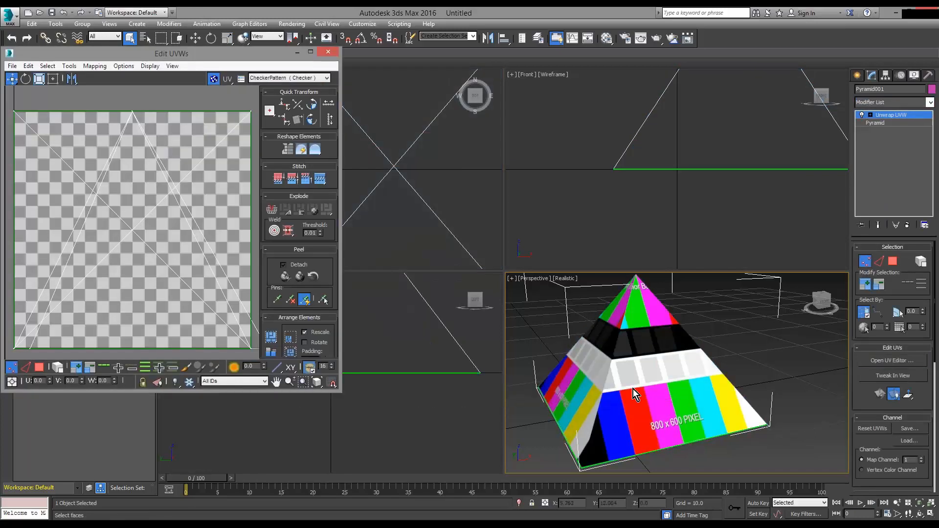
Select the pyramid's front face in polygon mode and display the ColourBars.png map behind its UVs
{"action": "left_click", "coordinate": [39, 366]}
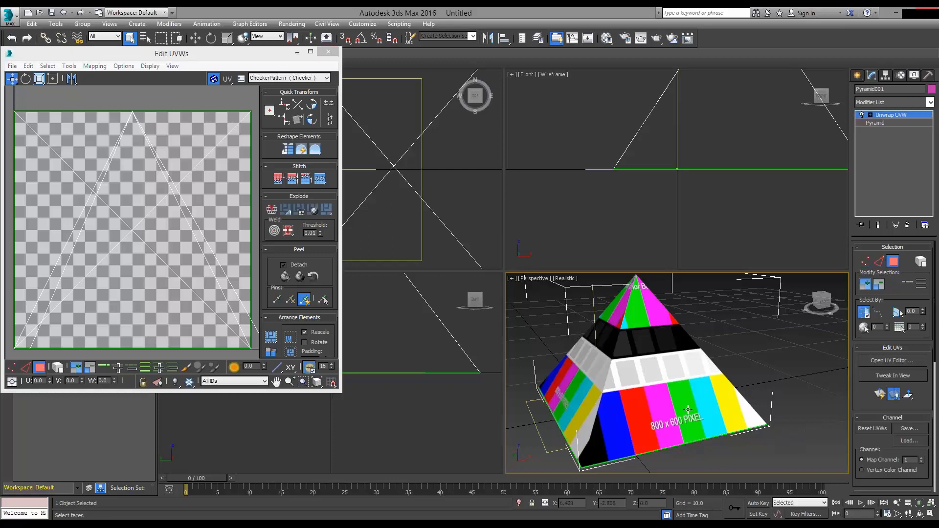
{"action": "left_click", "coordinate": [620, 384]}
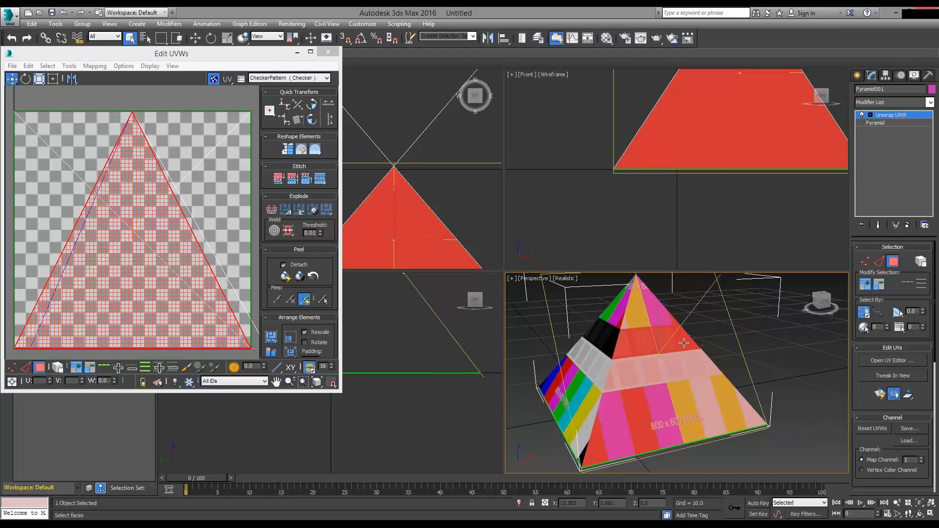
{"action": "left_click", "coordinate": [243, 337]}
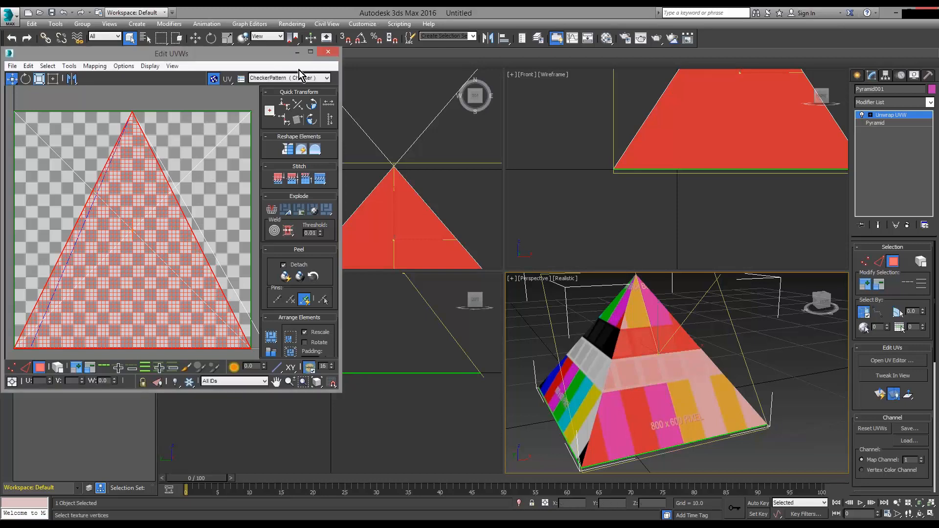
{"action": "left_click", "coordinate": [326, 78]}
{"action": "left_click", "coordinate": [308, 94]}
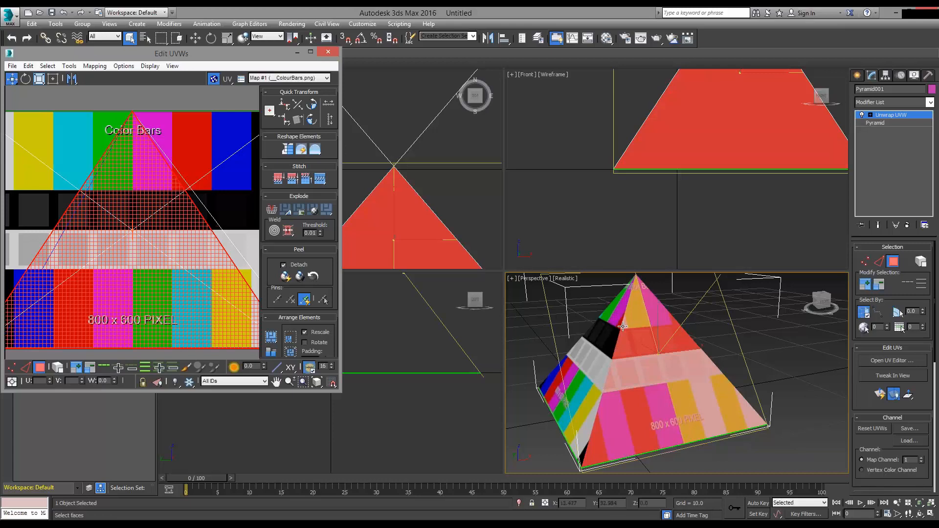
Examine how the pyramid's adjacent side face and a triangular base face are laid out on the colour-bar map
{"action": "left_click", "coordinate": [599, 342]}
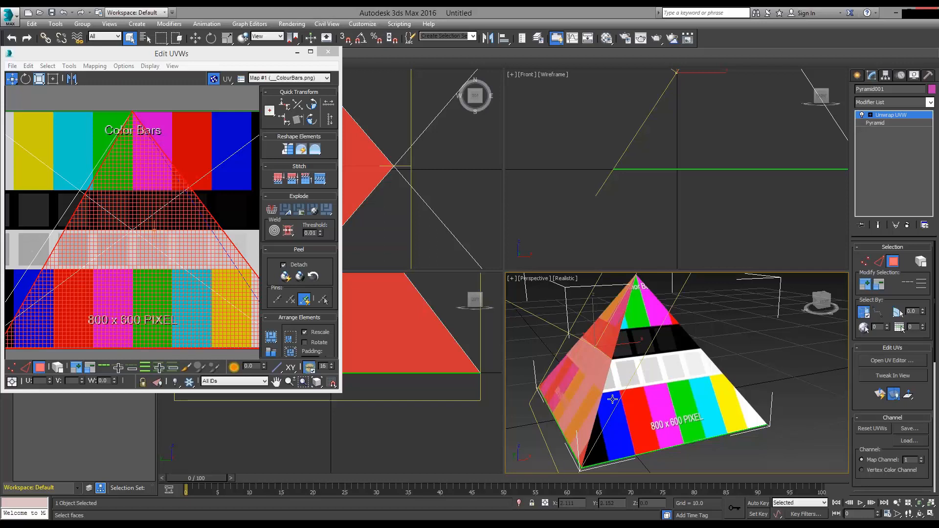
{"action": "middle_click_drag", "start_coordinate": [612, 399], "coordinate": [583, 327], "text": "alt"}
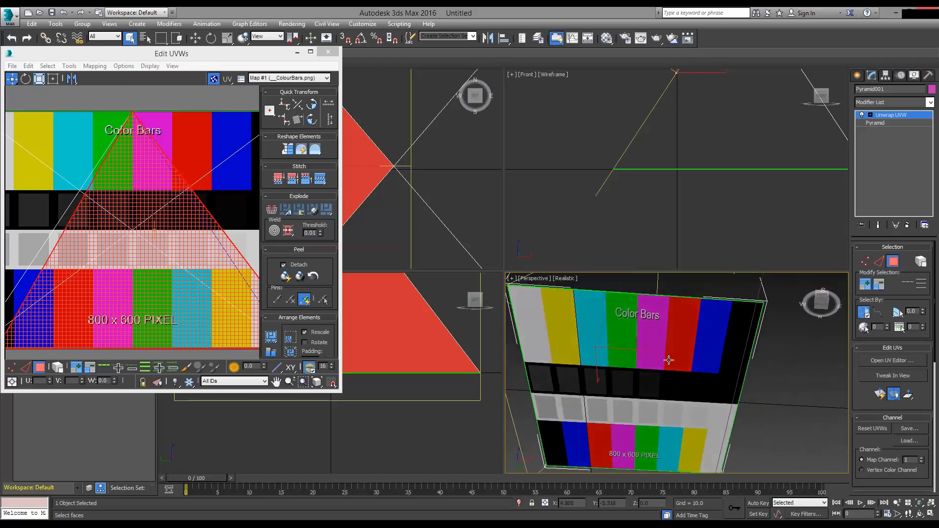
{"action": "left_click", "coordinate": [633, 380]}
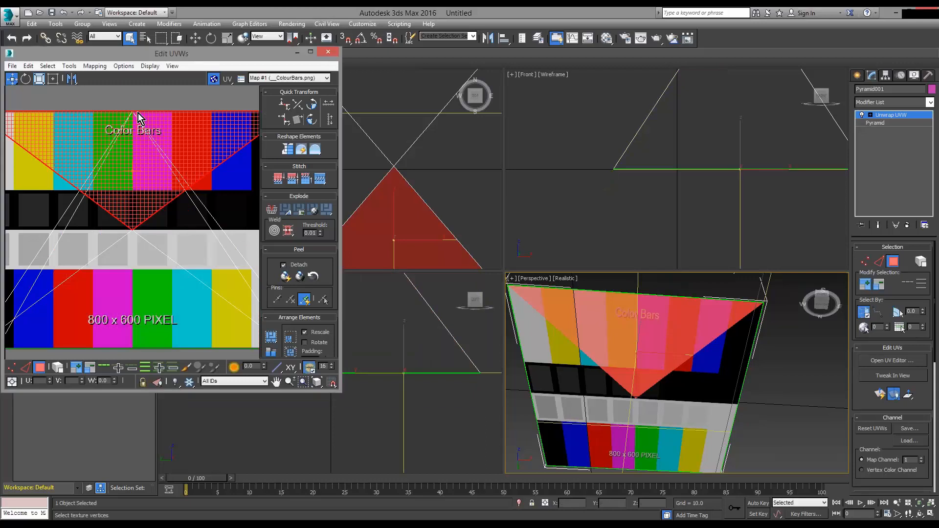
{"action": "middle_click_drag", "start_coordinate": [716, 354], "coordinate": [686, 441], "text": "alt"}
{"action": "scroll", "coordinate": [712, 383], "scroll_direction": "down", "scroll_amount": 8}
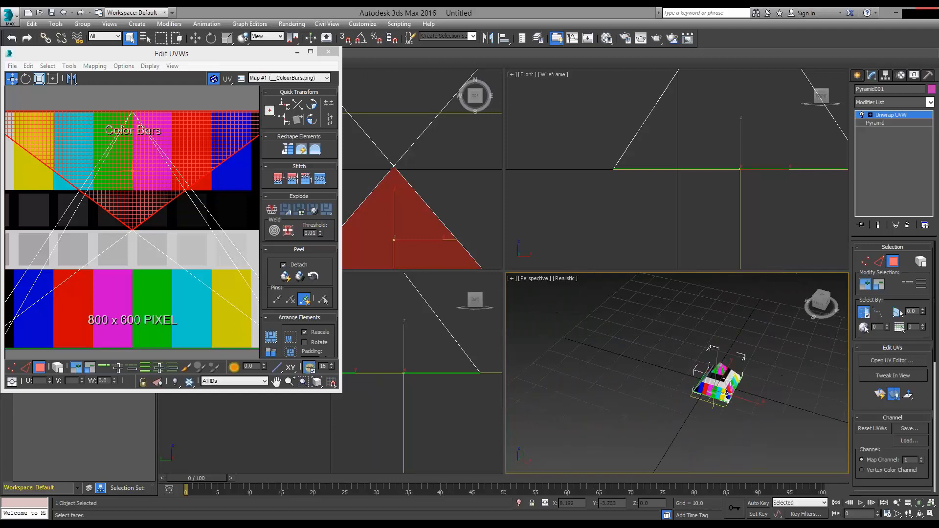
{"action": "scroll", "coordinate": [724, 392], "scroll_direction": "up", "scroll_amount": 4}
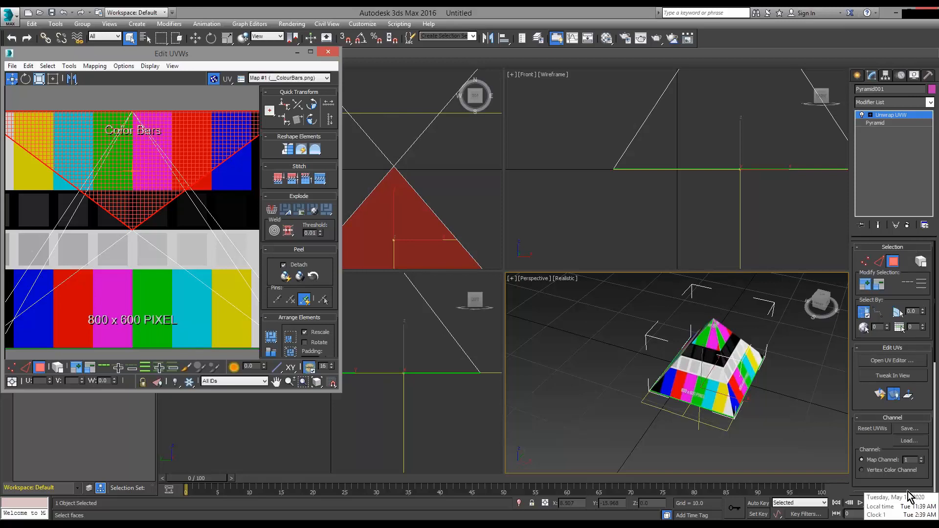
Close the UV editor and delete the pyramid from the scene
{"action": "left_click", "coordinate": [327, 52]}
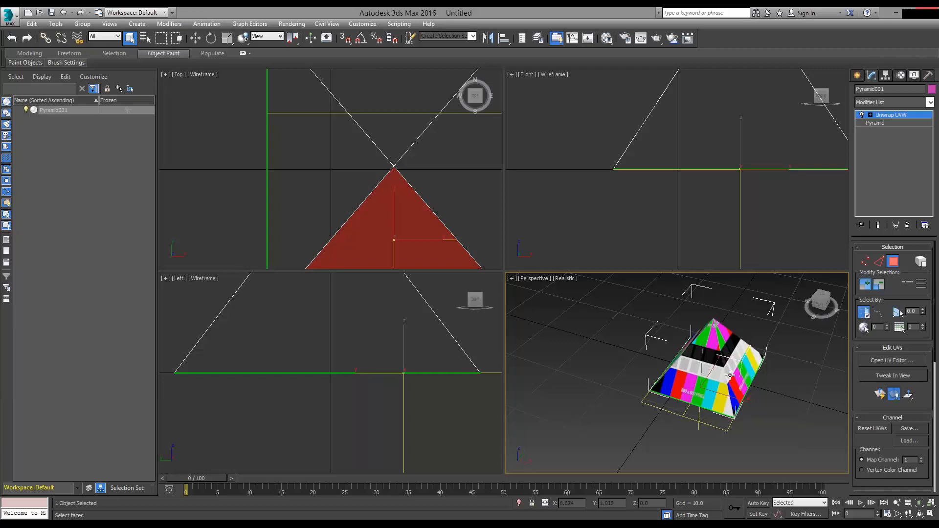
{"action": "key", "text": "Delete"}
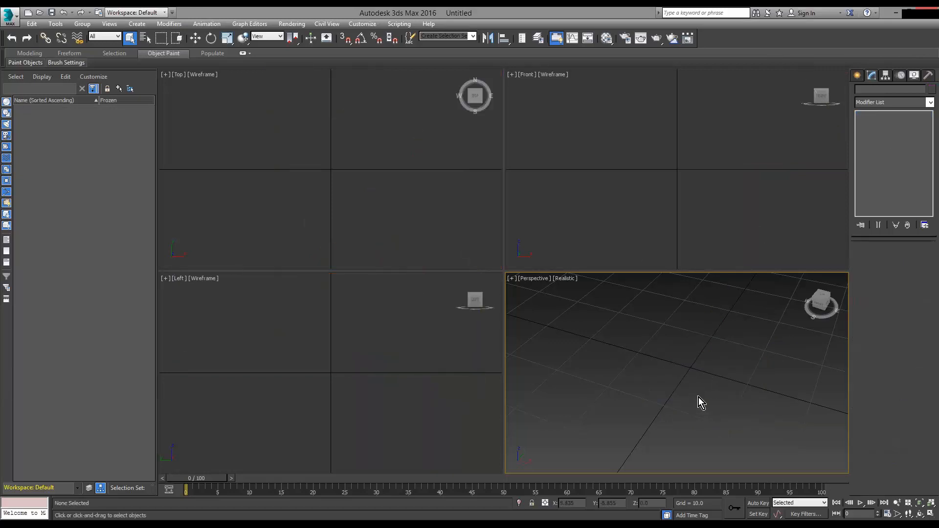
Draw a plane about 5 units long and 8 units wide in the Front view
{"action": "middle_click_drag", "start_coordinate": [698, 397], "coordinate": [754, 379], "text": "alt"}
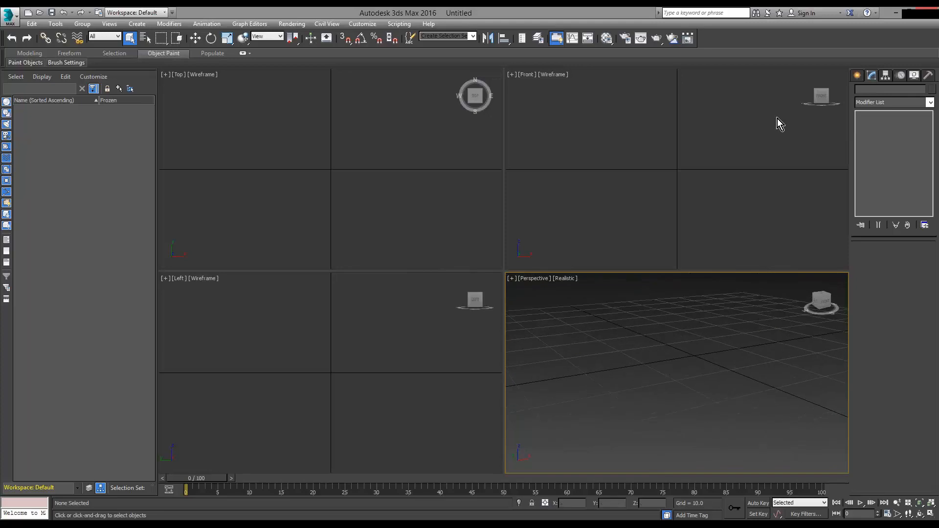
{"action": "left_click", "coordinate": [857, 75]}
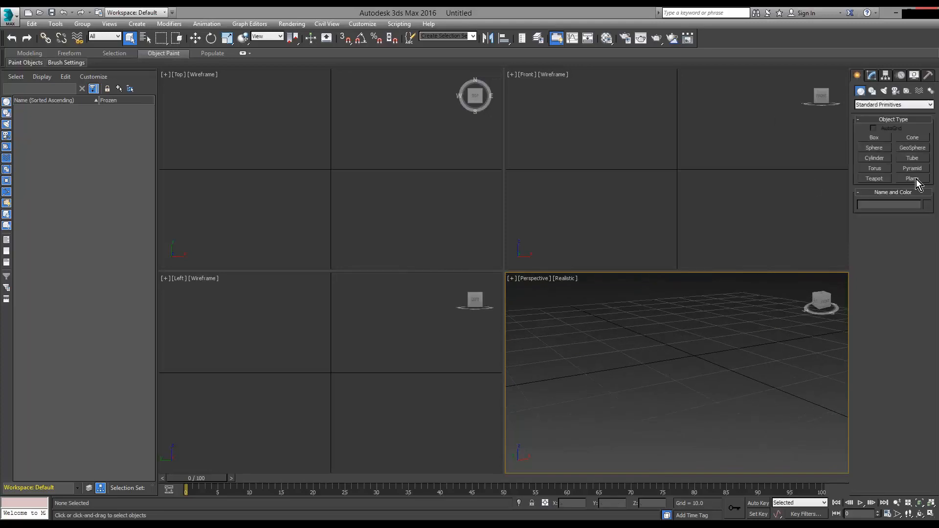
{"action": "left_click", "coordinate": [913, 179]}
{"action": "left_click_drag", "start_coordinate": [613, 121], "coordinate": [760, 214]}
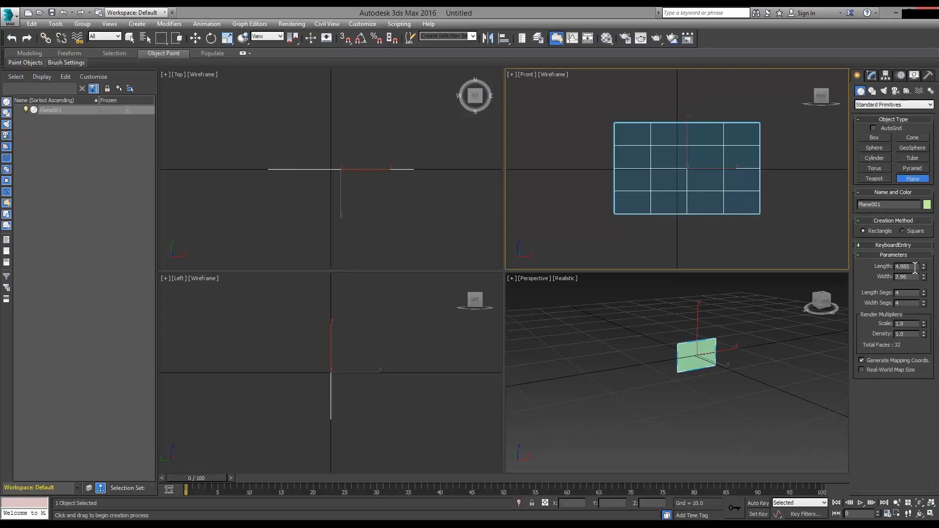
Set the plane's width to 8 and its length to 4.5
{"action": "left_click_drag", "start_coordinate": [914, 277], "coordinate": [856, 275]}
{"action": "type", "text": "8"}
{"action": "key", "text": "Return"}
{"action": "left_click_drag", "start_coordinate": [913, 267], "coordinate": [901, 266]}
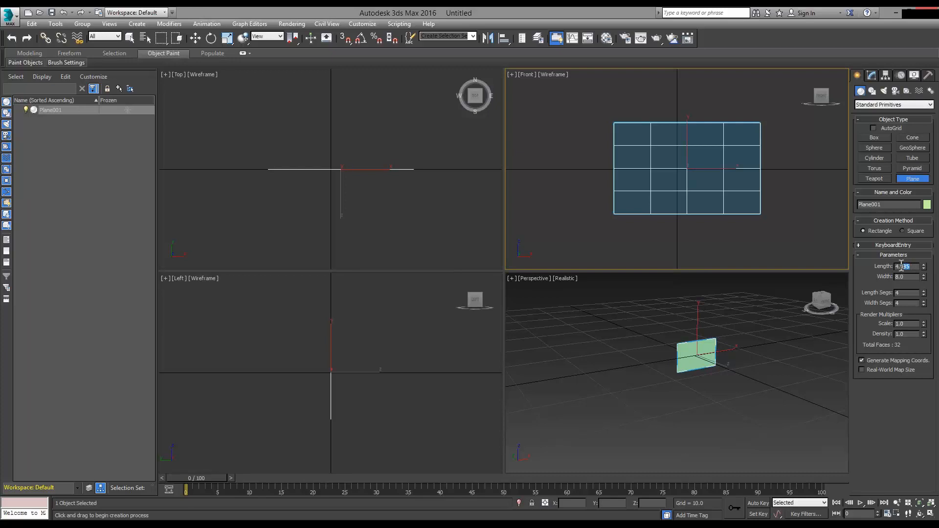
{"action": "type", "text": "4.4"}
{"action": "key", "text": "Return"}
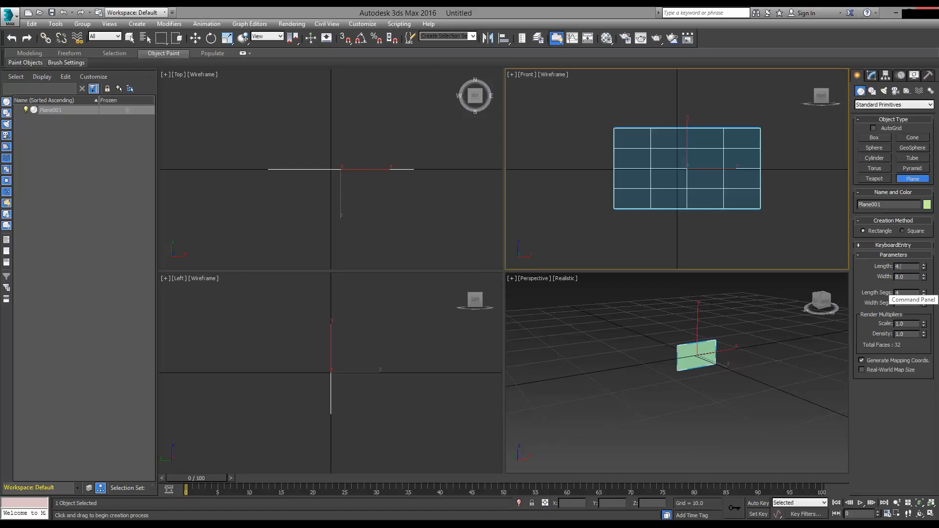
{"action": "type", "text": "4.5"}
{"action": "key", "text": "Return"}
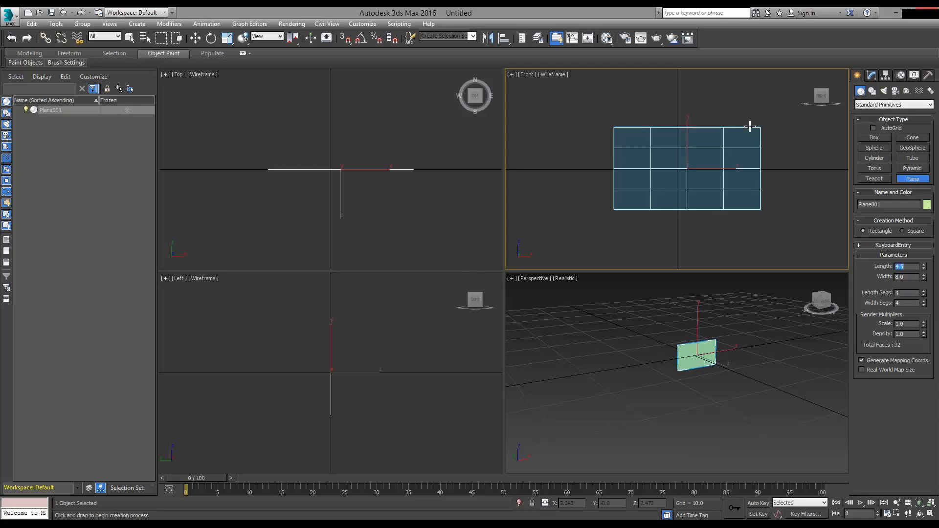
Move the plane to the world origin with X, Y and Z all at 0
{"action": "left_click", "coordinate": [195, 37]}
{"action": "left_click_drag", "start_coordinate": [533, 499], "coordinate": [478, 498]}
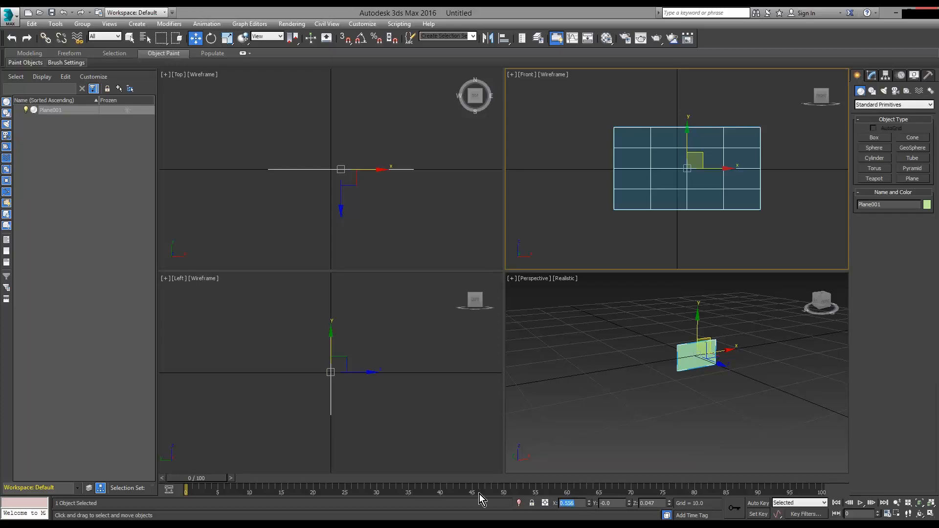
{"action": "type", "text": "0"}
{"action": "key", "text": "Tab"}
{"action": "type", "text": "0"}
{"action": "key", "text": "Tab"}
{"action": "type", "text": "0"}
{"action": "key", "text": "Return"}
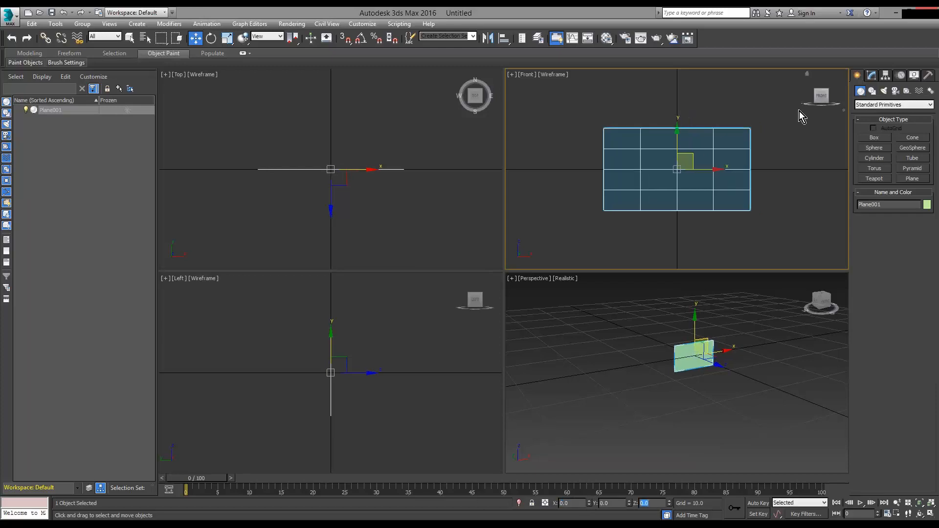
Draw a second plane just to the right of the first in the Front view, with length 4.5 and width 4
{"action": "left_click", "coordinate": [910, 179]}
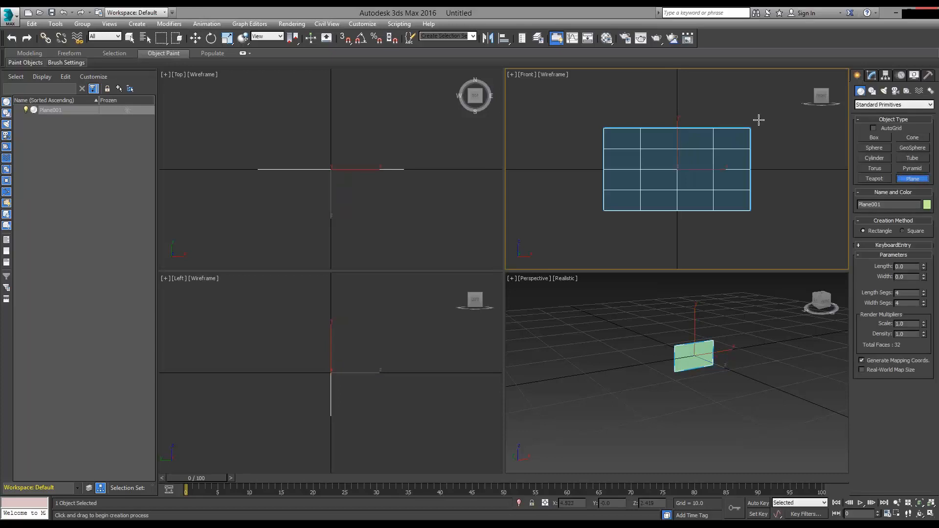
{"action": "left_click_drag", "start_coordinate": [755, 127], "coordinate": [796, 211]}
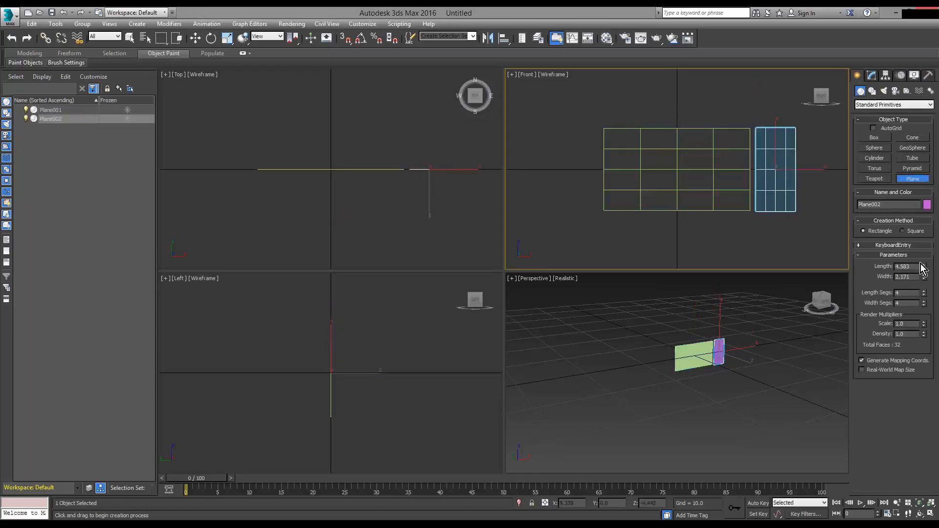
{"action": "double_click", "coordinate": [883, 266]}
{"action": "type", "text": "4"}
{"action": "key", "text": "Tab"}
{"action": "type", "text": "4"}
{"action": "key", "text": "Return"}
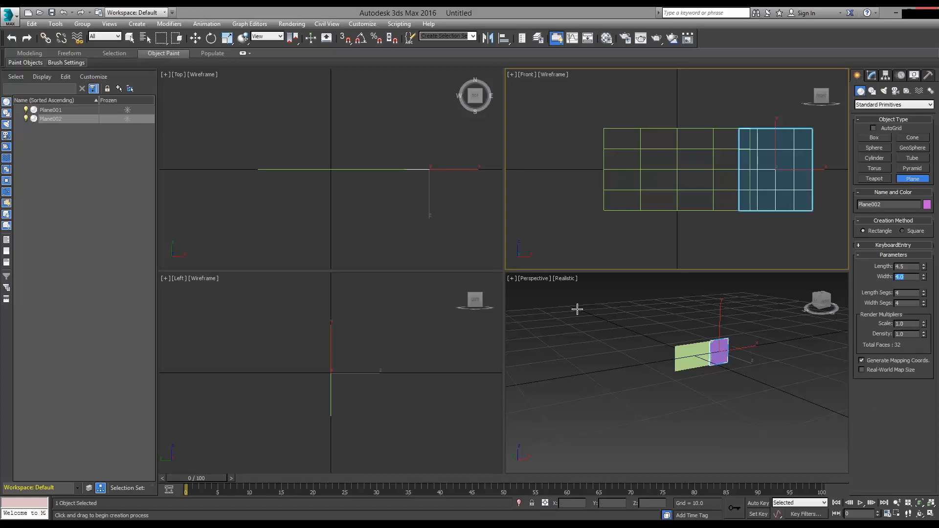
Position the second plane against the first one's right edge at X 6 and Z 0
{"action": "left_click", "coordinate": [195, 38]}
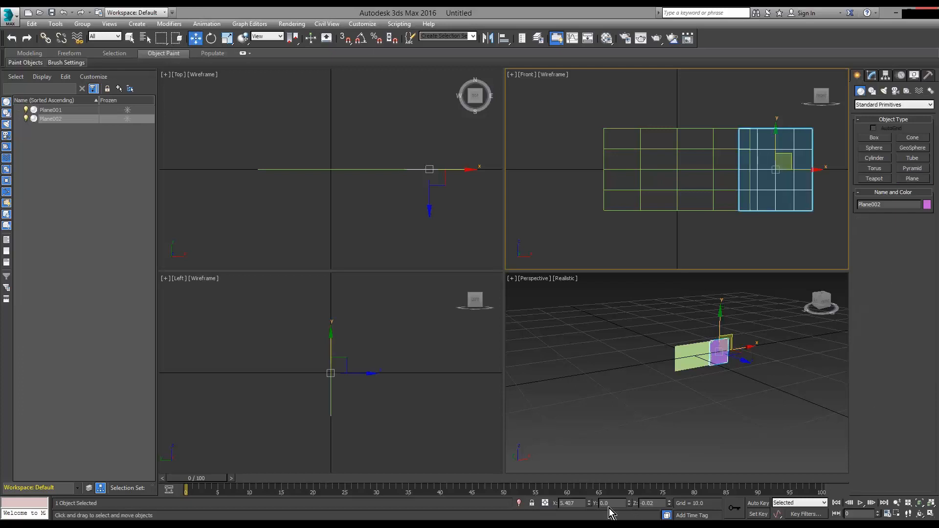
{"action": "left_click", "coordinate": [654, 502]}
{"action": "type", "text": "0"}
{"action": "left_click", "coordinate": [567, 504]}
{"action": "type", "text": "6"}
{"action": "key", "text": "Return"}
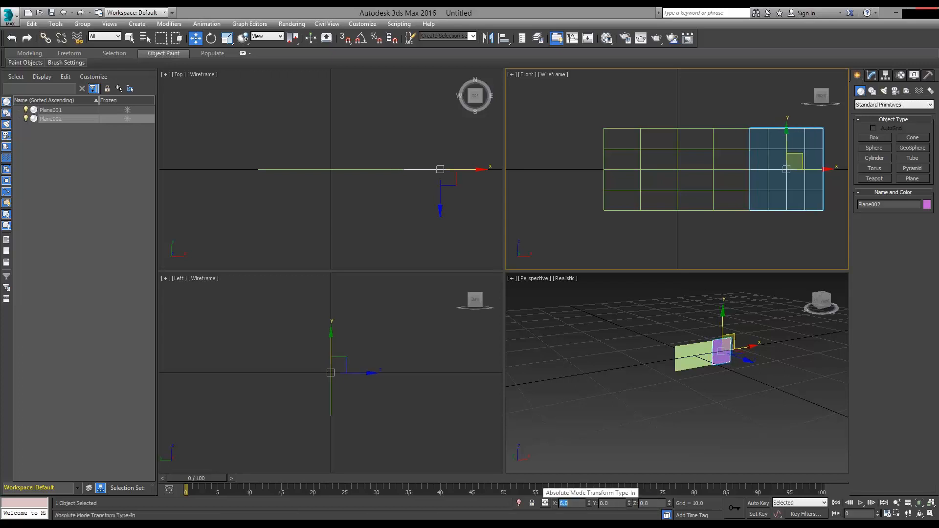
{"action": "left_click", "coordinate": [789, 164]}
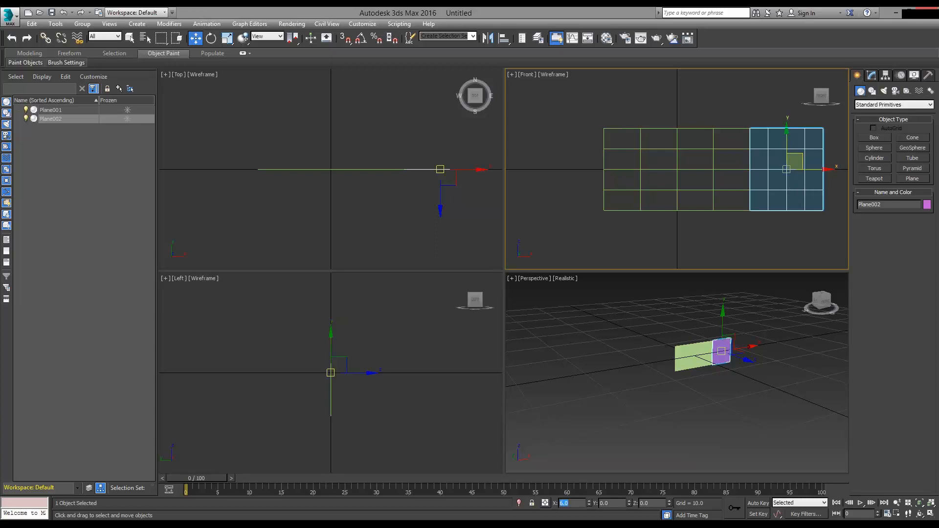
Start an Array of the second plane with Copy as the object type and the preview enabled
{"action": "left_click", "coordinate": [58, 24]}
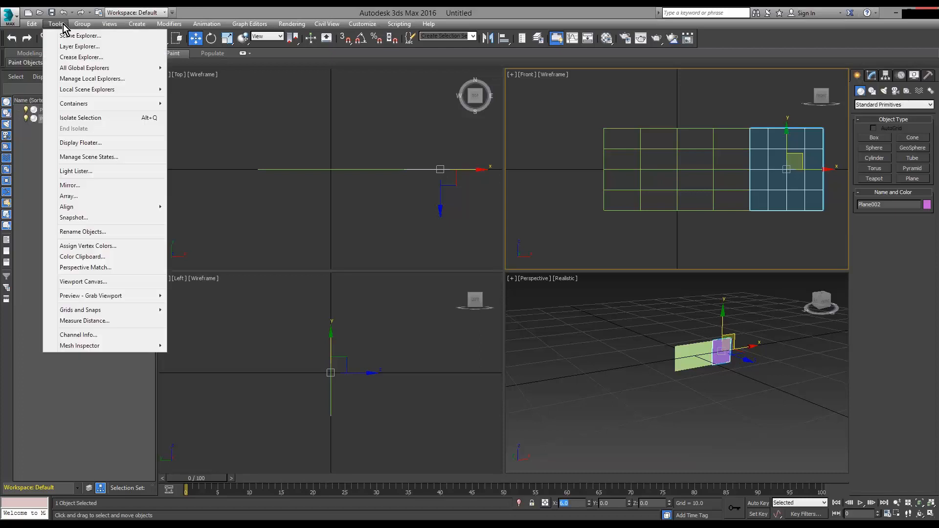
{"action": "left_click", "coordinate": [79, 199]}
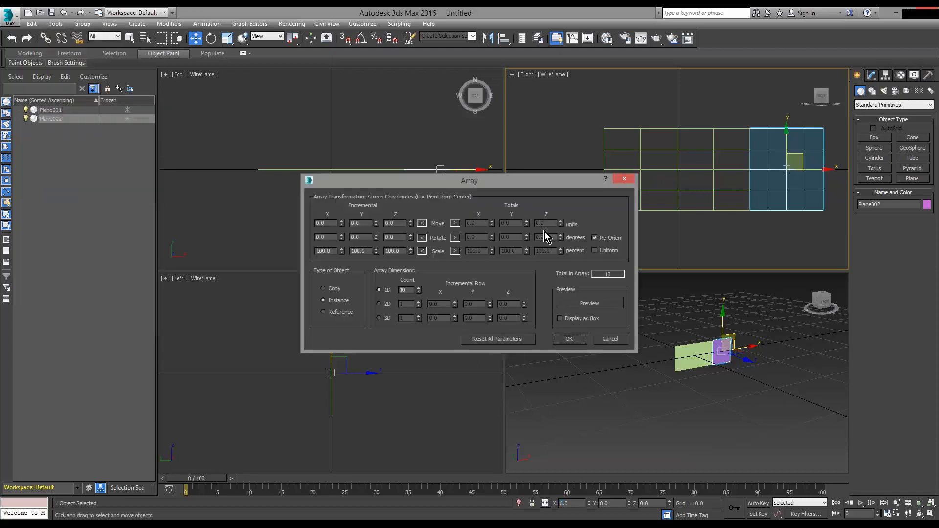
{"action": "left_click_drag", "start_coordinate": [537, 184], "coordinate": [393, 179]}
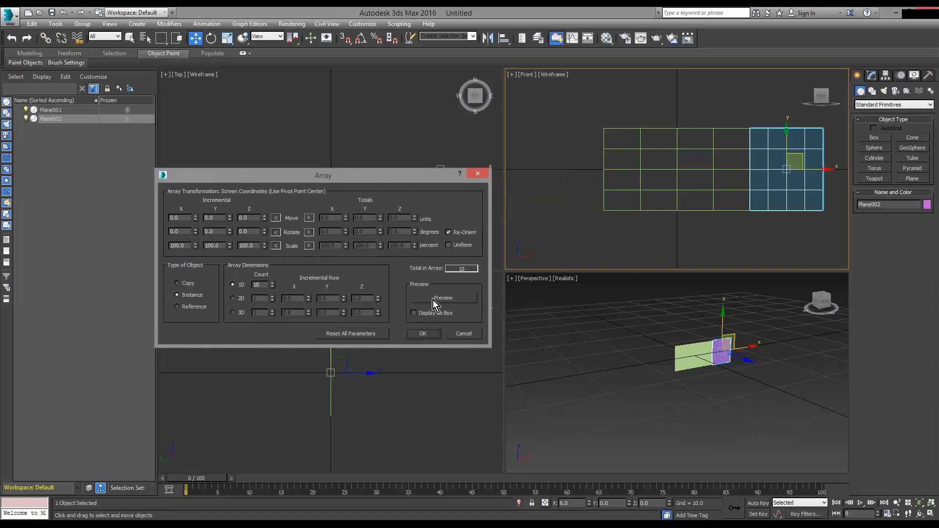
{"action": "left_click", "coordinate": [182, 283]}
{"action": "left_click", "coordinate": [443, 299]}
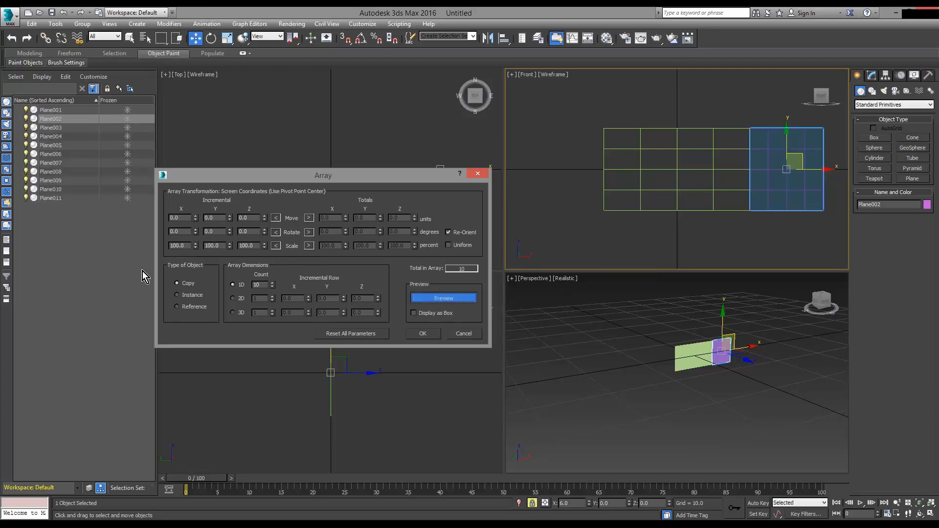
Set the array's incremental X move to 12 units and its 1D count to 1
{"action": "double_click", "coordinate": [172, 217]}
{"action": "type", "text": "12"}
{"action": "key", "text": "Tab"}
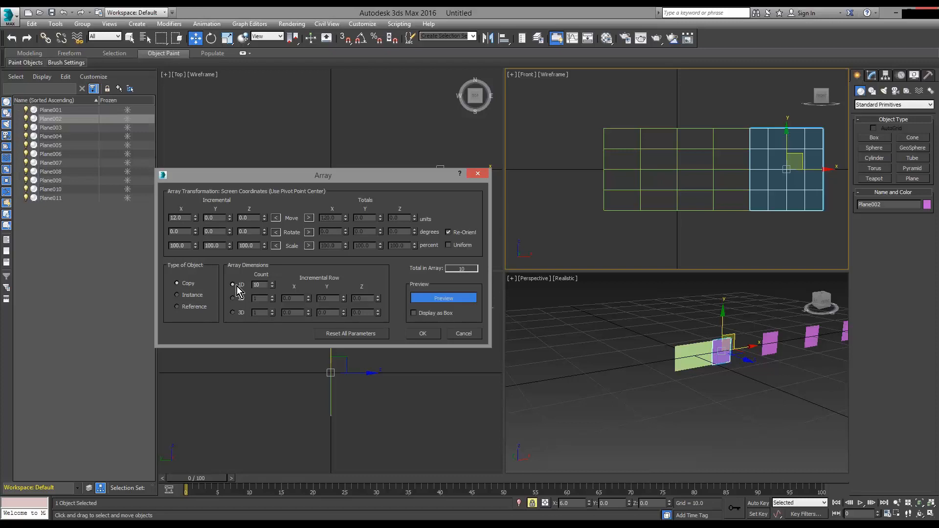
{"action": "double_click", "coordinate": [266, 285]}
{"action": "type", "text": "1"}
{"action": "key", "text": "Return"}
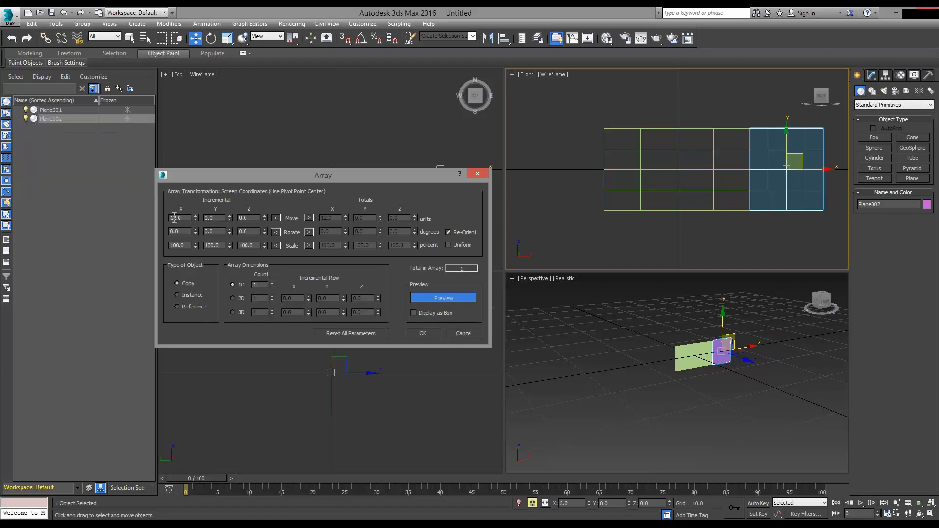
Set the array's incremental X move to -12 units and its 1D count to 2, and create the copied plane
{"action": "left_click", "coordinate": [170, 217]}
{"action": "type", "text": "-"}
{"action": "key", "text": "Tab"}
{"action": "left_click", "coordinate": [272, 282]}
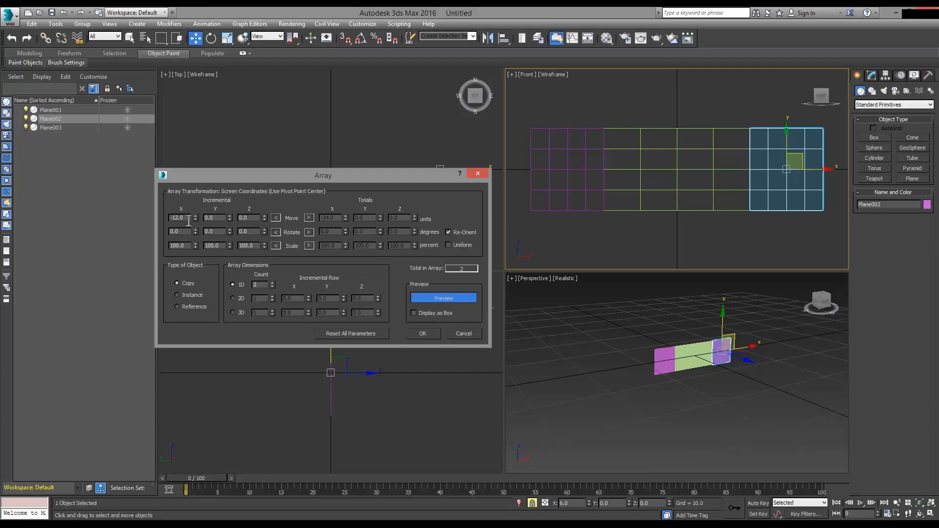
{"action": "left_click", "coordinate": [424, 333]}
{"action": "left_click", "coordinate": [778, 411]}
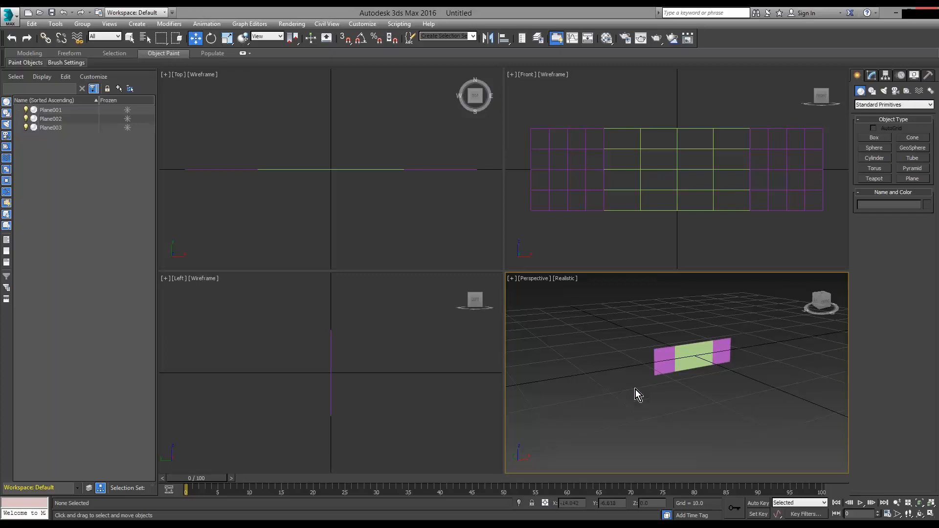
Select all three planes and add a shared UVW Map modifier to them
{"action": "key", "text": "ctrl+a"}
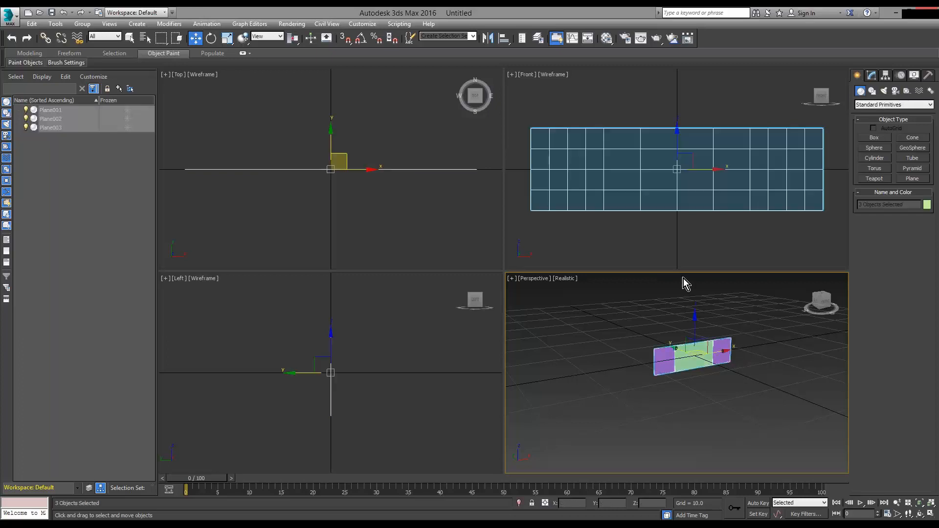
{"action": "left_click", "coordinate": [872, 75]}
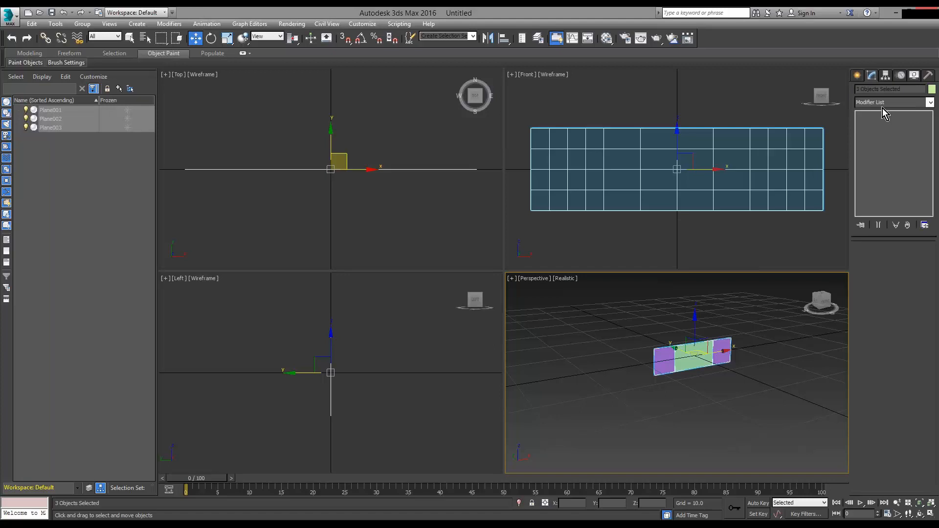
{"action": "left_click", "coordinate": [881, 102]}
{"action": "type", "text": "uv"}
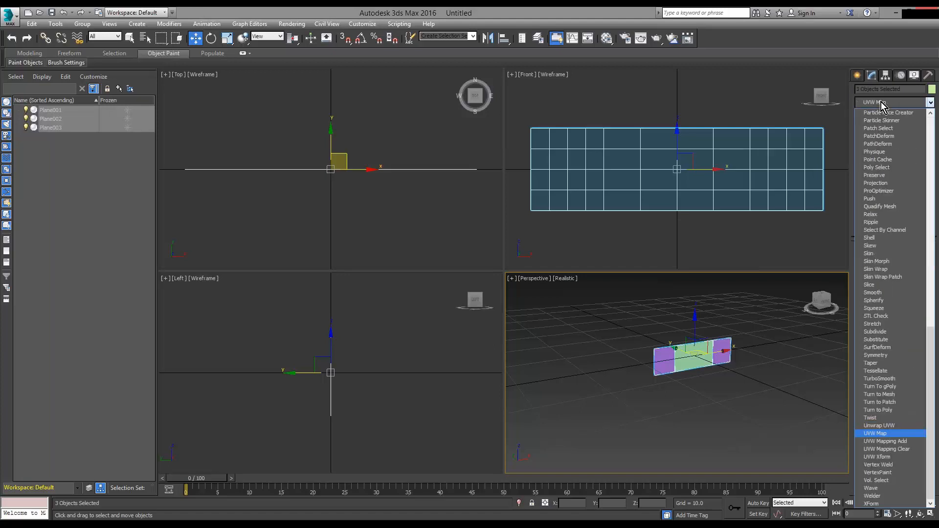
{"action": "key", "text": "Return"}
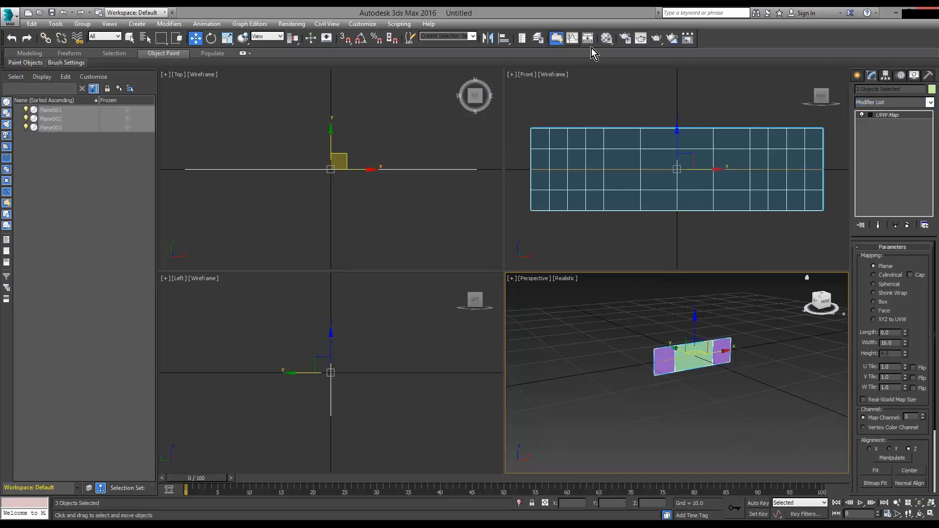
Assign the colour bars material from the first Material Editor slot to the three selected planes
{"action": "left_click", "coordinate": [607, 38]}
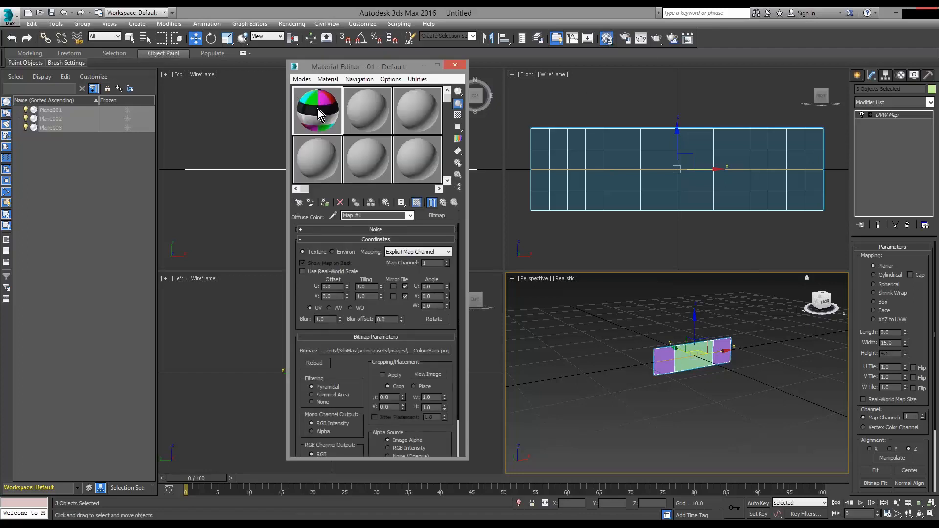
{"action": "left_click", "coordinate": [325, 202]}
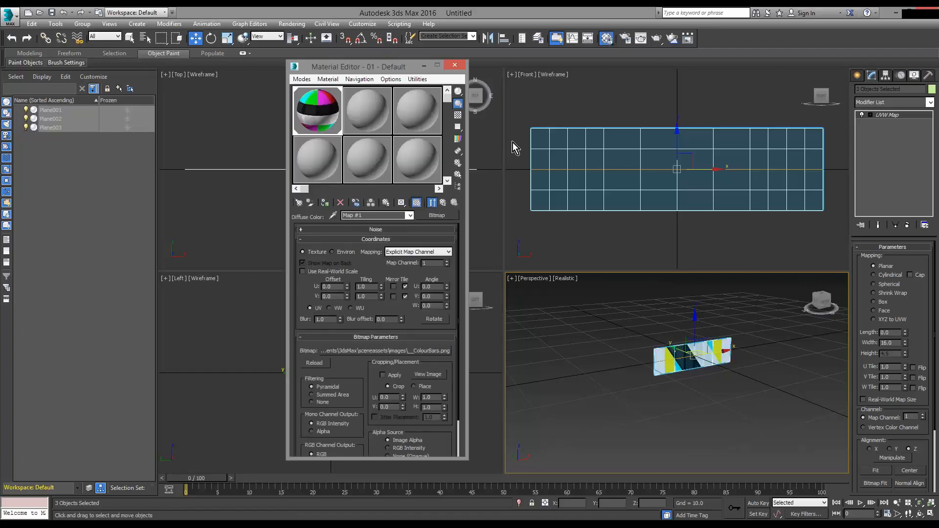
{"action": "left_click", "coordinate": [454, 65]}
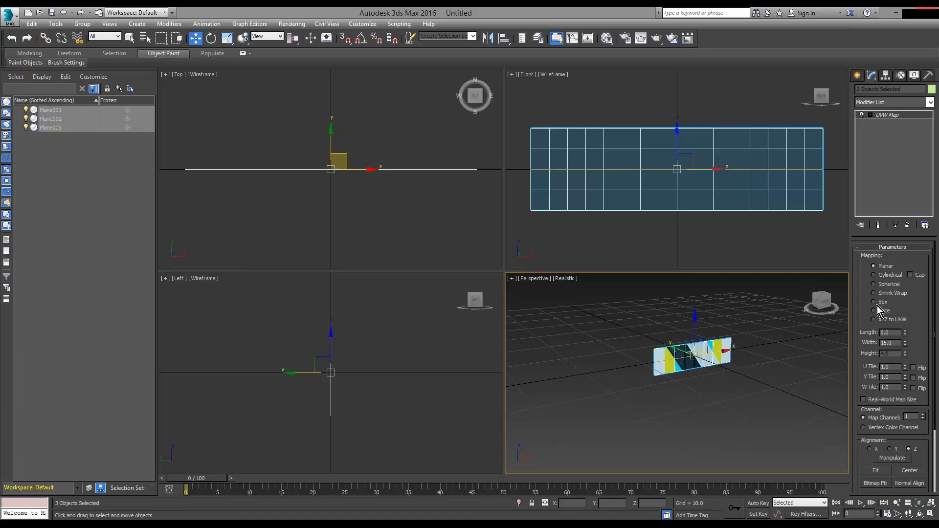
Align the planar UVW mapping to the Y axis and fit it to the three planes
{"action": "left_click", "coordinate": [889, 448]}
{"action": "left_click", "coordinate": [875, 469]}
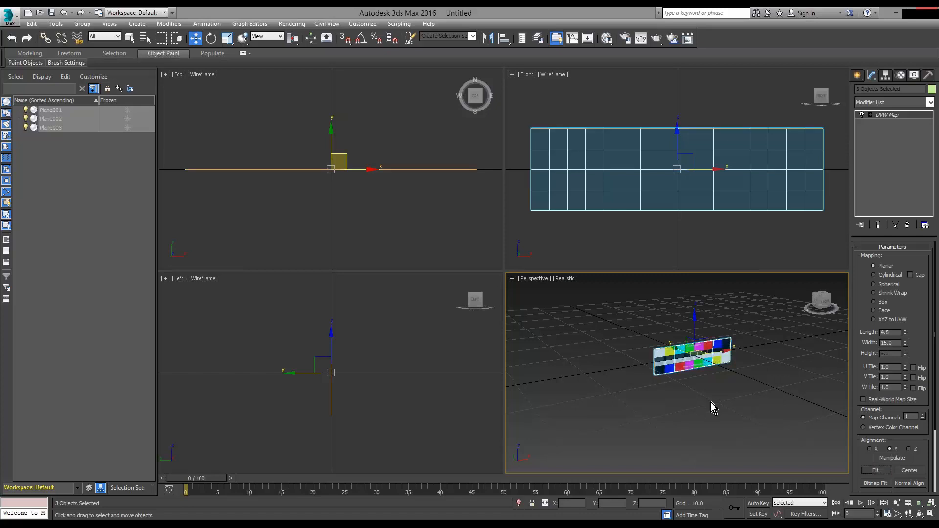
{"action": "scroll", "coordinate": [708, 401], "scroll_direction": "up", "scroll_amount": 6}
{"action": "scroll", "coordinate": [697, 386], "scroll_direction": "down", "scroll_amount": 4}
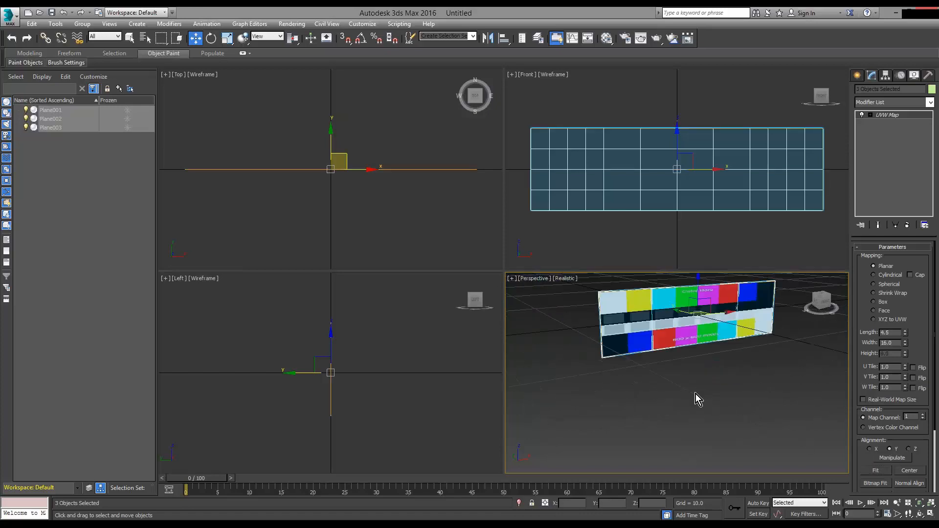
{"action": "middle_click_drag", "start_coordinate": [695, 394], "coordinate": [689, 419]}
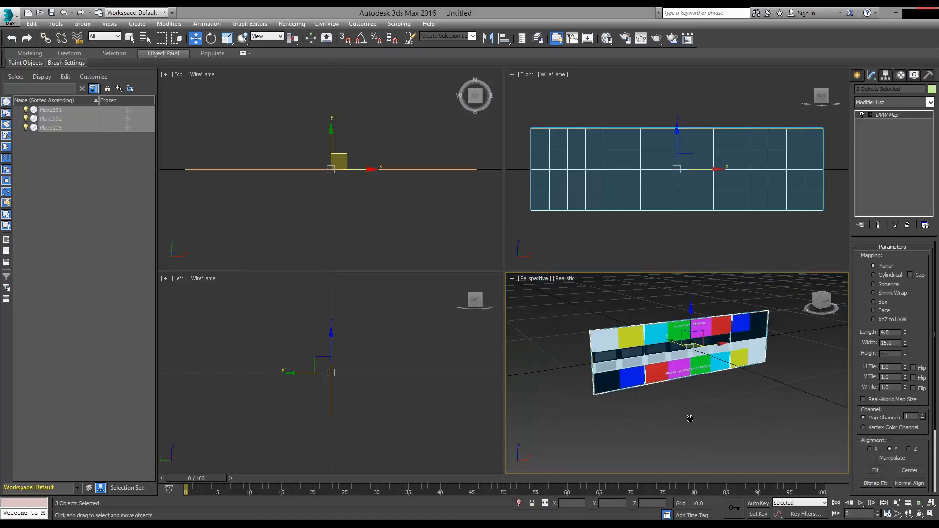
Export the three planes as FBX, overwriting the existing file 3 planes.FBX with the current export settings
{"action": "left_click", "coordinate": [6, 15]}
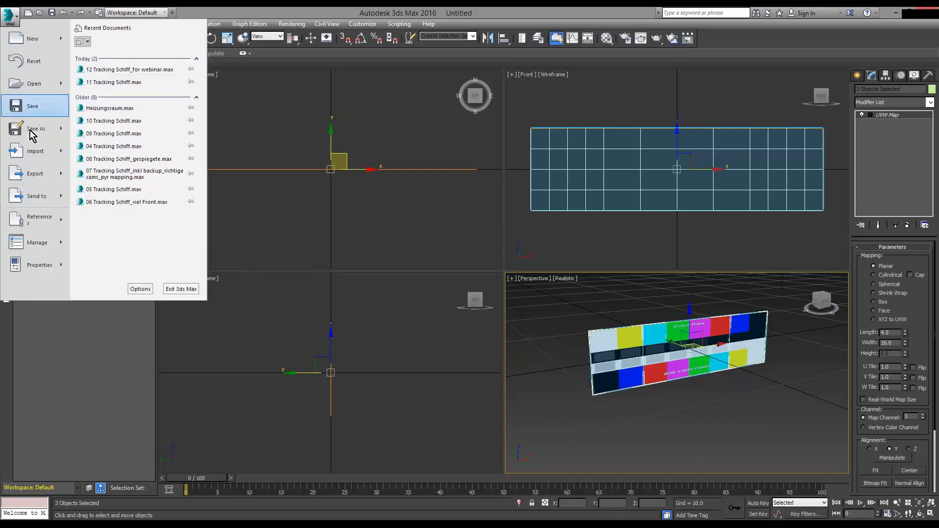
{"action": "left_click", "coordinate": [36, 176]}
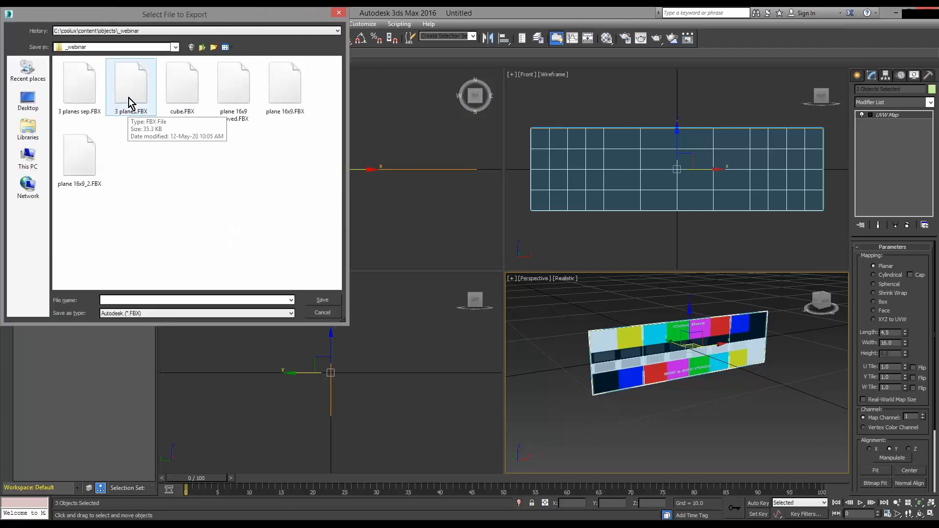
{"action": "left_click", "coordinate": [130, 101]}
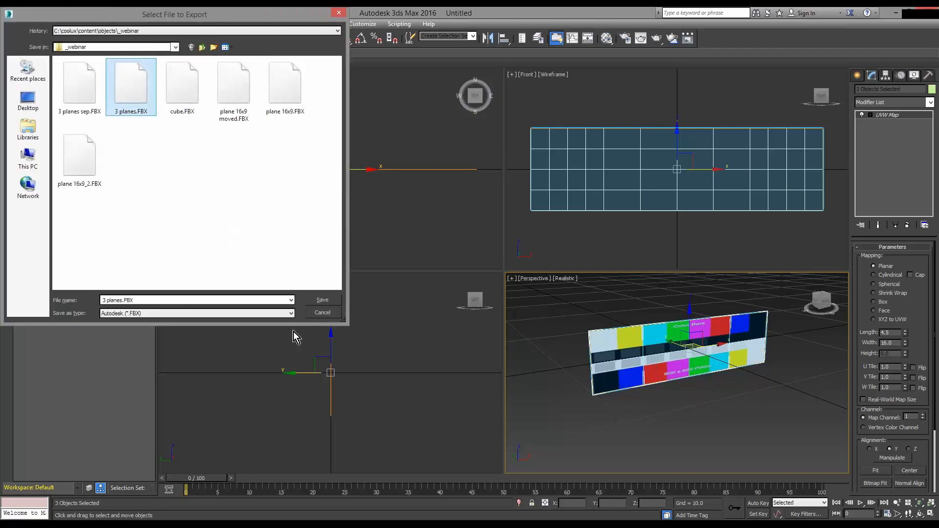
{"action": "left_click", "coordinate": [323, 300]}
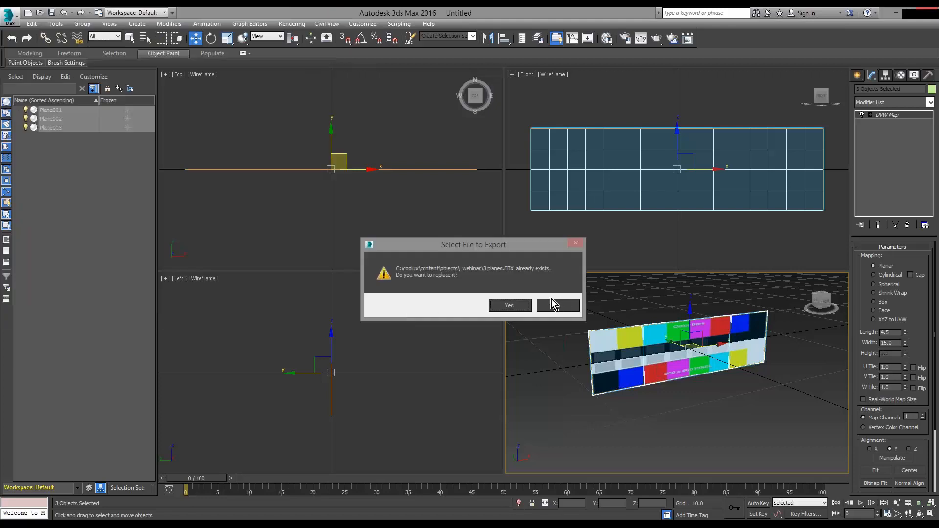
{"action": "left_click", "coordinate": [507, 305]}
{"action": "left_click", "coordinate": [341, 469]}
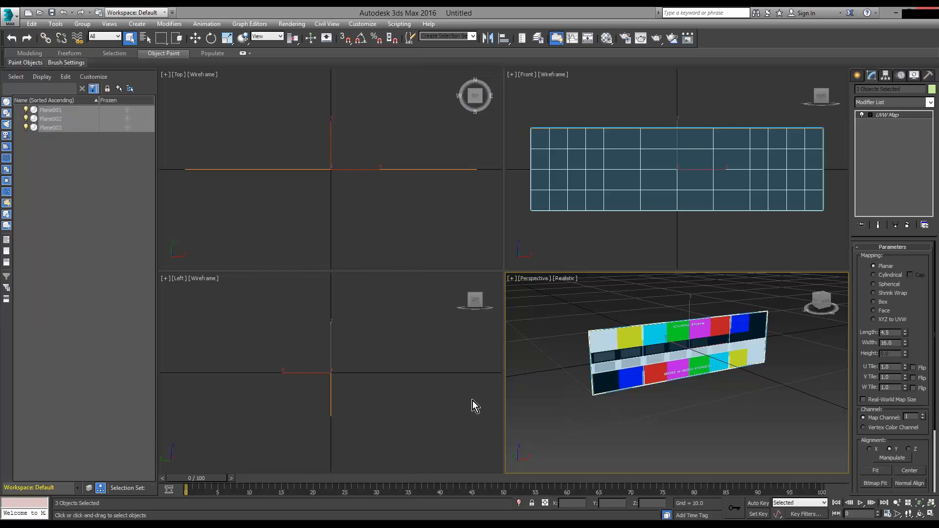
Export the three planes again as an FBX file named "3 planes combined uv map" with the same export settings
{"action": "left_click", "coordinate": [9, 15]}
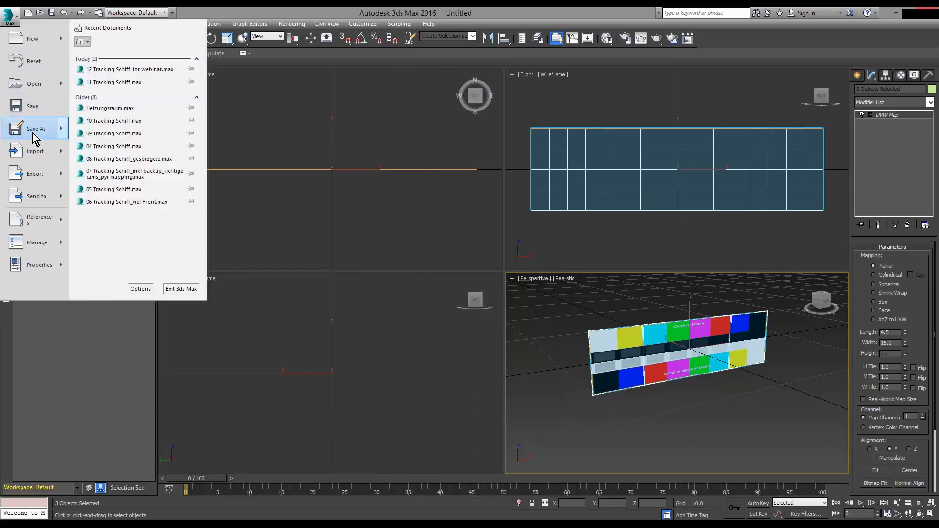
{"action": "left_click", "coordinate": [35, 174]}
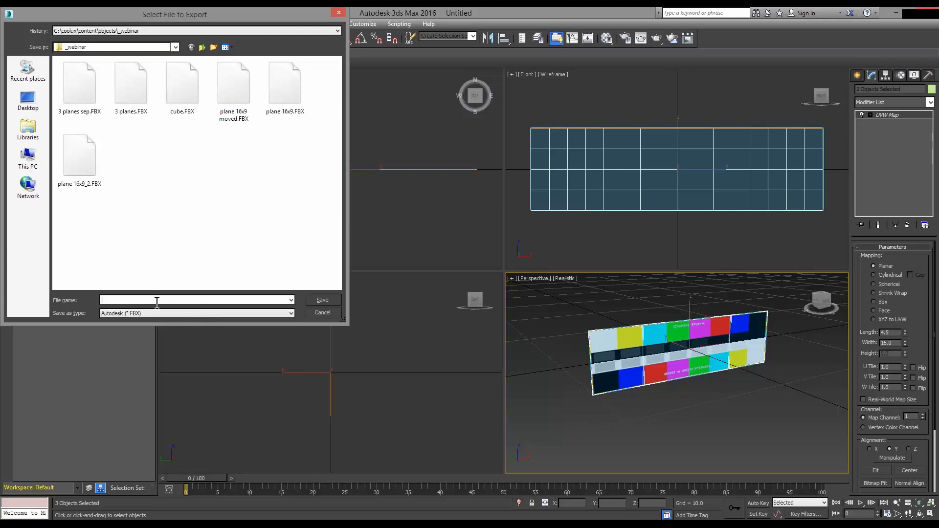
{"action": "type", "text": "3"}
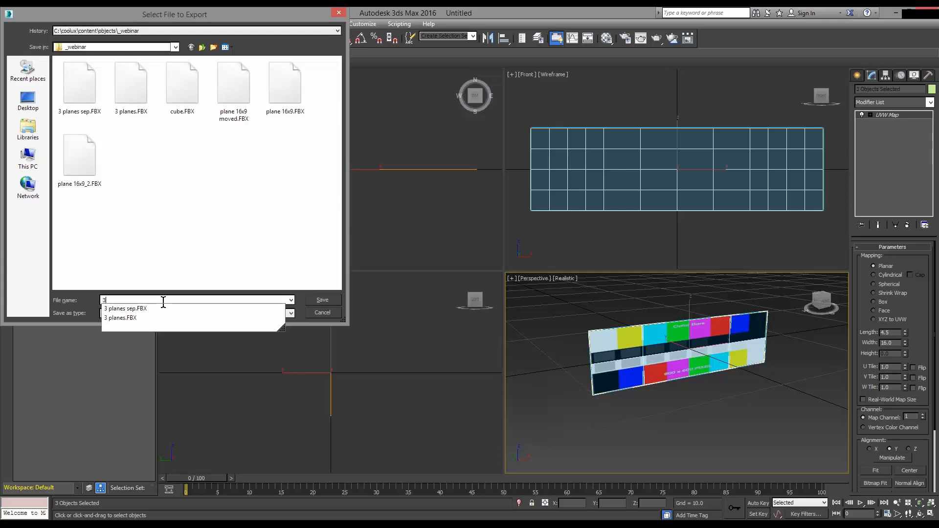
{"action": "type", "text": " planes combined uv map"}
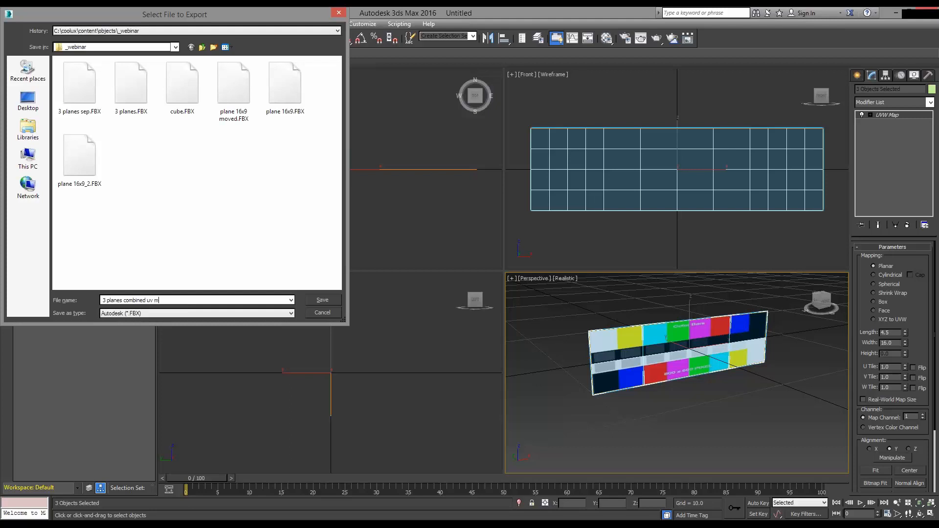
{"action": "left_click", "coordinate": [323, 300]}
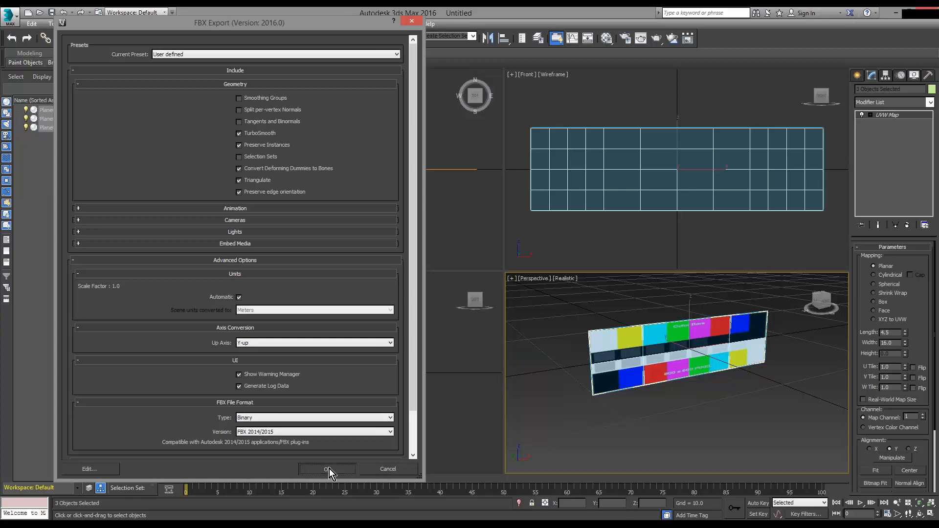
{"action": "left_click", "coordinate": [330, 469]}
Switch to Pandoras Box Manager and reset all parameters of Layer 1 under the unnamed device
{"action": "key", "text": "alt+Tab"}
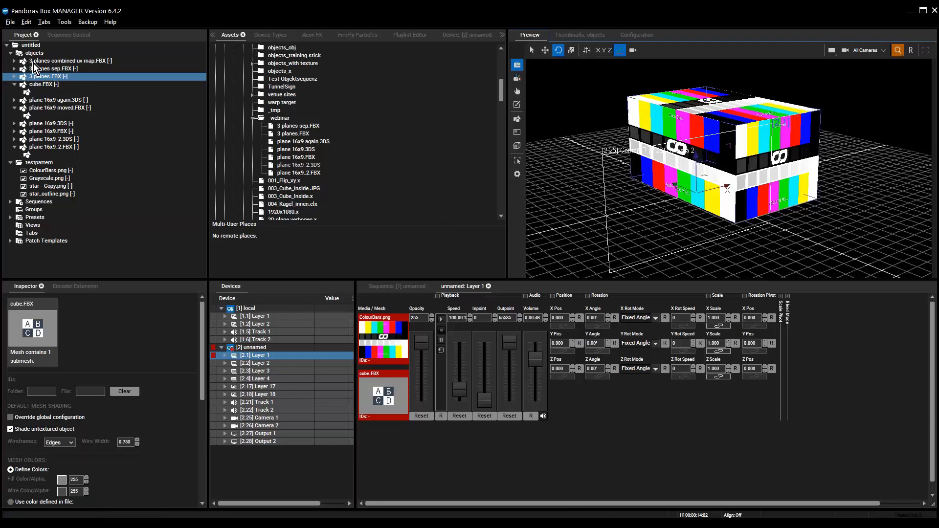
{"action": "left_click", "coordinate": [31, 62]}
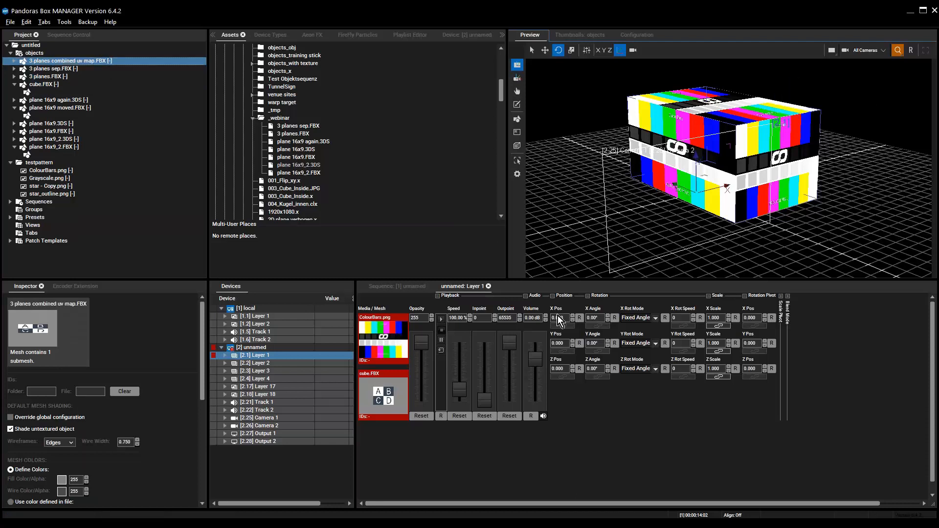
{"action": "right_click", "coordinate": [262, 356]}
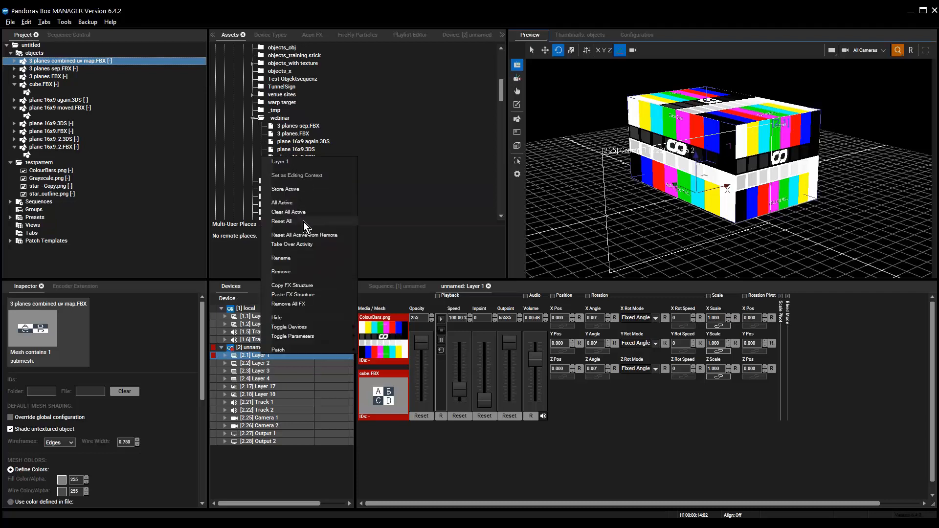
{"action": "left_click", "coordinate": [304, 221]}
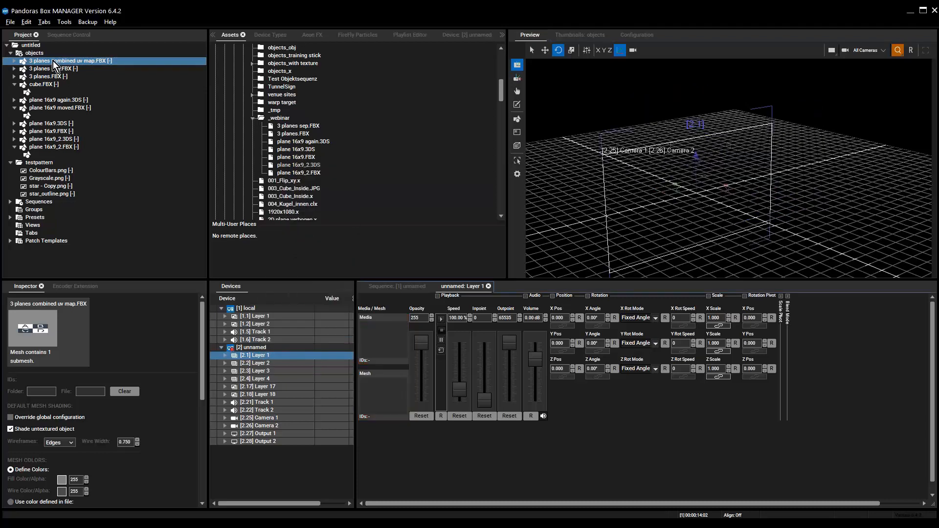
Refresh the _webinar asset folder and import "3 planes combined uv map.FBX" into the project with separated sub meshes set to All
{"action": "left_click", "coordinate": [14, 61]}
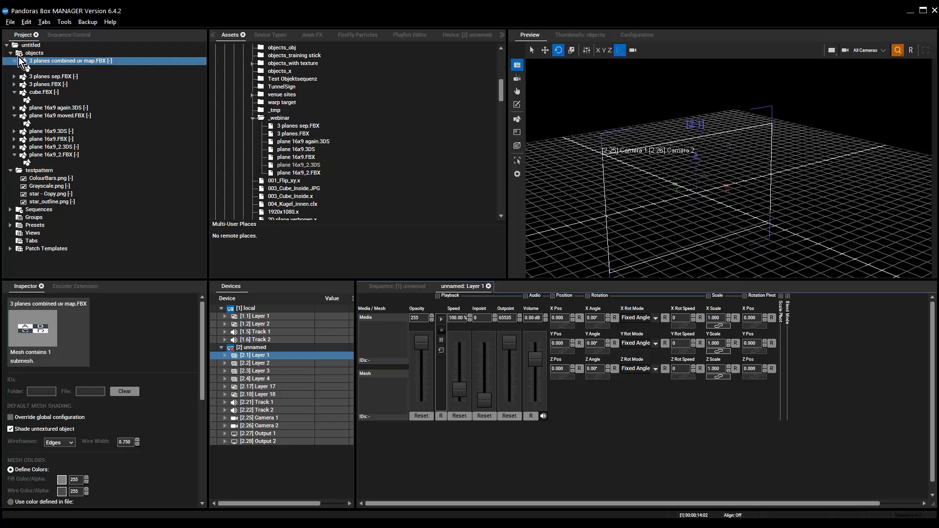
{"action": "left_click", "coordinate": [11, 53]}
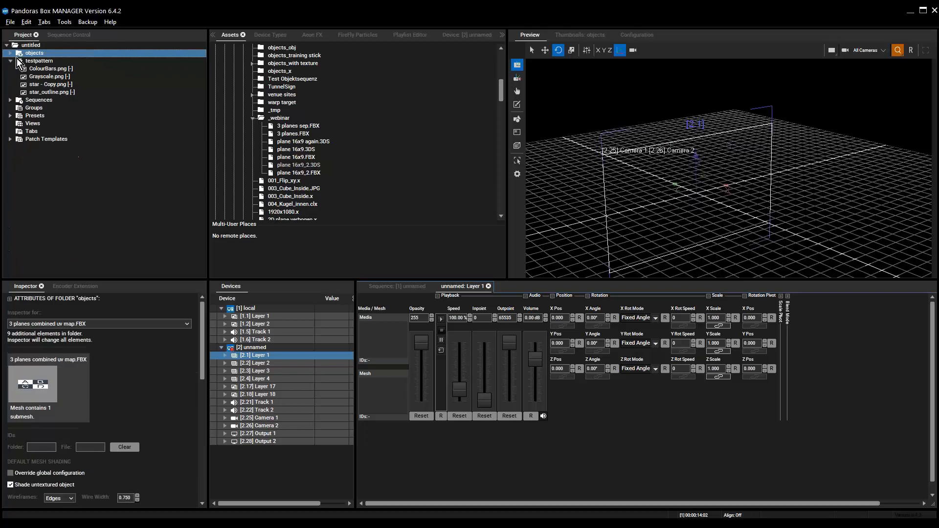
{"action": "right_click", "coordinate": [279, 121]}
{"action": "left_click", "coordinate": [314, 141]}
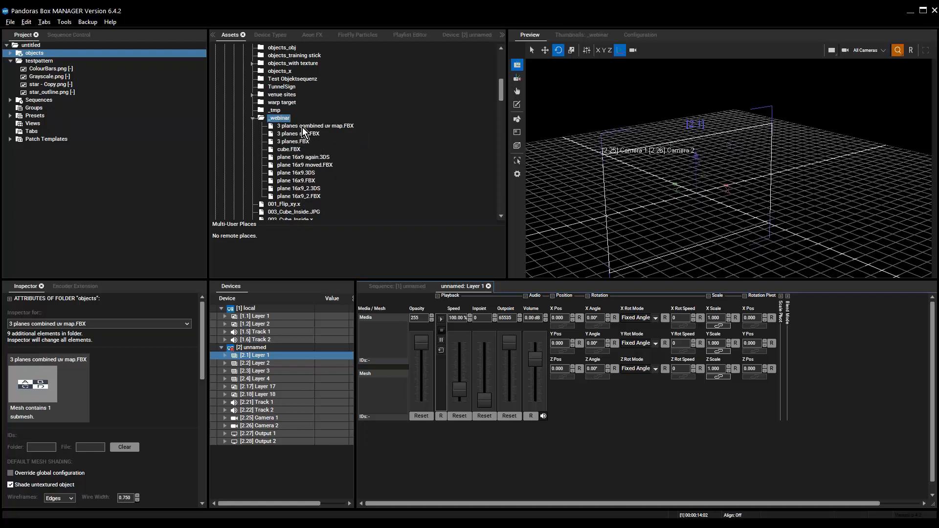
{"action": "left_click_drag", "start_coordinate": [302, 127], "coordinate": [101, 204]}
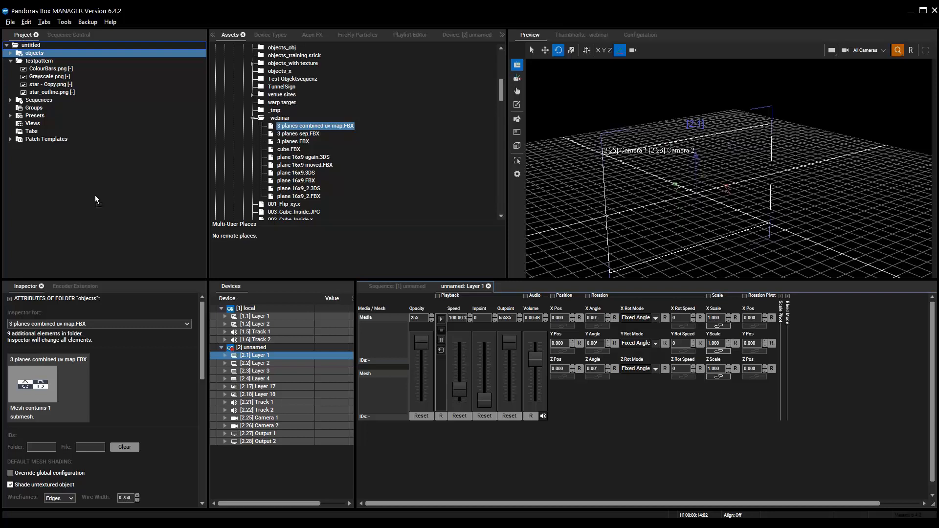
{"action": "left_click_drag", "start_coordinate": [95, 195], "coordinate": [95, 195]}
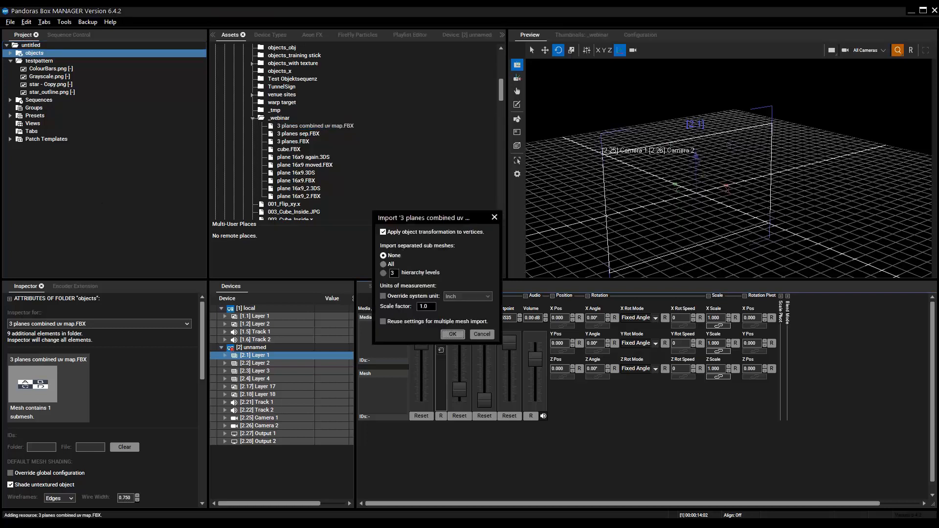
{"action": "left_click", "coordinate": [385, 265]}
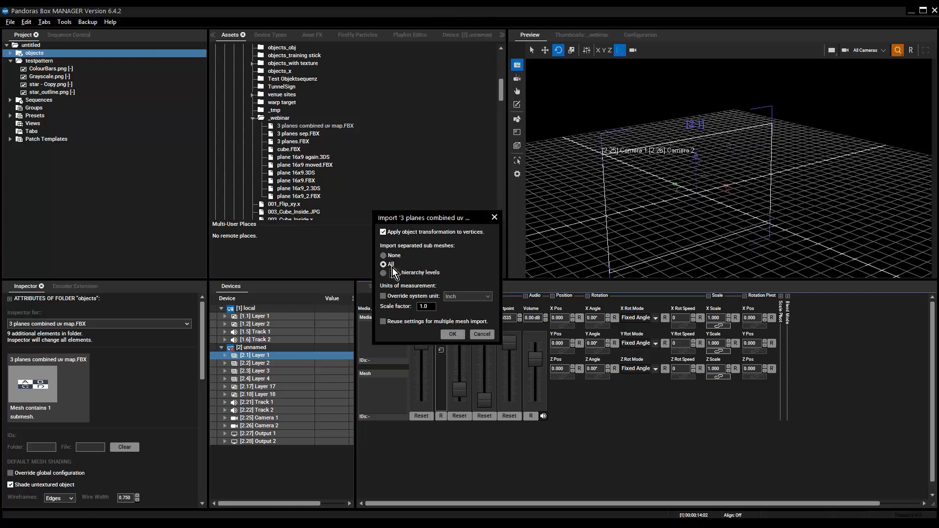
{"action": "left_click", "coordinate": [458, 333]}
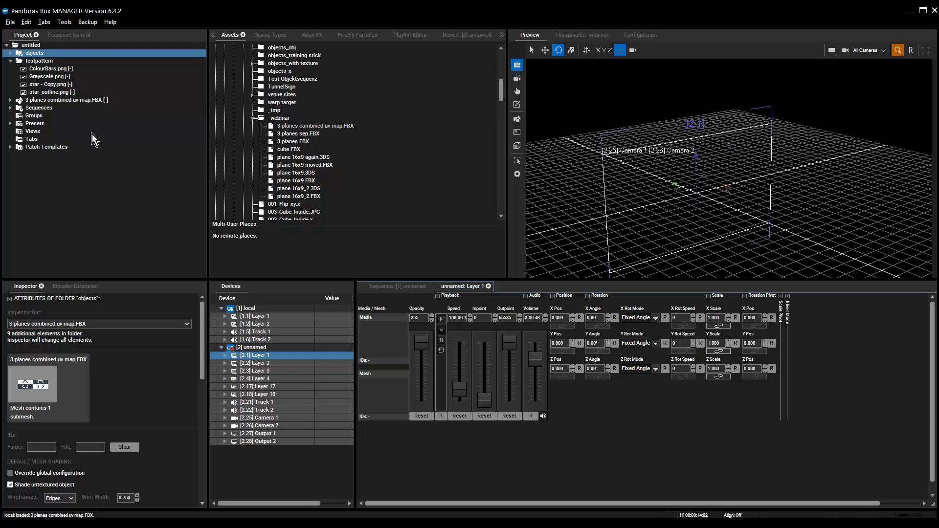
Check the newly imported mesh's sub-objects in the project tree and assign the whole mesh to device layer 2.1
{"action": "double_click", "coordinate": [78, 101]}
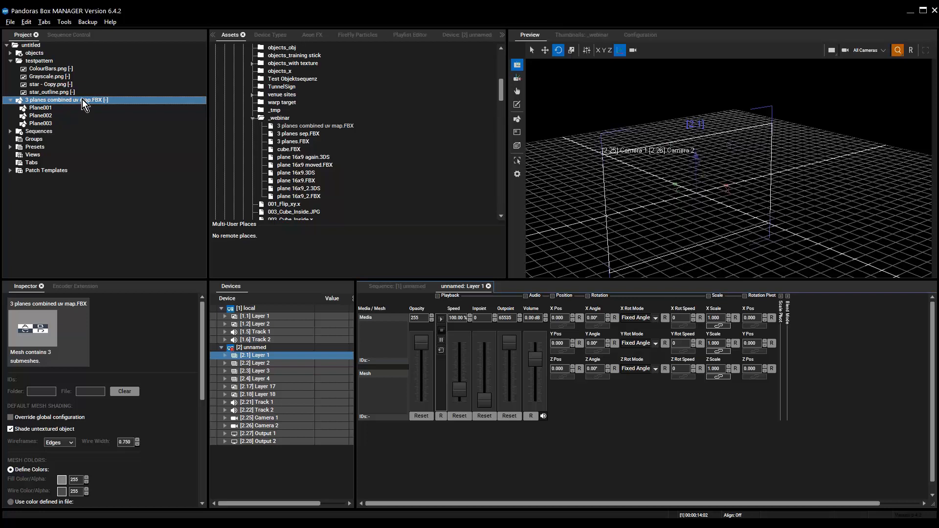
{"action": "left_click_drag", "start_coordinate": [83, 101], "coordinate": [259, 356]}
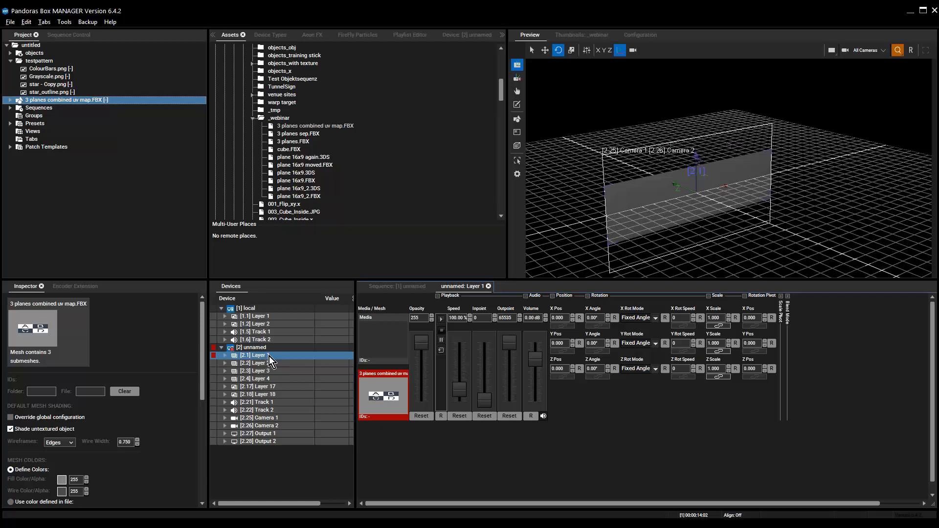
Assign ColourBars.png to Layer 1 and distribute the three sub-meshes of "3 planes combined uv map.FBX" consecutively over the layers
{"action": "left_click", "coordinate": [39, 62]}
{"action": "double_click", "coordinate": [42, 68]}
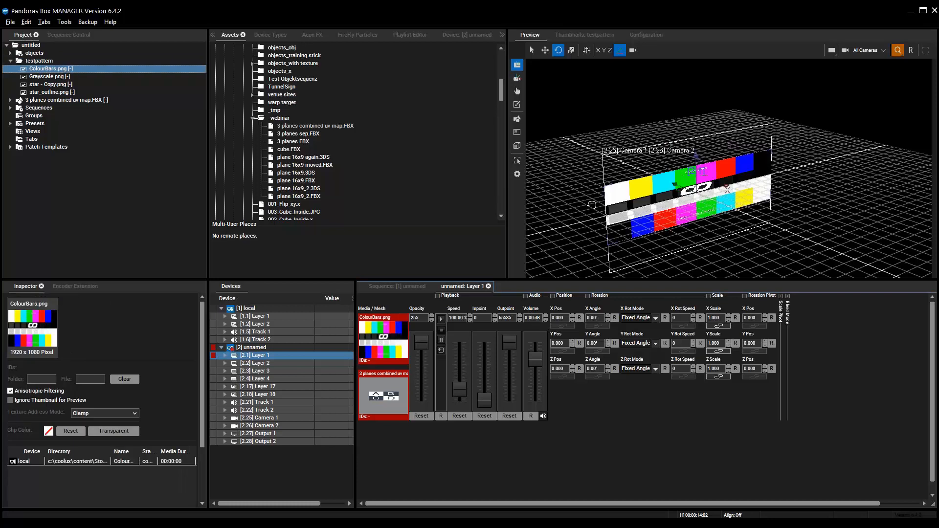
{"action": "left_click", "coordinate": [33, 101]}
{"action": "right_click", "coordinate": [34, 102]}
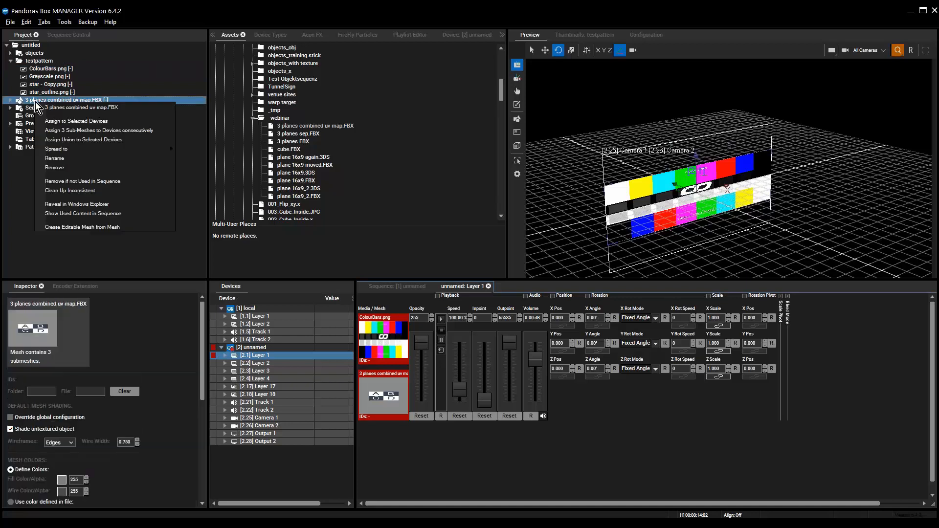
{"action": "left_click", "coordinate": [95, 131]}
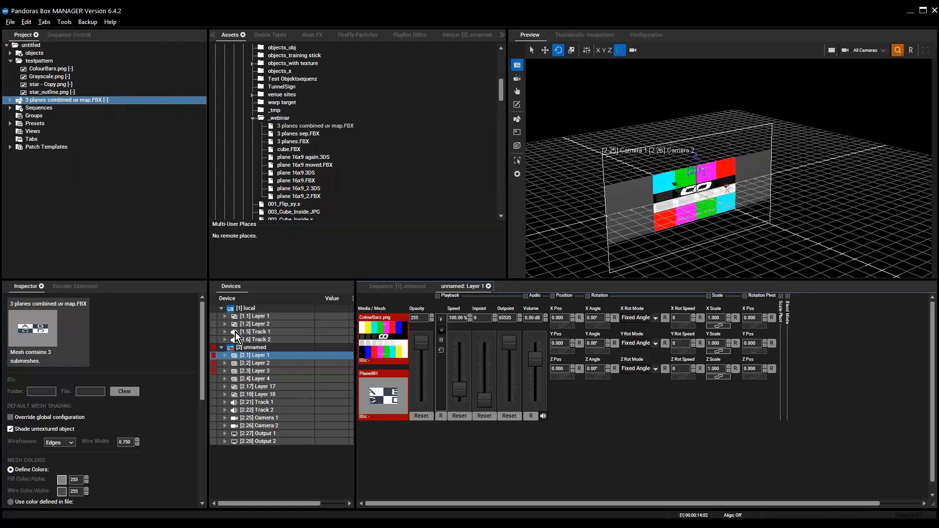
Set the opacity of Layer 2 to 255 and compare its sub-mesh with the planes in 3ds Max
{"action": "left_click", "coordinate": [252, 367]}
{"action": "left_click_drag", "start_coordinate": [423, 342], "coordinate": [387, 291]}
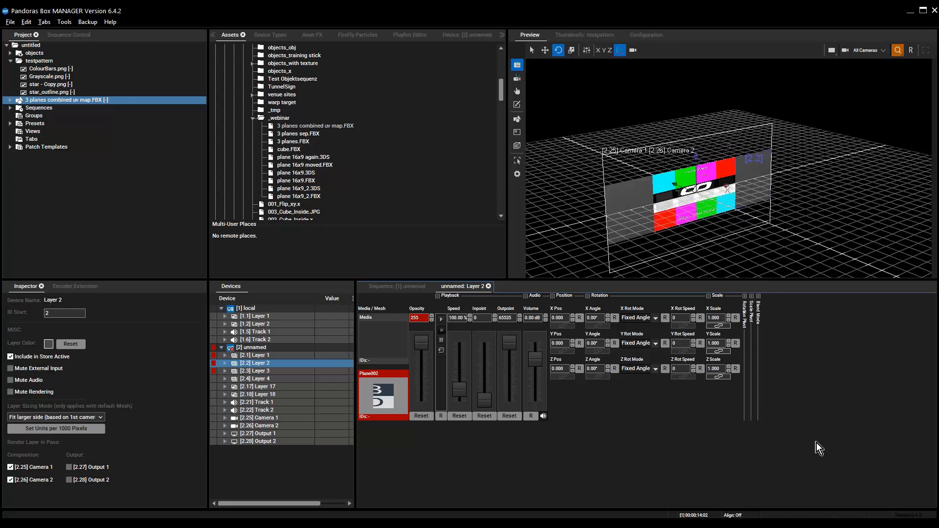
{"action": "key", "text": "alt+Tab"}
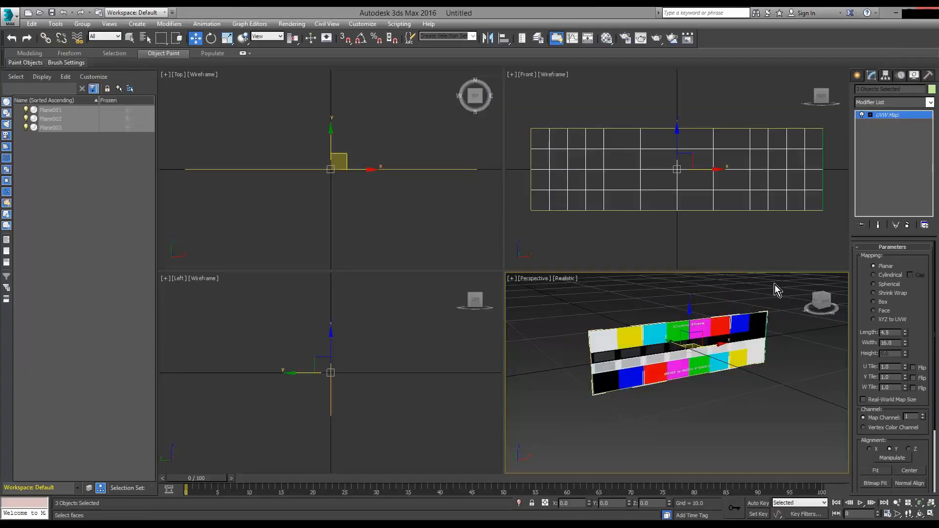
{"action": "key", "text": "alt+Tab"}
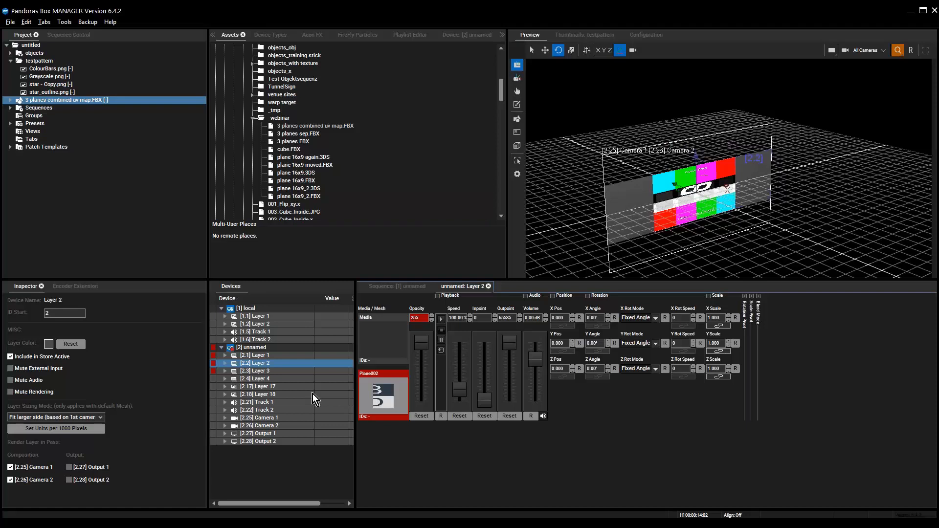
Clear the meshes from Layers 2 and 3 and assign the whole "3 planes combined uv map.FBX" to Layer 1
{"action": "left_click", "coordinate": [260, 371], "text": "ctrl"}
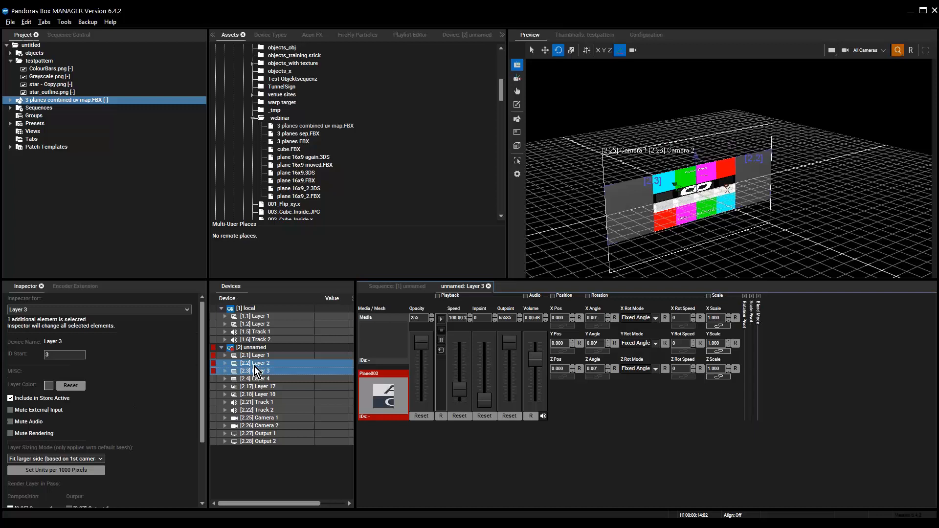
{"action": "right_click", "coordinate": [382, 404]}
{"action": "left_click", "coordinate": [258, 355]}
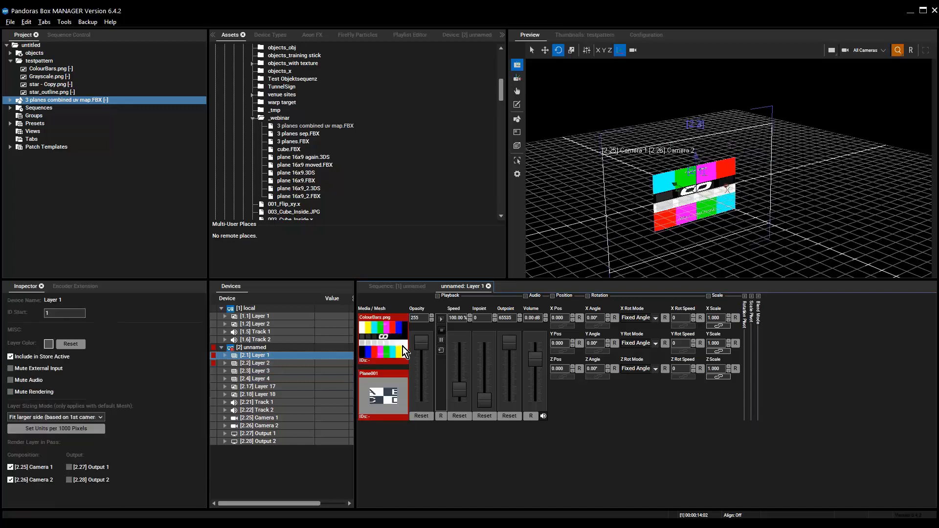
{"action": "double_click", "coordinate": [50, 101]}
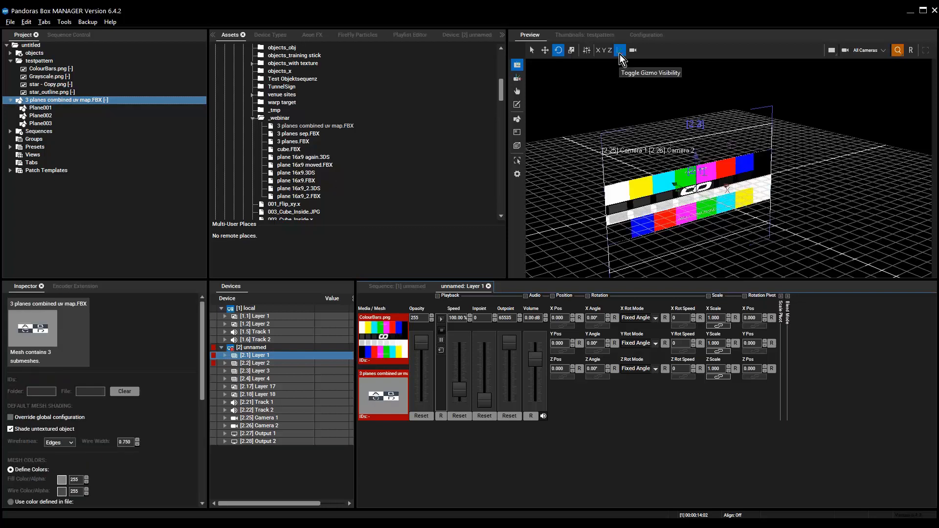
Create an editable mesh from the combined FBX and save it as "3 planes combined uv map.cmsh"
{"action": "right_click", "coordinate": [39, 101]}
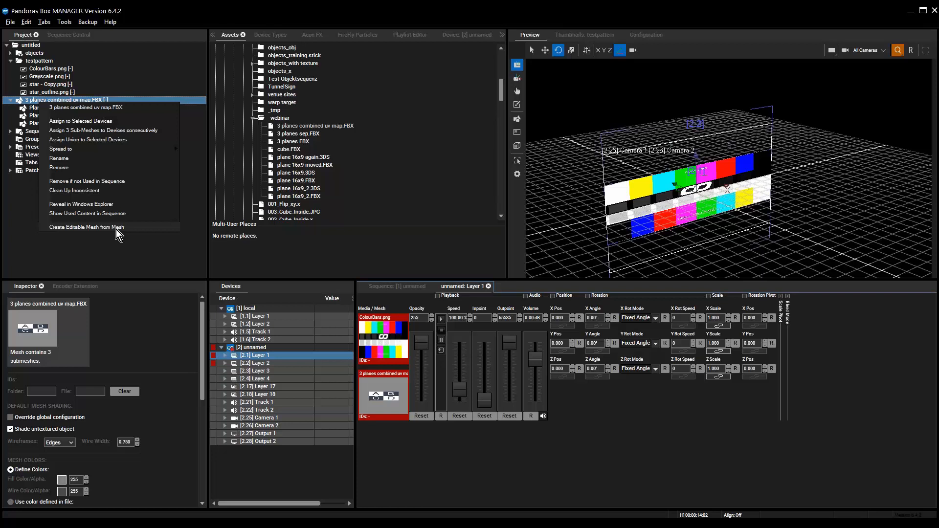
{"action": "left_click", "coordinate": [118, 227]}
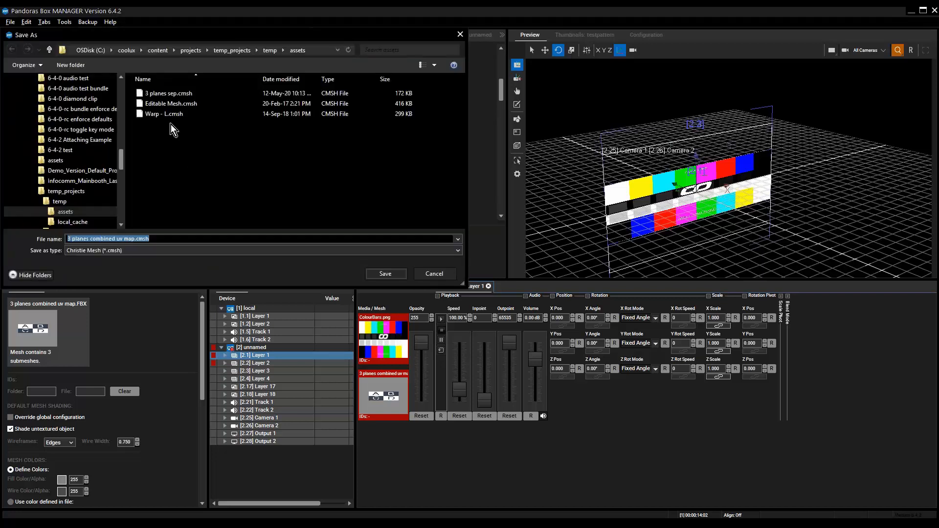
{"action": "left_click", "coordinate": [391, 277]}
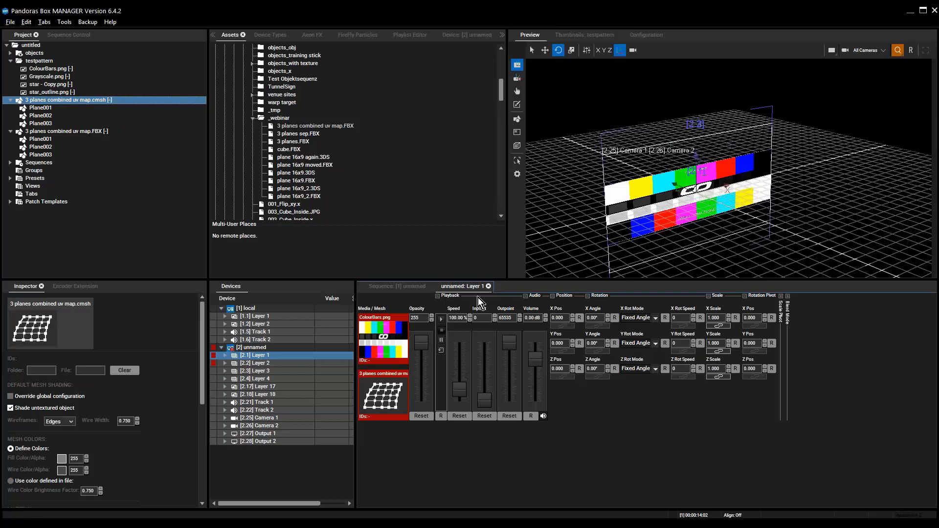
Fit the UV sources of all three planes to the full ColourBars texture with locked UV calculation, and inspect the mapping in the layer preview
{"action": "left_click", "coordinate": [517, 132]}
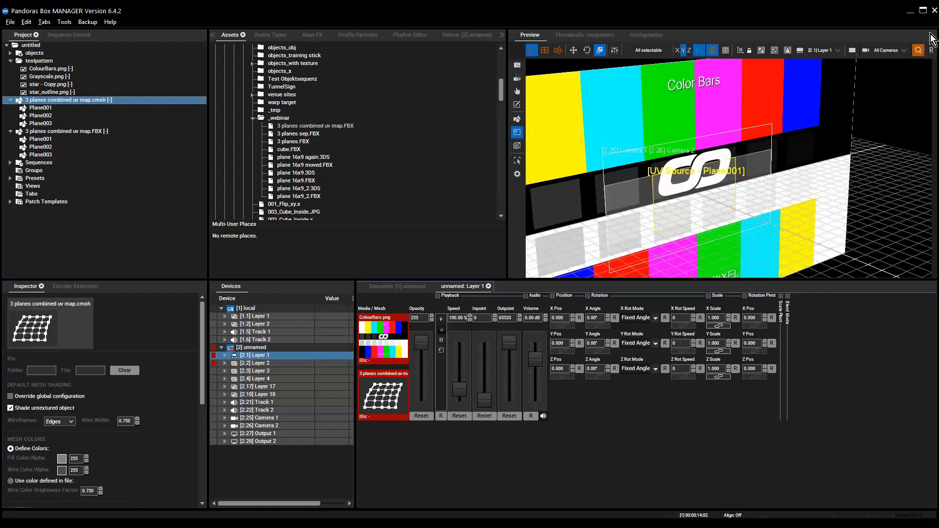
{"action": "left_click", "coordinate": [931, 50]}
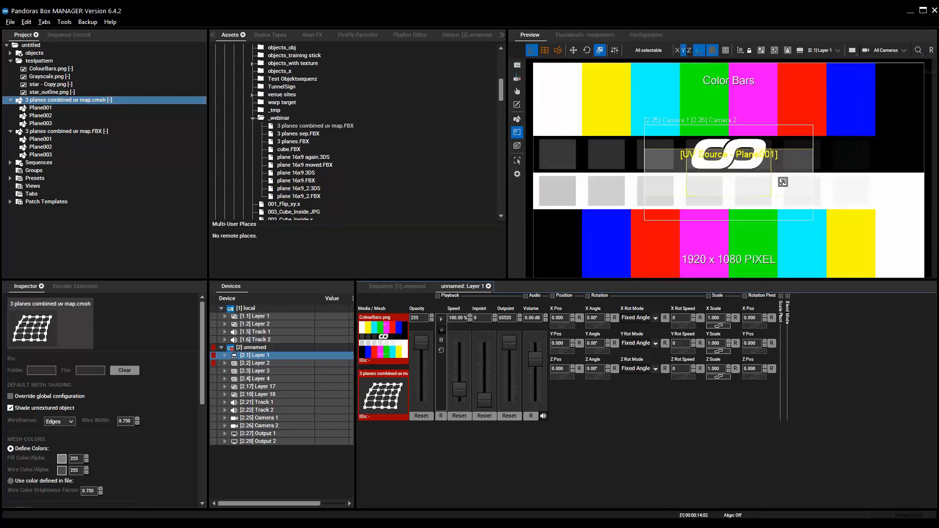
{"action": "left_click", "coordinate": [739, 178]}
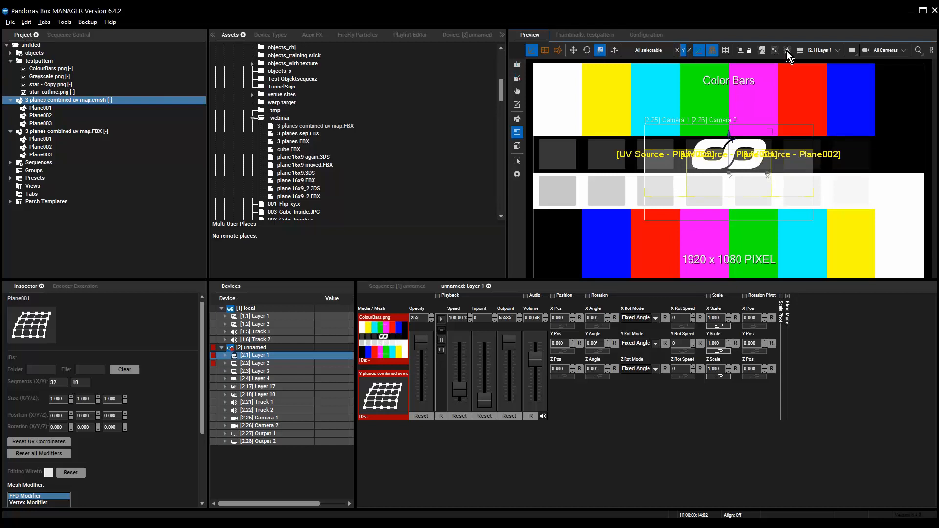
{"action": "left_click", "coordinate": [787, 51]}
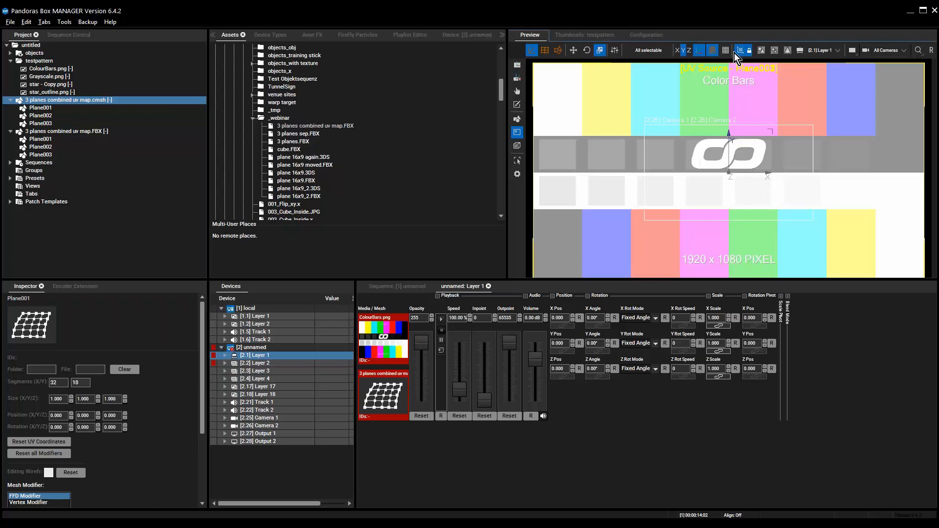
{"action": "left_click", "coordinate": [747, 51]}
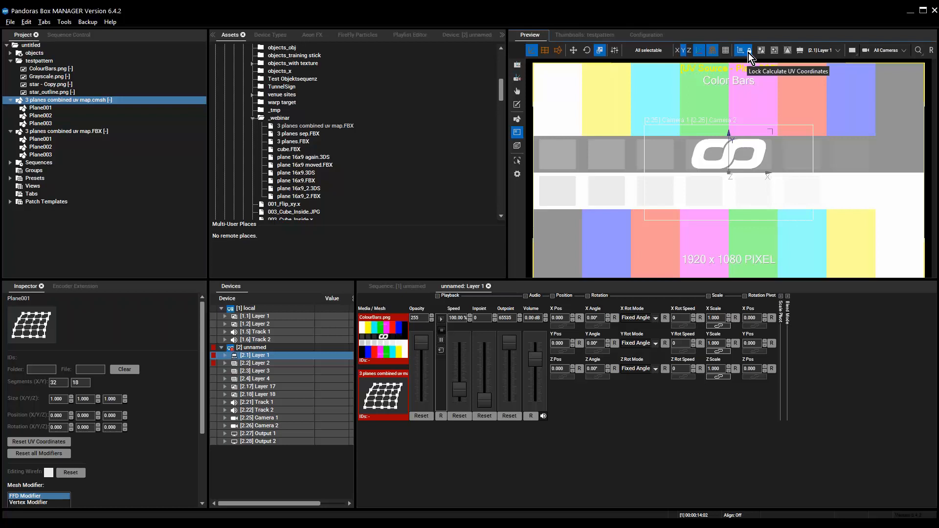
{"action": "left_click", "coordinate": [518, 65]}
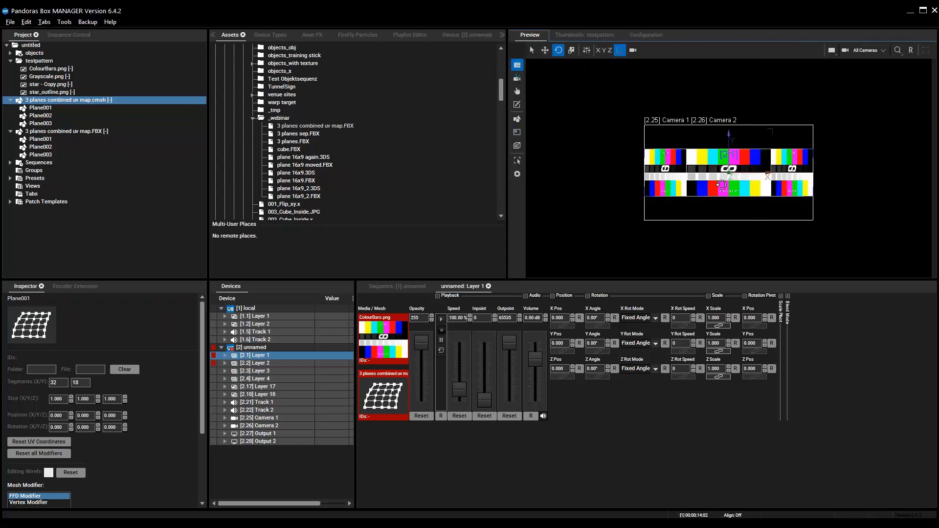
{"action": "middle_click_drag", "start_coordinate": [715, 197], "coordinate": [728, 204]}
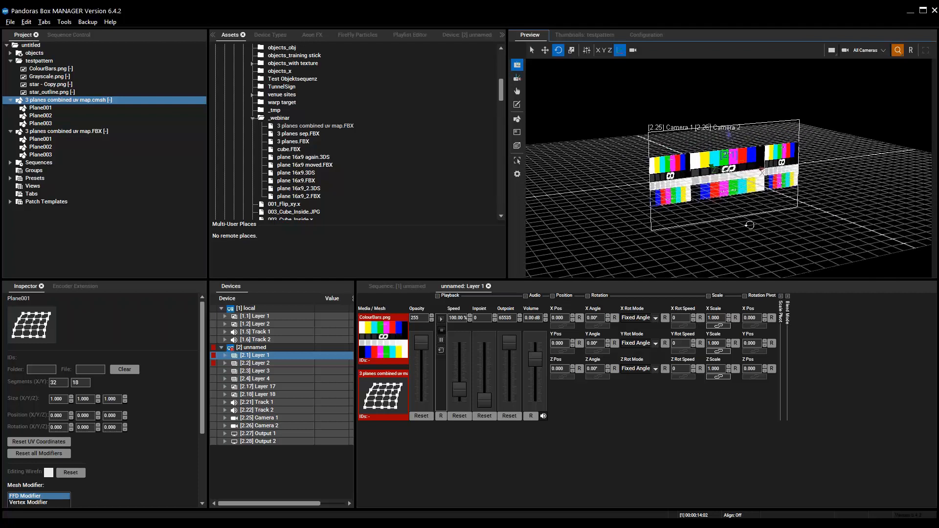
Assign the editable mesh's three sub-meshes consecutively to Layers 1 to 3 and apply ColourBars.png to all three layers
{"action": "left_click", "coordinate": [261, 363]}
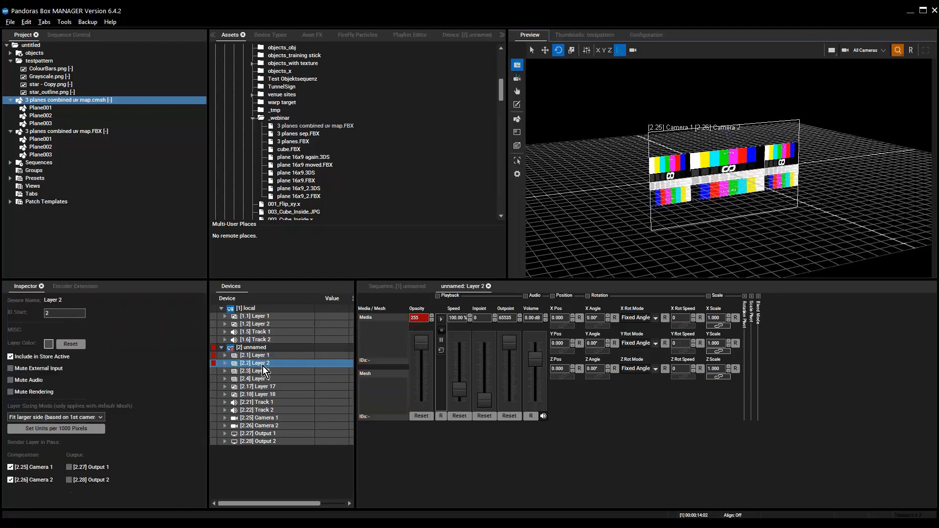
{"action": "left_click", "coordinate": [262, 355]}
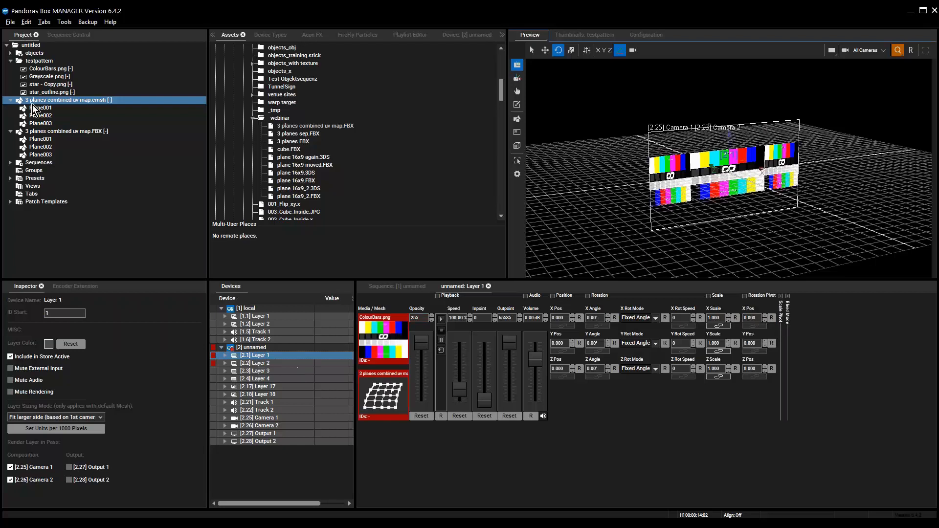
{"action": "right_click", "coordinate": [49, 107]}
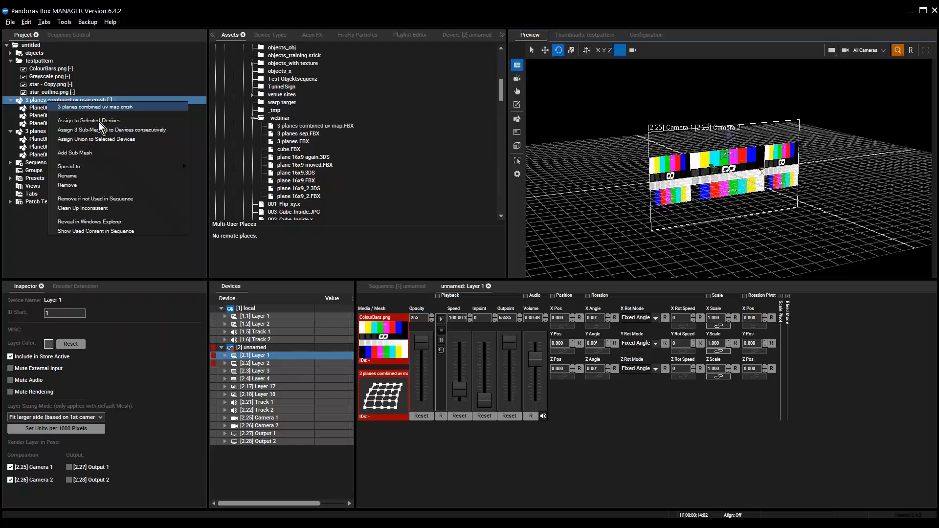
{"action": "left_click", "coordinate": [108, 133]}
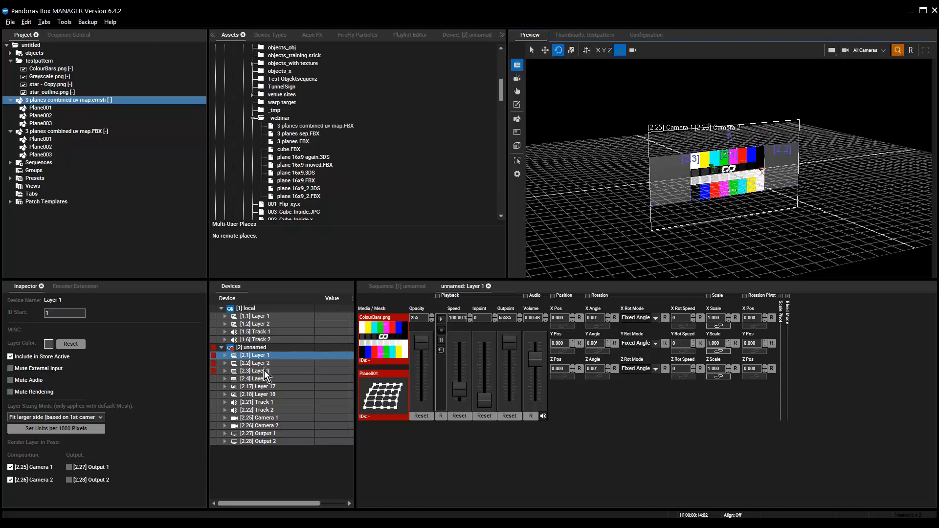
{"action": "left_click", "coordinate": [264, 372], "text": "shift"}
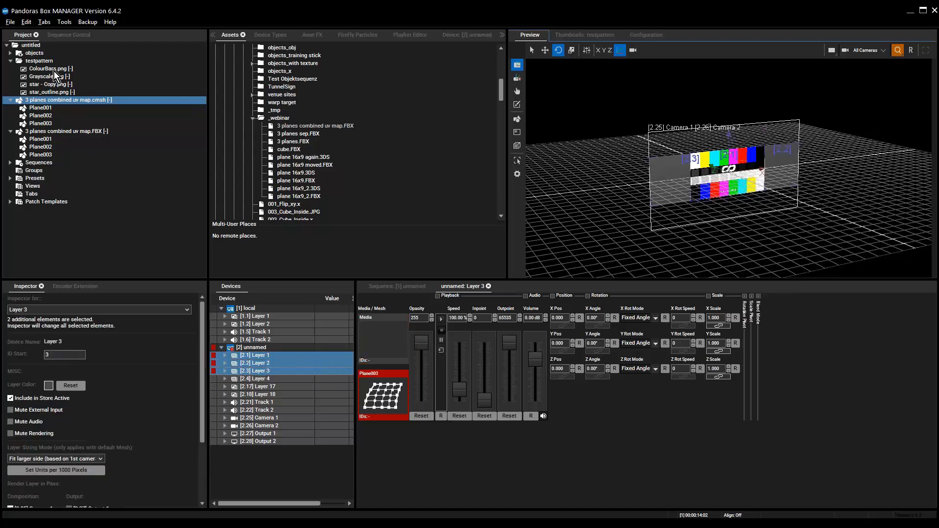
{"action": "double_click", "coordinate": [49, 69]}
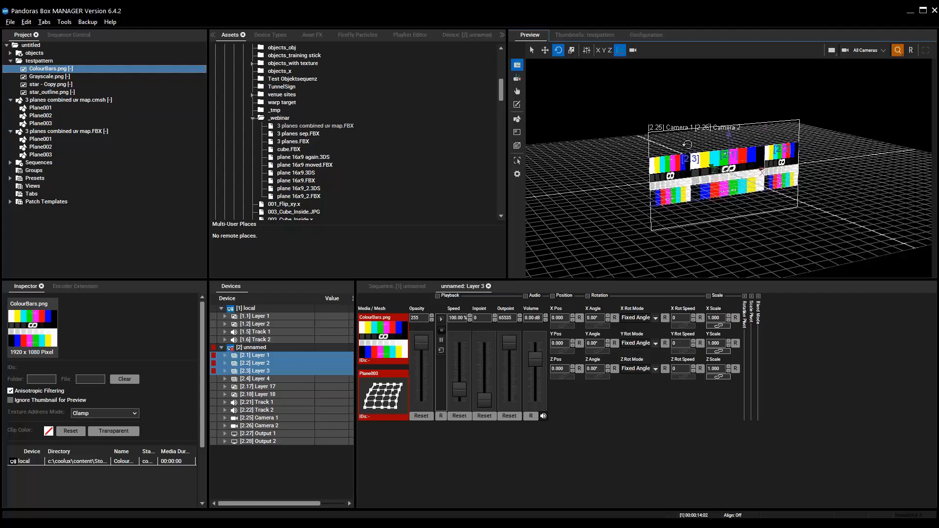
Switch to 3ds Max, delete the three planes, and create a sphere with a radius of about 4.2 in the perspective view
{"action": "key", "text": "alt+Tab"}
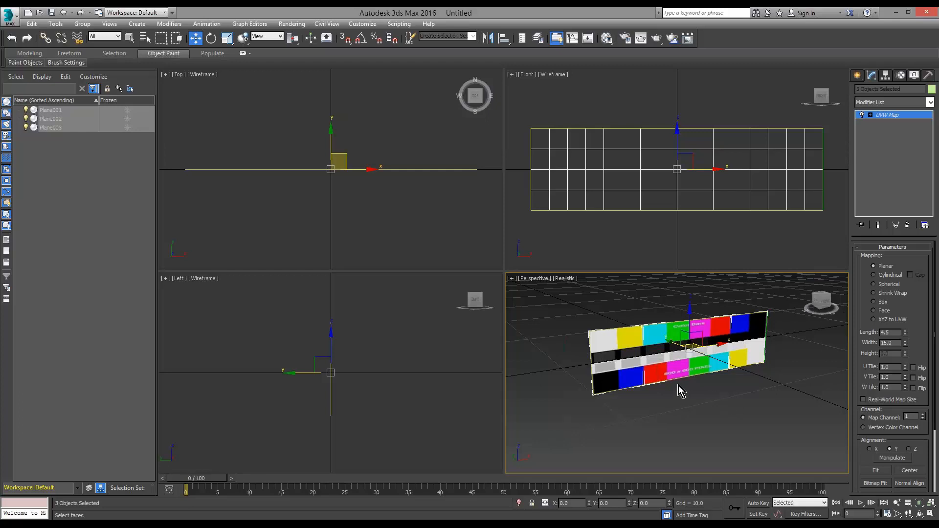
{"action": "key", "text": "Delete"}
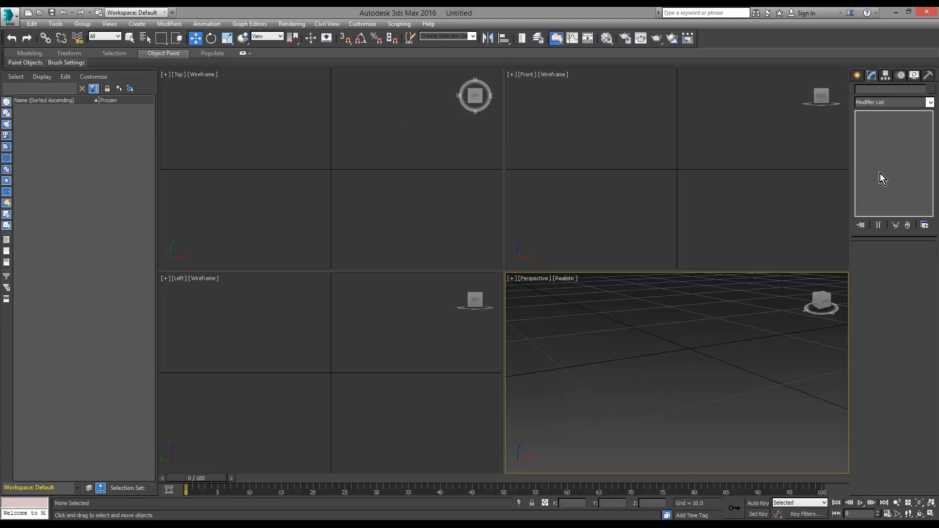
{"action": "left_click", "coordinate": [856, 75]}
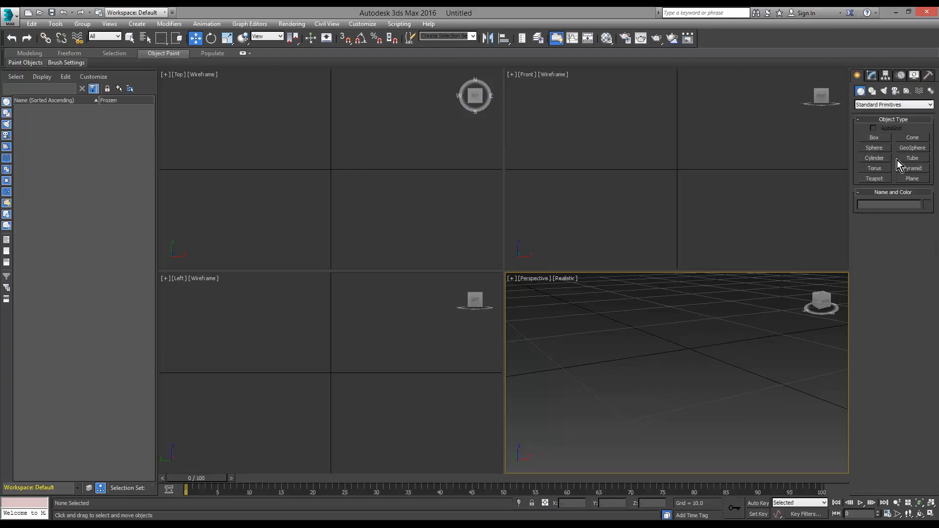
{"action": "left_click", "coordinate": [873, 149]}
{"action": "left_click_drag", "start_coordinate": [654, 368], "coordinate": [718, 369]}
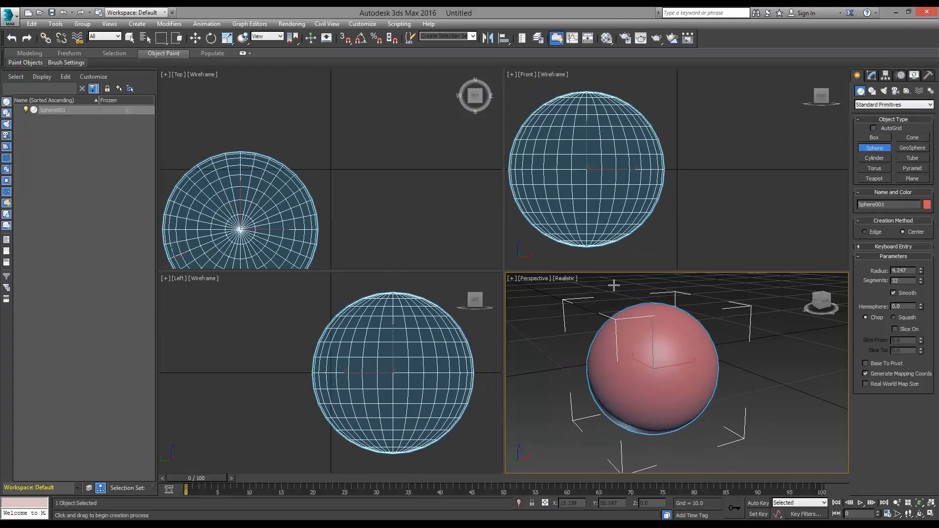
Draw a plane about 4.8 long and 7.0 wide beside the sphere in the front view
{"action": "middle_click_drag", "start_coordinate": [755, 366], "coordinate": [616, 401], "text": "alt"}
{"action": "left_click", "coordinate": [912, 178]}
{"action": "left_click_drag", "start_coordinate": [652, 378], "coordinate": [714, 341]}
{"action": "key", "text": "Delete"}
{"action": "left_click_drag", "start_coordinate": [697, 210], "coordinate": [826, 121]}
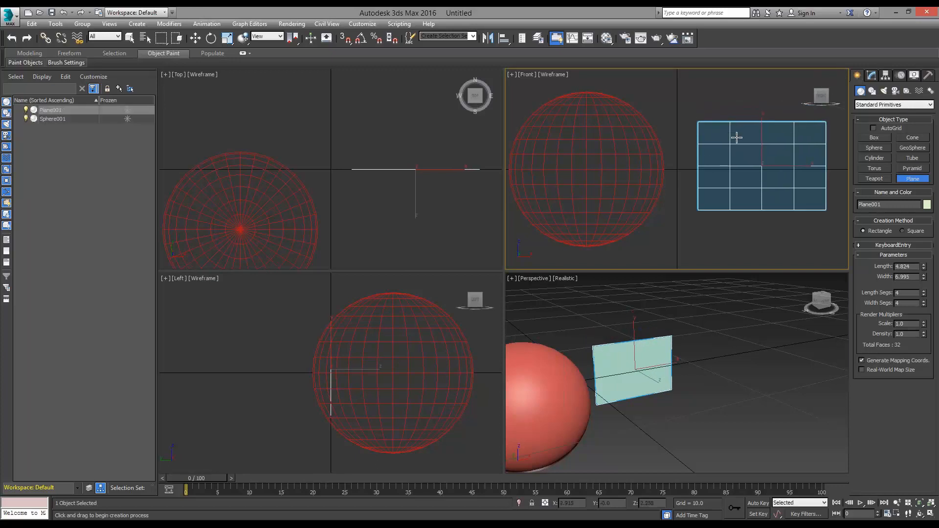
Set the plane's length segments to 32
{"action": "double_click", "coordinate": [909, 294]}
{"action": "type", "text": "2"}
{"action": "key", "text": "BackSpace"}
{"action": "type", "text": "3"}
{"action": "key", "text": "Return"}
{"action": "type", "text": "32"}
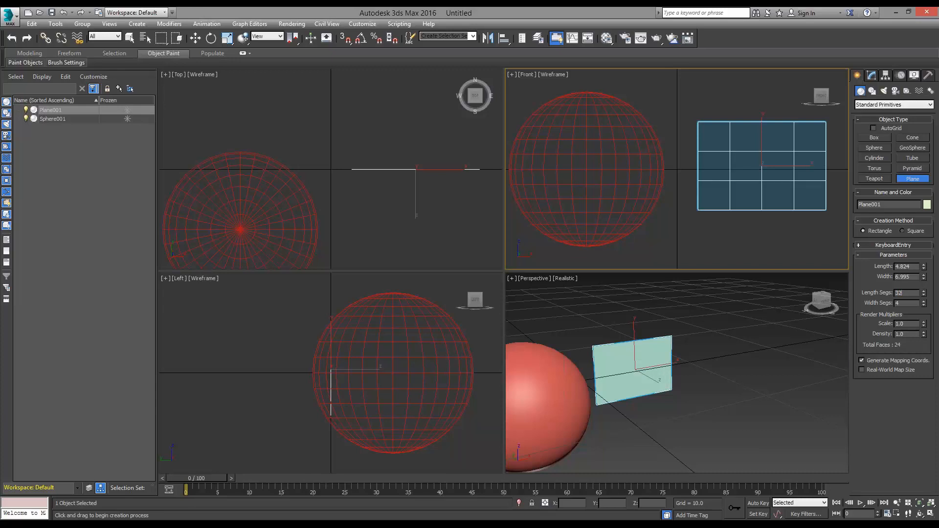
{"action": "key", "text": "Return"}
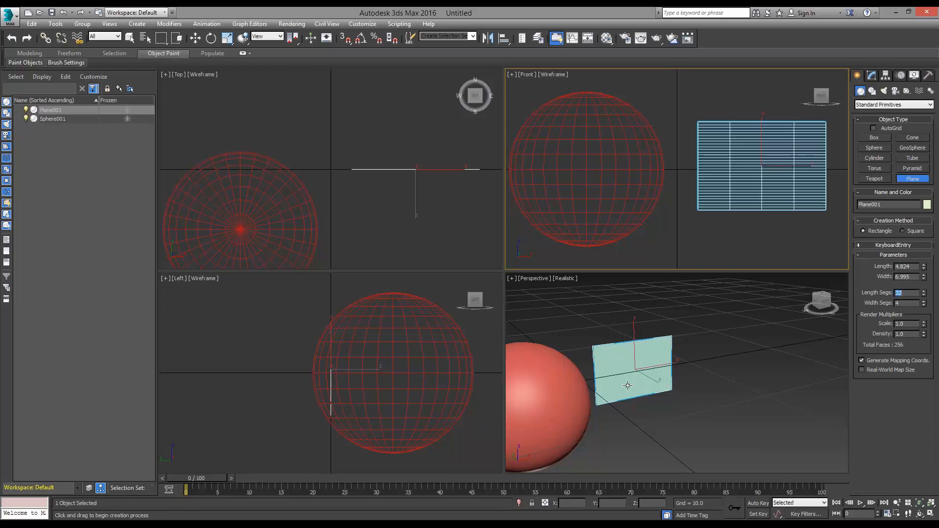
Assign the ColourBars material to the new plane and view it beside the sphere
{"action": "left_click", "coordinate": [606, 39]}
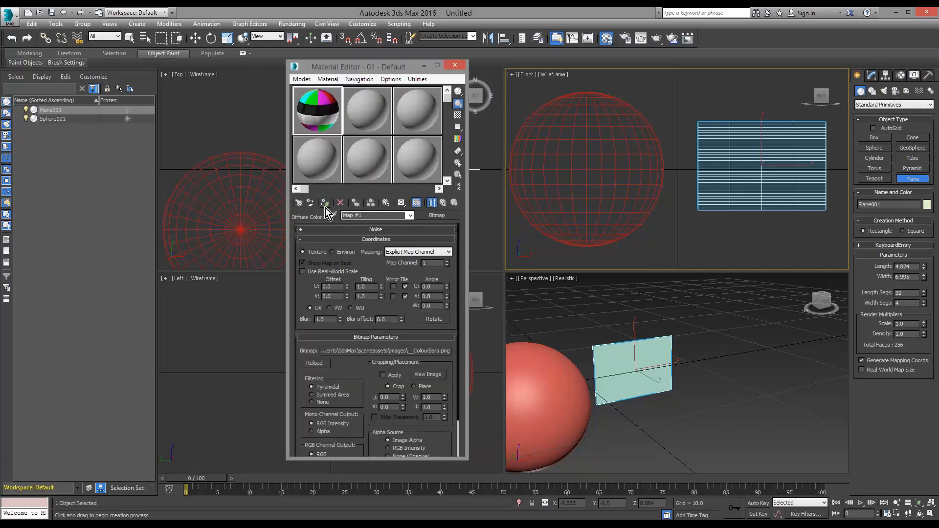
{"action": "left_click", "coordinate": [325, 203]}
{"action": "left_click", "coordinate": [457, 65]}
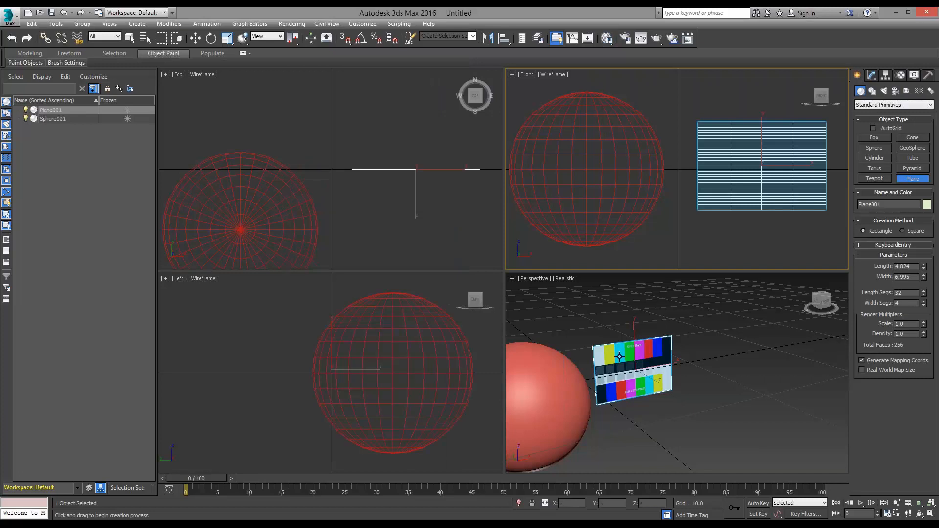
{"action": "middle_click_drag", "start_coordinate": [629, 386], "coordinate": [677, 336]}
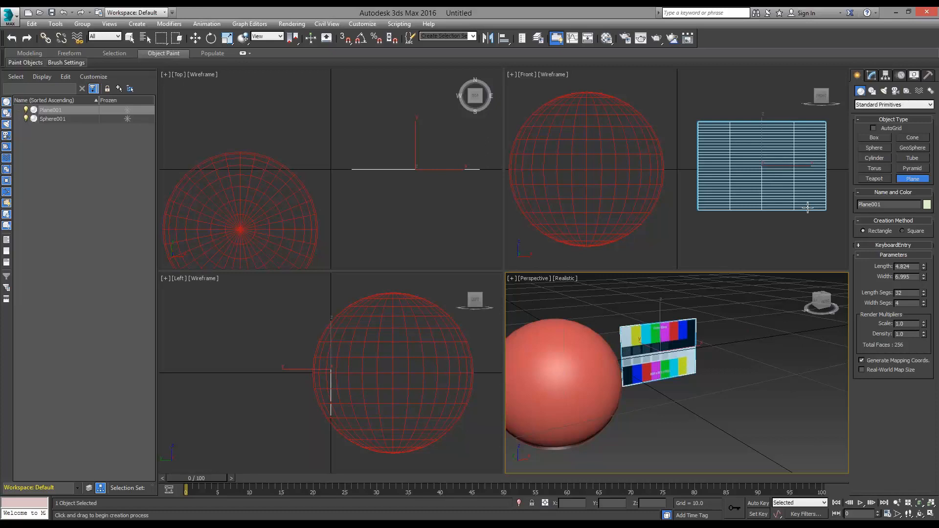
Select the sphere and set its segments to 13
{"action": "left_click", "coordinate": [584, 393]}
{"action": "key", "text": "w"}
{"action": "left_click", "coordinate": [562, 379]}
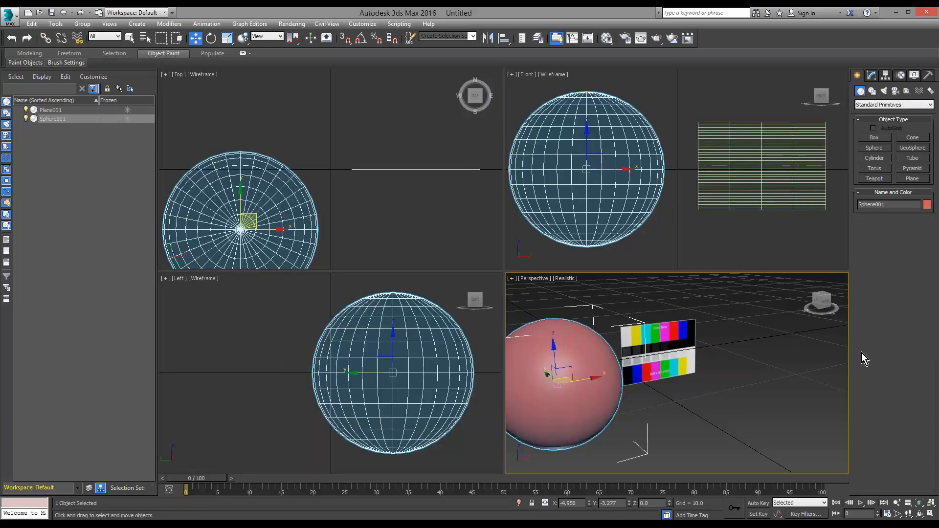
{"action": "left_click", "coordinate": [871, 75]}
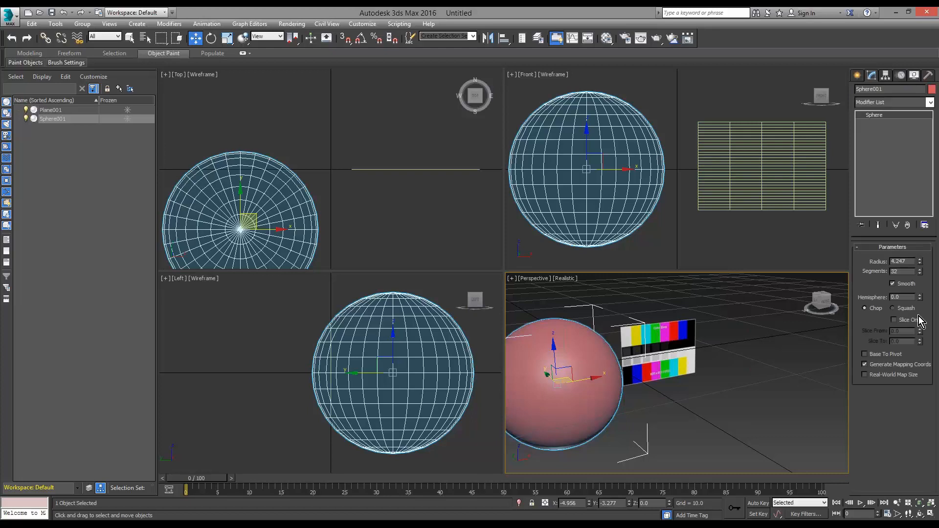
{"action": "double_click", "coordinate": [900, 271]}
{"action": "type", "text": "13"}
{"action": "key", "text": "Return"}
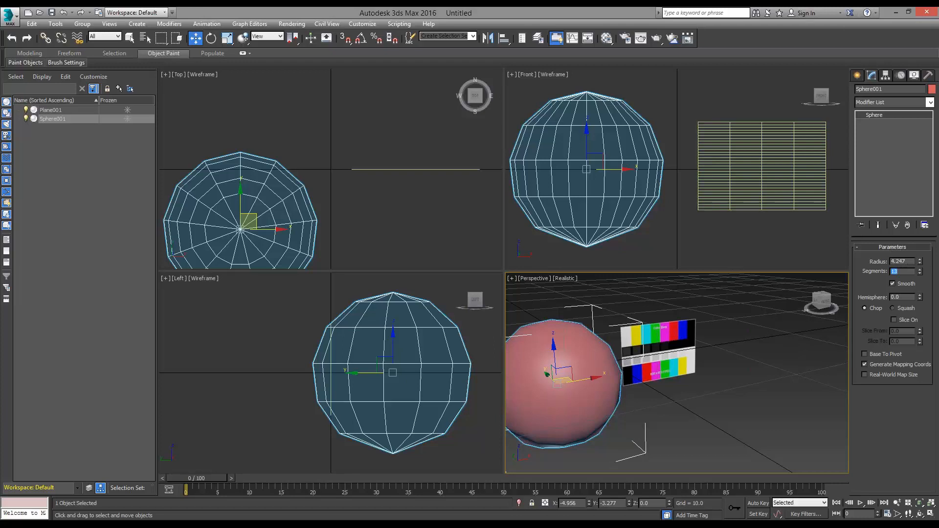
Open the sphere's object properties to check its vertex and face counts, and close them without changes
{"action": "middle_click_drag", "start_coordinate": [602, 354], "coordinate": [659, 344]}
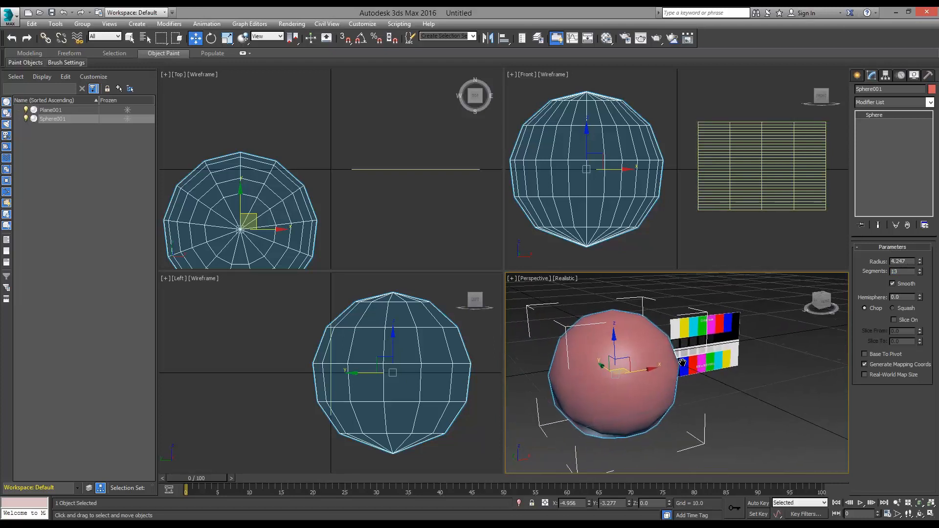
{"action": "right_click", "coordinate": [644, 350]}
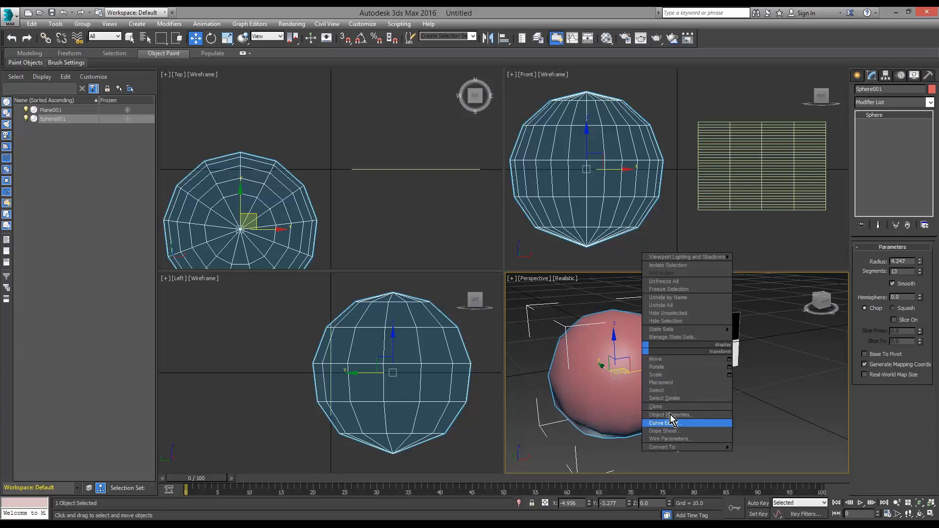
{"action": "left_click", "coordinate": [670, 410]}
{"action": "left_click", "coordinate": [498, 304]}
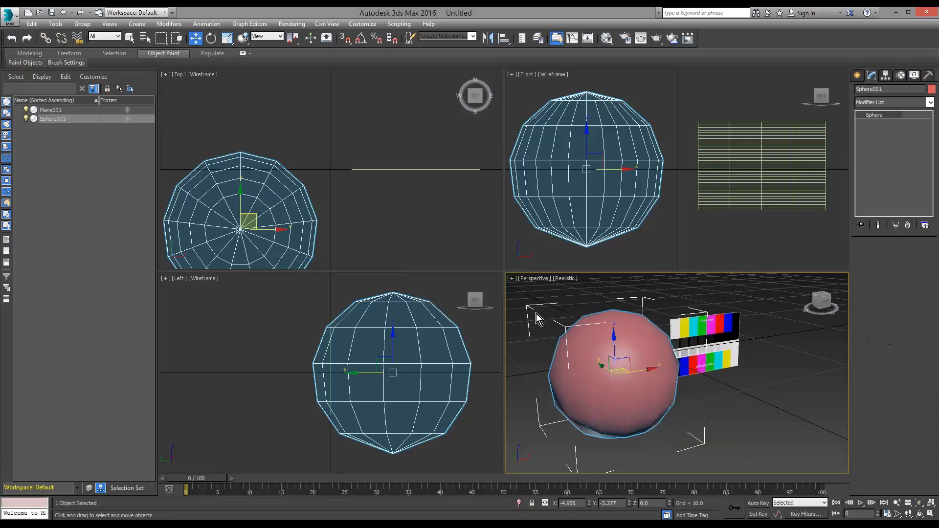
{"action": "right_click", "coordinate": [631, 364]}
{"action": "left_click", "coordinate": [661, 418]}
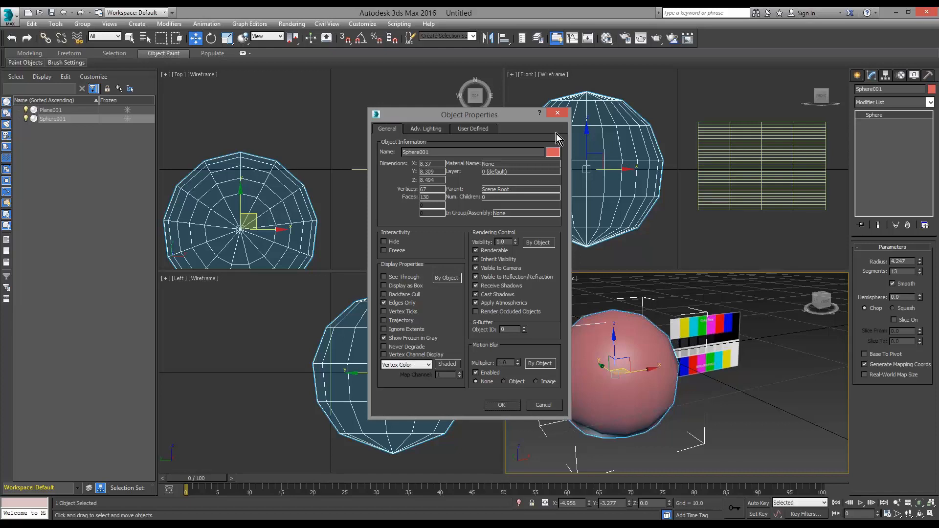
{"action": "left_click", "coordinate": [562, 116]}
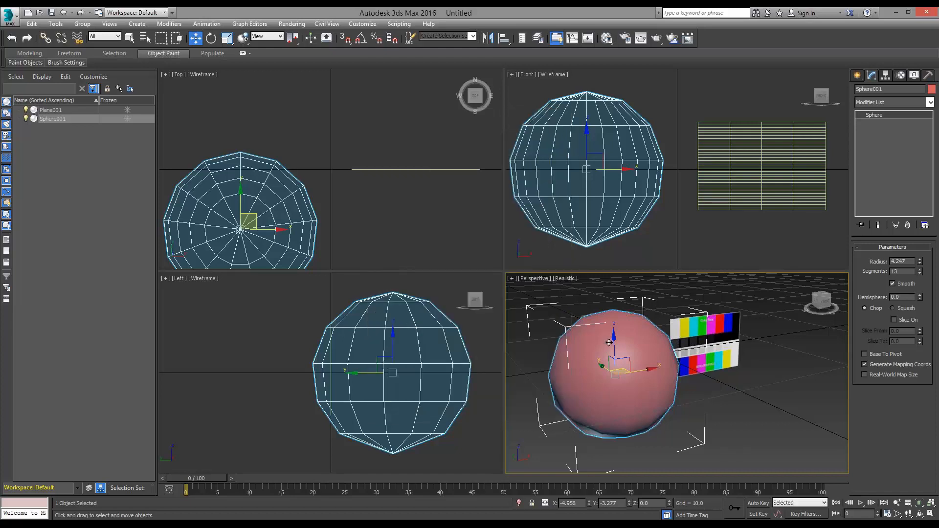
Run the Polygon Counter utility to check the triangle counts of the selected sphere and all objects, and close it
{"action": "left_click", "coordinate": [928, 75]}
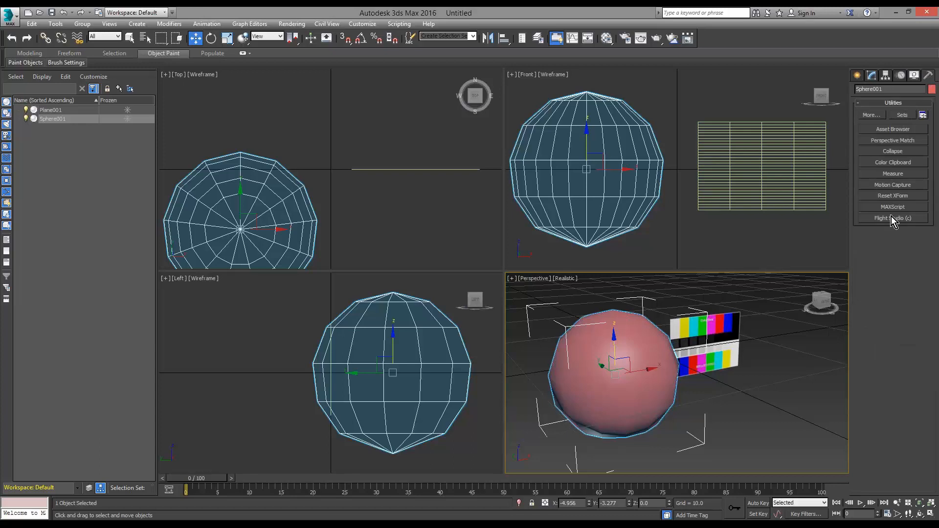
{"action": "left_click", "coordinate": [869, 115]}
{"action": "left_click", "coordinate": [427, 264]}
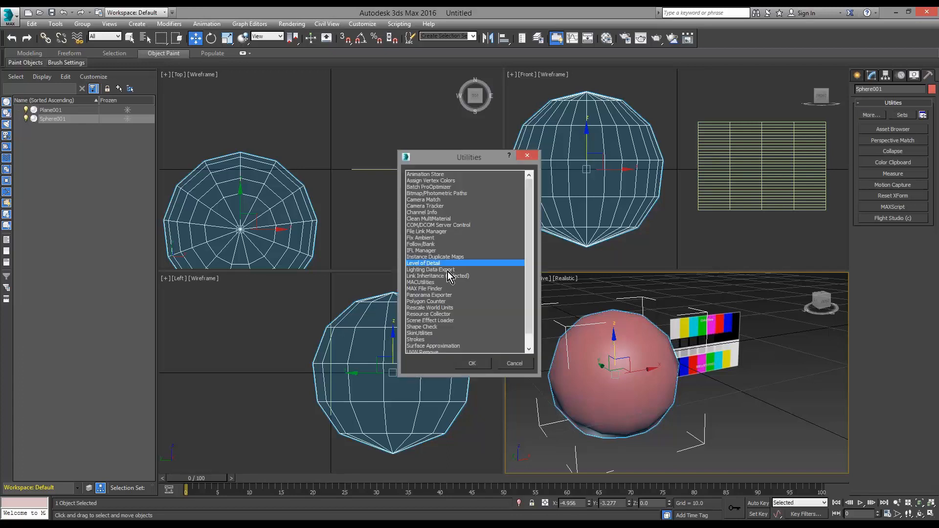
{"action": "key", "text": "p"}
{"action": "key", "text": "p"}
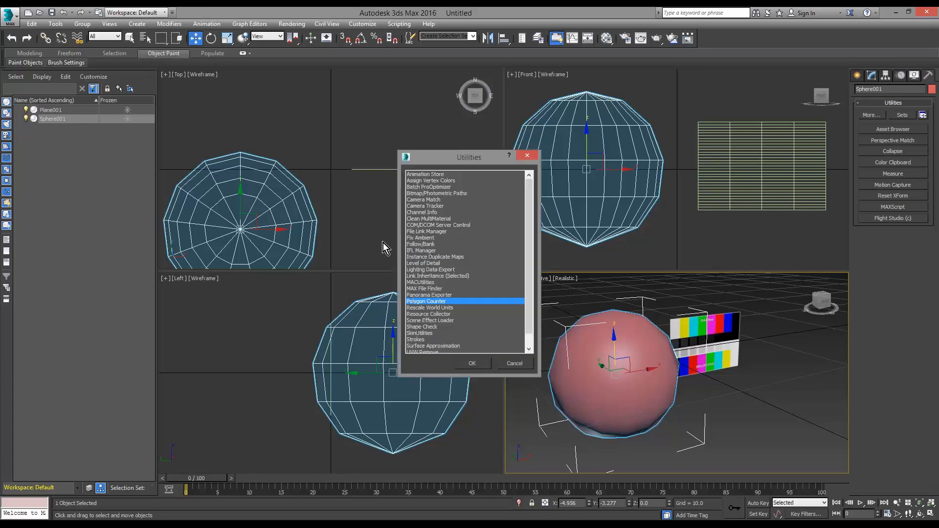
{"action": "left_click", "coordinate": [473, 364]}
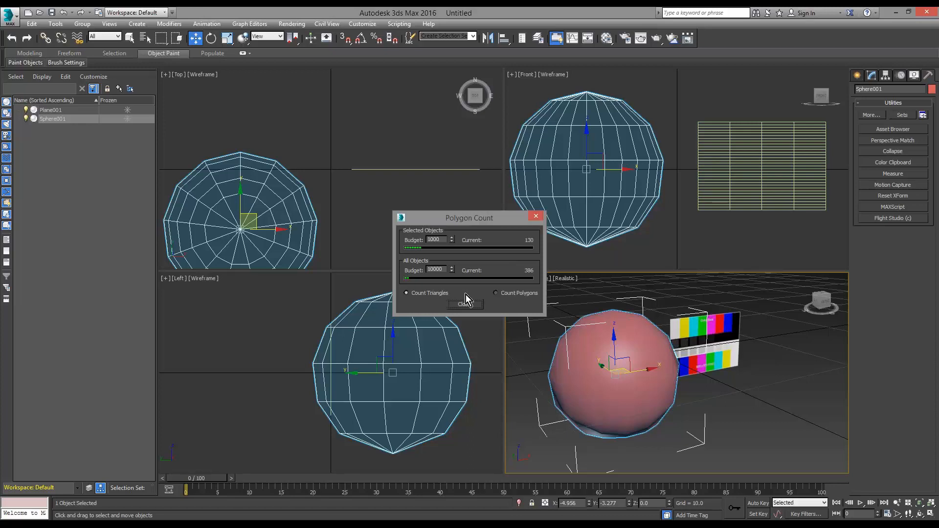
{"action": "left_click_drag", "start_coordinate": [482, 216], "coordinate": [410, 107]}
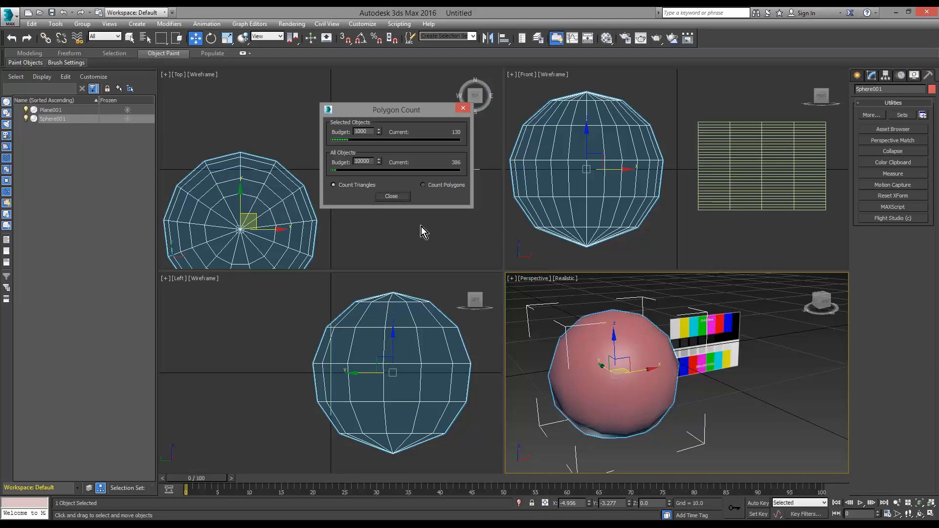
{"action": "left_click", "coordinate": [464, 109]}
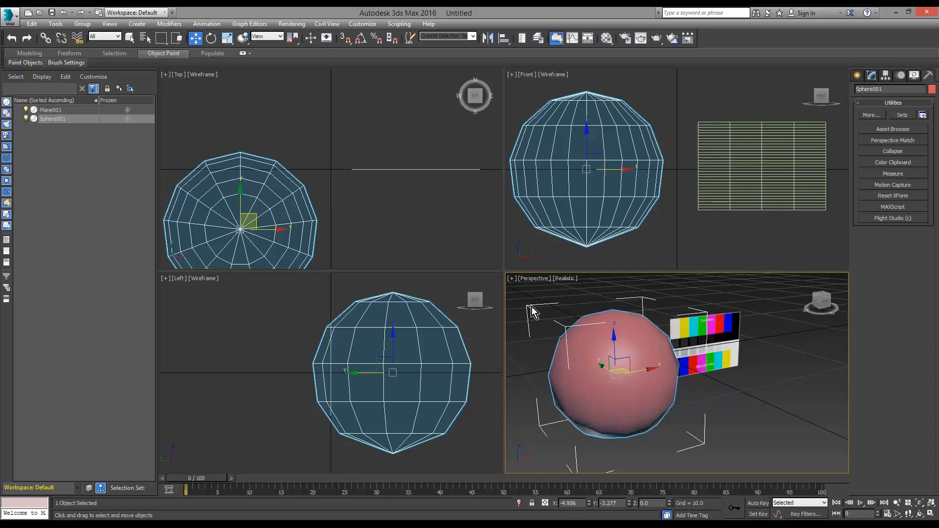
Show xView statistics in the perspective viewport and select the plane to check the displayed counts
{"action": "left_click", "coordinate": [514, 280]}
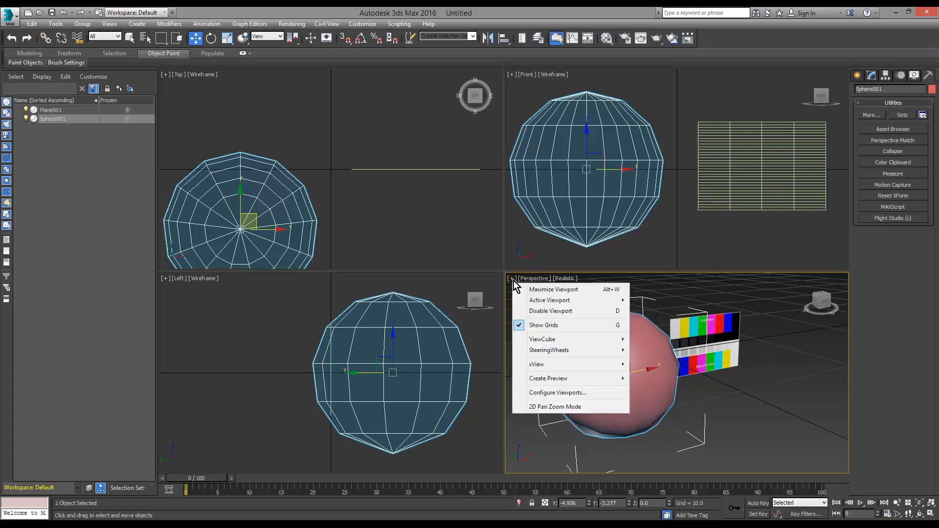
{"action": "mouse_move", "coordinate": [543, 368]}
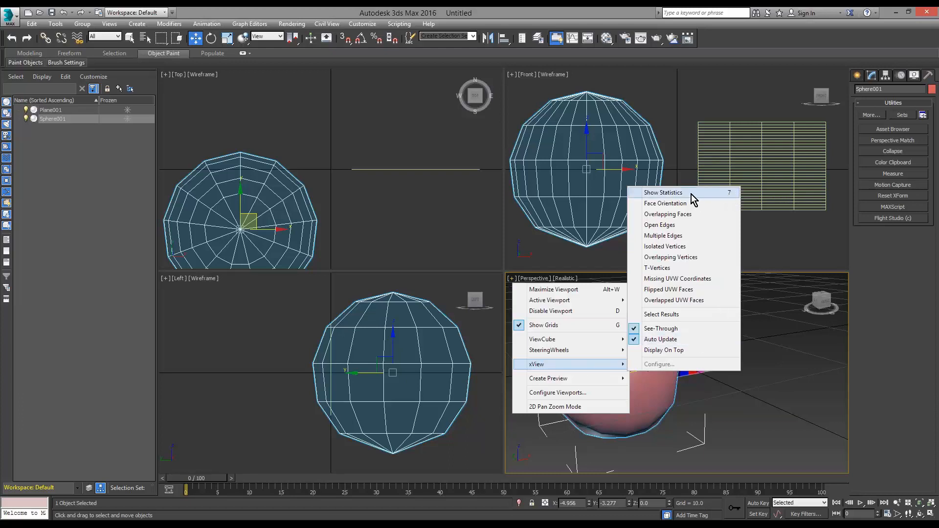
{"action": "left_click", "coordinate": [662, 192]}
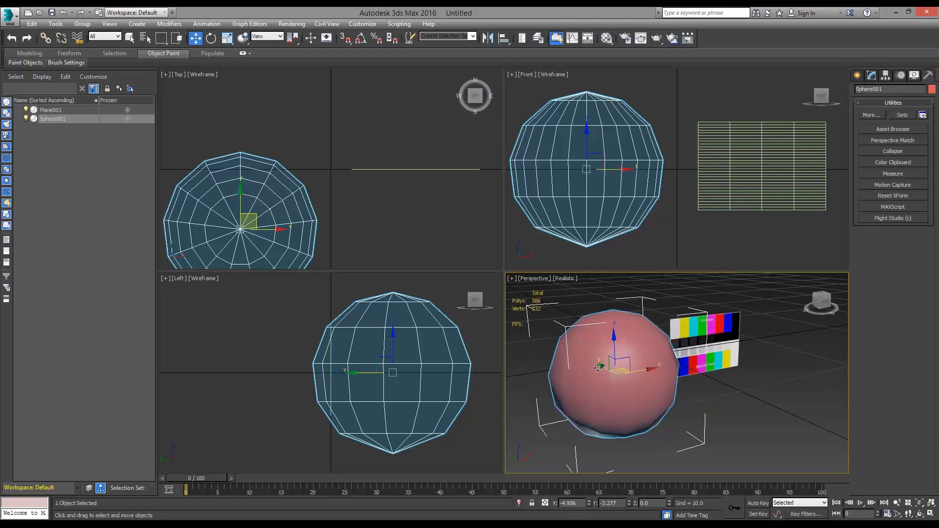
{"action": "left_click", "coordinate": [708, 338]}
{"action": "left_click", "coordinate": [645, 367]}
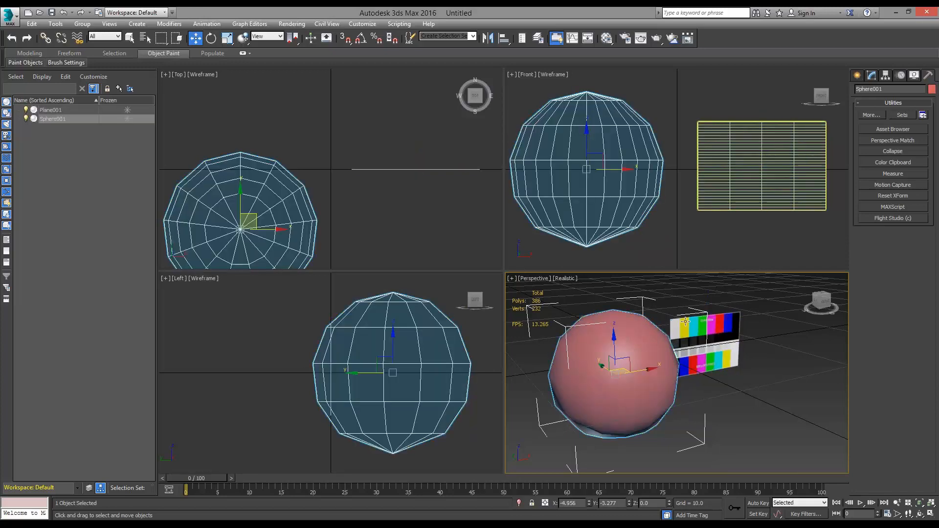
{"action": "left_click", "coordinate": [715, 348]}
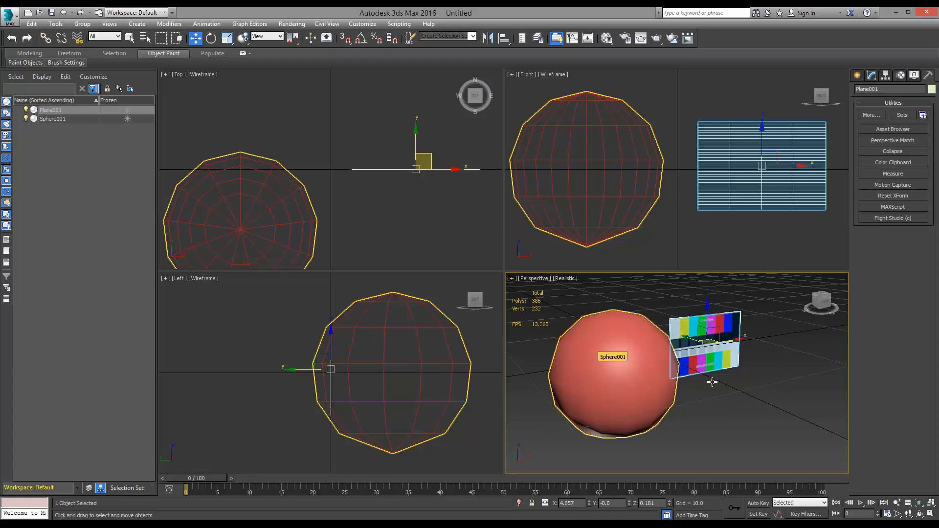
{"action": "middle_click_drag", "start_coordinate": [700, 392], "coordinate": [732, 405]}
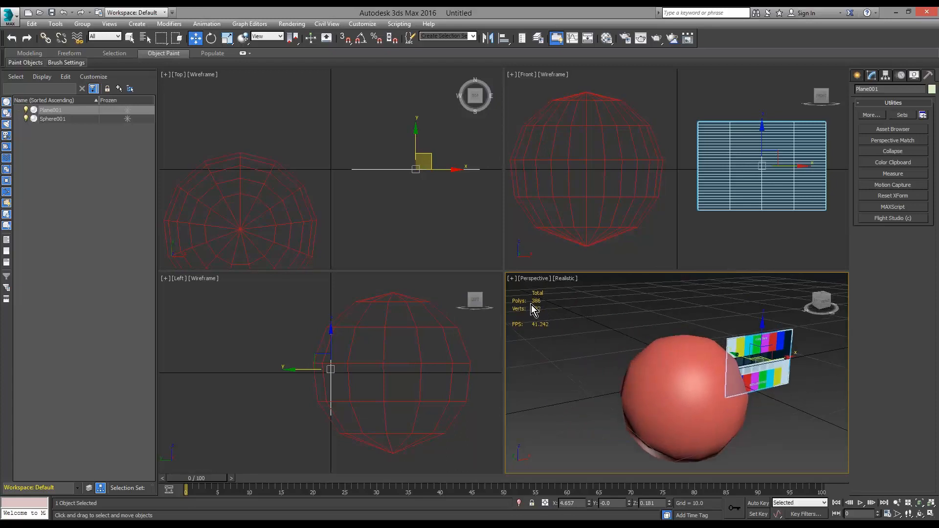
Configure the viewport statistics to show Total + Selection and turn off Frames Per Second
{"action": "left_click", "coordinate": [512, 278]}
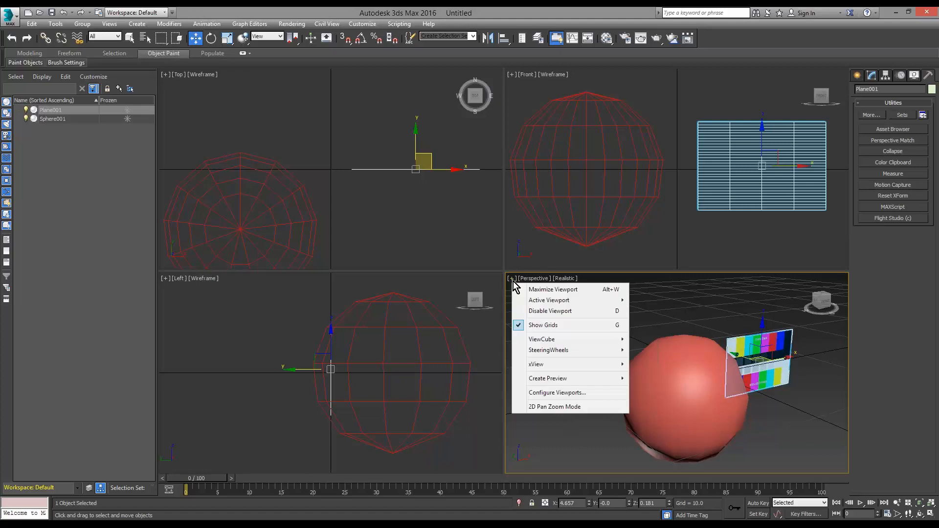
{"action": "left_click", "coordinate": [559, 393]}
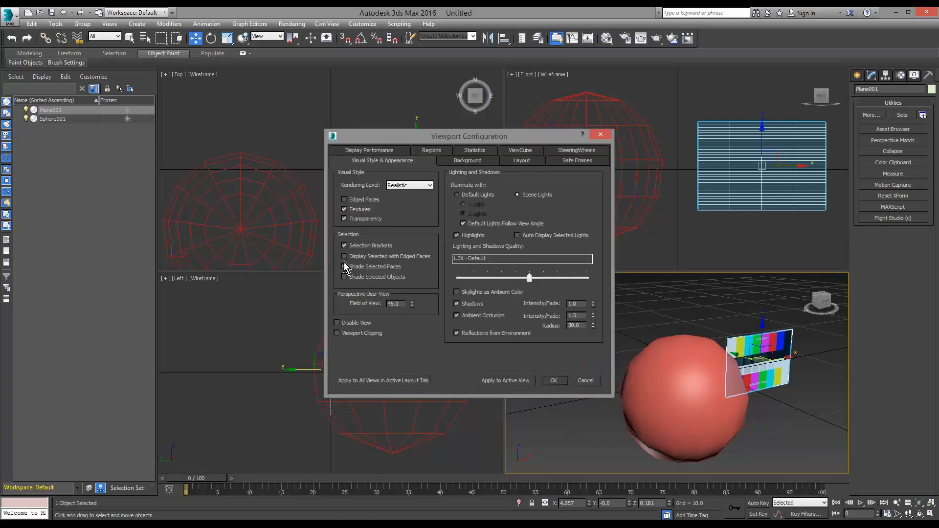
{"action": "left_click", "coordinate": [345, 267]}
{"action": "left_click", "coordinate": [480, 149]}
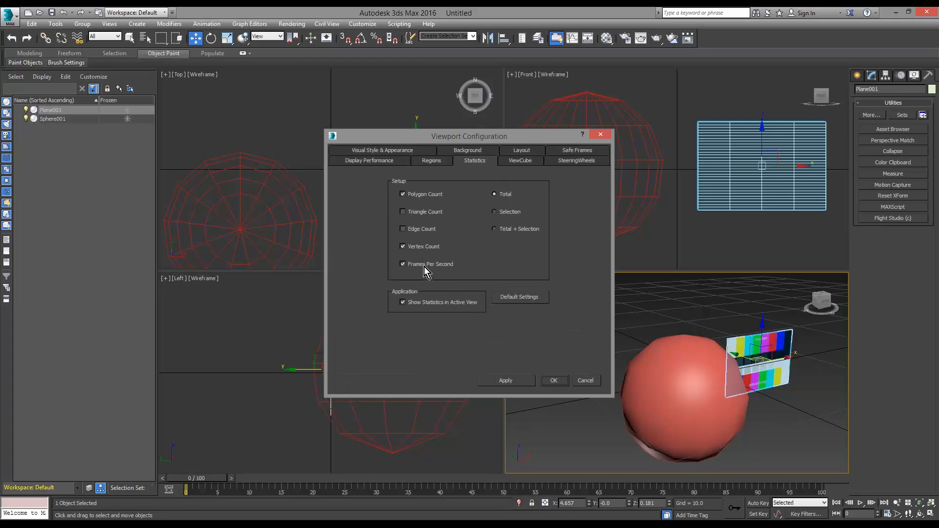
{"action": "left_click", "coordinate": [402, 264]}
{"action": "left_click", "coordinate": [550, 382]}
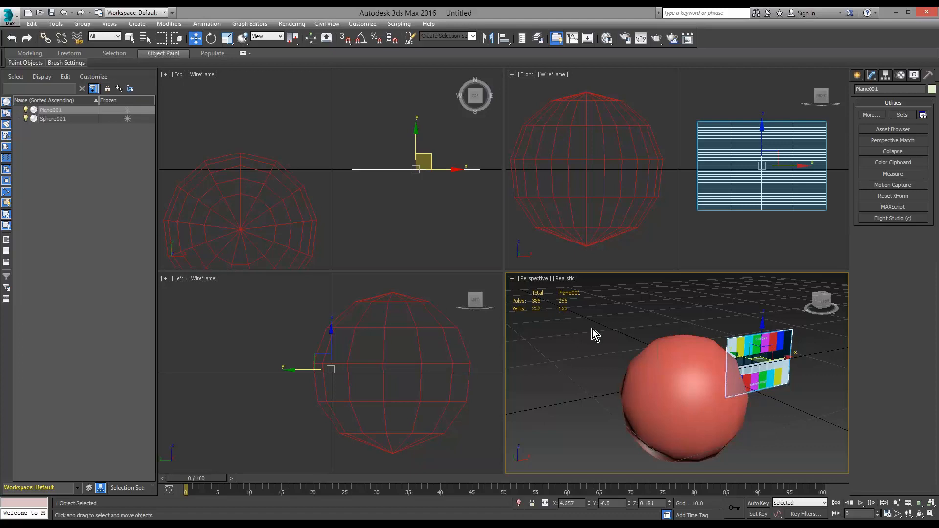
Select the sphere and the plane in turn to compare their individual polygon and vertex statistics
{"action": "left_click", "coordinate": [655, 362]}
{"action": "left_click", "coordinate": [789, 359]}
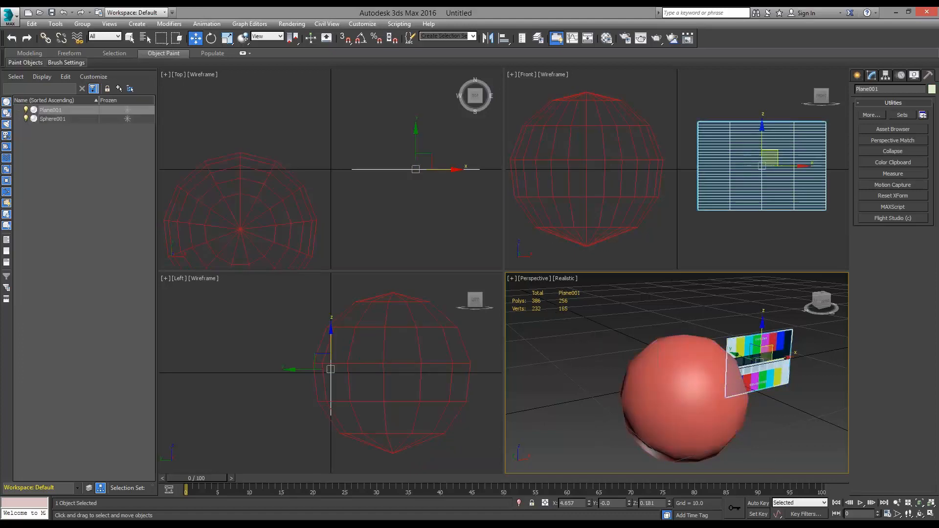
{"action": "middle_click_drag", "start_coordinate": [787, 360], "coordinate": [676, 366]}
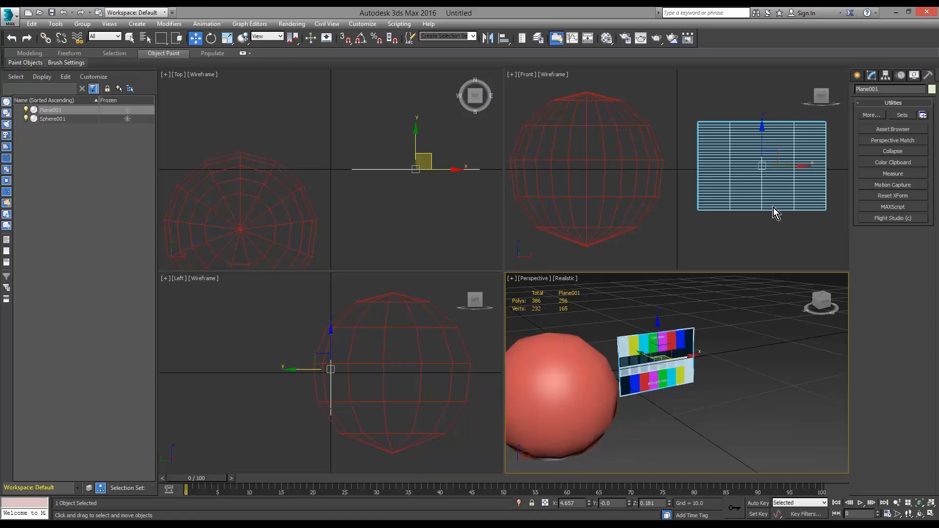
Add an Optimize modifier to the colour-bar plane
{"action": "left_click", "coordinate": [871, 76]}
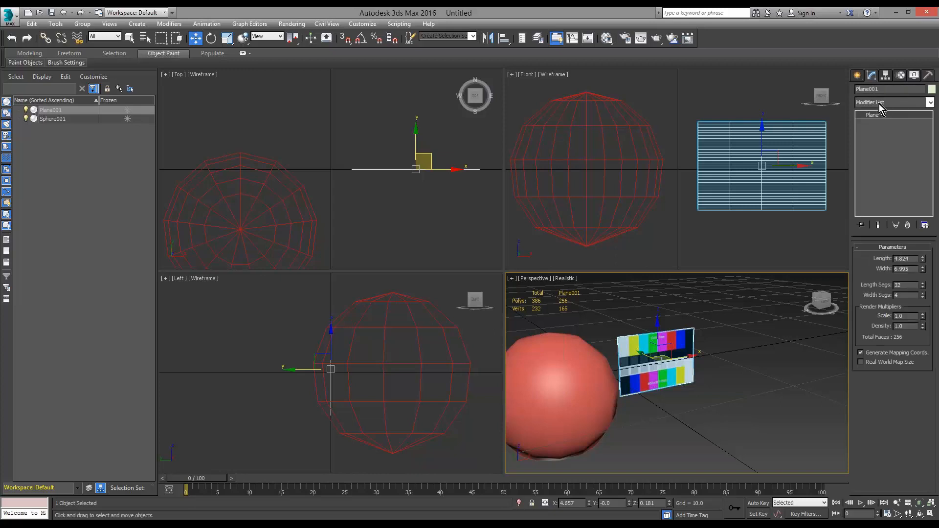
{"action": "left_click", "coordinate": [878, 103]}
{"action": "key", "text": "o"}
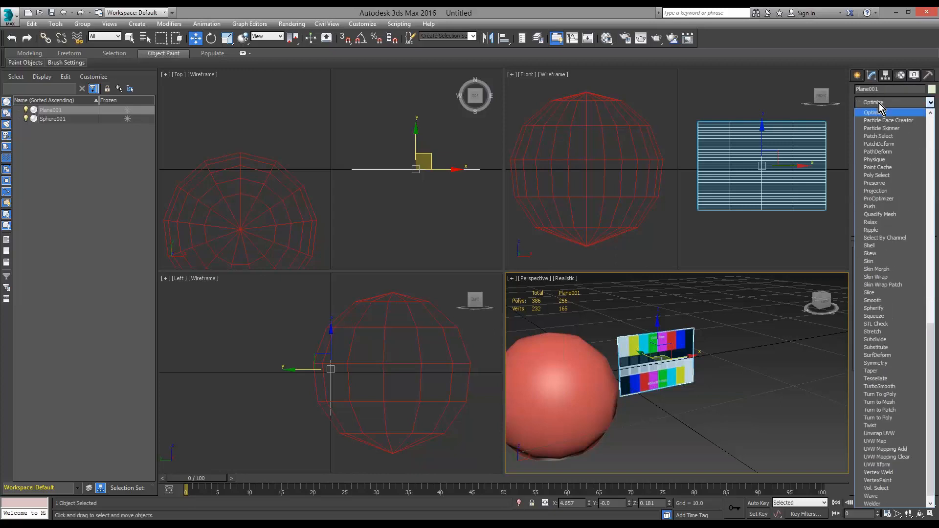
{"action": "key", "text": "Return"}
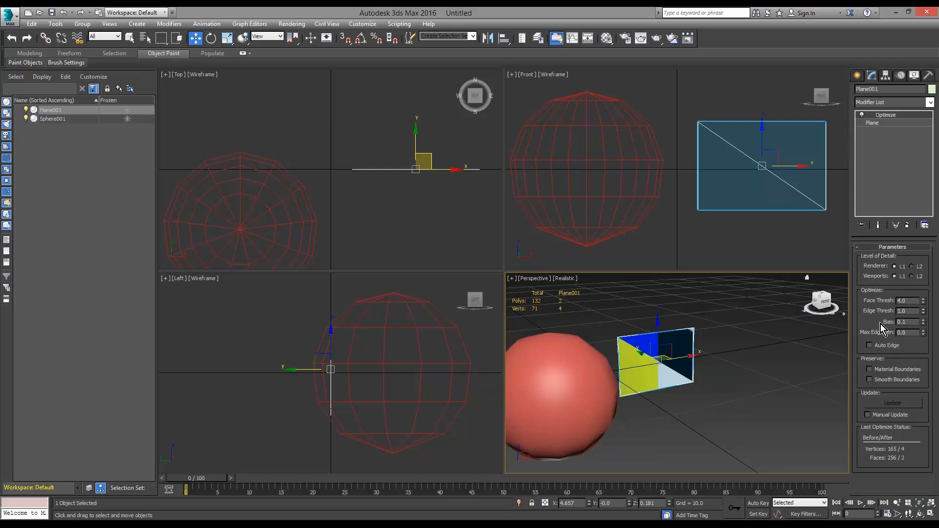
Add a Poly Select modifier to the sphere
{"action": "left_click", "coordinate": [581, 388]}
{"action": "left_click", "coordinate": [891, 103]}
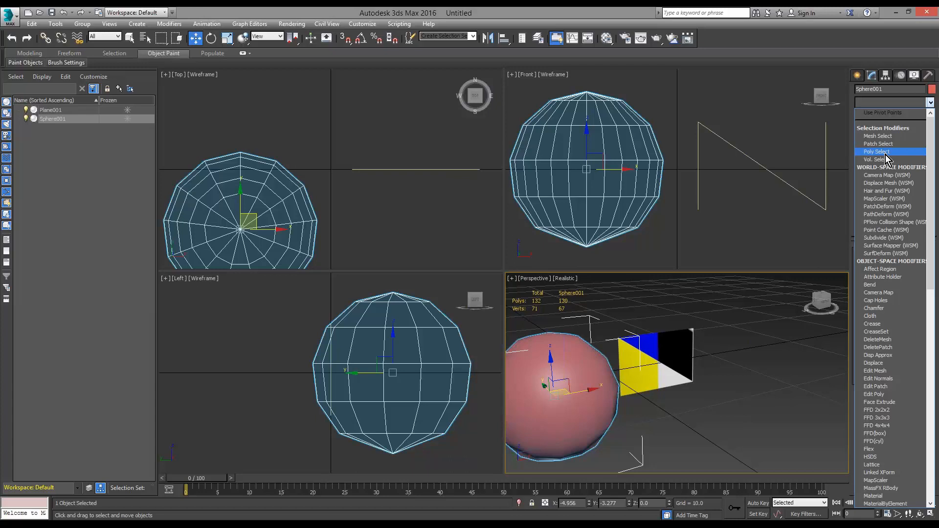
{"action": "left_click", "coordinate": [885, 153]}
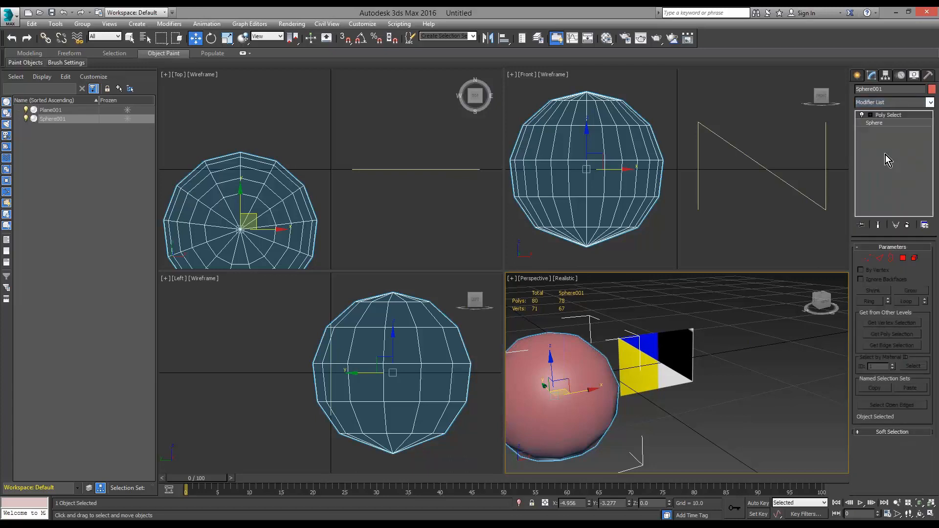
Select the whole sphere at Element level and switch Poly Select to Polygon level
{"action": "left_click", "coordinate": [915, 258]}
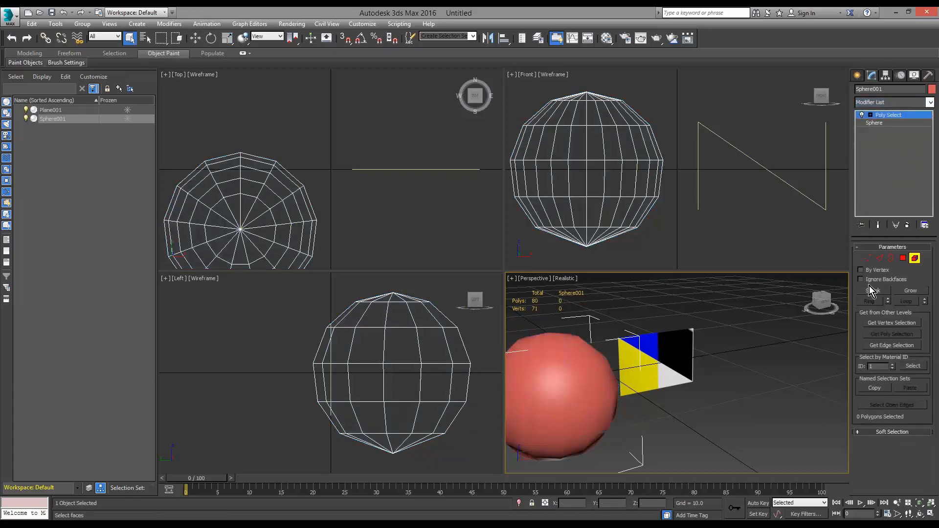
{"action": "left_click", "coordinate": [596, 386]}
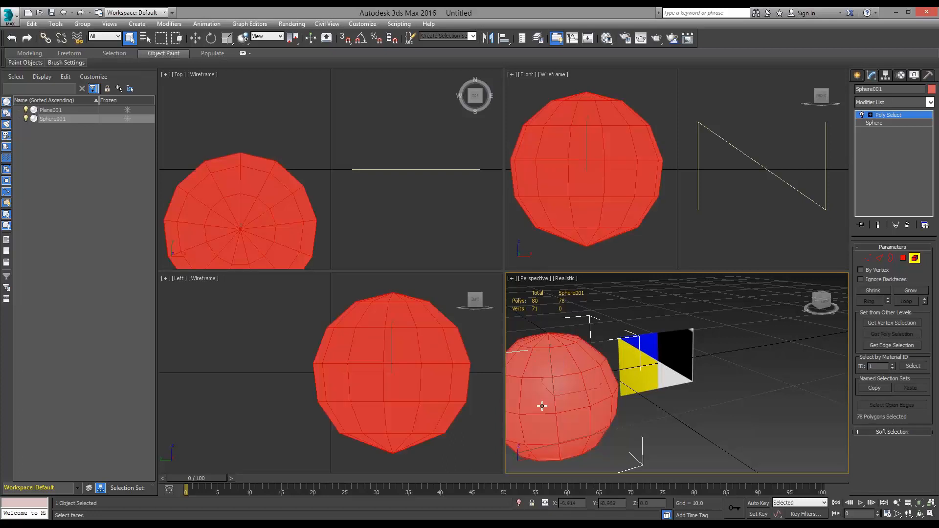
{"action": "middle_click_drag", "start_coordinate": [562, 403], "coordinate": [649, 379]}
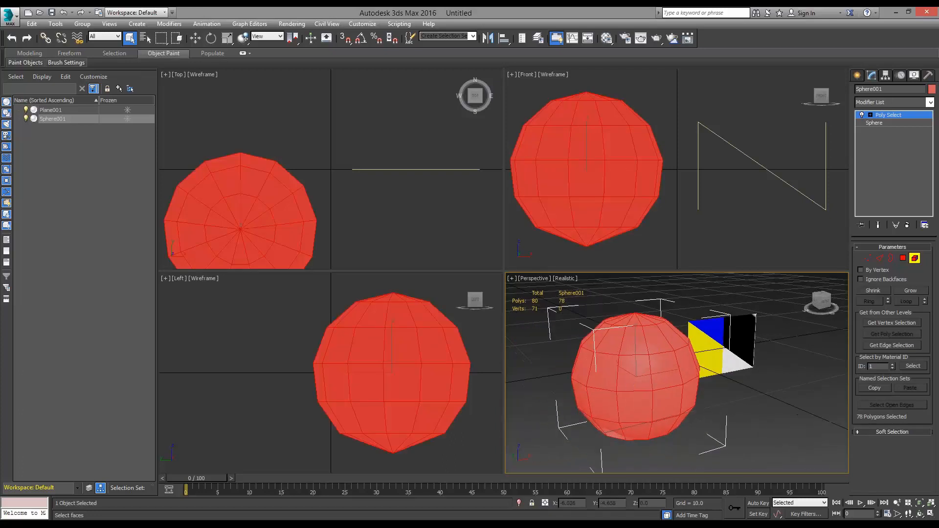
{"action": "left_click", "coordinate": [904, 259]}
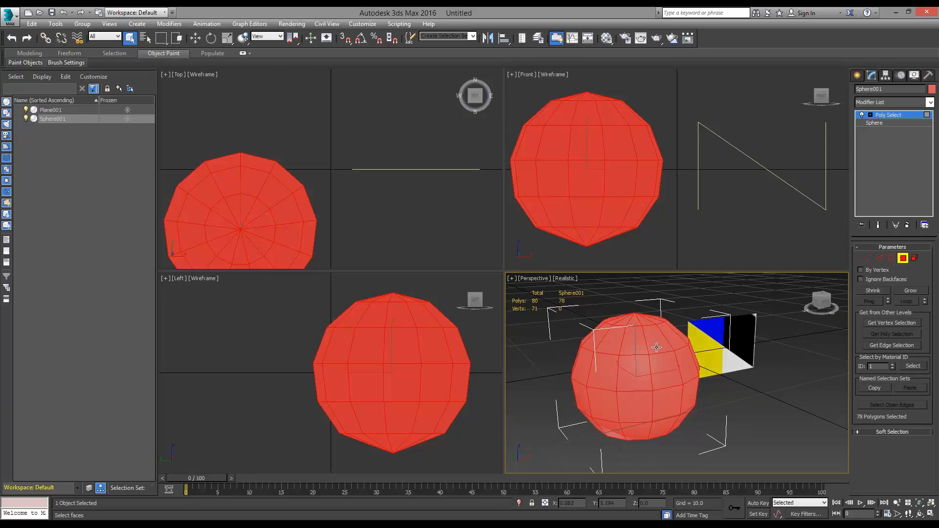
Select individual polygons on the sphere one at a time and examine the selection statistics for each
{"action": "left_click", "coordinate": [660, 361]}
{"action": "left_click", "coordinate": [665, 400]}
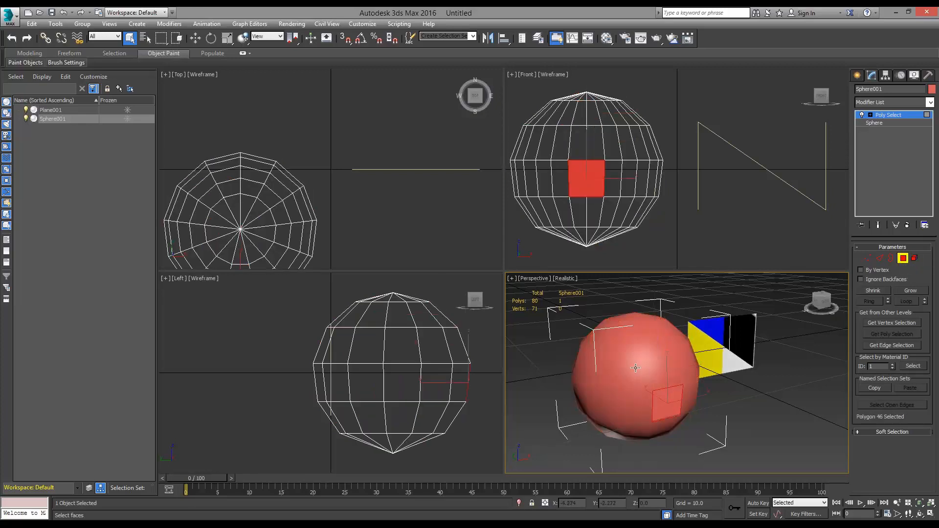
{"action": "left_click", "coordinate": [635, 367]}
{"action": "left_click", "coordinate": [634, 342]}
{"action": "left_click", "coordinate": [634, 406]}
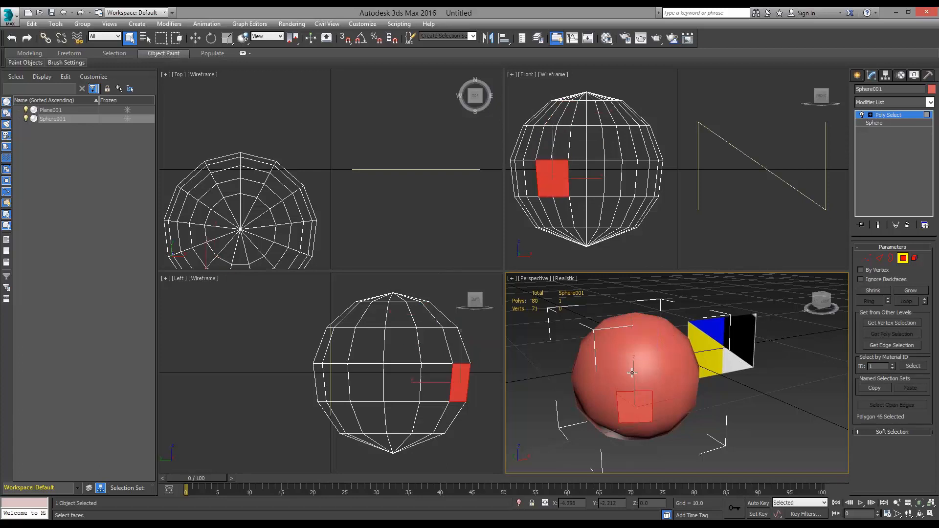
{"action": "left_click", "coordinate": [644, 376]}
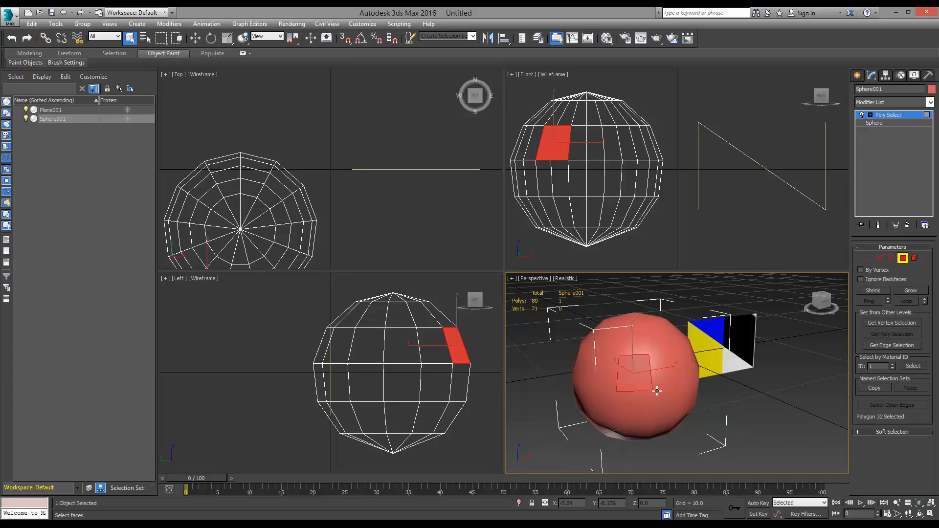
{"action": "mouse_move", "coordinate": [657, 392]}
{"action": "middle_mouse_down", "text": "alt"}
{"action": "mouse_move", "coordinate": [662, 405]}
{"action": "mouse_move", "coordinate": [717, 379]}
{"action": "mouse_move", "coordinate": [731, 394]}
{"action": "mouse_move", "coordinate": [645, 396]}
{"action": "mouse_move", "coordinate": [636, 386]}
{"action": "mouse_move", "coordinate": [650, 381]}
{"action": "middle_mouse_up", "text": "alt"}
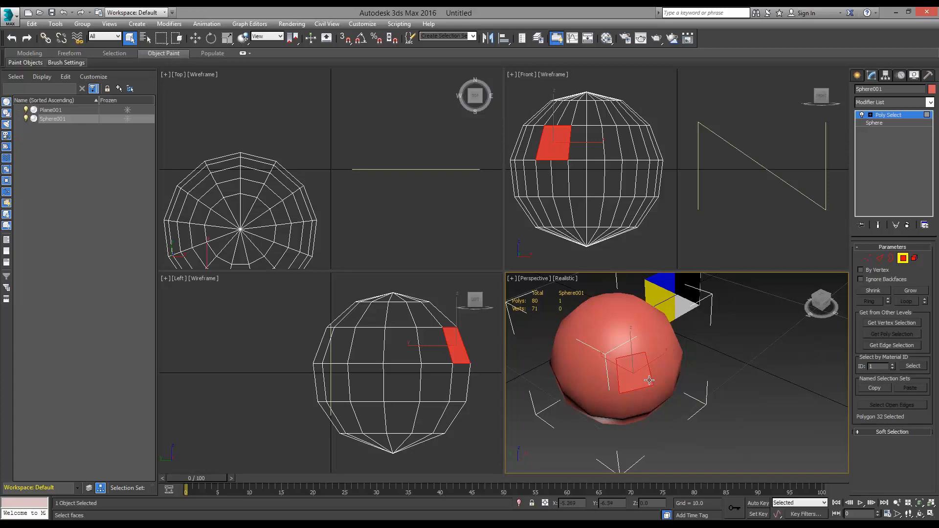
Switch Poly Select to Vertex level, examine the vertex selection statistics, and clear the vertex selection
{"action": "left_click", "coordinate": [867, 258]}
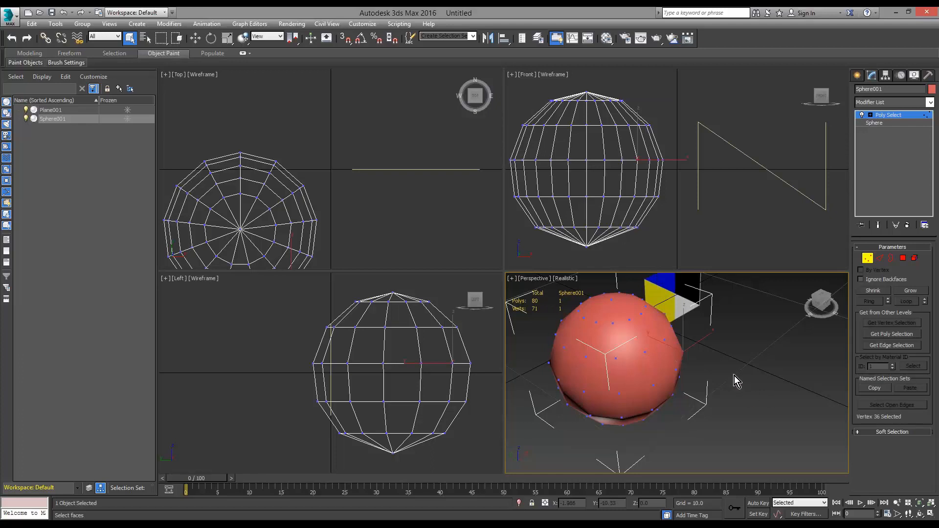
{"action": "middle_click_drag", "start_coordinate": [734, 376], "coordinate": [741, 356], "text": "alt"}
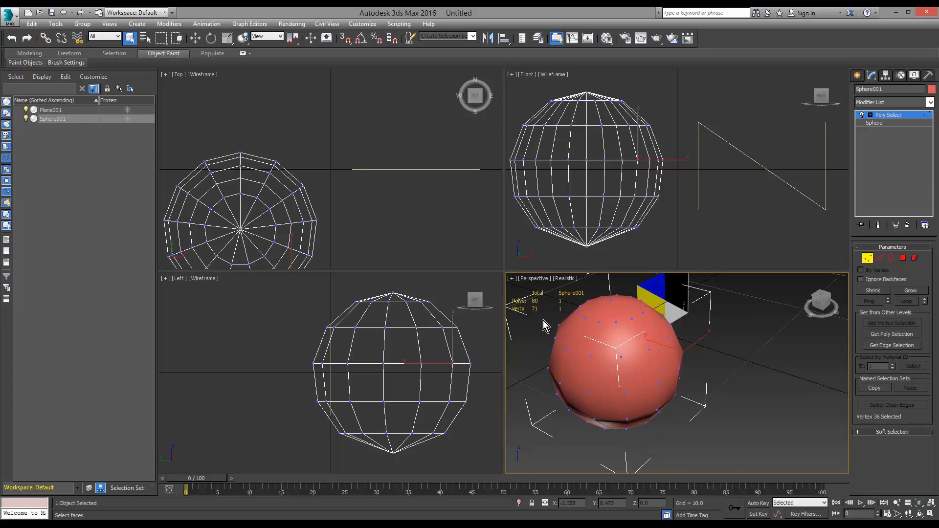
{"action": "left_click", "coordinate": [673, 300]}
Delete the sphere and the colour-bar plane from the scene
{"action": "left_click", "coordinate": [892, 125]}
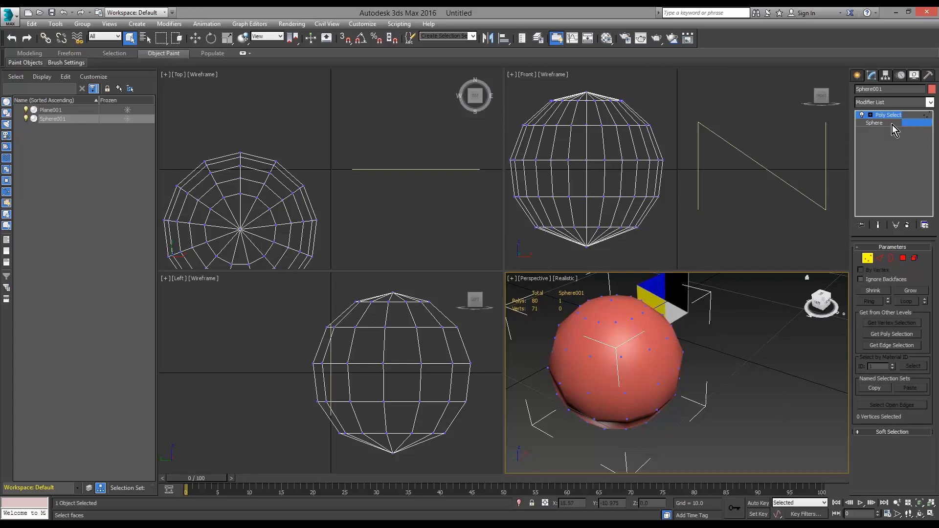
{"action": "left_click", "coordinate": [679, 300]}
{"action": "middle_click_drag", "start_coordinate": [741, 344], "coordinate": [686, 366]}
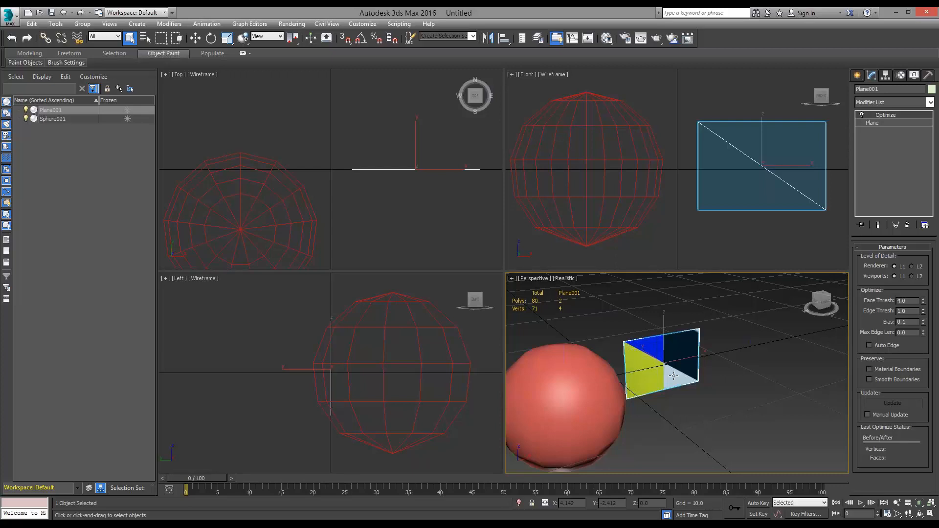
{"action": "left_click", "coordinate": [581, 416]}
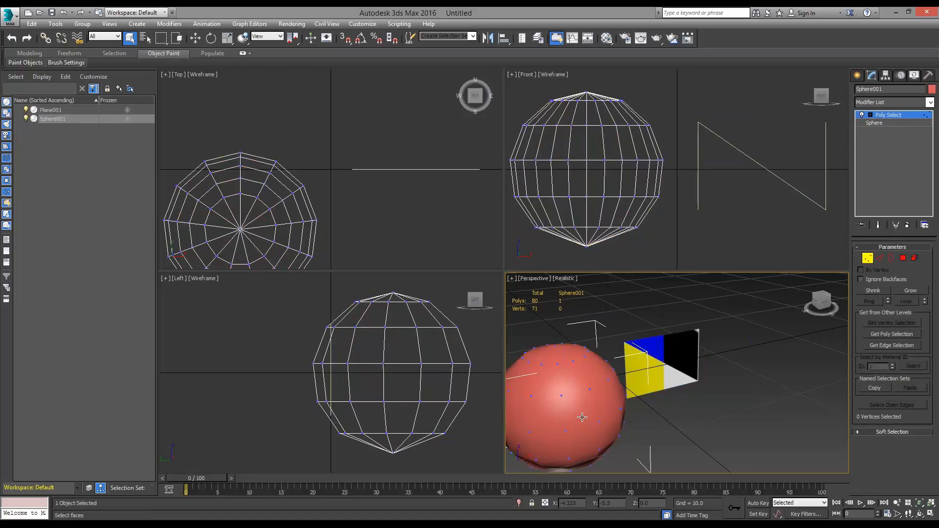
{"action": "key", "text": "Delete"}
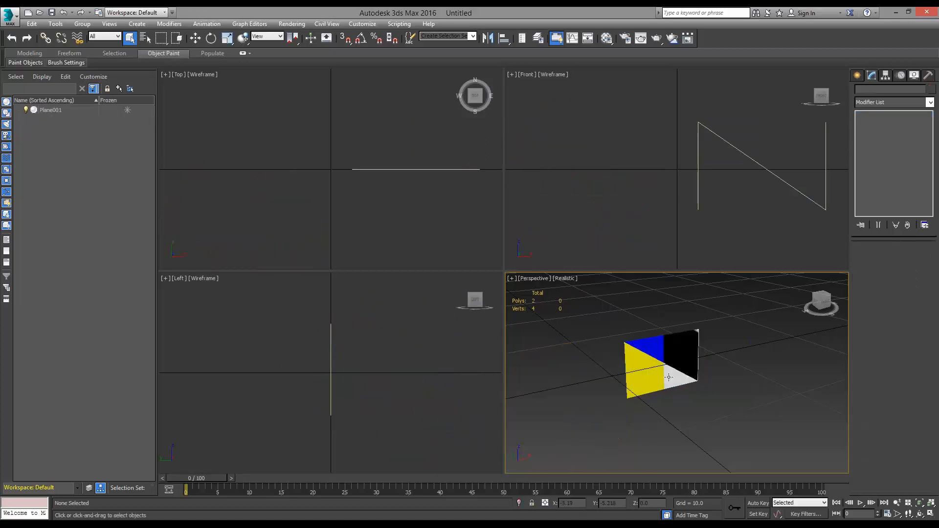
{"action": "left_click", "coordinate": [683, 354]}
{"action": "key", "text": "Delete"}
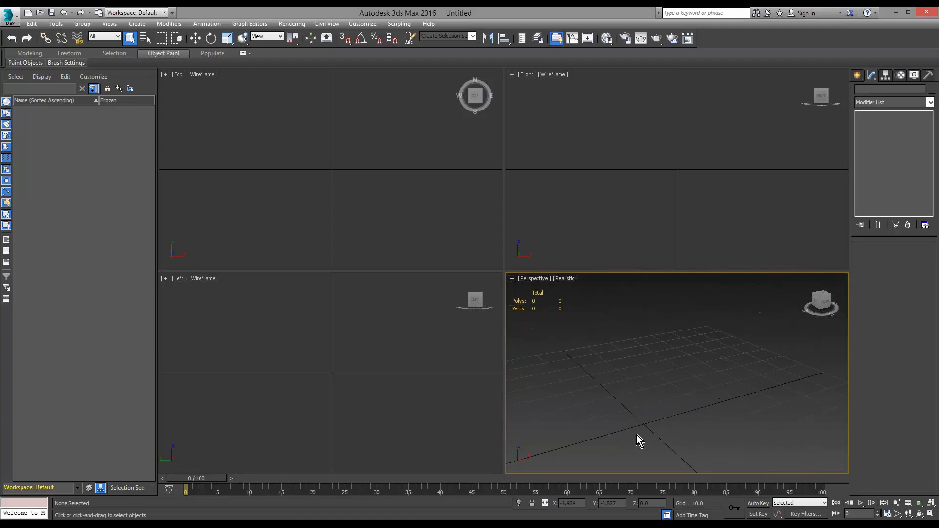
Create a box about 9.1 long, 8.6 wide and 5.8 high near the grid centre in the Perspective view
{"action": "middle_click_drag", "start_coordinate": [646, 440], "coordinate": [660, 406]}
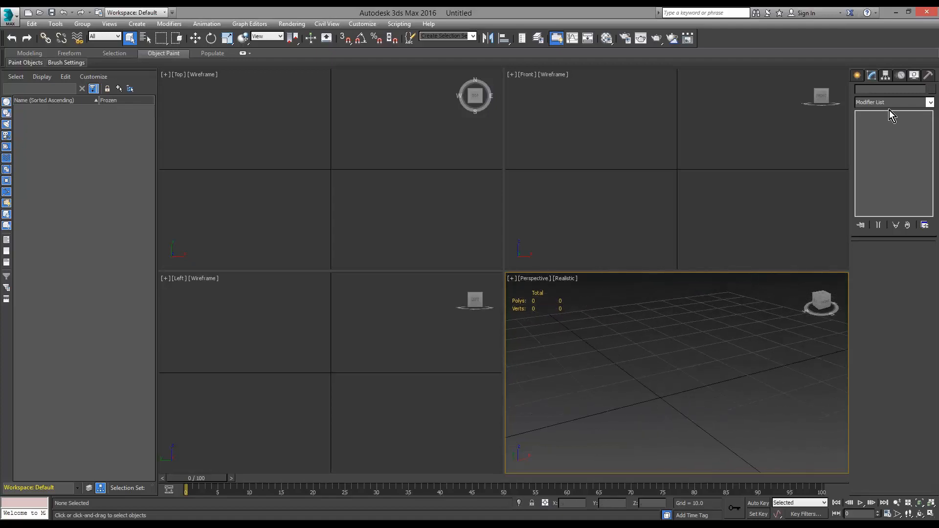
{"action": "left_click", "coordinate": [858, 76]}
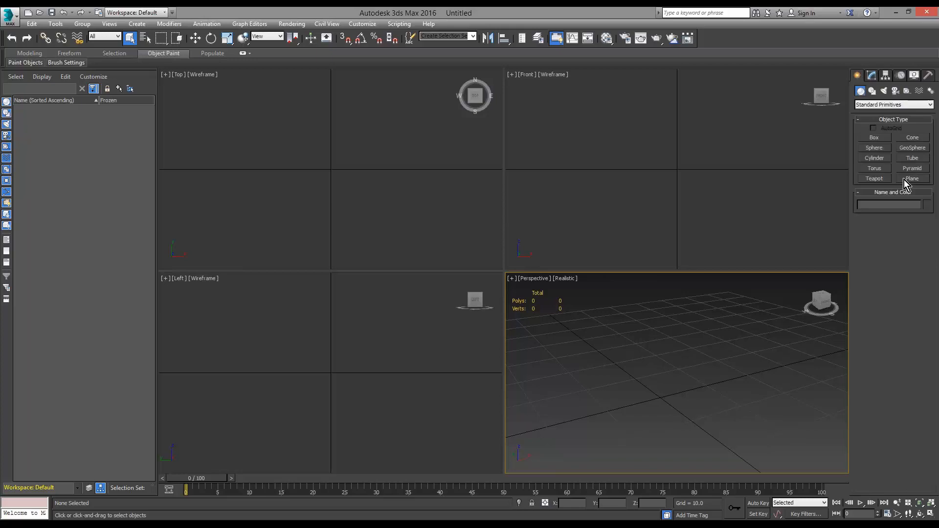
{"action": "left_click", "coordinate": [875, 138]}
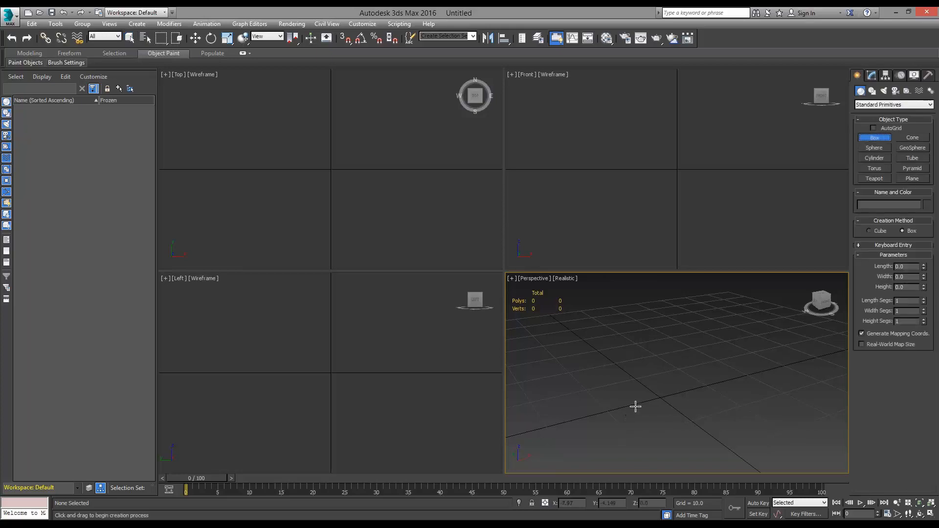
{"action": "left_click_drag", "start_coordinate": [640, 392], "coordinate": [708, 400]}
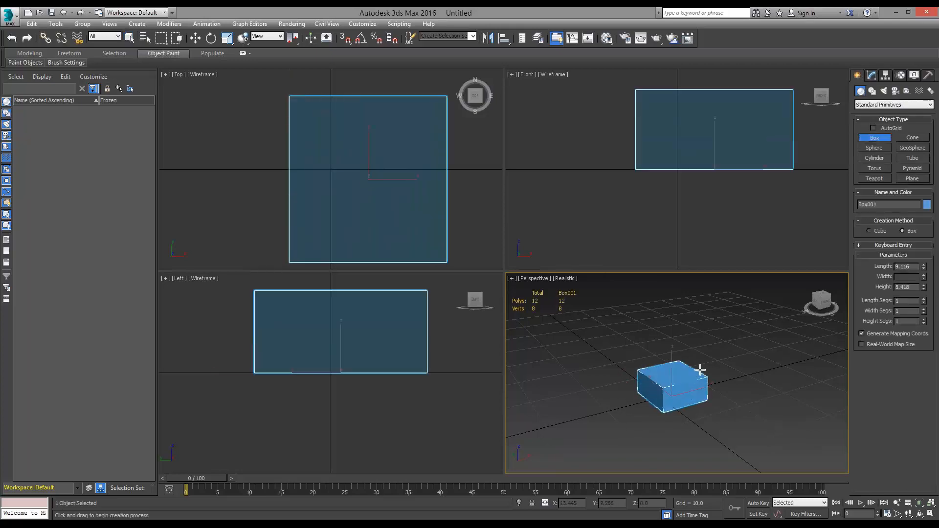
{"action": "left_click", "coordinate": [702, 364]}
Set the box's length, width and height to 1.0 each and finish the Box command
{"action": "left_click_drag", "start_coordinate": [914, 267], "coordinate": [858, 267]}
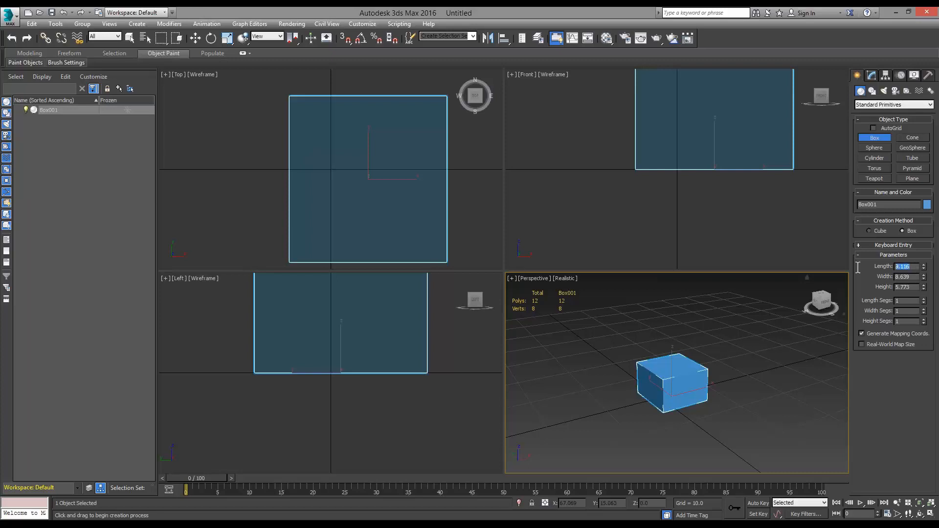
{"action": "type", "text": "1.0"}
{"action": "key", "text": "Tab"}
{"action": "type", "text": "1.0"}
{"action": "key", "text": "Tab"}
{"action": "type", "text": "1"}
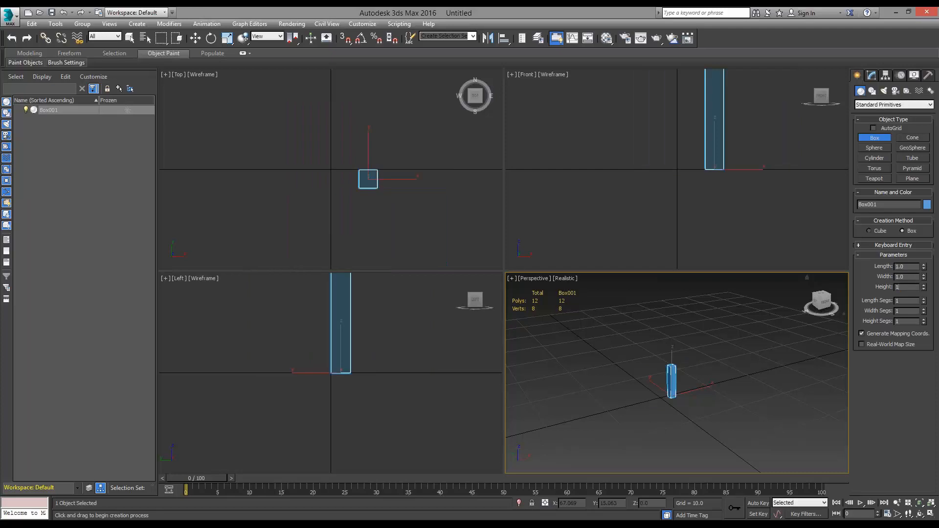
{"action": "type", "text": ".0"}
{"action": "key", "text": "Return"}
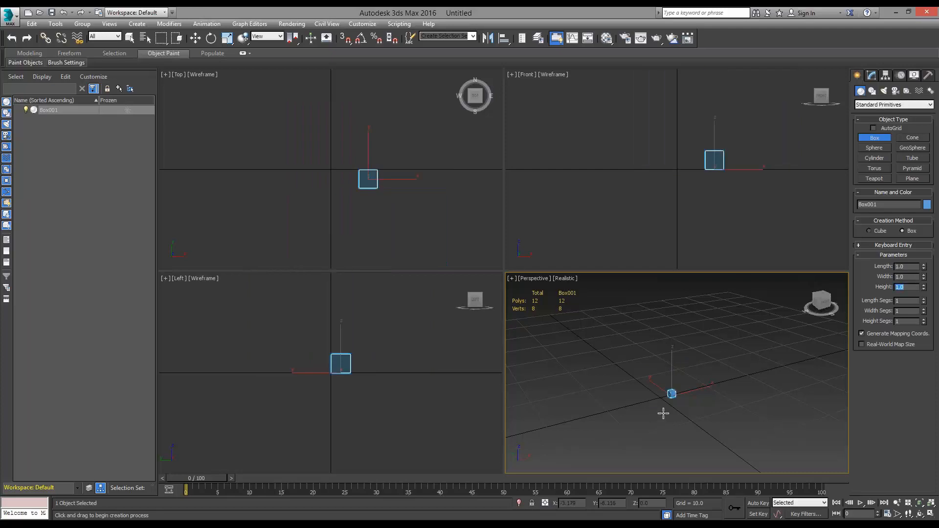
{"action": "scroll", "coordinate": [663, 412], "scroll_direction": "down", "scroll_amount": 2}
{"action": "scroll", "coordinate": [671, 419], "scroll_direction": "up", "scroll_amount": 5}
{"action": "scroll", "coordinate": [672, 419], "scroll_direction": "down", "scroll_amount": 3}
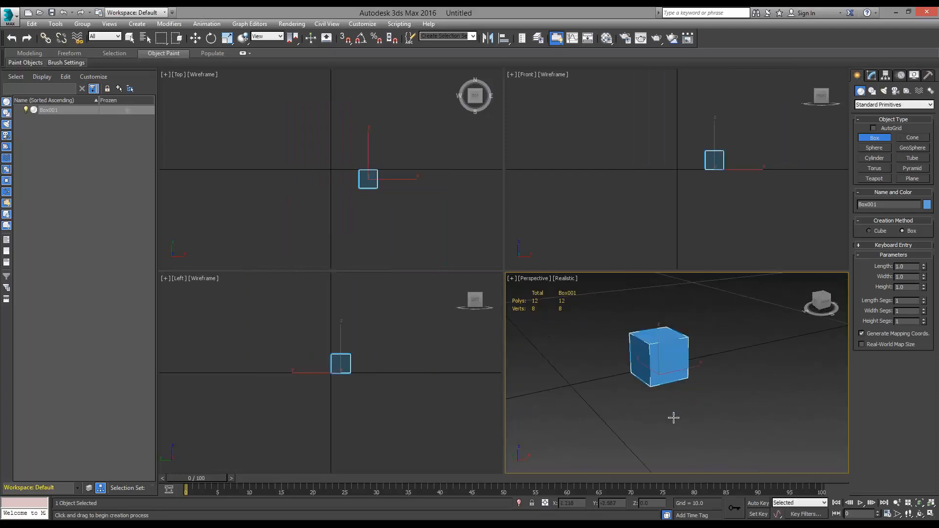
{"action": "right_click", "coordinate": [697, 361]}
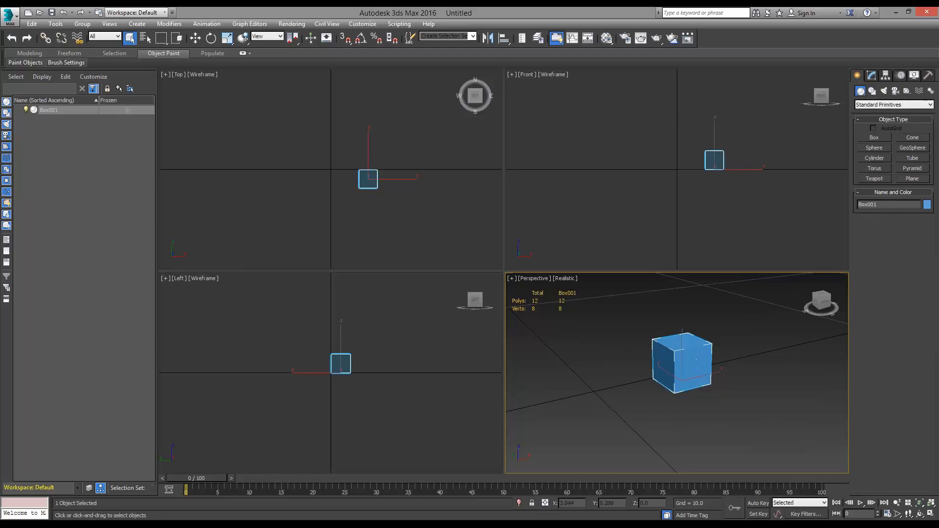
Check the box's X, Y and Z dimensions in its Object Properties
{"action": "right_click", "coordinate": [696, 362]}
{"action": "left_click", "coordinate": [728, 428]}
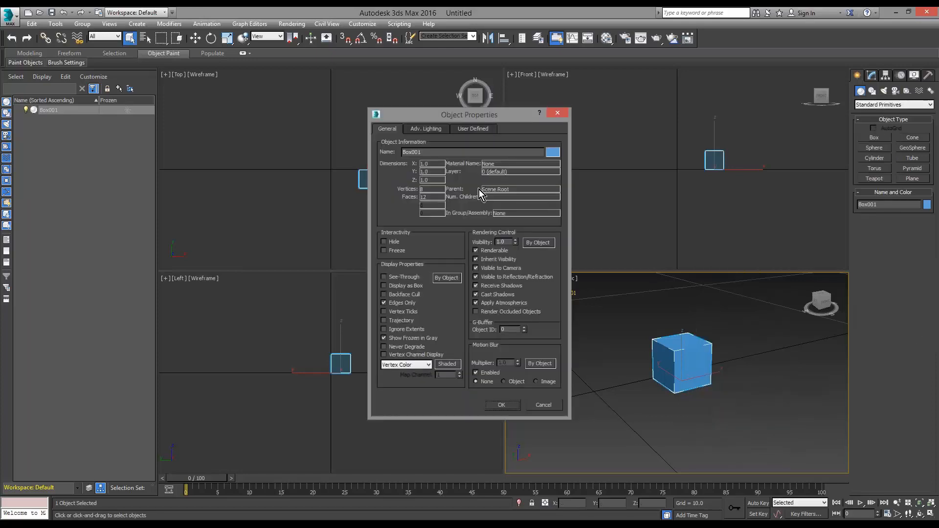
{"action": "left_click", "coordinate": [558, 113]}
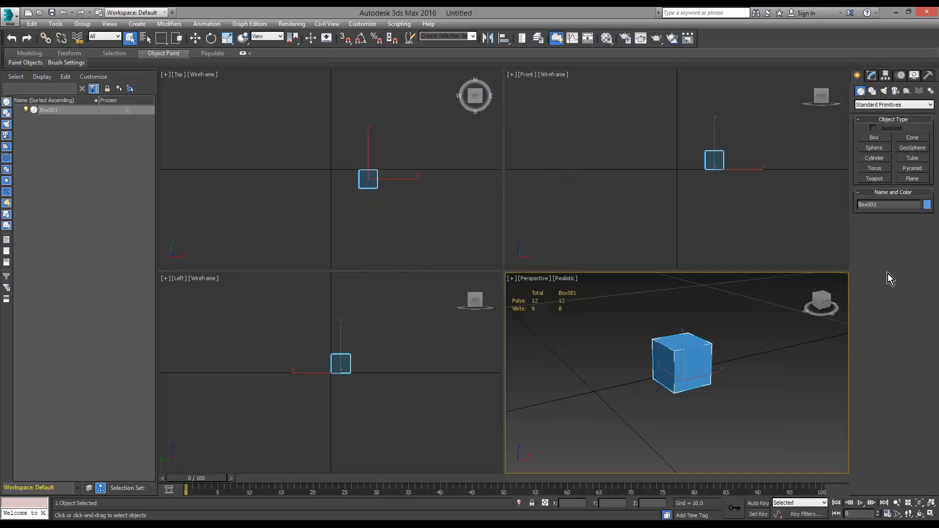
Scale the box uniformly to 200% with the Scale Transform Type-In
{"action": "right_click", "coordinate": [212, 38]}
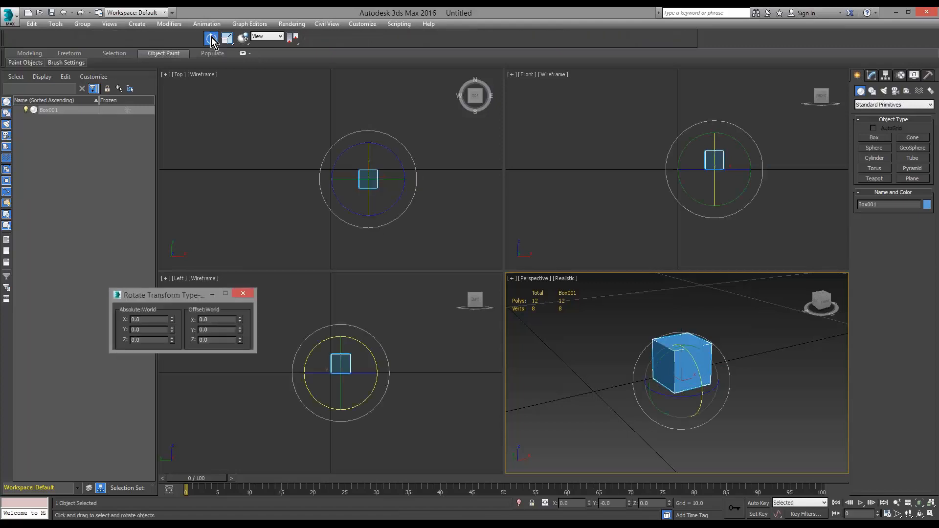
{"action": "right_click", "coordinate": [227, 38]}
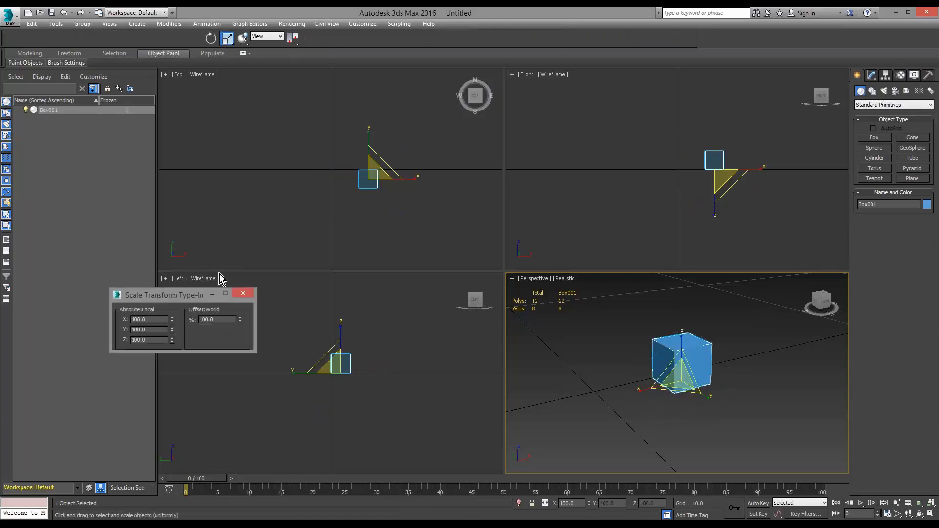
{"action": "double_click", "coordinate": [211, 320]}
{"action": "type", "text": "200"}
{"action": "key", "text": "Return"}
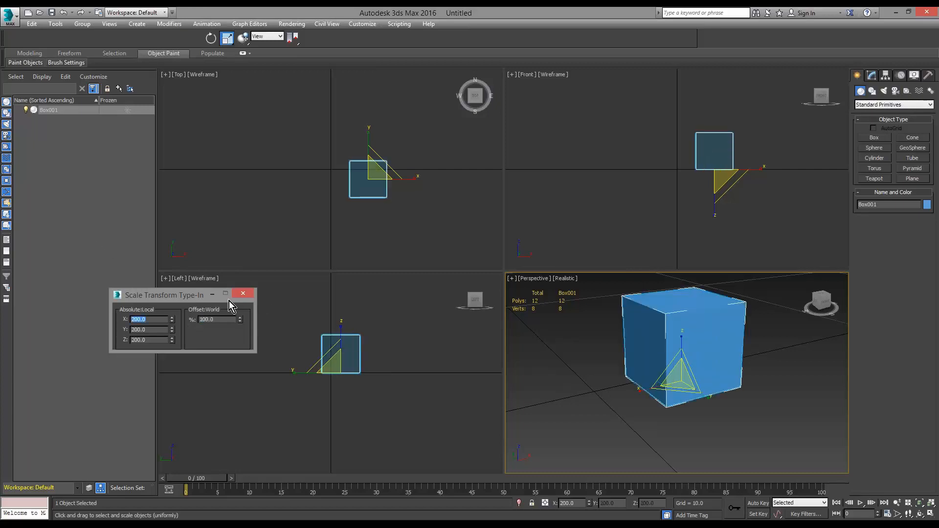
{"action": "left_click", "coordinate": [243, 293]}
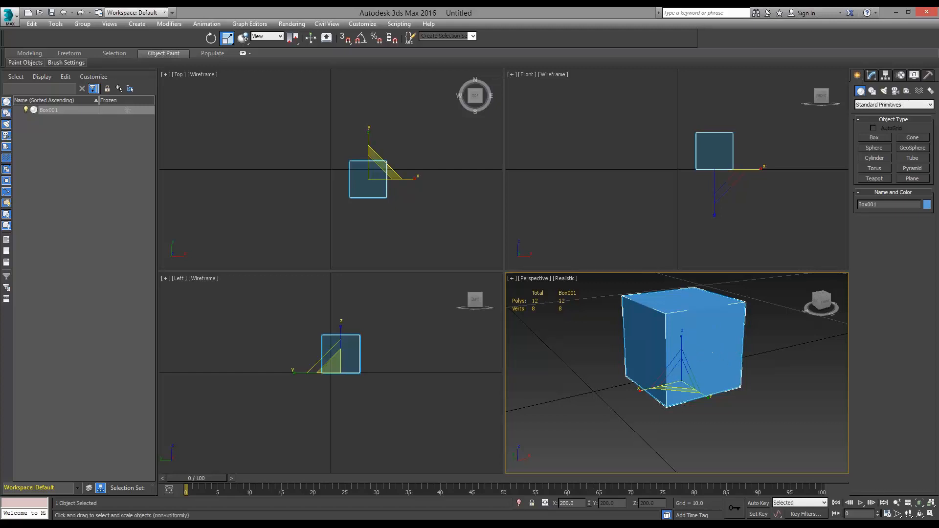
Examine the dimensions that Object Properties reports for the scaled box
{"action": "right_click", "coordinate": [725, 352]}
{"action": "left_click", "coordinate": [755, 415]}
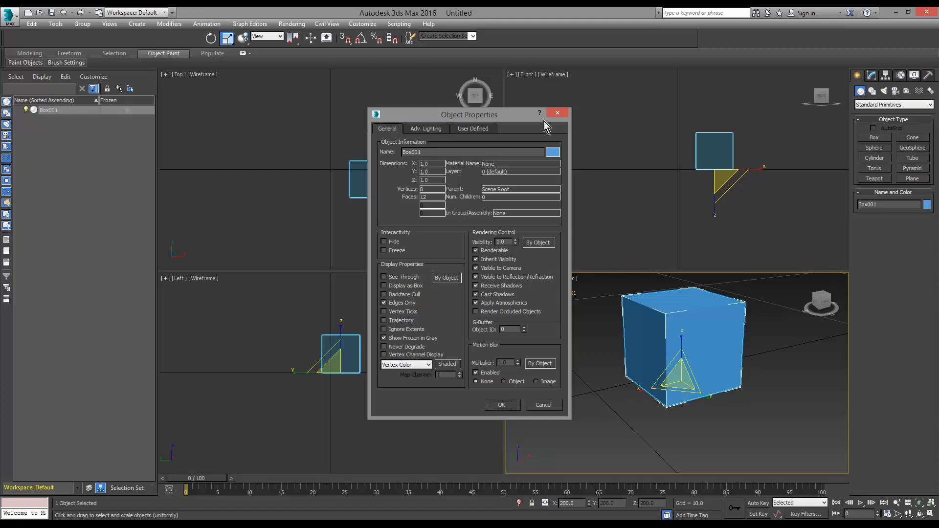
{"action": "left_click", "coordinate": [557, 114]}
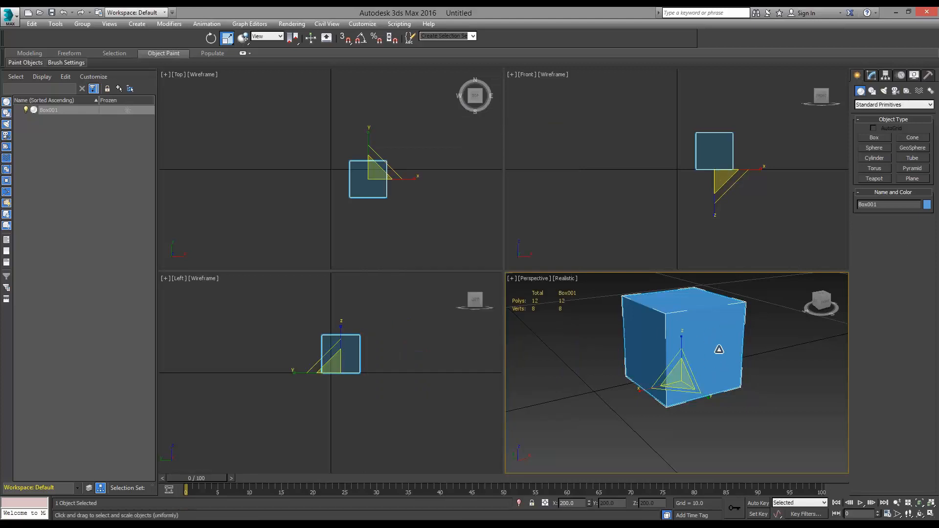
Apply Reset XForm to the selected box and recheck its dimensions in Object Properties
{"action": "left_click", "coordinate": [927, 75]}
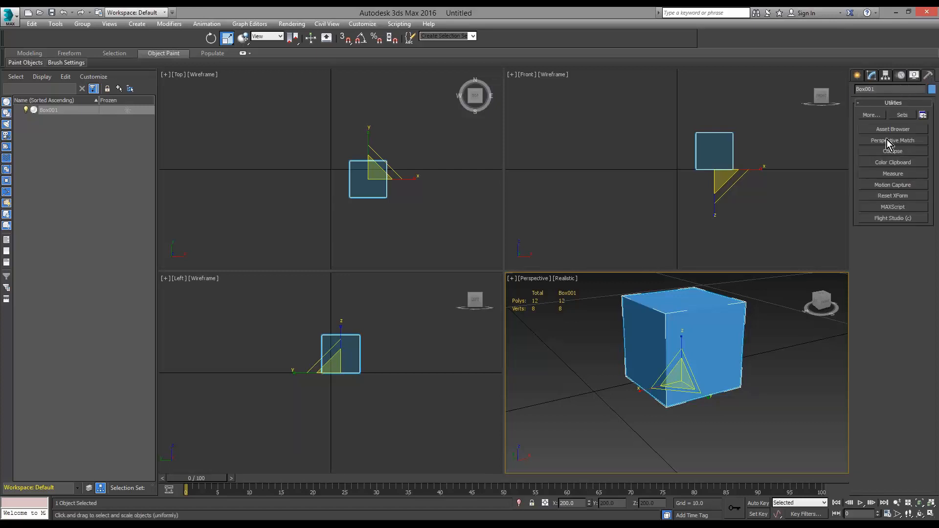
{"action": "left_click", "coordinate": [901, 197]}
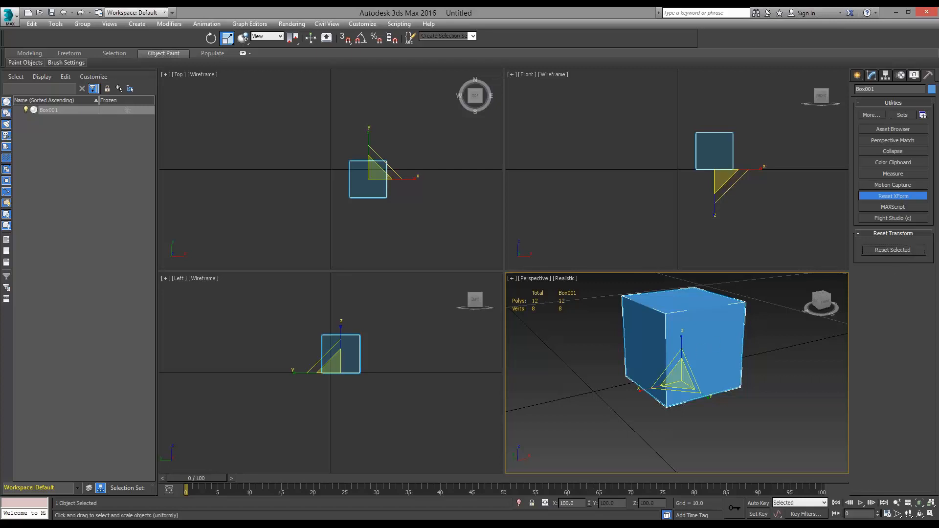
{"action": "right_click", "coordinate": [712, 341]}
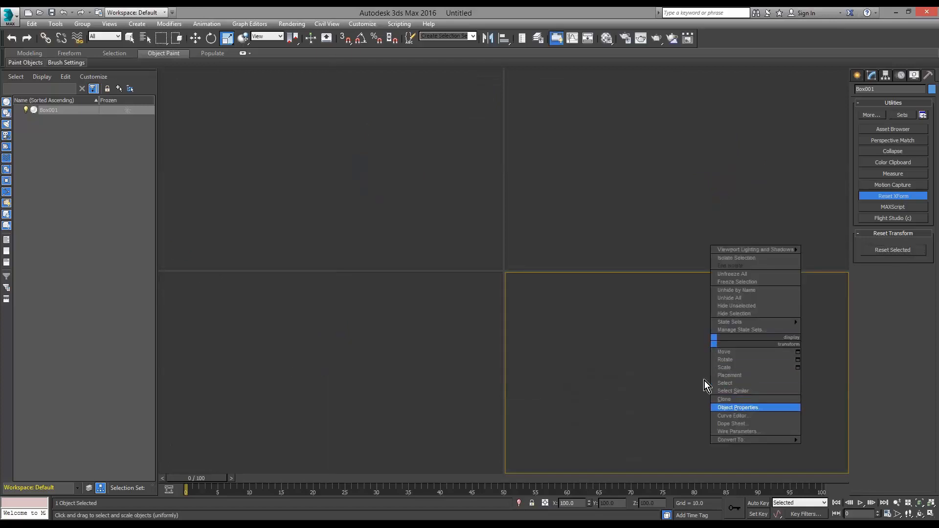
{"action": "right_click", "coordinate": [707, 336]}
{"action": "left_click", "coordinate": [753, 404]}
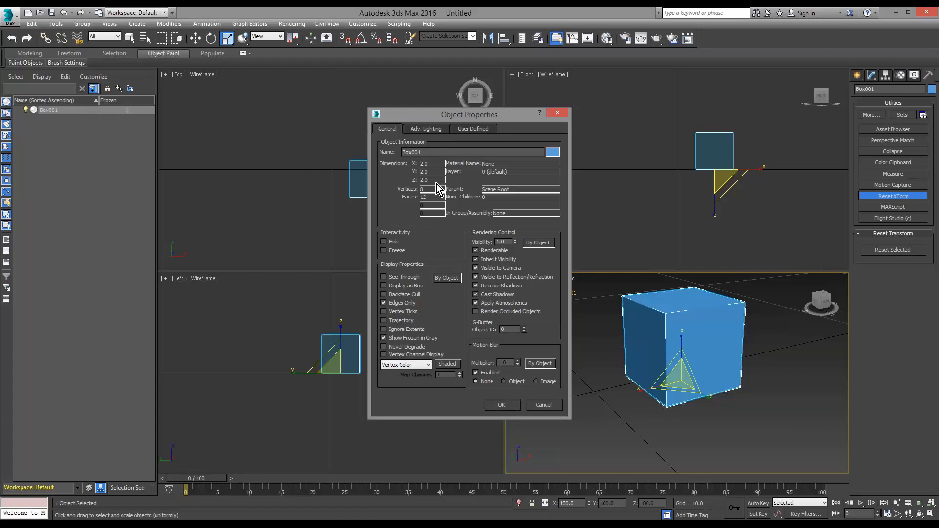
{"action": "left_click", "coordinate": [558, 113]}
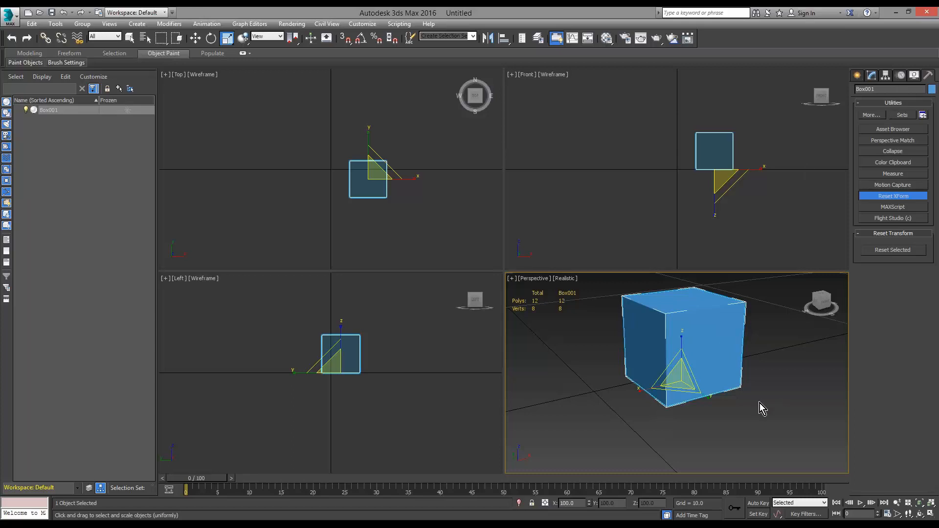
Convert the box to an Editable Mesh
{"action": "right_click", "coordinate": [709, 336]}
{"action": "mouse_move", "coordinate": [737, 433]}
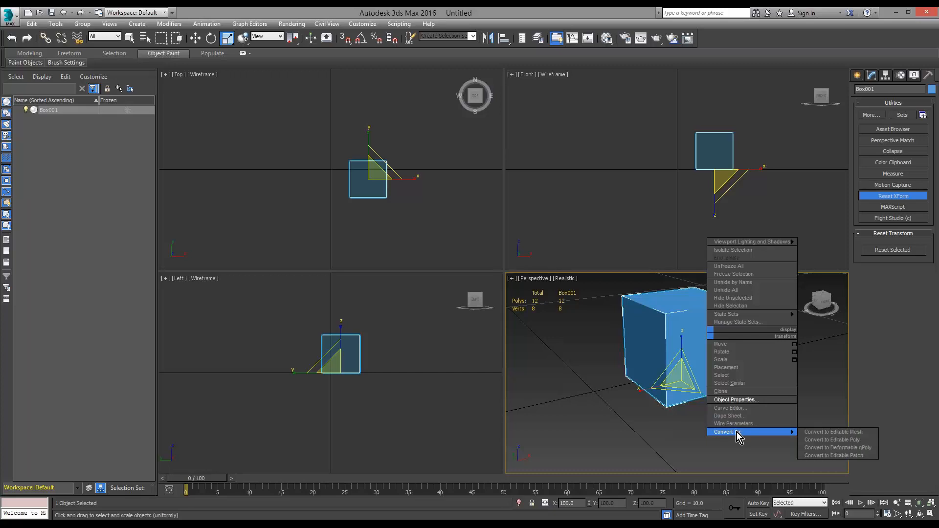
{"action": "left_click", "coordinate": [831, 432]}
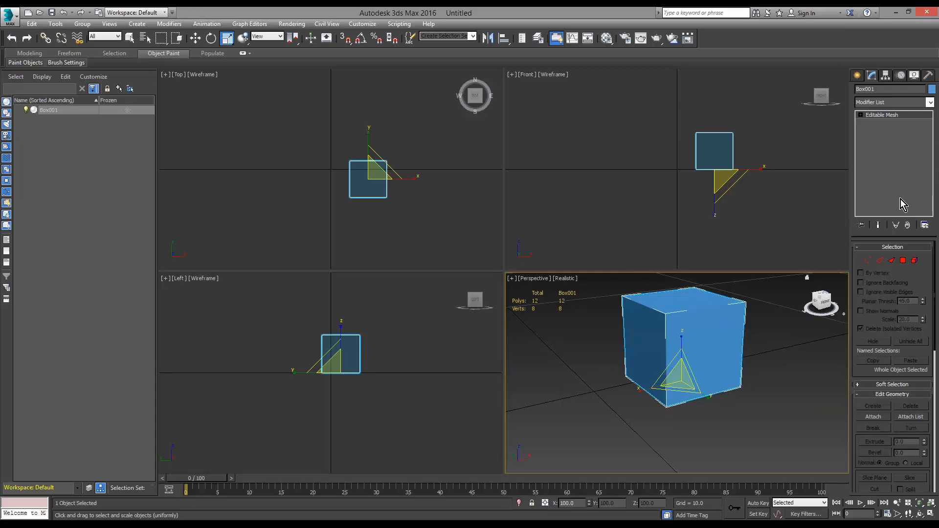
Delete the box from the scene
{"action": "left_click", "coordinate": [898, 103]}
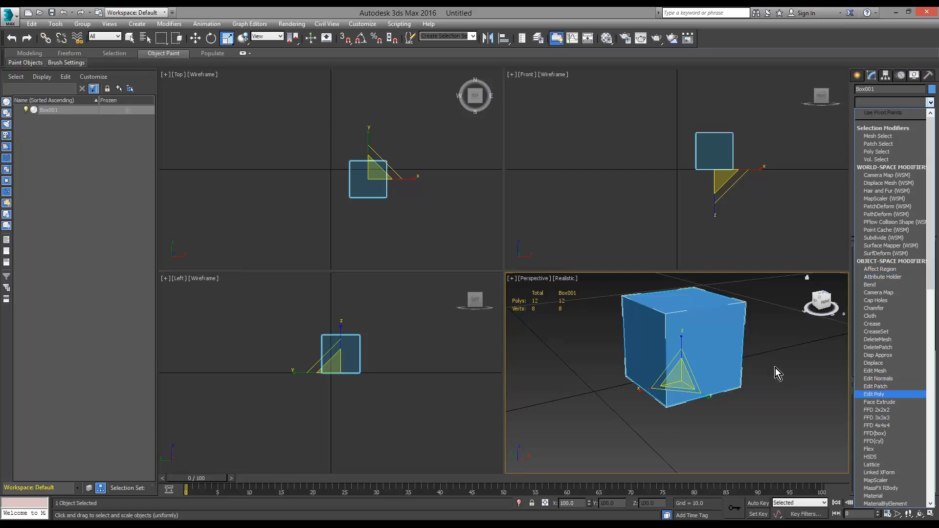
{"action": "left_click", "coordinate": [773, 385]}
{"action": "scroll", "coordinate": [750, 403], "scroll_direction": "down", "scroll_amount": 4}
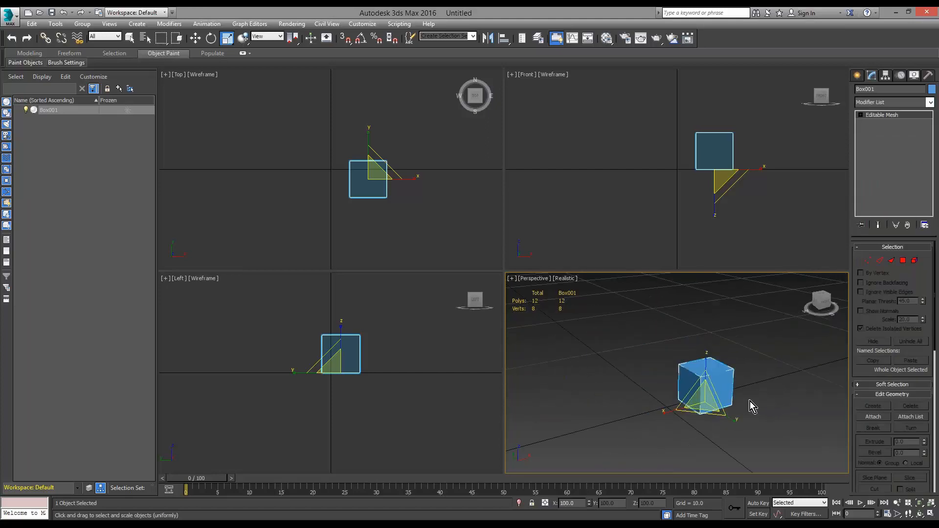
{"action": "middle_click_drag", "start_coordinate": [749, 401], "coordinate": [737, 352]}
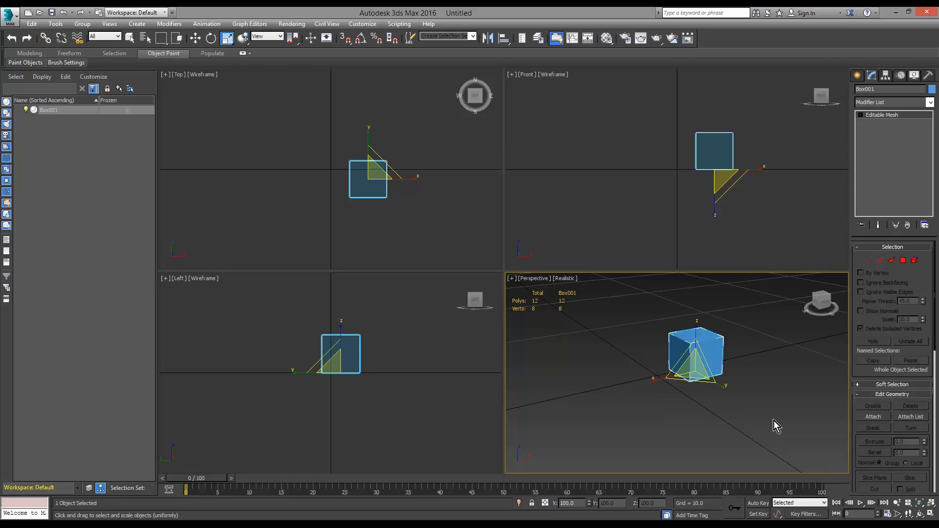
{"action": "key", "text": "Delete"}
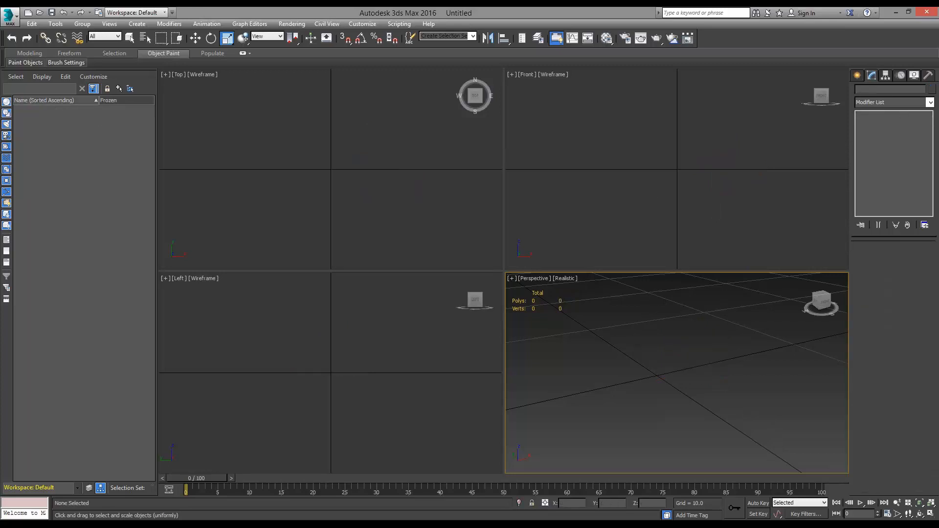
{"action": "left_click", "coordinate": [13, 15]}
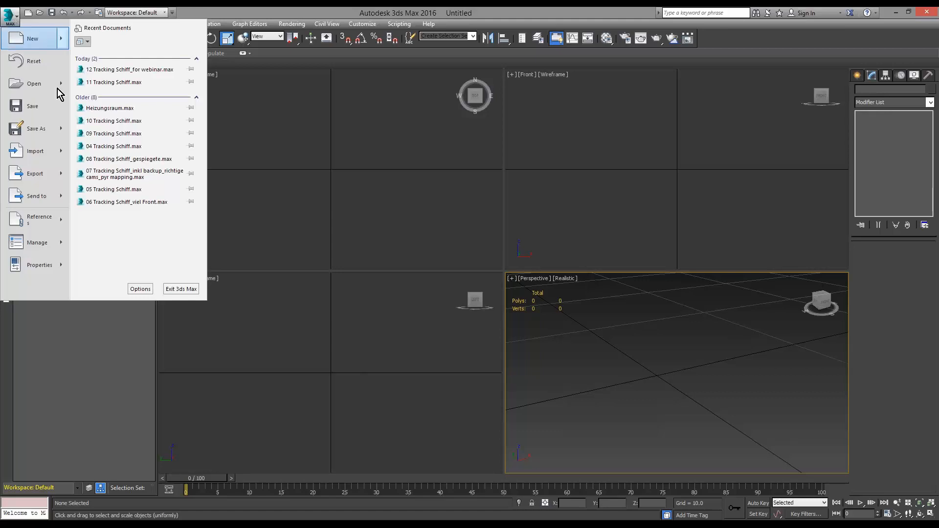
{"action": "left_click", "coordinate": [34, 84]}
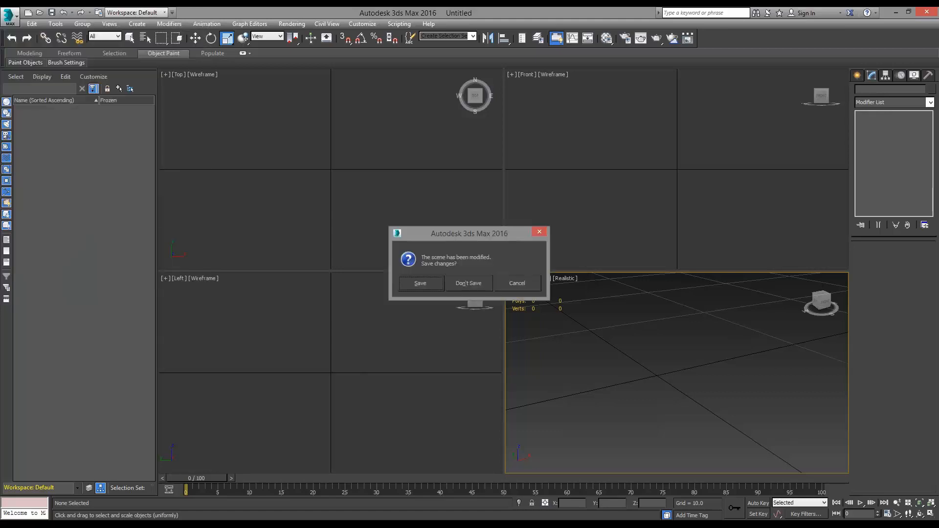
{"action": "left_click", "coordinate": [522, 287]}
Open the recent scene 12 Tracking Schiff_for webinar.max, discarding the changes to the untitled scene
{"action": "left_click", "coordinate": [17, 18]}
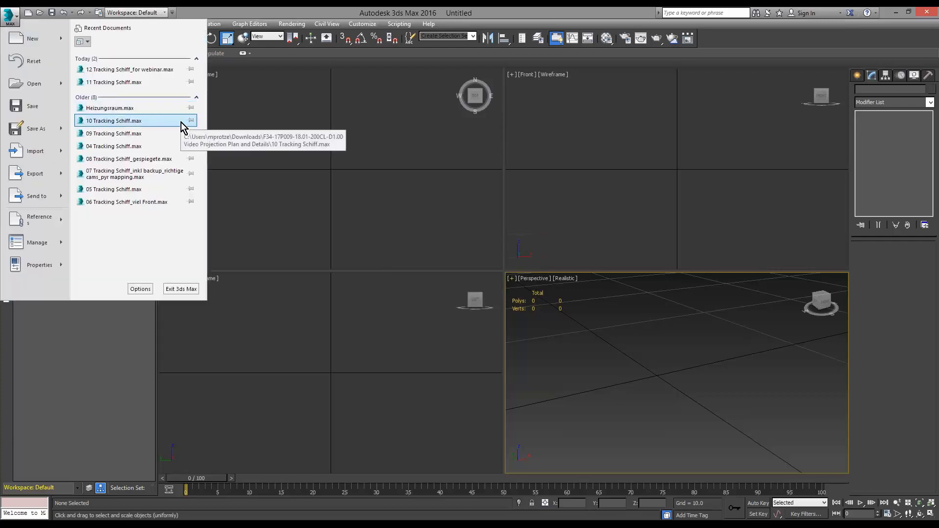
{"action": "left_click", "coordinate": [145, 69]}
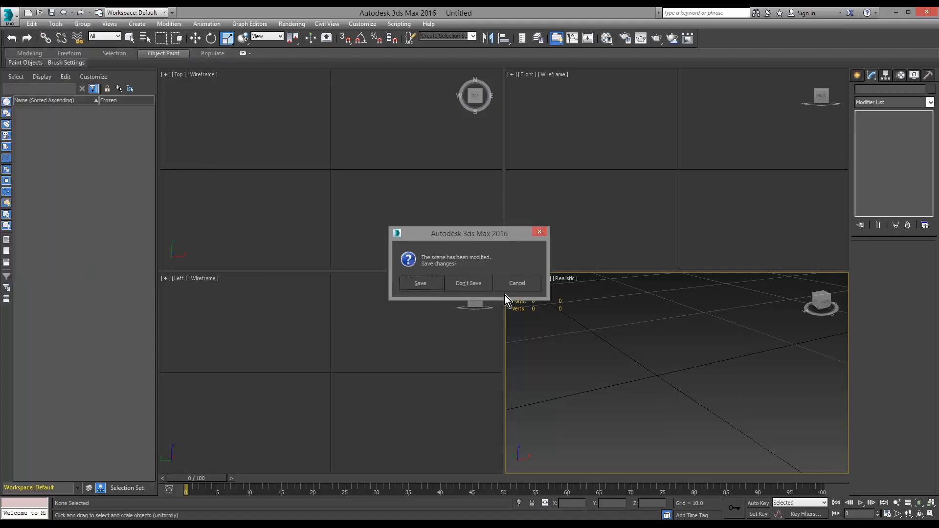
{"action": "left_click", "coordinate": [473, 286]}
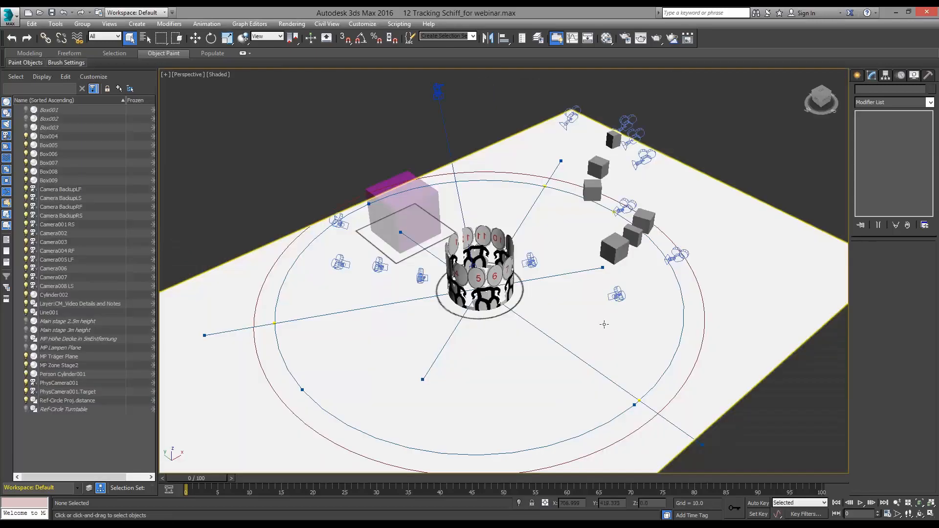
Show the scene from the top in an orthographic view and unhide MP Lampen Plane
{"action": "mouse_move", "coordinate": [665, 353]}
{"action": "middle_mouse_down", "text": "alt"}
{"action": "mouse_move", "coordinate": [650, 342]}
{"action": "mouse_move", "coordinate": [651, 355]}
{"action": "middle_mouse_up", "text": "alt"}
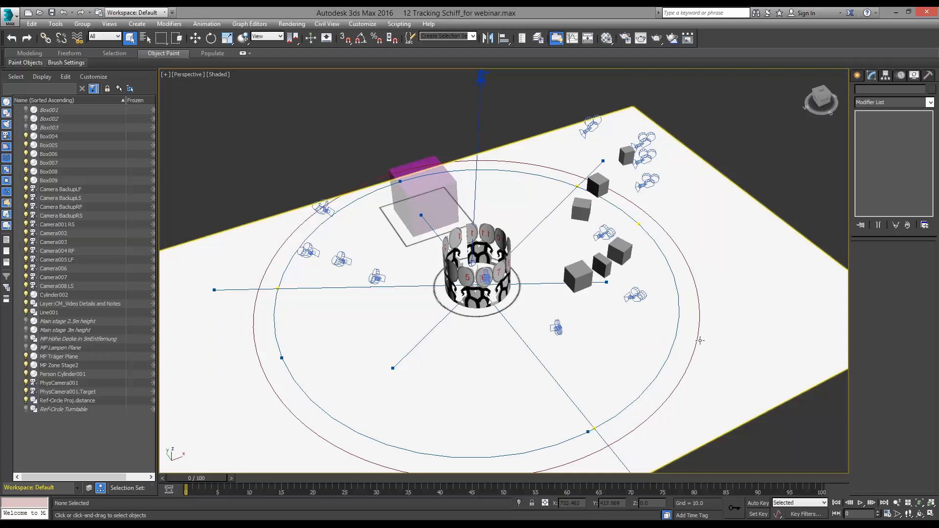
{"action": "mouse_move", "coordinate": [718, 346]}
{"action": "middle_mouse_down"}
{"action": "mouse_move", "coordinate": [712, 337]}
{"action": "mouse_move", "coordinate": [718, 347]}
{"action": "middle_mouse_up"}
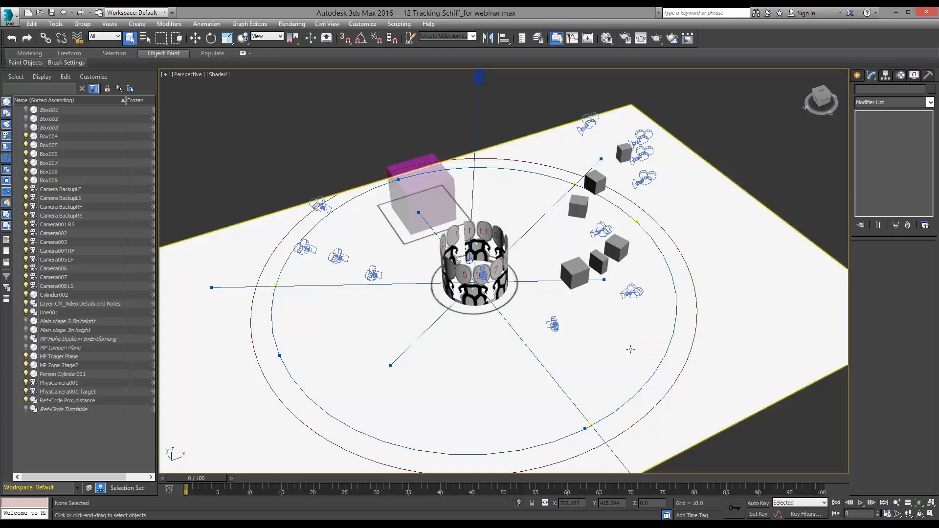
{"action": "left_click", "coordinate": [824, 96]}
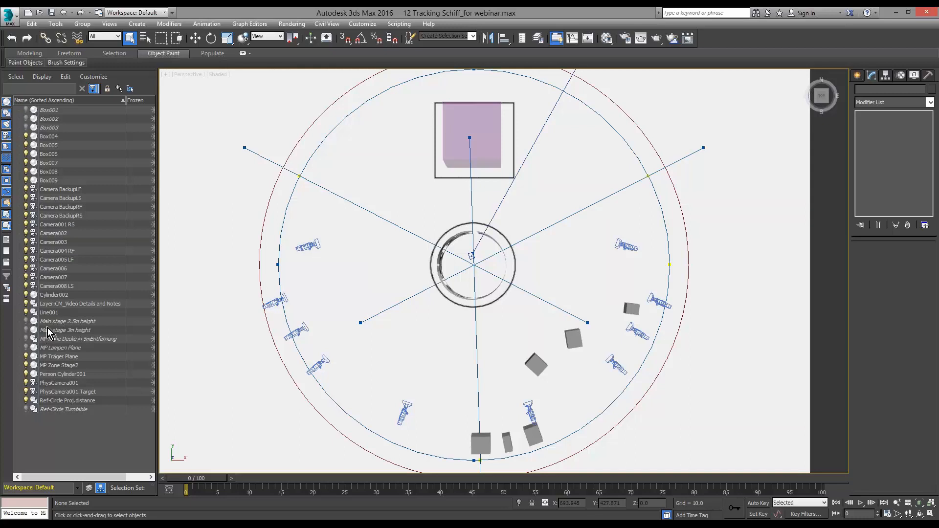
{"action": "left_click", "coordinate": [25, 348]}
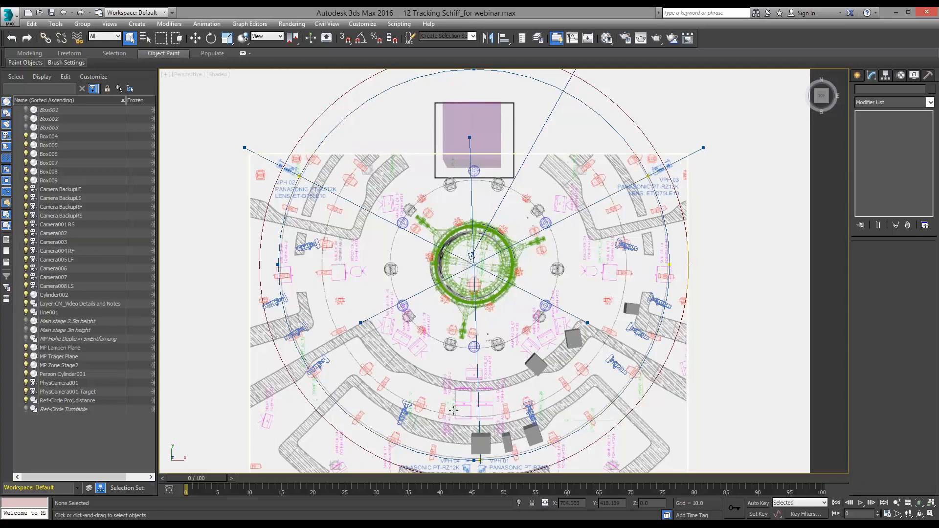
{"action": "left_click", "coordinate": [190, 77]}
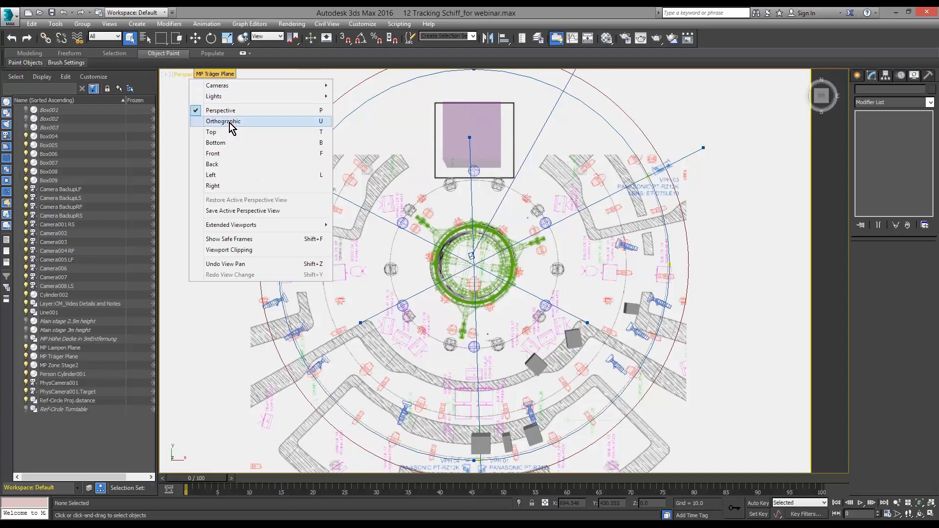
{"action": "left_click", "coordinate": [229, 122]}
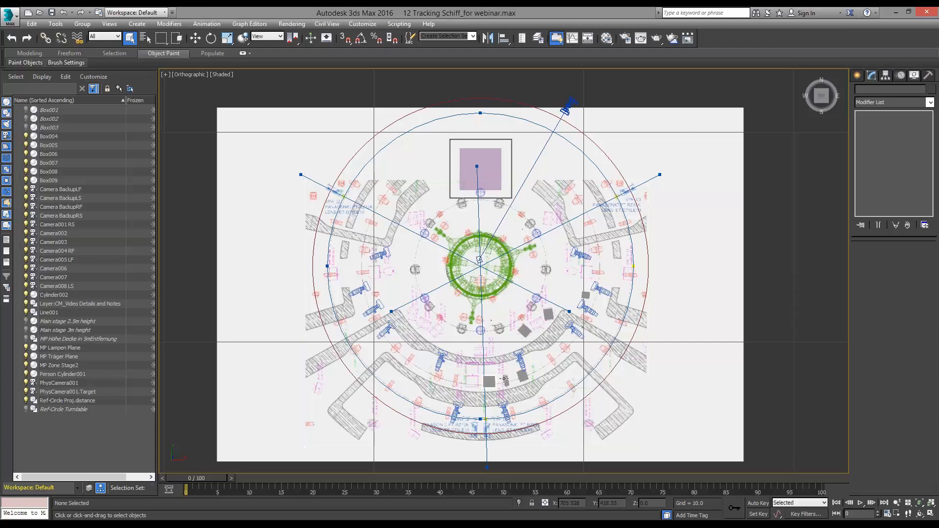
Select the Ref-Circle Proj.distance shape and hide MP Lampen Plane again
{"action": "left_click", "coordinate": [506, 432]}
{"action": "scroll", "coordinate": [505, 413], "scroll_direction": "up", "scroll_amount": 2}
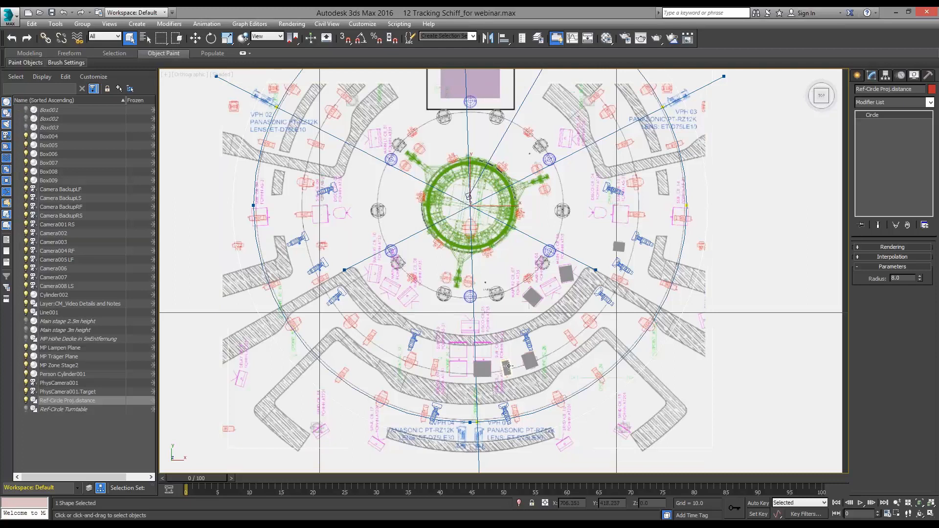
{"action": "left_click", "coordinate": [26, 348]}
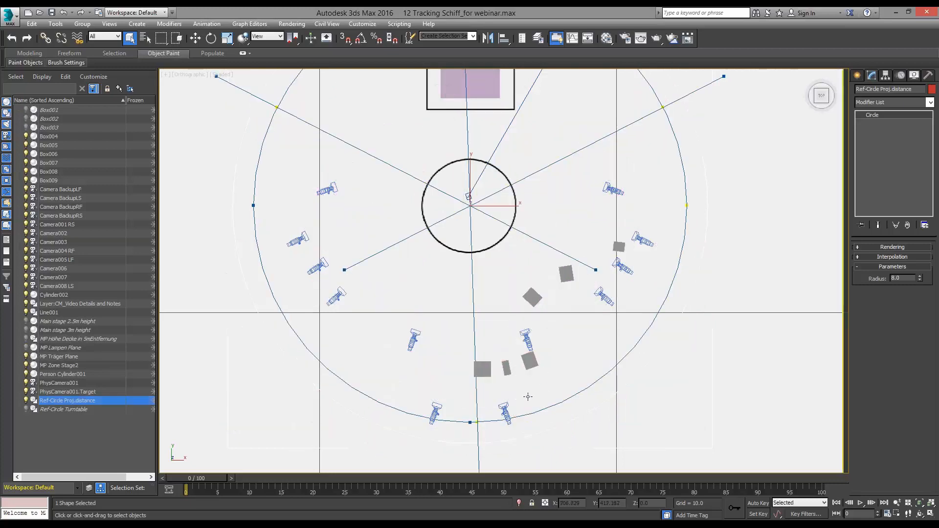
Select Camera BackupRF on the outer circle and switch the viewport to its camera view
{"action": "left_click", "coordinate": [504, 412]}
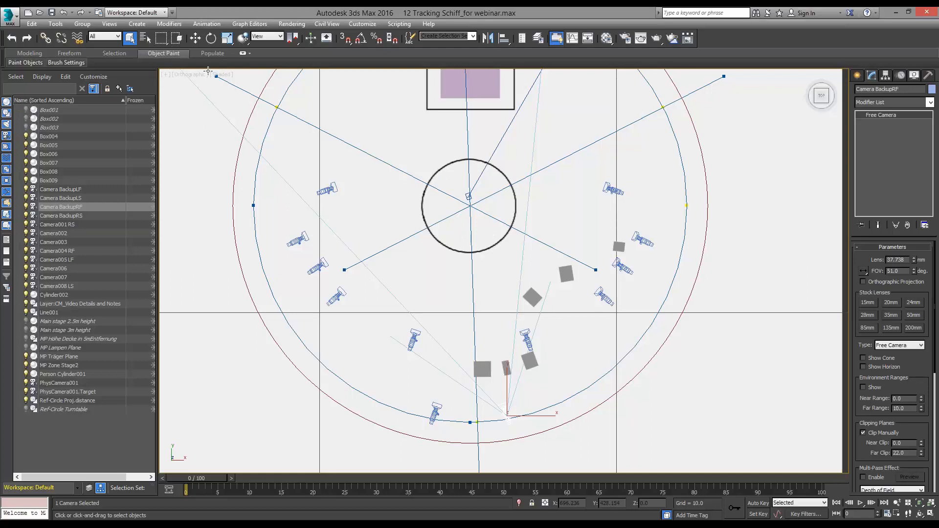
{"action": "left_click", "coordinate": [194, 76]}
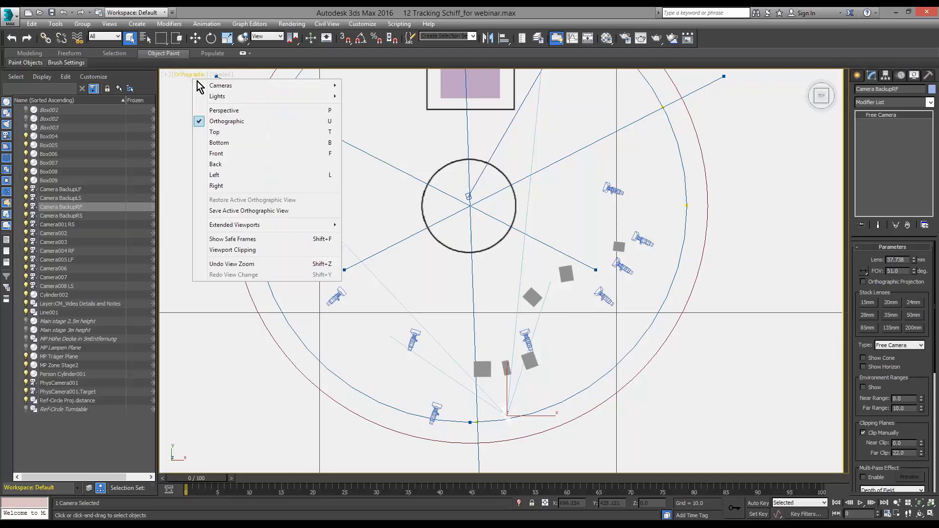
{"action": "mouse_move", "coordinate": [220, 90]}
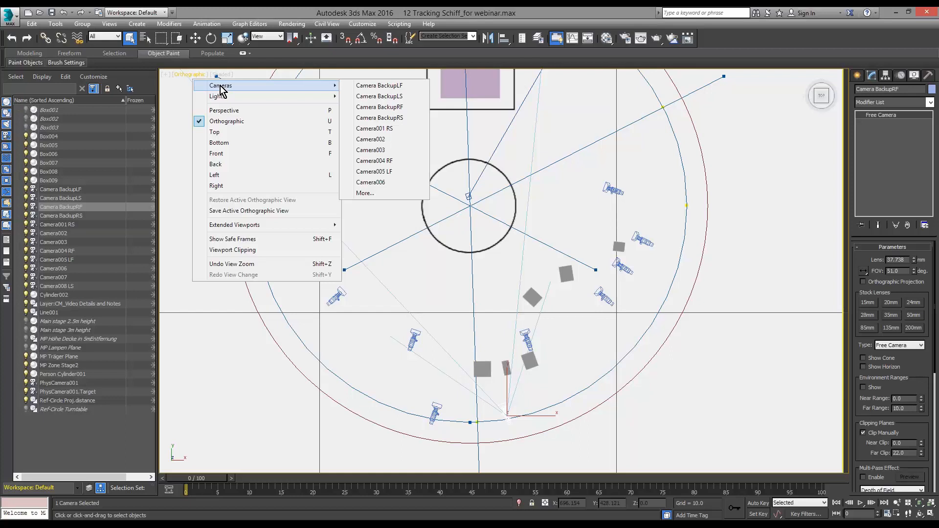
{"action": "left_click", "coordinate": [412, 109]}
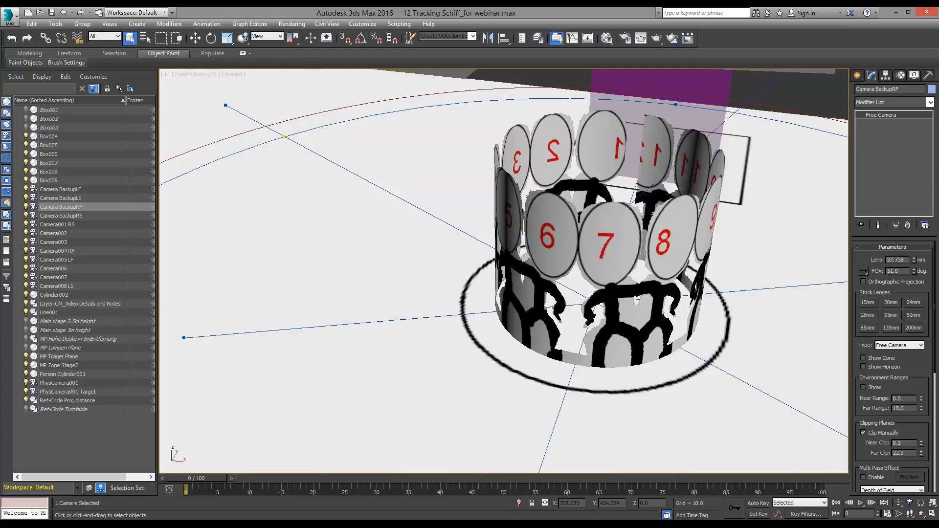
{"action": "left_click", "coordinate": [824, 72]}
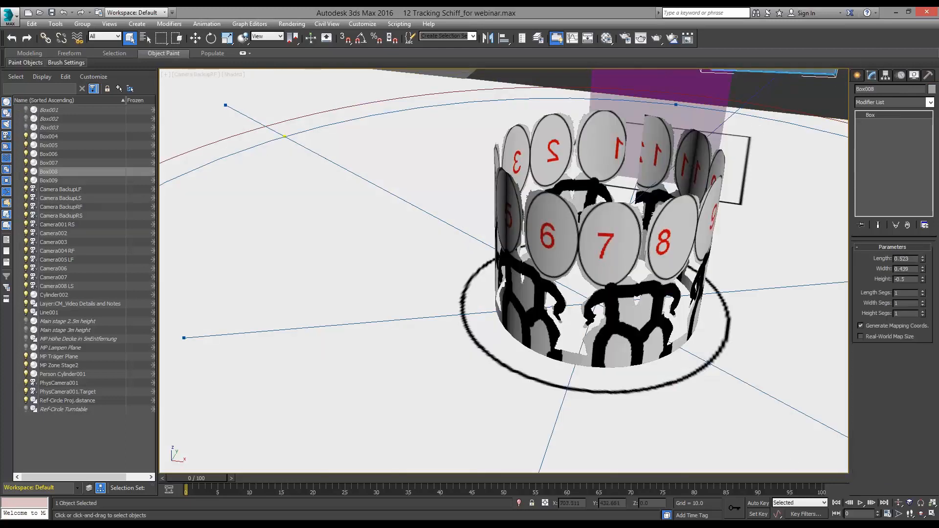
{"action": "left_click", "coordinate": [449, 75]}
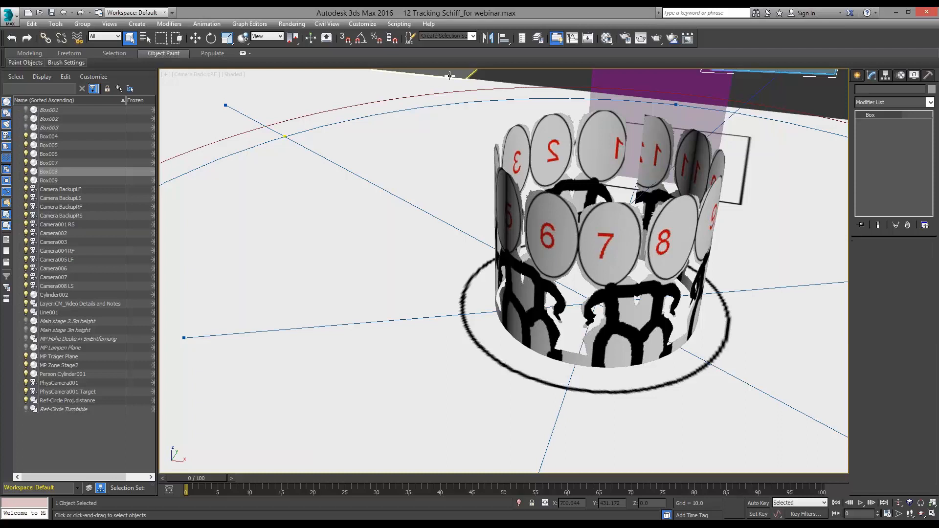
{"action": "left_click", "coordinate": [824, 73]}
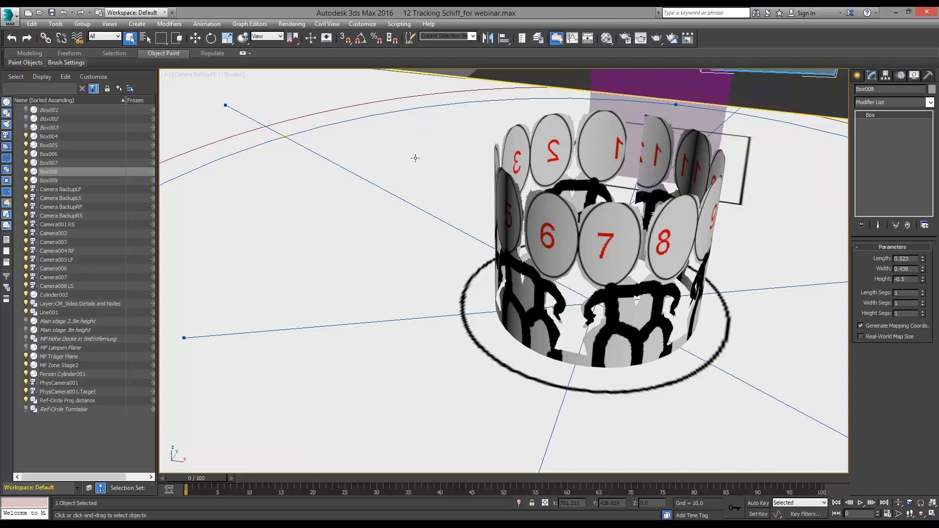
{"action": "left_click", "coordinate": [203, 75]}
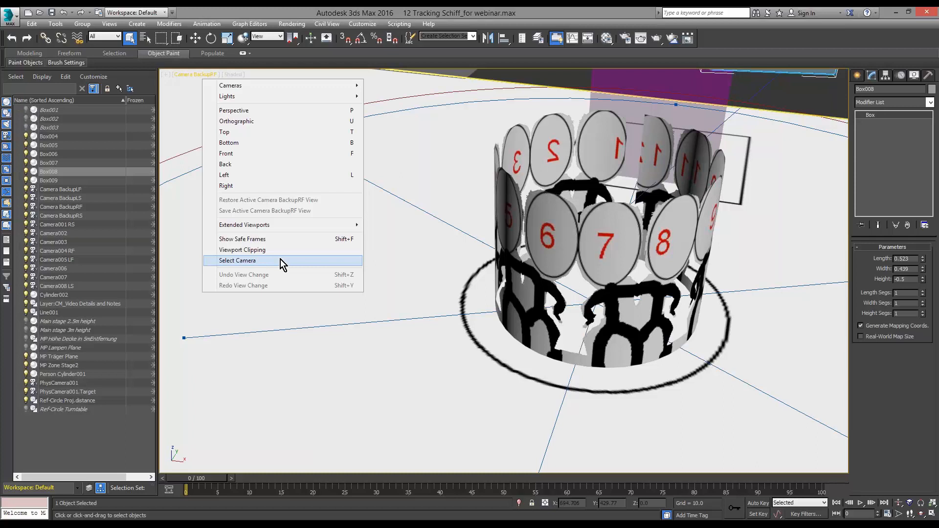
{"action": "left_click", "coordinate": [194, 75]}
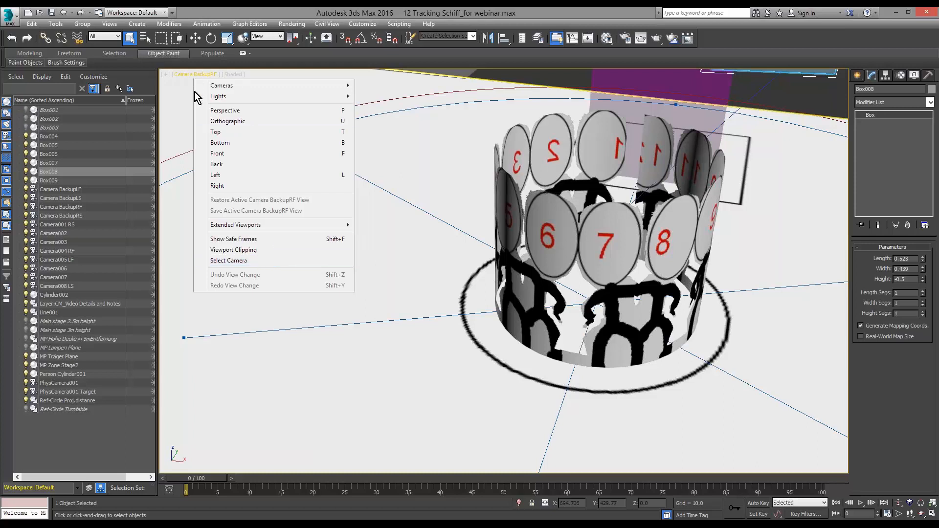
{"action": "left_click", "coordinate": [190, 75]}
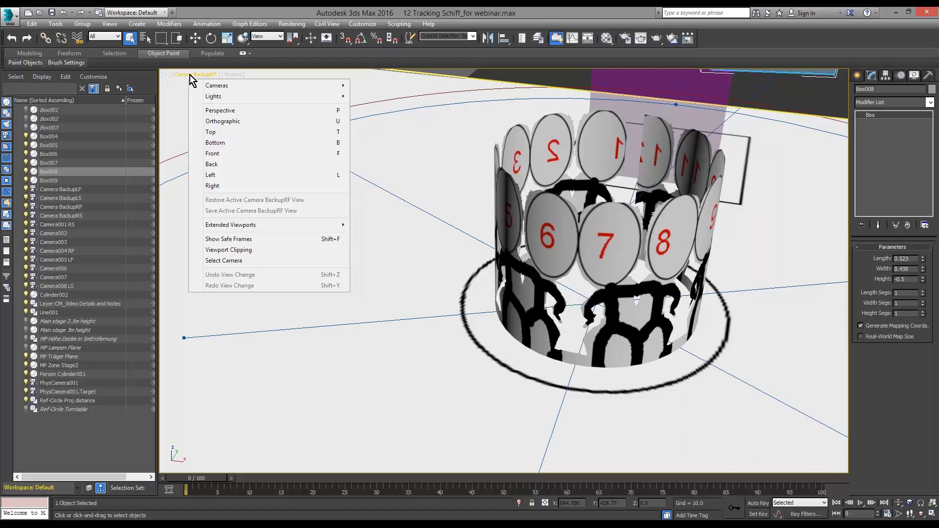
Configure the viewport layout as three small stacked views beside one large Perspective view
{"action": "left_click", "coordinate": [235, 74]}
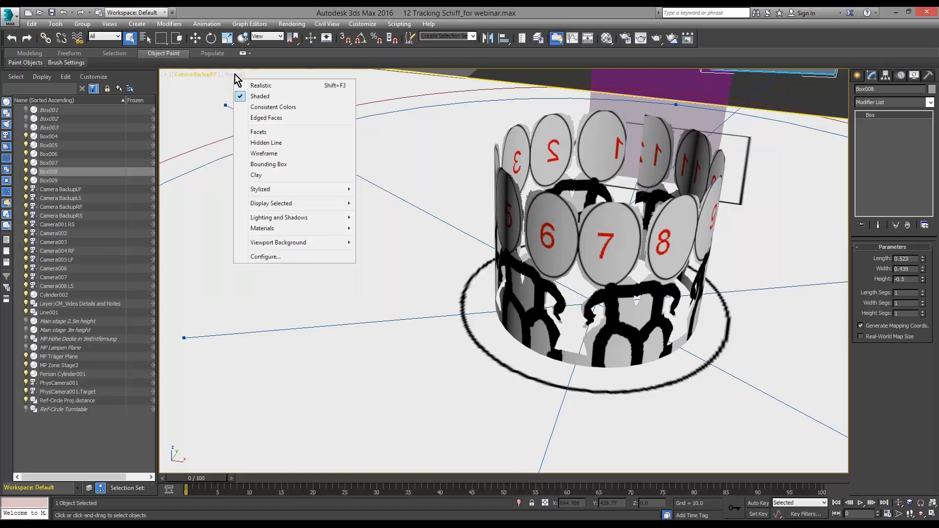
{"action": "left_click", "coordinate": [293, 257]}
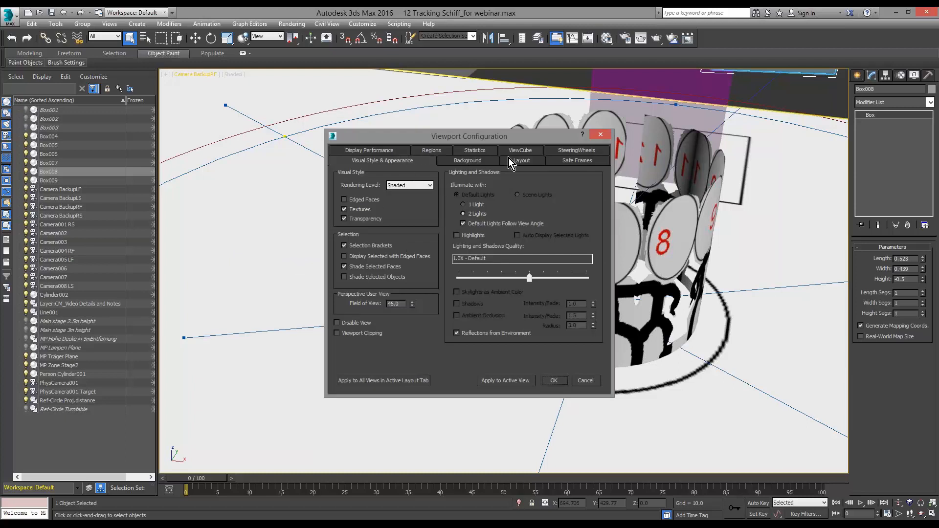
{"action": "left_click", "coordinate": [526, 161]}
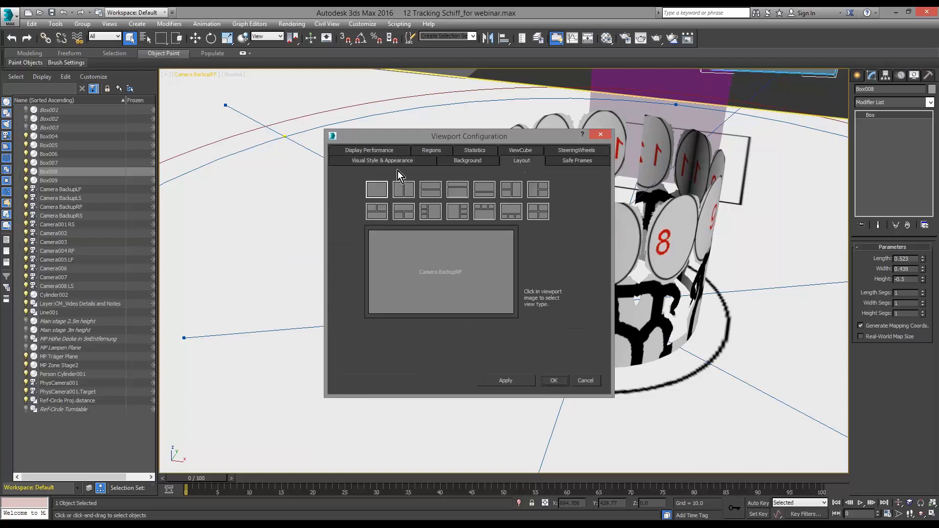
{"action": "left_click", "coordinate": [430, 213]}
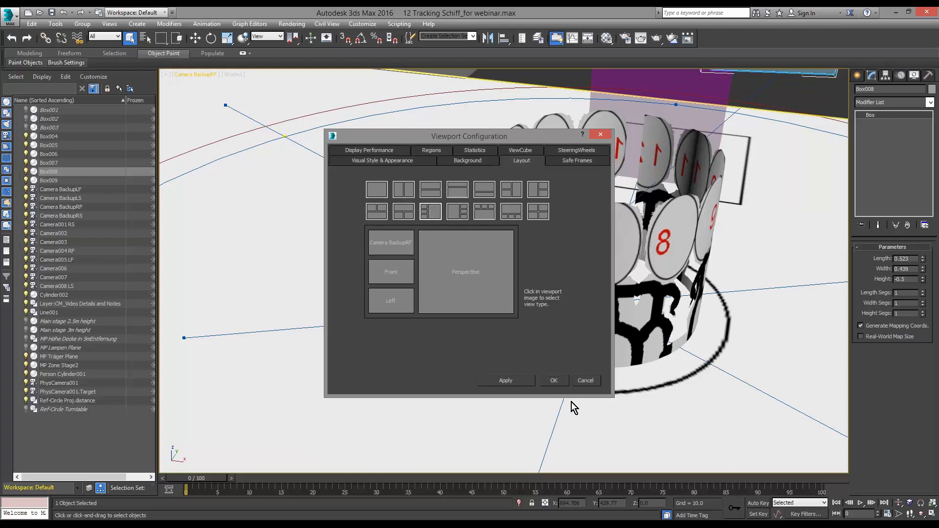
{"action": "left_click", "coordinate": [553, 381]}
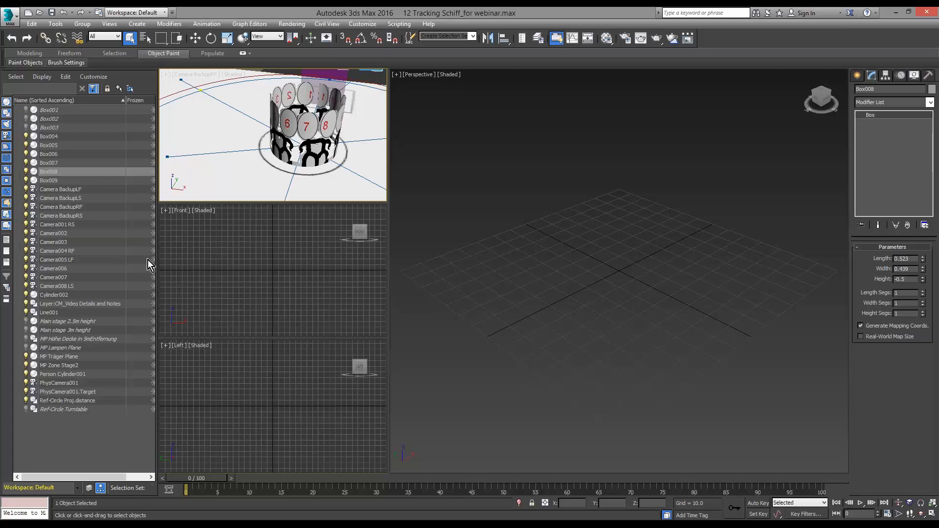
Switch the Front viewport to the Camera001 RS view and make the large Perspective viewport active
{"action": "left_click", "coordinate": [180, 212]}
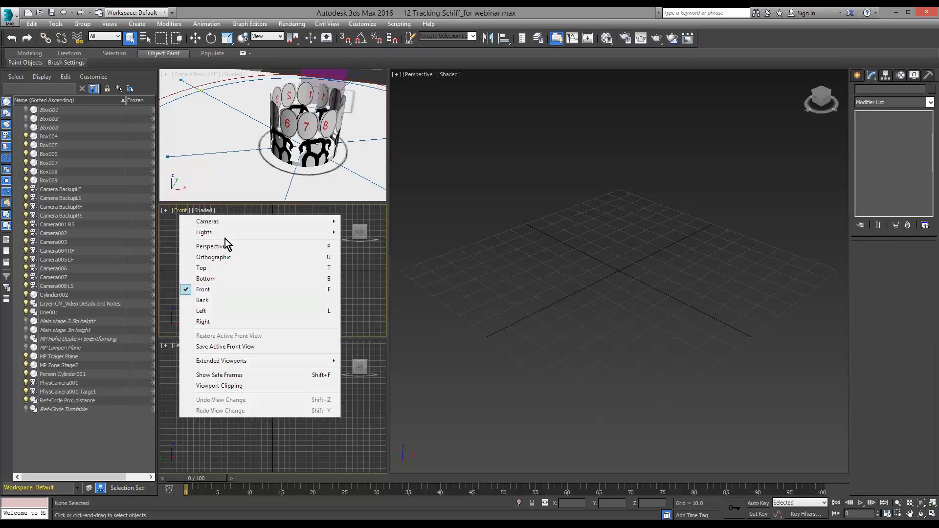
{"action": "mouse_move", "coordinate": [308, 221]}
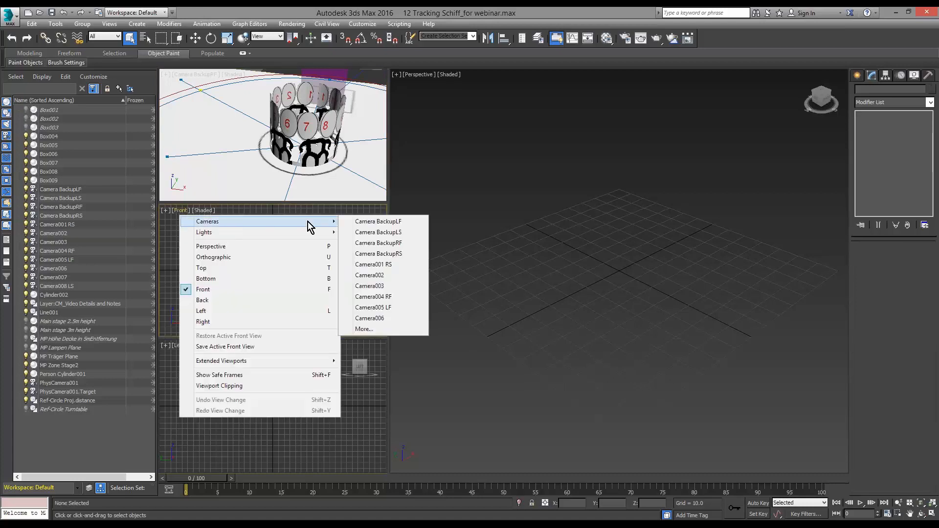
{"action": "left_click", "coordinate": [403, 268]}
{"action": "left_click", "coordinate": [177, 347]}
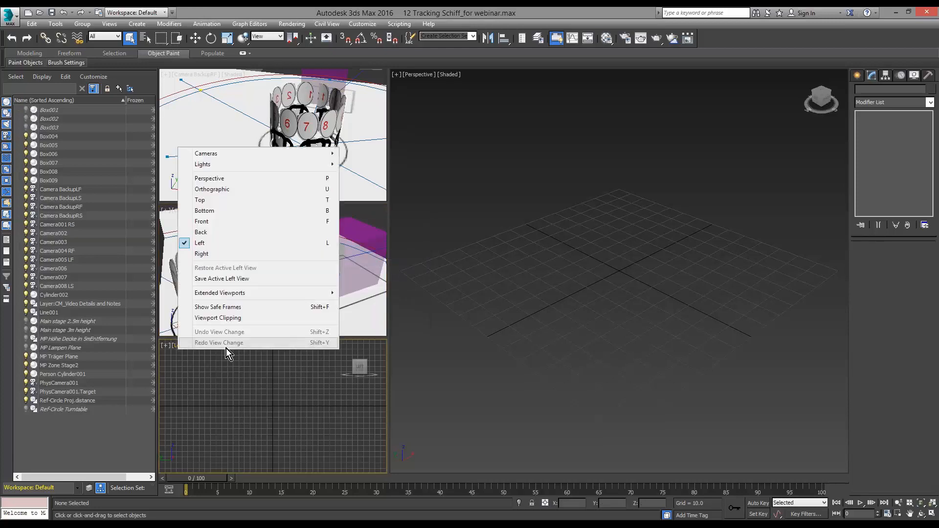
{"action": "left_click", "coordinate": [572, 359]}
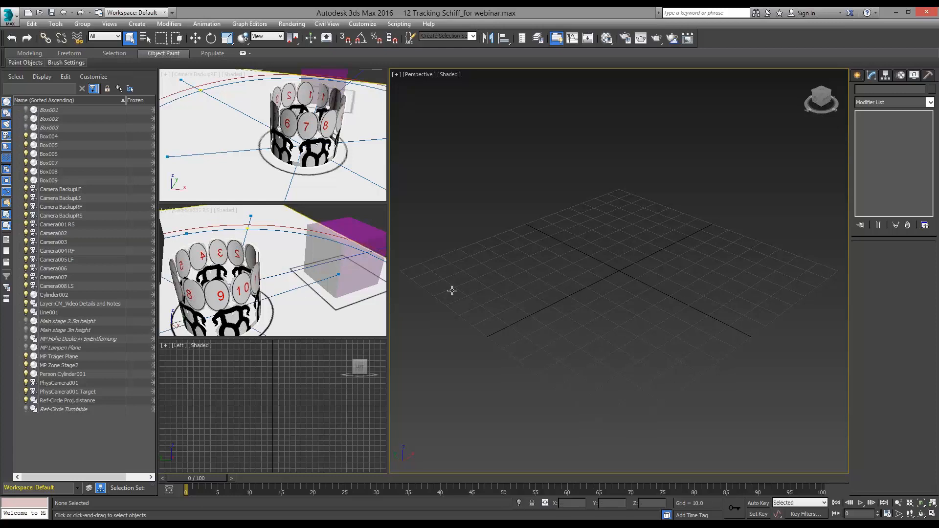
Select Person Cylinder001 and frame it in the Perspective and Left viewports
{"action": "middle_click_drag", "start_coordinate": [556, 311], "coordinate": [629, 298], "text": "alt"}
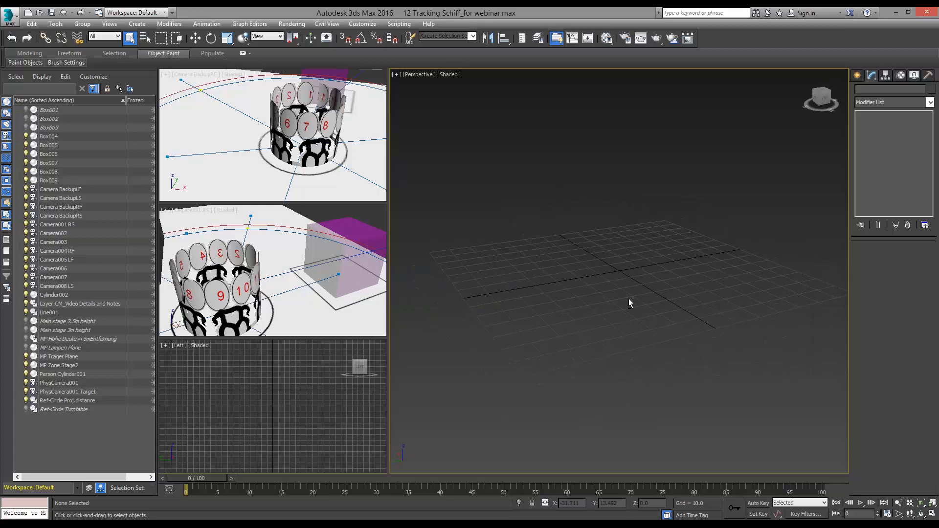
{"action": "left_click", "coordinate": [219, 291]}
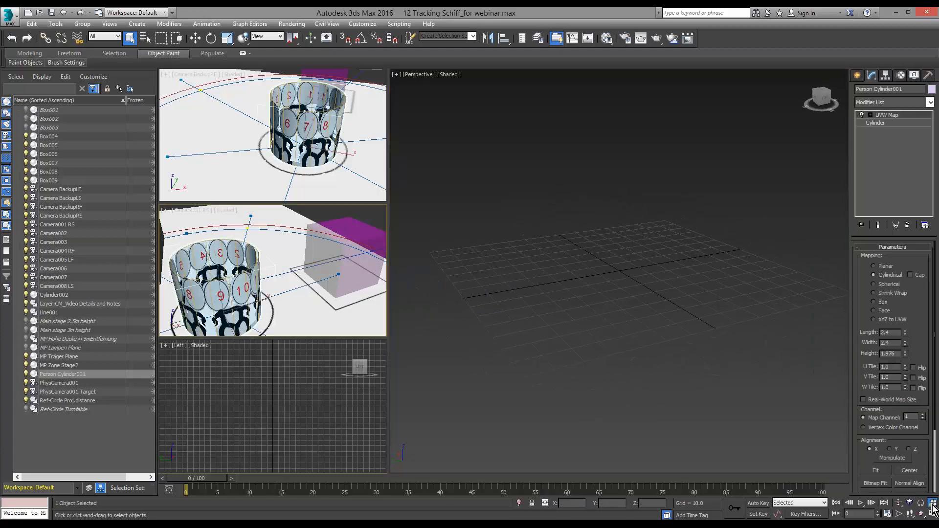
{"action": "key", "text": "z"}
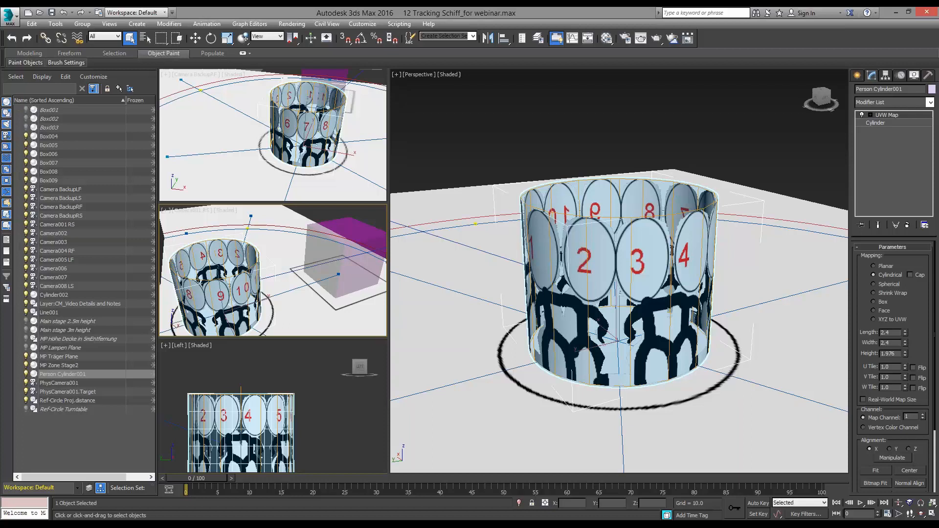
Select MP Träger Plane and show the whole stage with all cameras in the Perspective viewport
{"action": "left_click", "coordinate": [681, 399]}
{"action": "scroll", "coordinate": [680, 396], "scroll_direction": "down", "scroll_amount": 6}
{"action": "scroll", "coordinate": [678, 391], "scroll_direction": "up", "scroll_amount": 4}
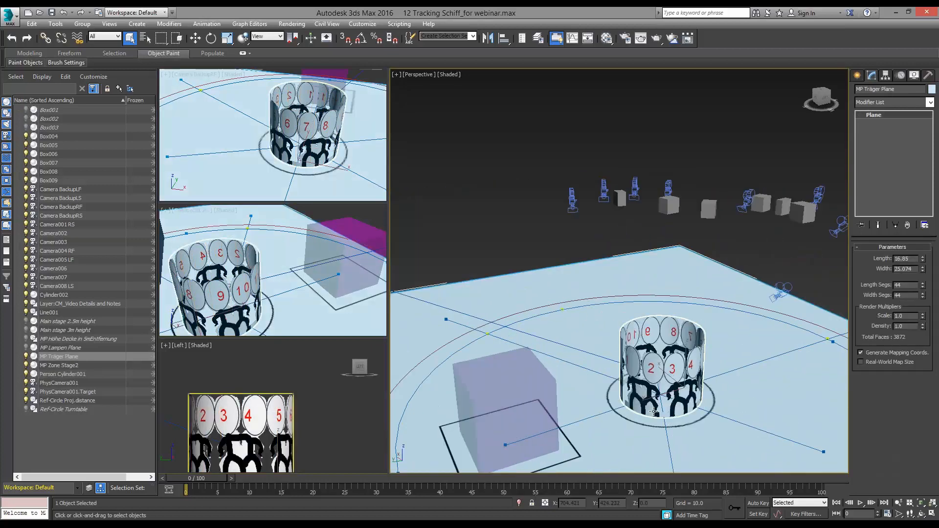
{"action": "scroll", "coordinate": [655, 404], "scroll_direction": "down", "scroll_amount": 2}
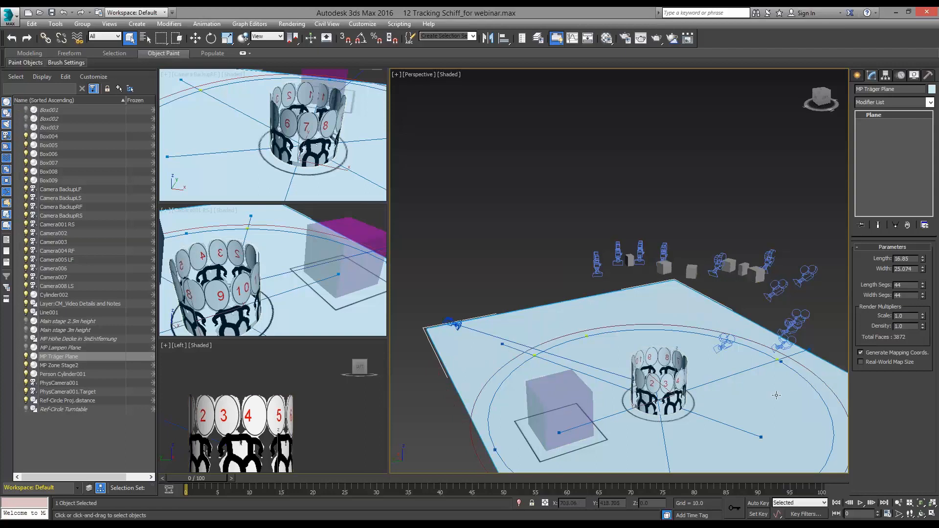
{"action": "middle_click_drag", "start_coordinate": [783, 370], "coordinate": [698, 373], "text": "alt"}
{"action": "scroll", "coordinate": [699, 373], "scroll_direction": "down", "scroll_amount": 8}
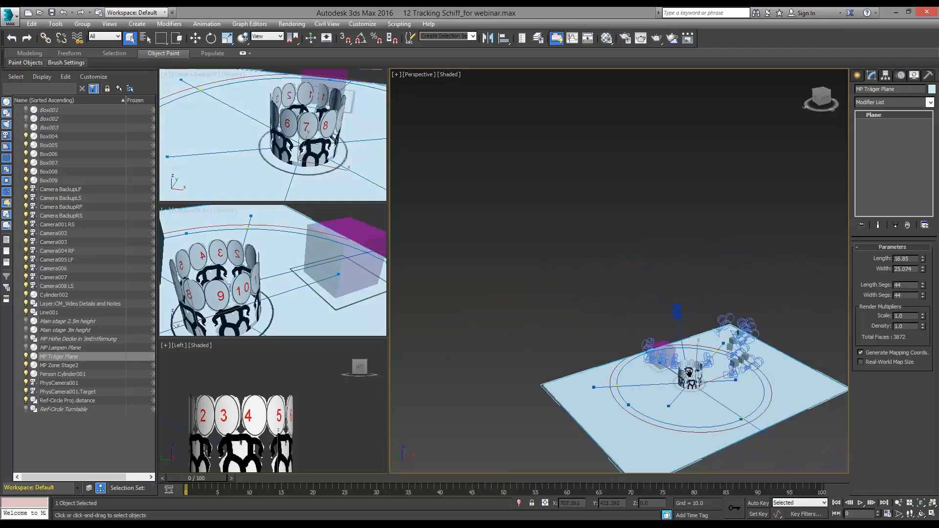
Render the Perspective view in Production mode with the area to render set to View, and close the rendered frame
{"action": "left_click", "coordinate": [639, 40]}
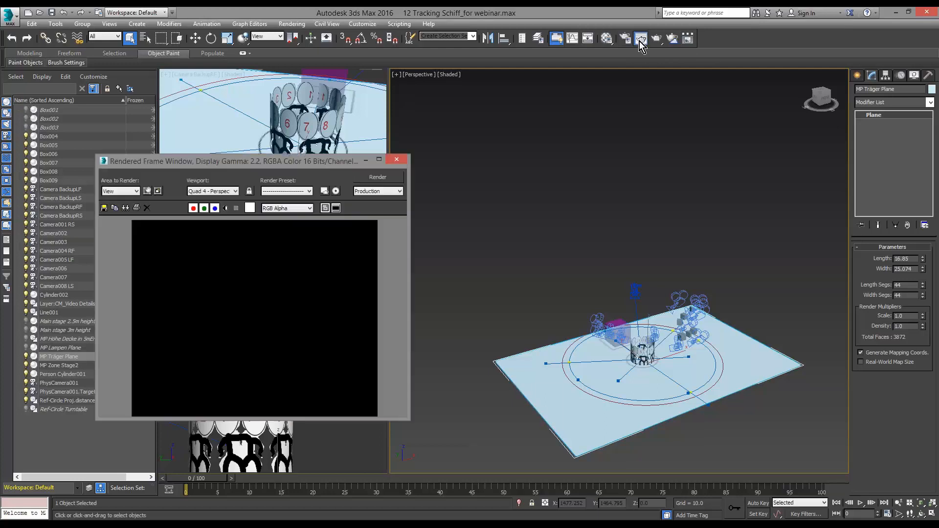
{"action": "left_click", "coordinate": [137, 191]}
{"action": "left_click", "coordinate": [137, 190]}
{"action": "left_click", "coordinate": [377, 177]}
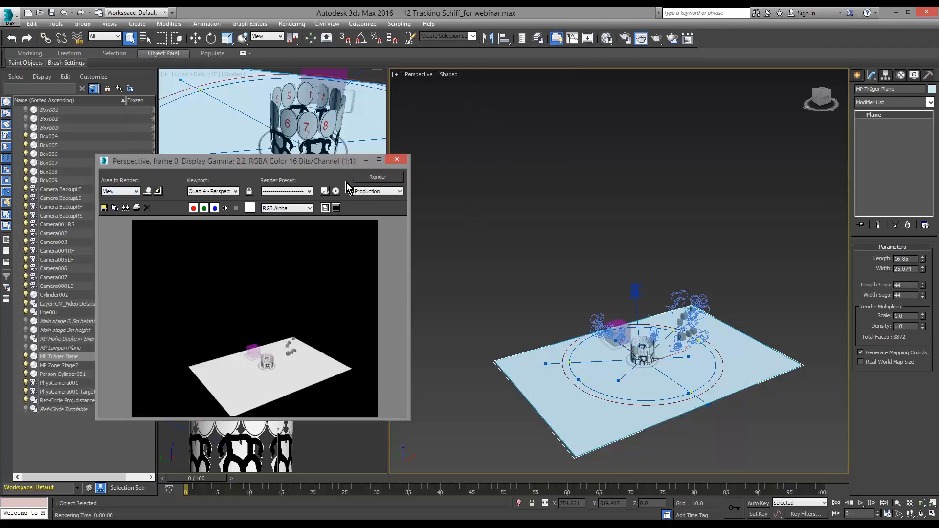
{"action": "left_click", "coordinate": [397, 160]}
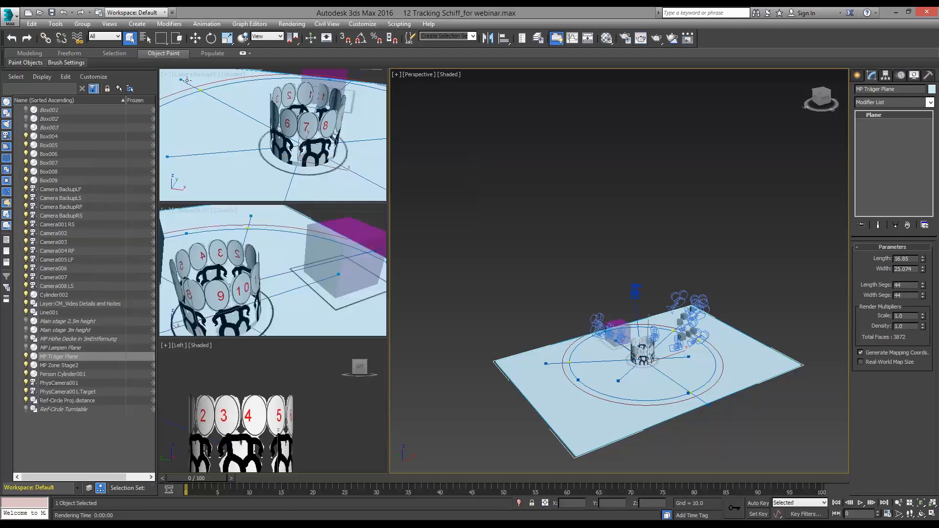
Make the Camera BackupRF viewport active and render its view
{"action": "left_click", "coordinate": [209, 80]}
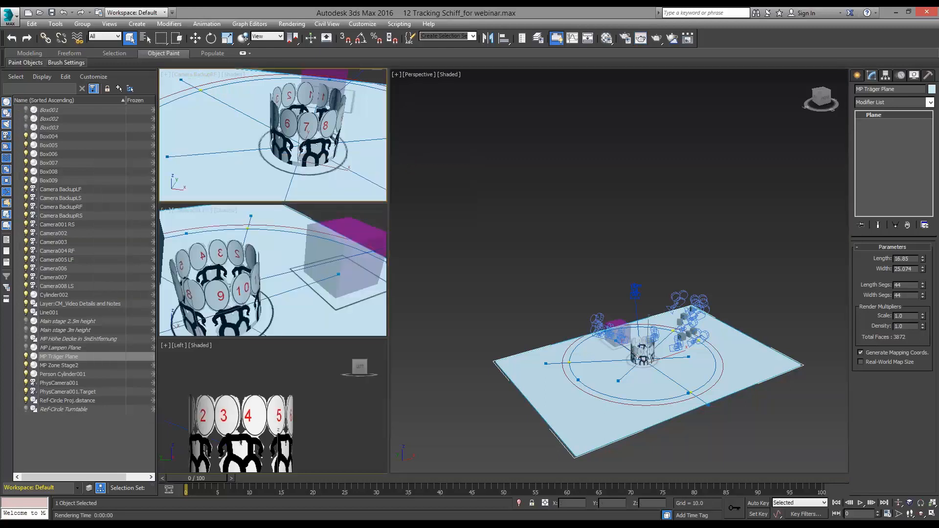
{"action": "left_click", "coordinate": [656, 42]}
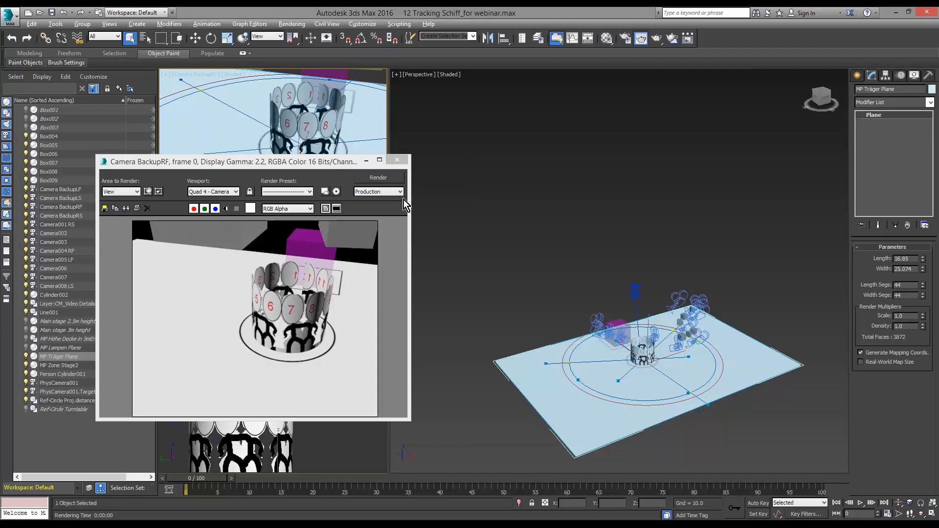
Switch to the PowerPoint slide show and advance from the Webinar Overview through the Links slide to the closing slide
{"action": "key", "text": "alt+Tab"}
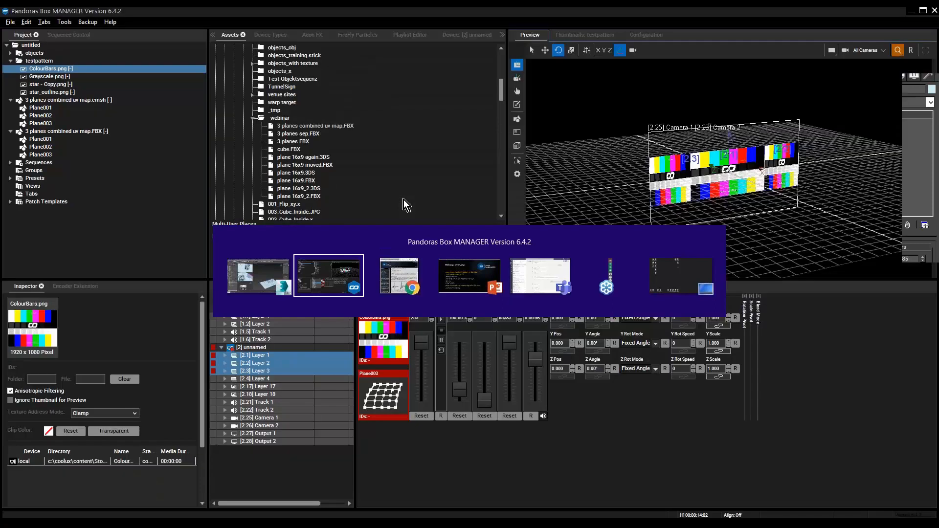
{"action": "key", "text": "Tab"}
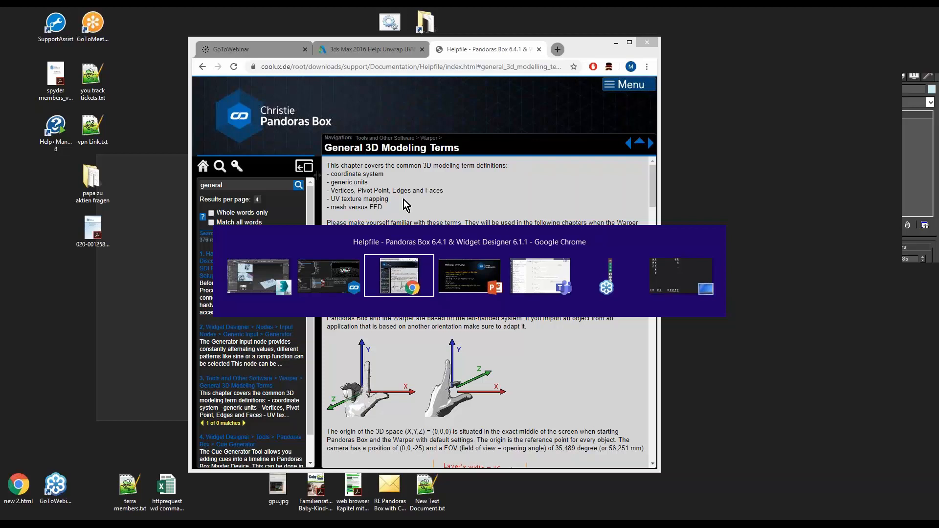
{"action": "key", "text": "Tab"}
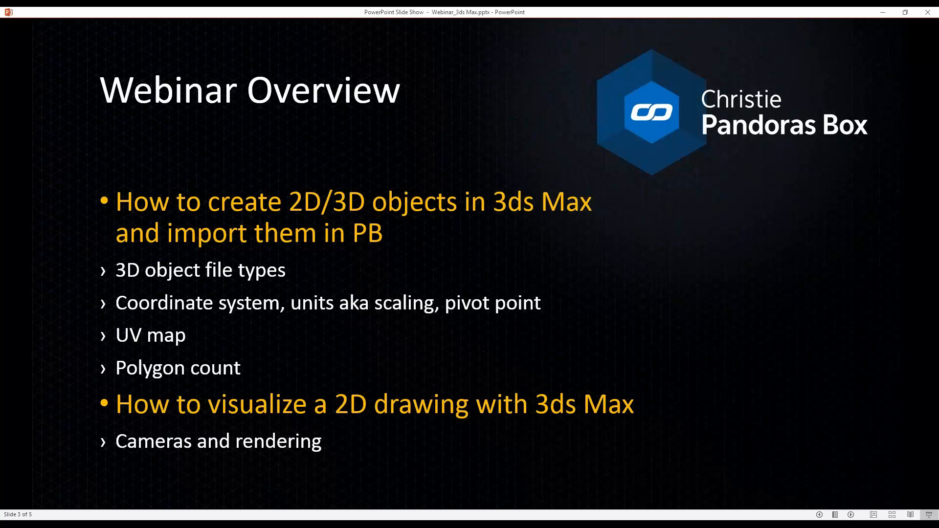
{"action": "left_click", "coordinate": [302, 371]}
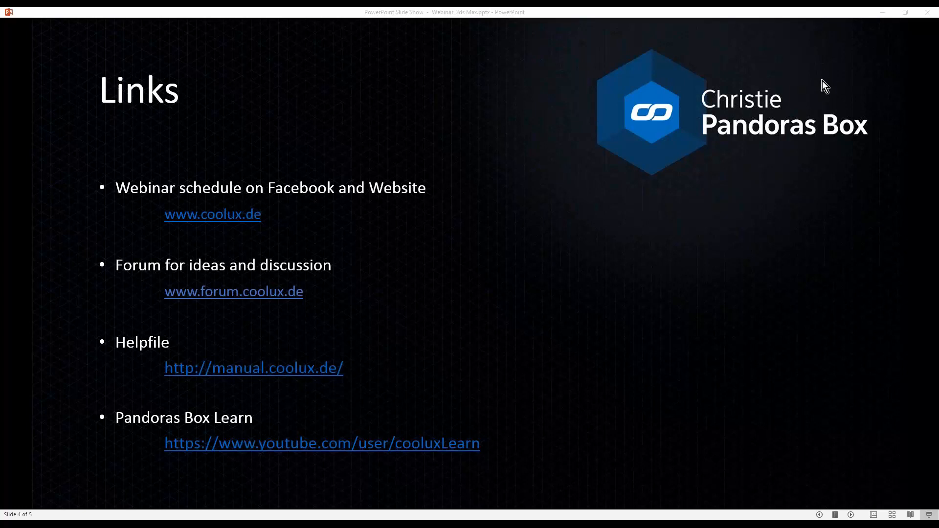
{"action": "left_click", "coordinate": [552, 299]}
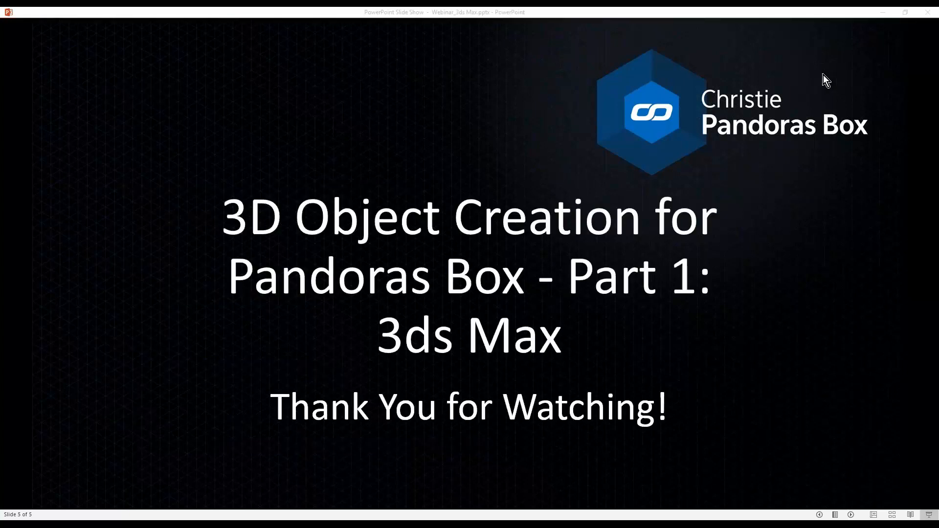